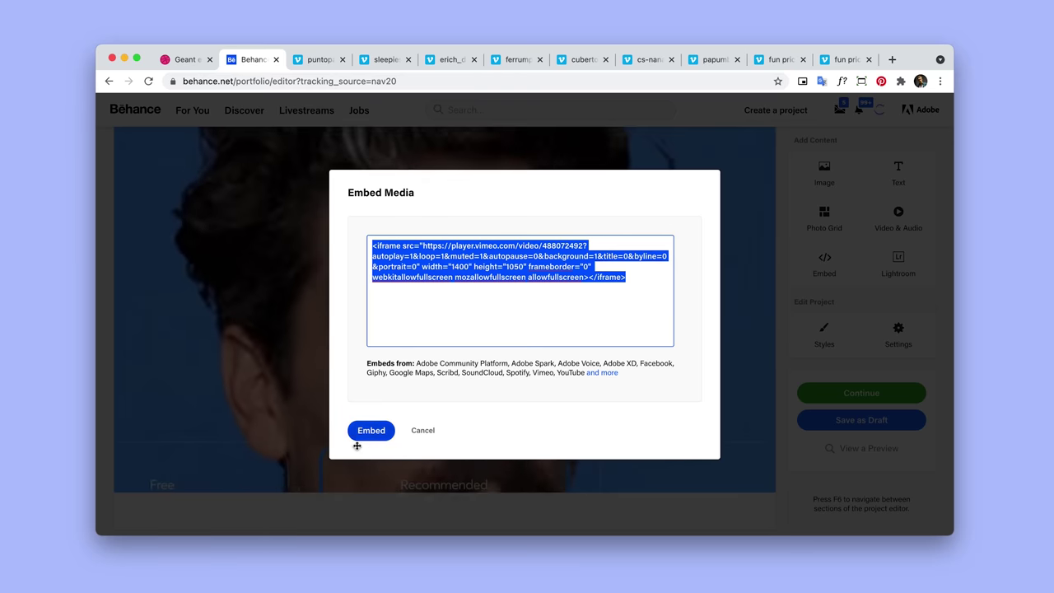
# Embed Vimeo video 488072492 below the pricing page video and switch the new Sleepiest embed out of full-width display.
pyautogui.click(371, 430)
pyautogui.scroll(-2, 594, 301)
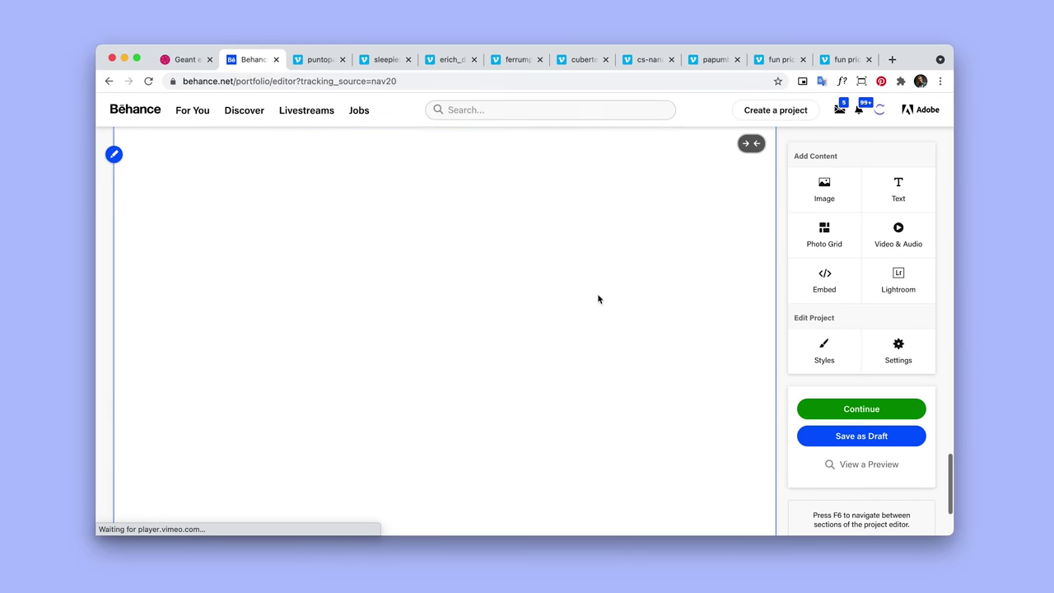
pyautogui.scroll(5, 605, 299)
pyautogui.scroll(-3, 609, 299)
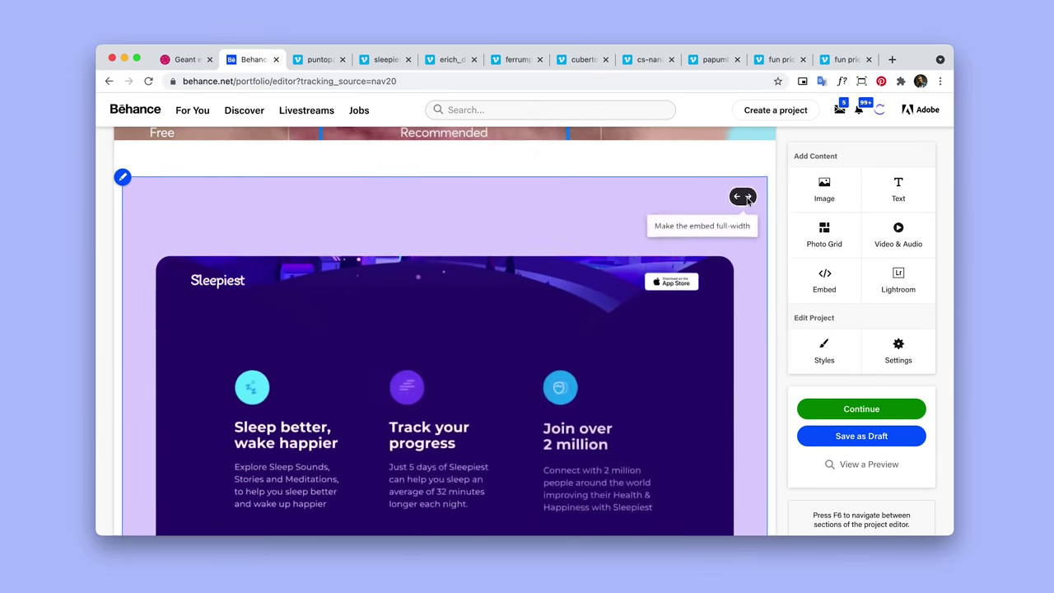
pyautogui.click(745, 196)
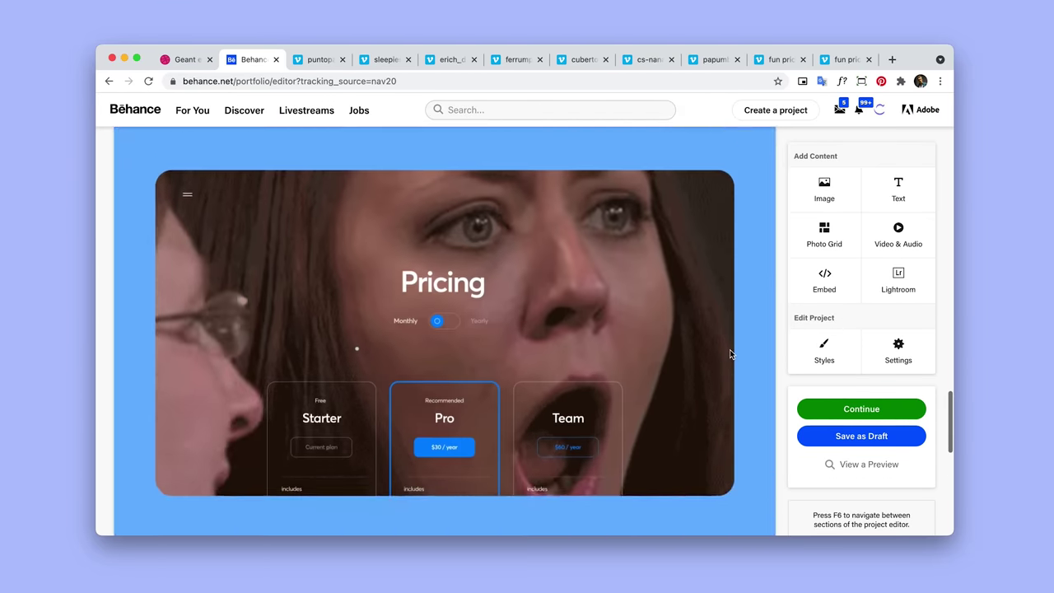
# Add another media embed below the Sleepiest video and fill it with the iframe code for video 488072492.
pyautogui.scroll(-5, 730, 354)
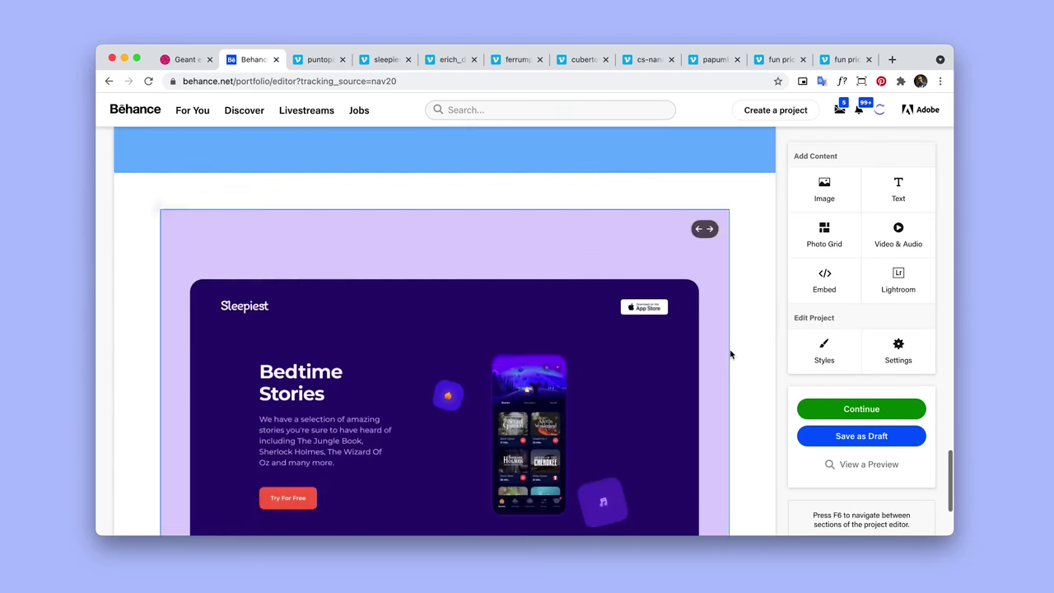
pyautogui.click(510, 505)
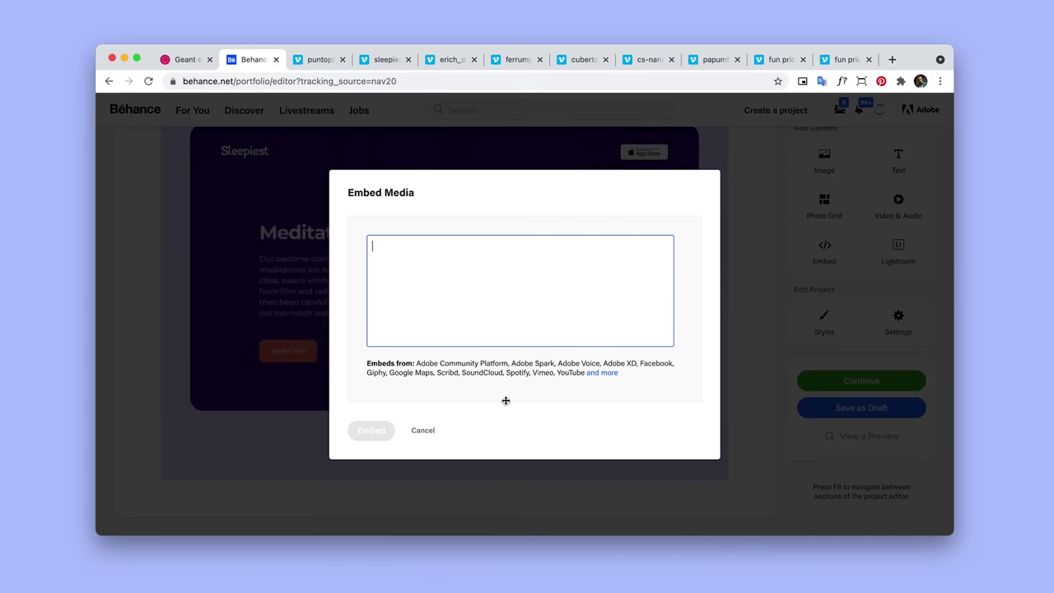
pyautogui.write('<iframe src="https://player.vimeo.com/video/488072492?autoplay=1&loop=1&muted=1&autopause=0&background=1&title=0&byline=0&portrait=0" width="1400" height="1050" frameborder="0" webkitallowfullscreen mozallowfullscreen allowfullscreen></iframe>')
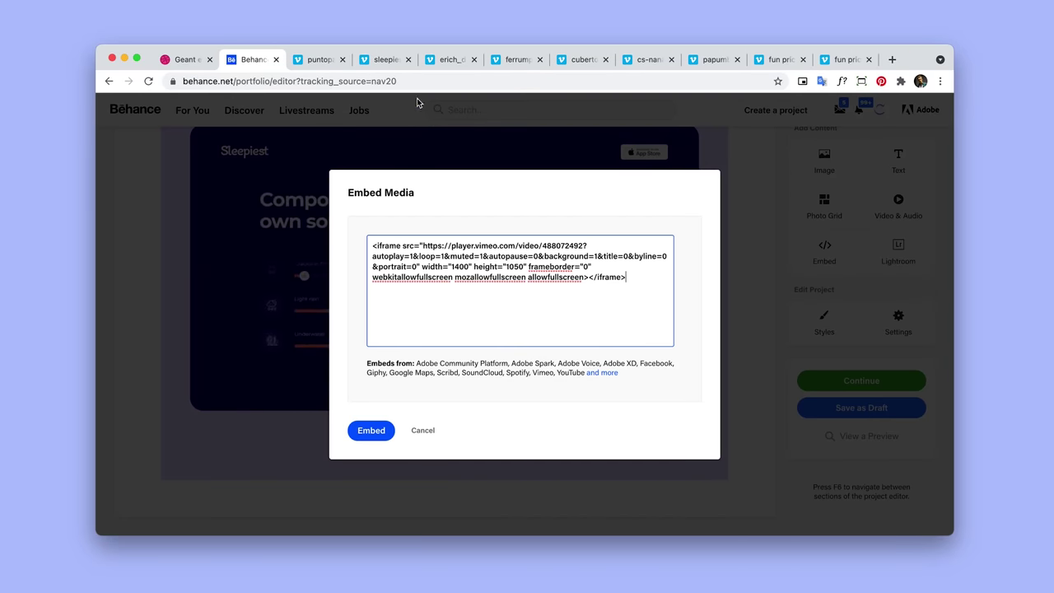
# Replace the video ID in the embed code with 488072695 from the green frames video's Vimeo page, copy the updated code and embed it.
pyautogui.click(444, 59)
pyautogui.click(502, 59)
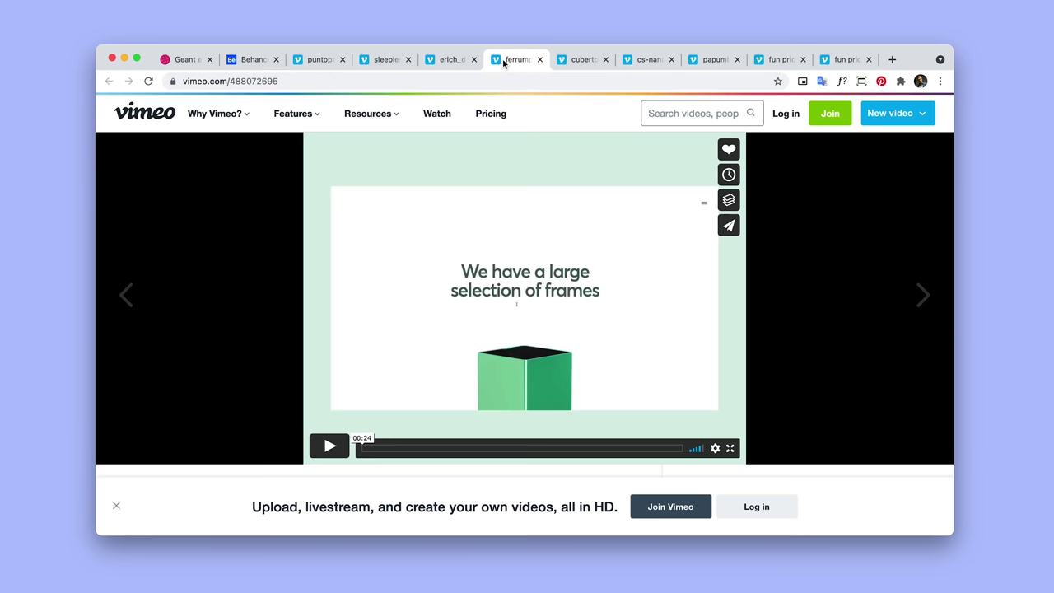
pyautogui.moveTo(235, 79); pyautogui.dragTo(313, 80)
pyautogui.press('super+c')
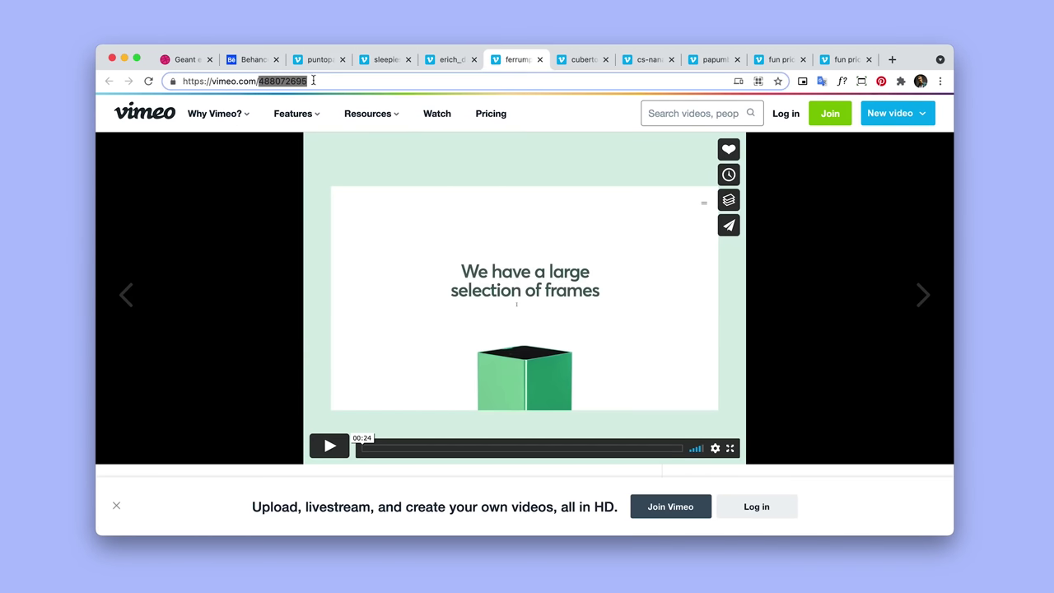
pyautogui.click(251, 59)
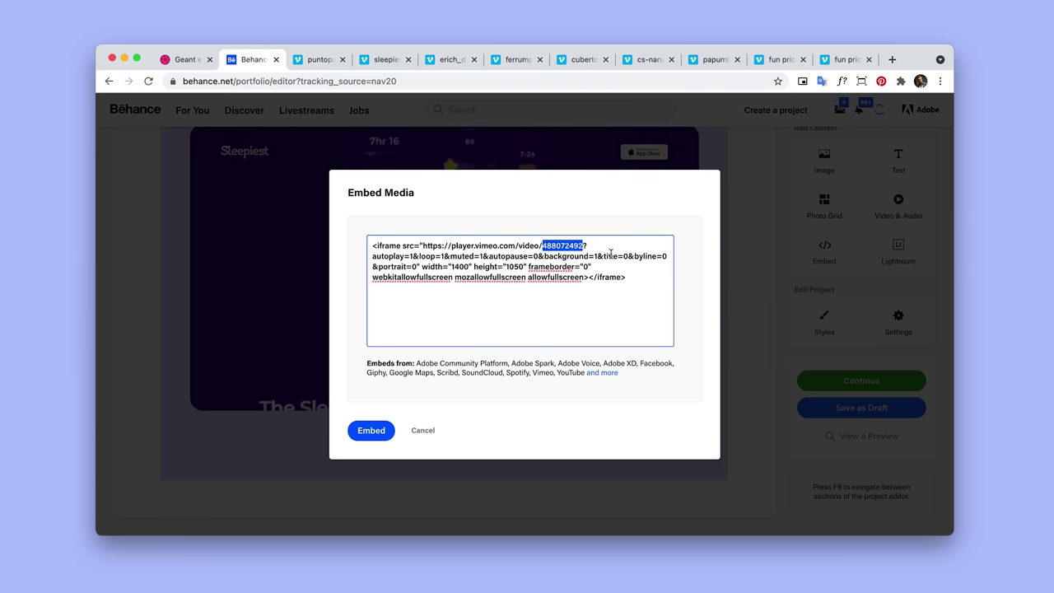
pyautogui.press('super+v')
pyautogui.press('super+a')
pyautogui.press('super+c')
pyautogui.click(370, 431)
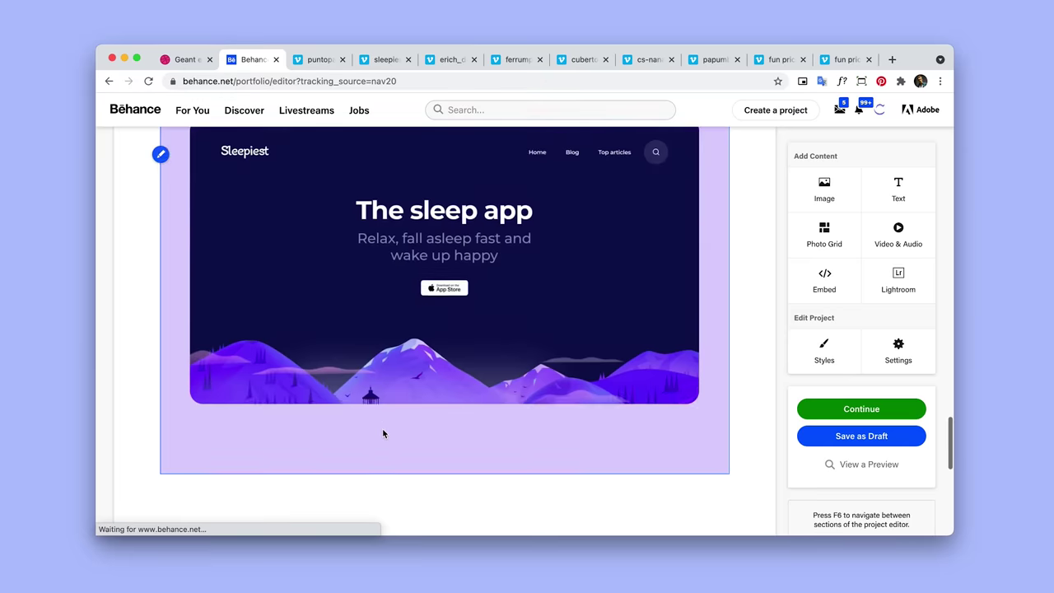
# Add a media embed below the green frames video and paste the iframe code for video 488072695 into it.
pyautogui.scroll(-5, 386, 431)
pyautogui.scroll(-3, 634, 333)
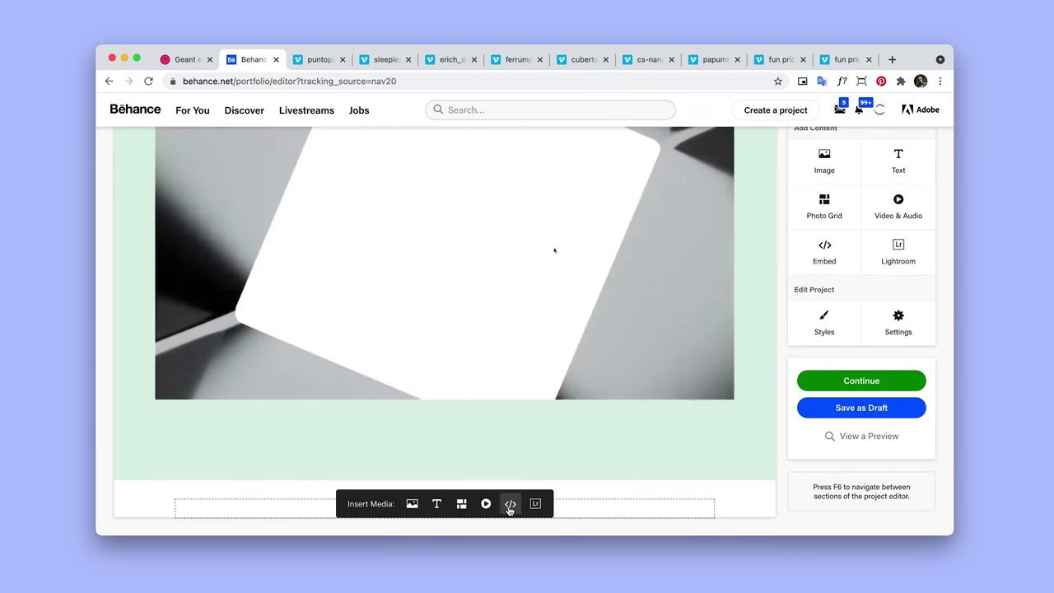
pyautogui.click(511, 507)
pyautogui.press('super+v')
# Replace the video ID in the embed code with 488072803 from the Cuberto video's Vimeo page and embed it.
pyautogui.click(575, 64)
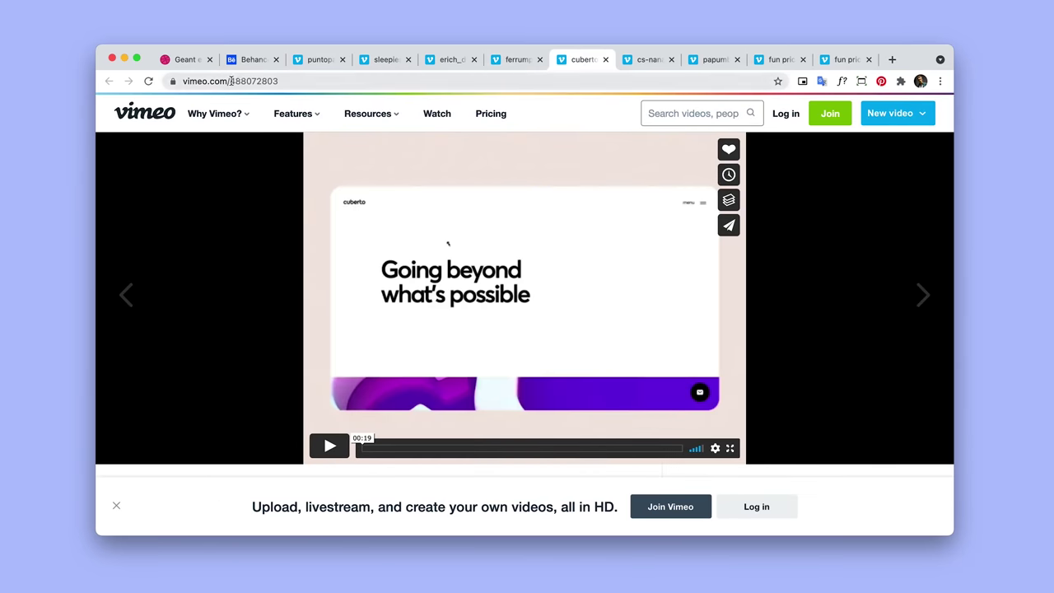
pyautogui.doubleClick(255, 81)
pyautogui.press('super+c')
pyautogui.click(252, 63)
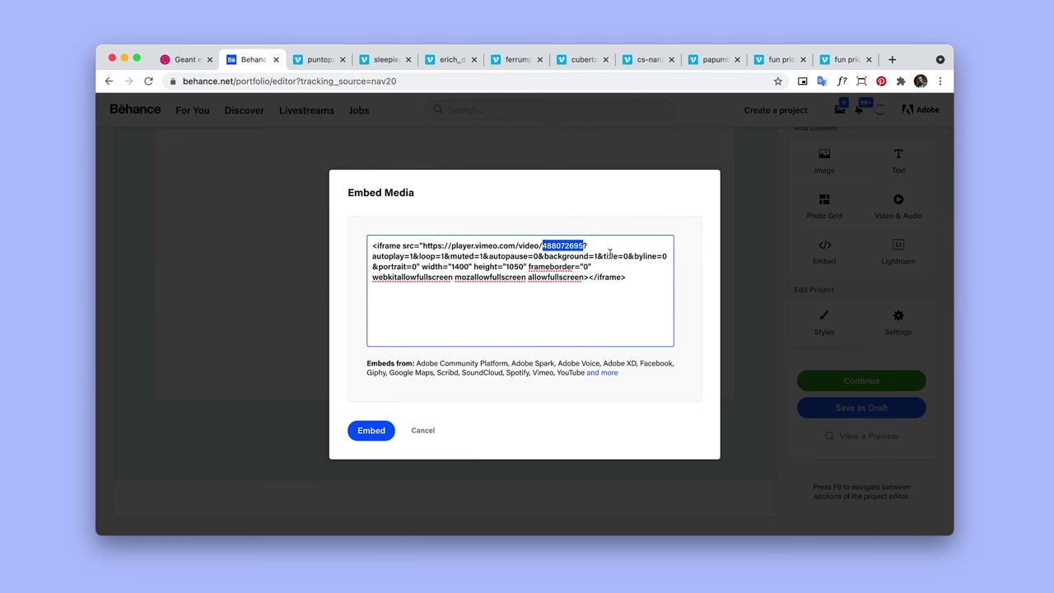
pyautogui.press('super+v')
pyautogui.press('super+a')
pyautogui.click(373, 429)
# Preview the assembled project, examine its images and embedded videos from start to end, and close the preview.
pyautogui.scroll(-10, 641, 346)
pyautogui.scroll(3, 643, 347)
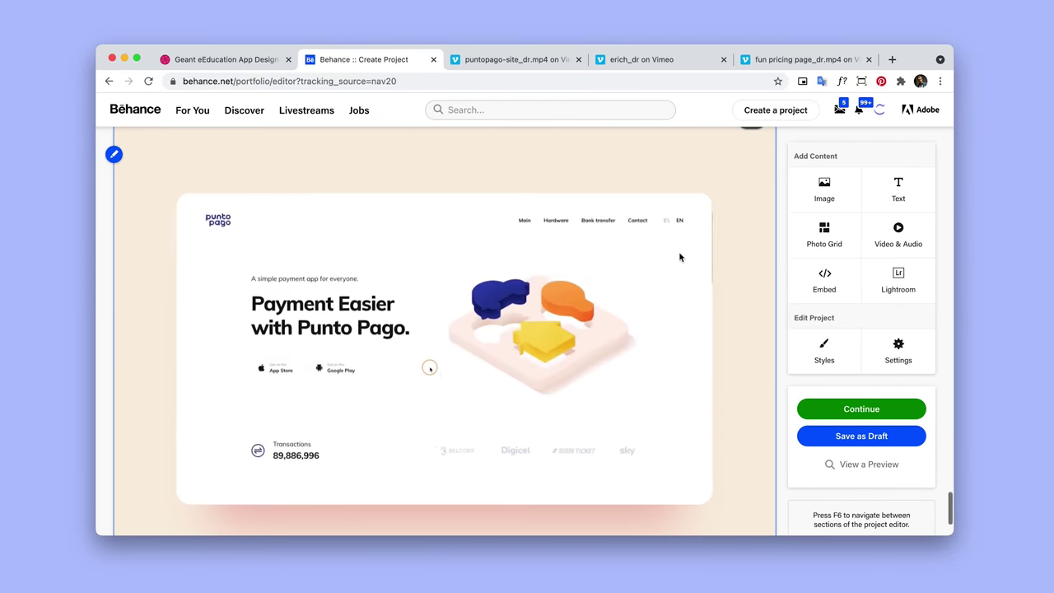
pyautogui.scroll(-3, 680, 255)
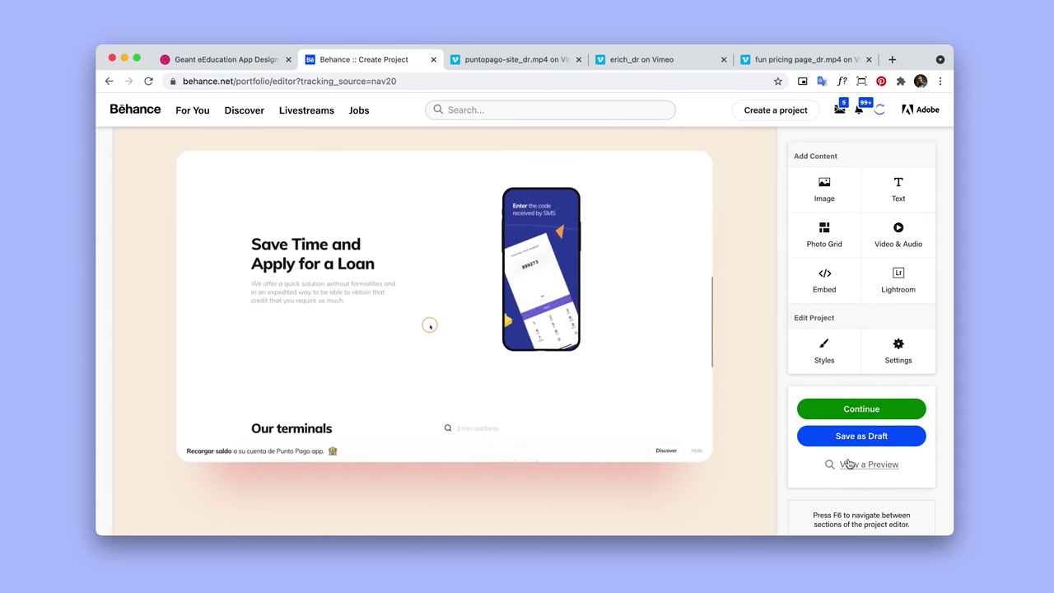
pyautogui.click(863, 465)
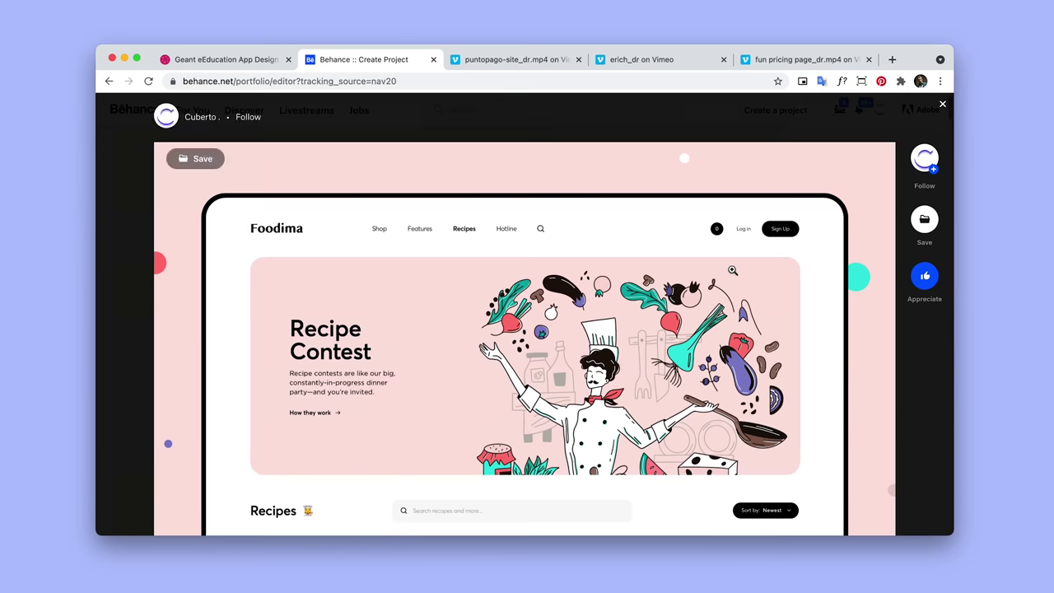
pyautogui.scroll(-15, 733, 270)
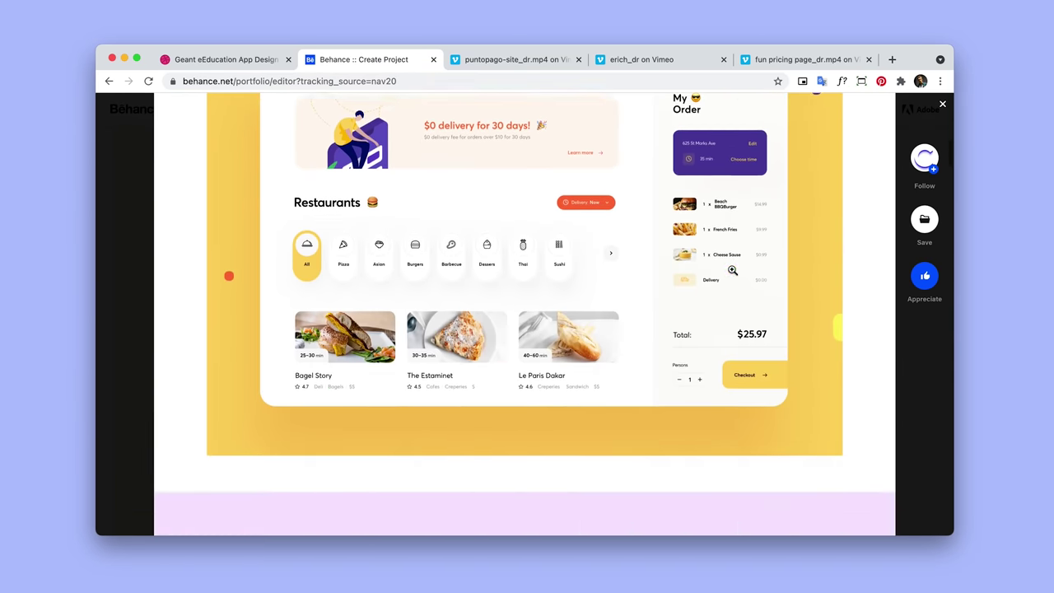
pyautogui.scroll(-15, 732, 270)
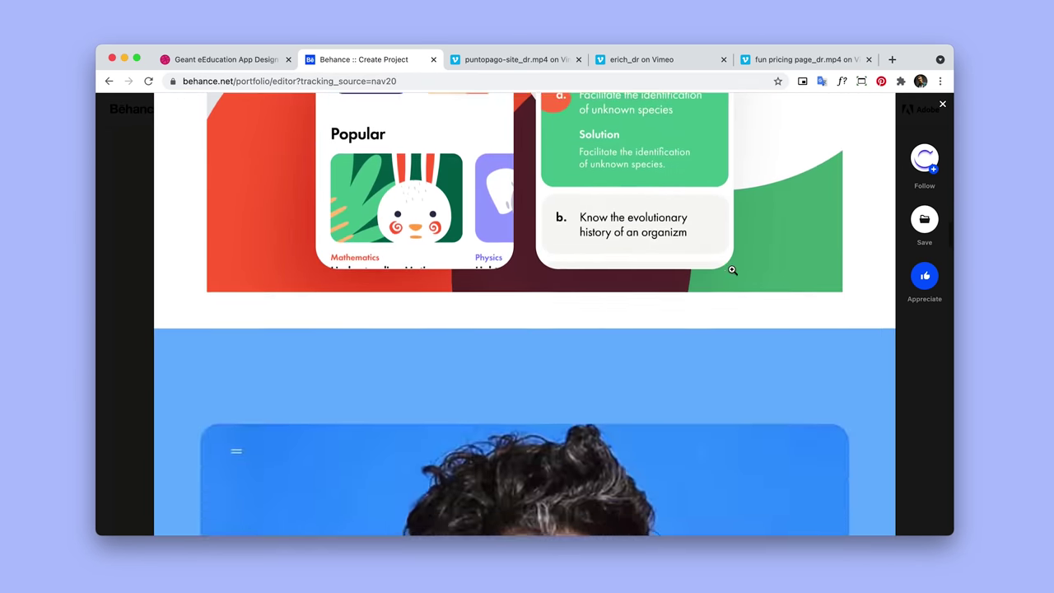
pyautogui.scroll(-15, 732, 270)
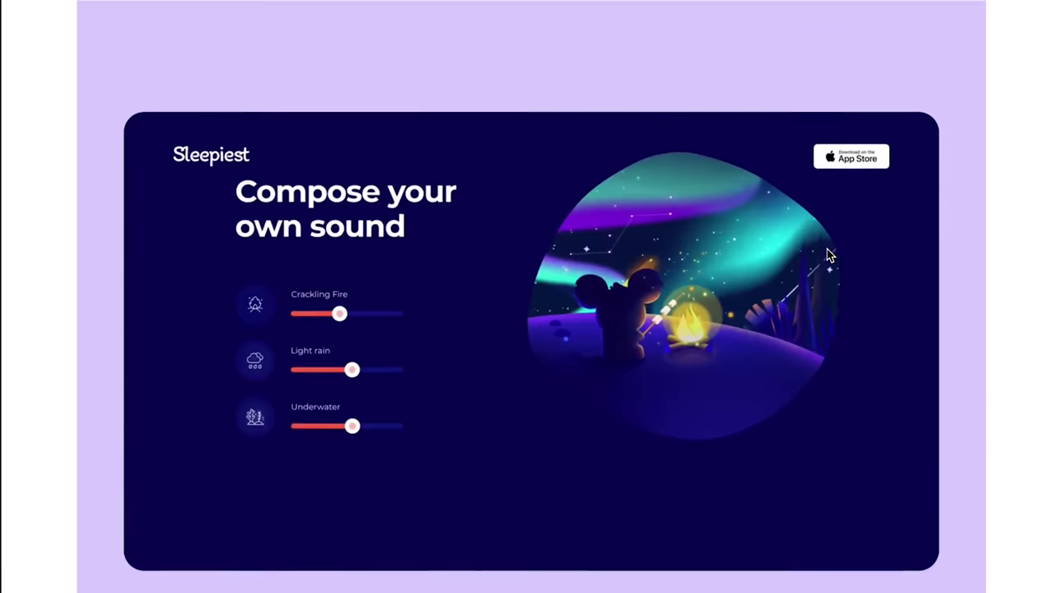
pyautogui.scroll(-15, 827, 251)
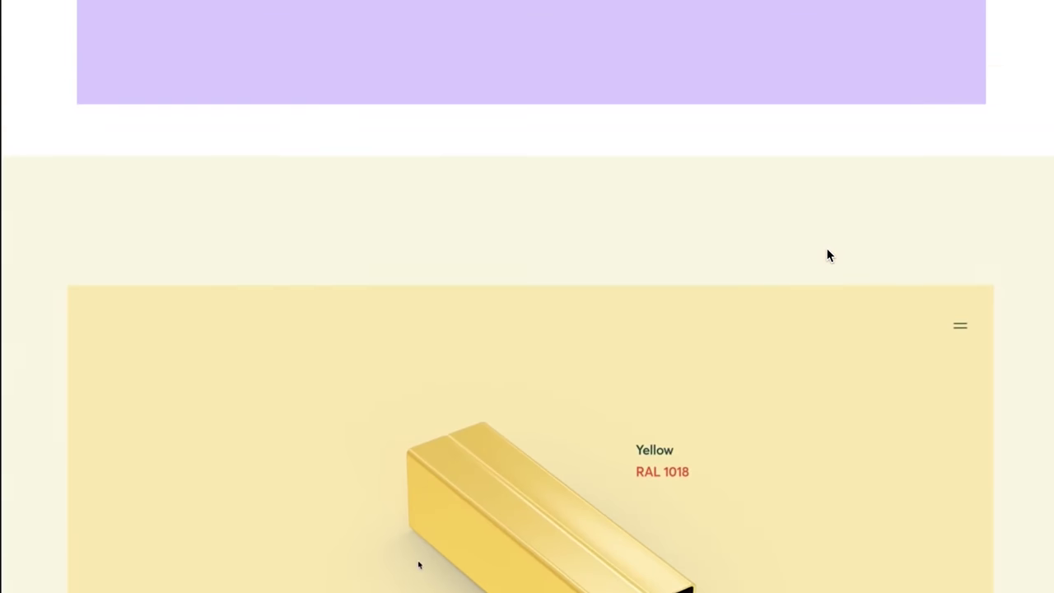
pyautogui.scroll(-15, 827, 256)
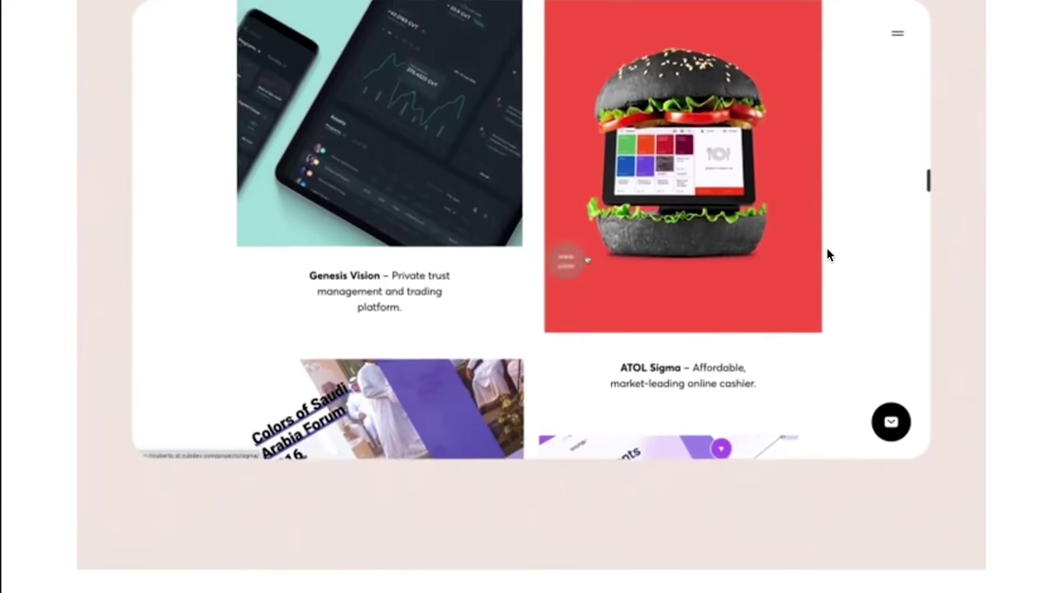
pyautogui.scroll(-15, 827, 255)
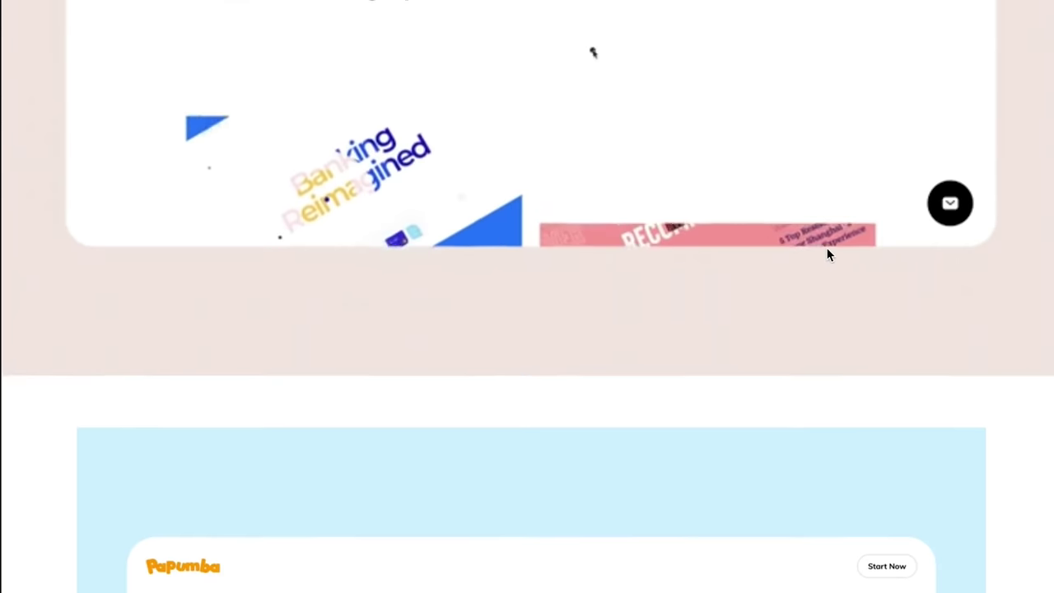
pyautogui.scroll(-15, 828, 255)
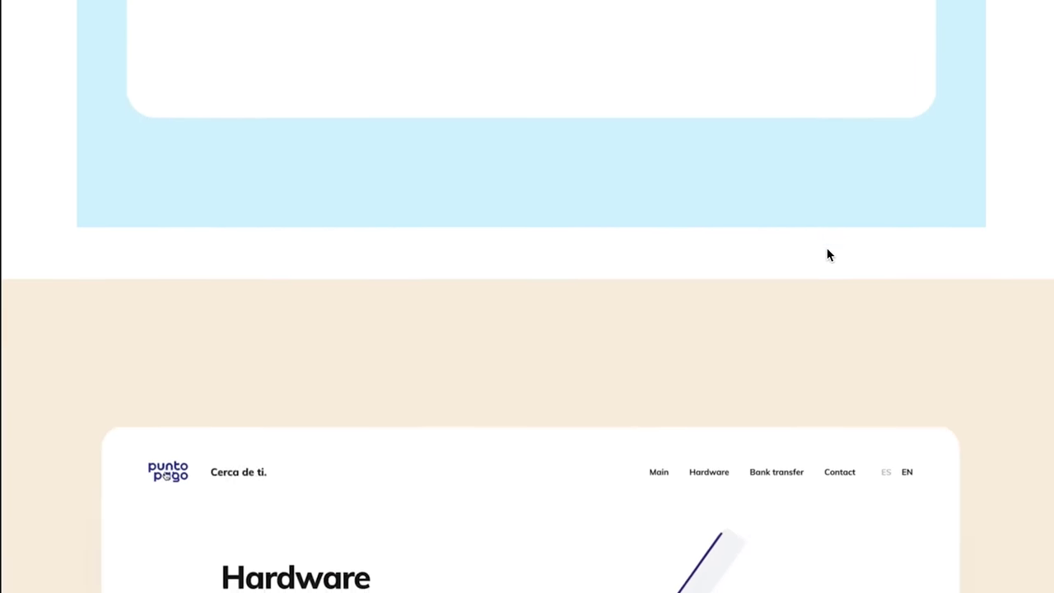
pyautogui.scroll(-15, 829, 255)
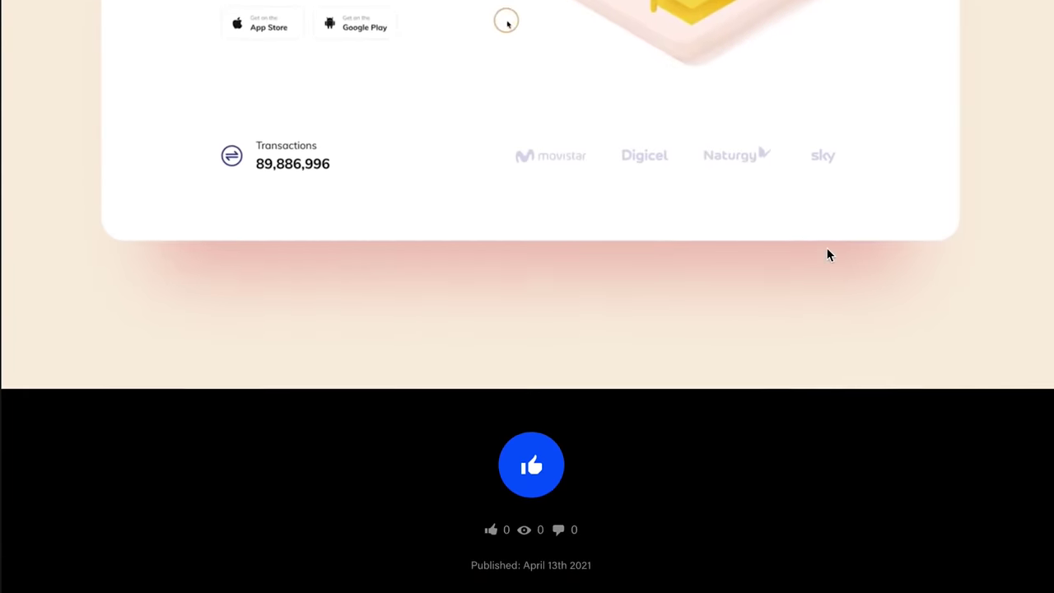
pyautogui.scroll(-5, 828, 255)
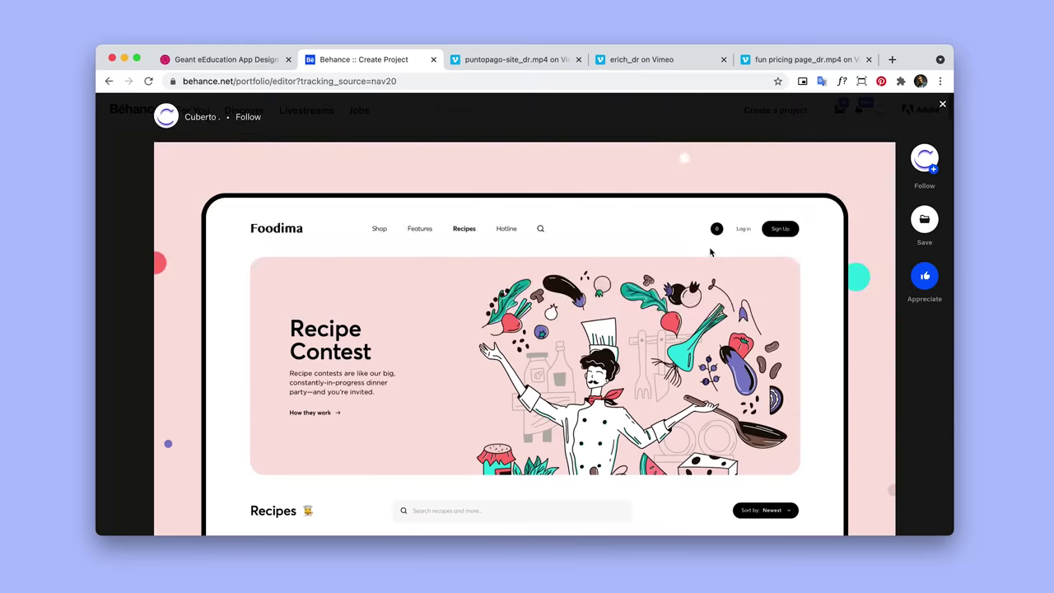
pyautogui.scroll(-1, 712, 252)
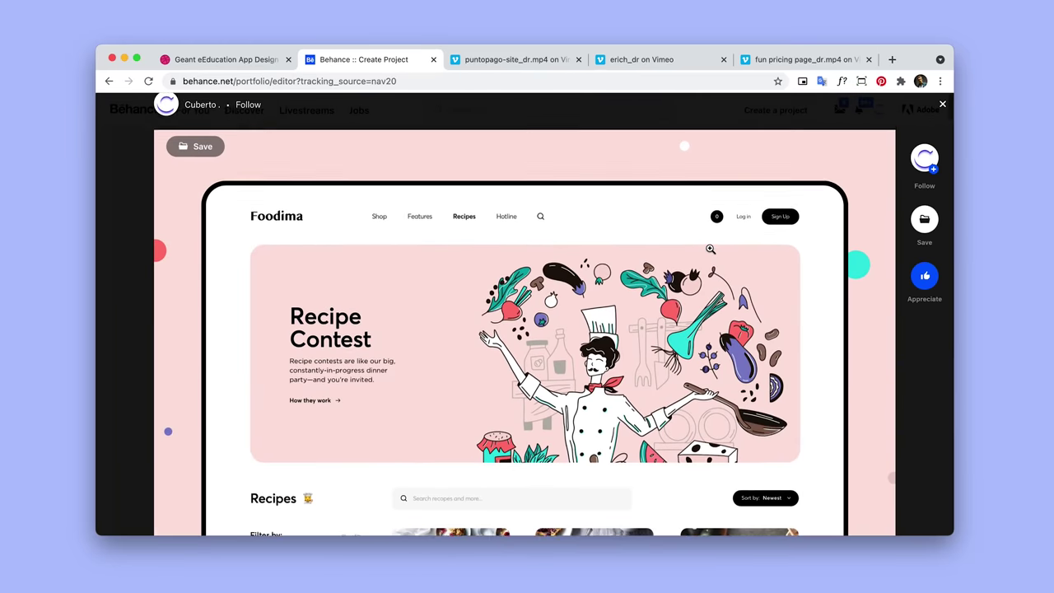
pyautogui.click(943, 106)
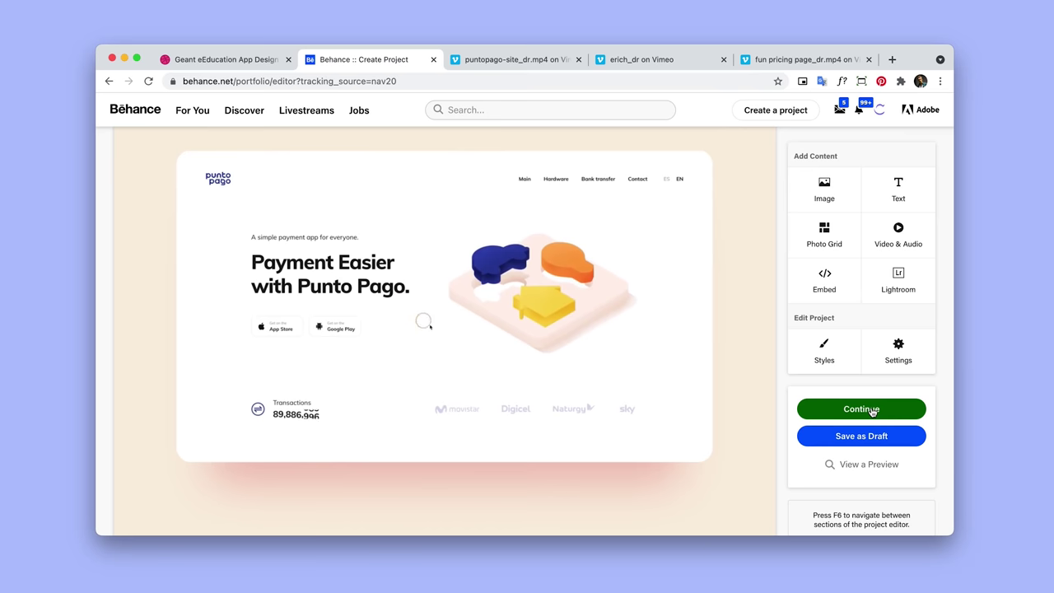
# Continue to the publishing details and title the project "UI and Web Design".
pyautogui.click(872, 411)
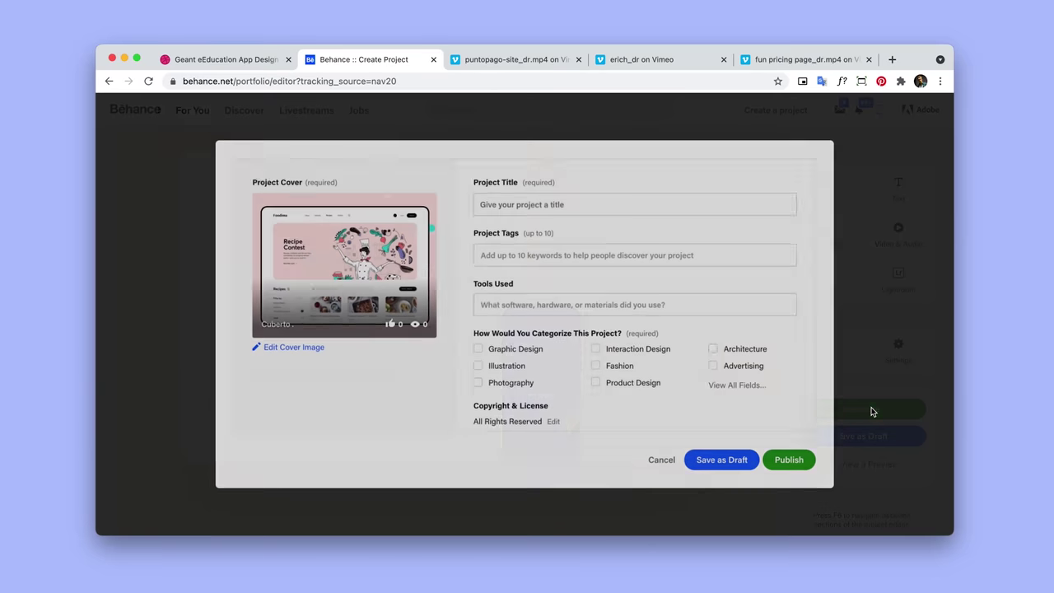
pyautogui.click(607, 202)
pyautogui.write('UI and Web Design')
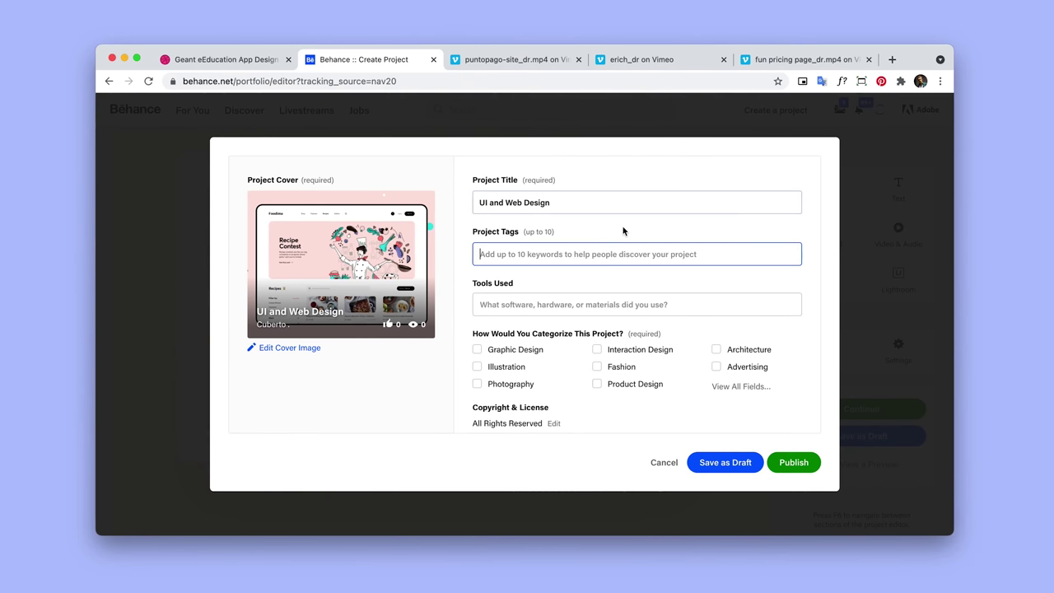
# Crop the Foodima image as the project cover and set the creative fields to Interaction Design and UI/UX.
pyautogui.scroll(-1, 624, 231)
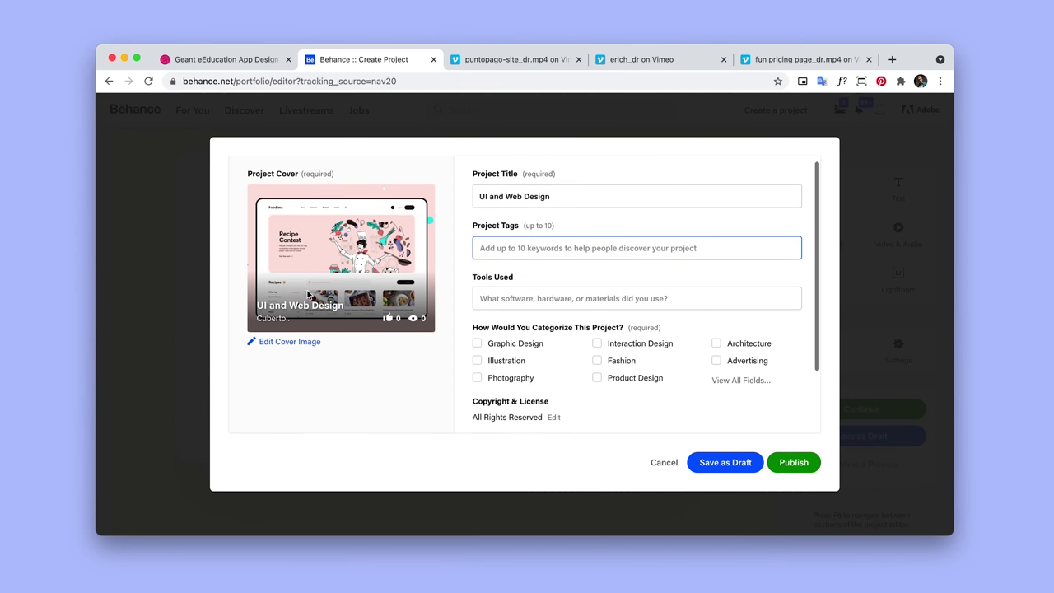
pyautogui.click(293, 342)
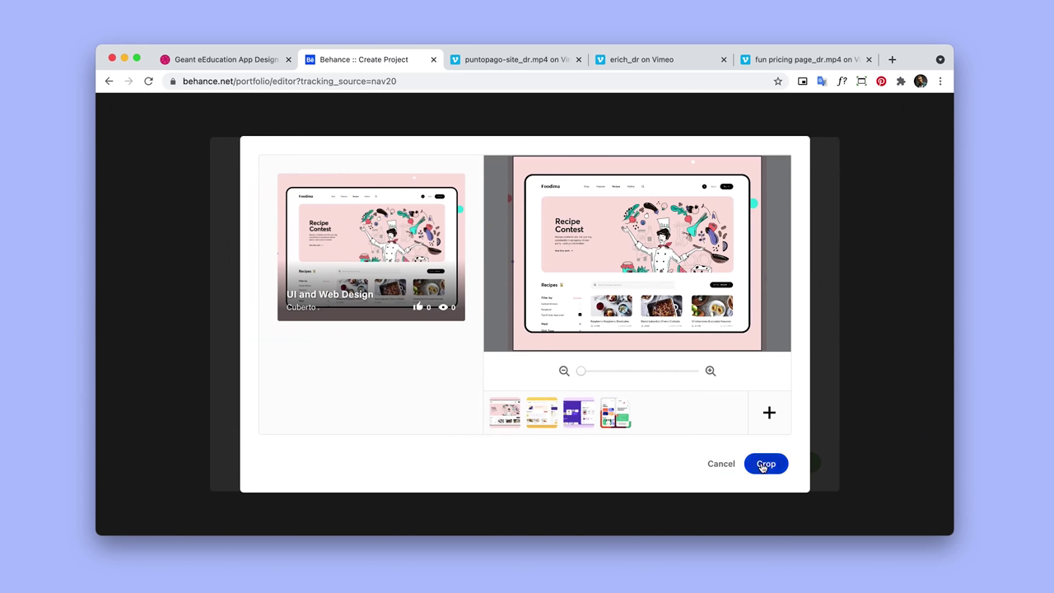
pyautogui.click(762, 465)
pyautogui.click(728, 378)
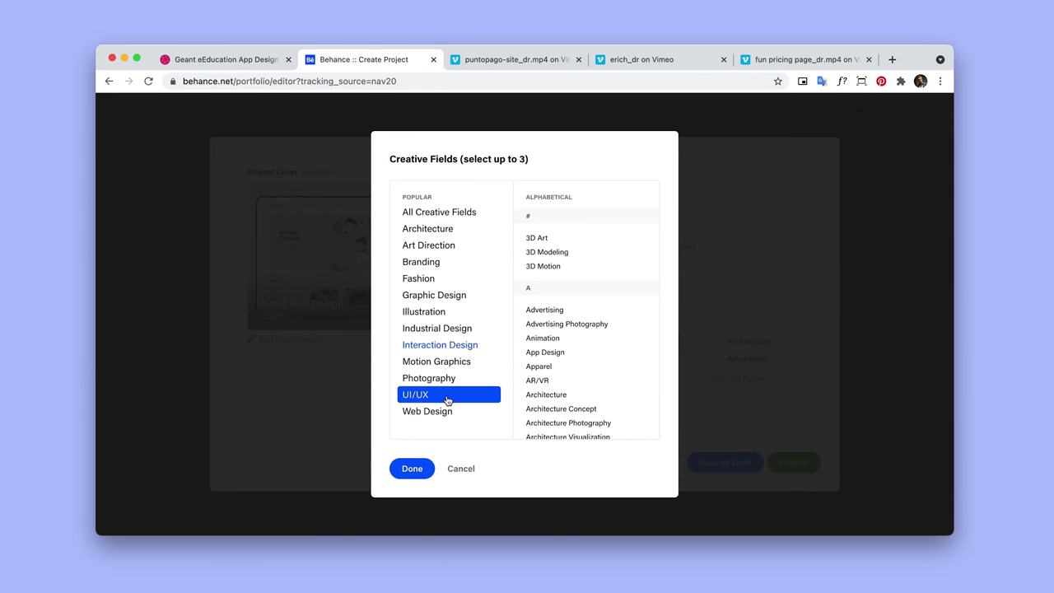
pyautogui.click(411, 467)
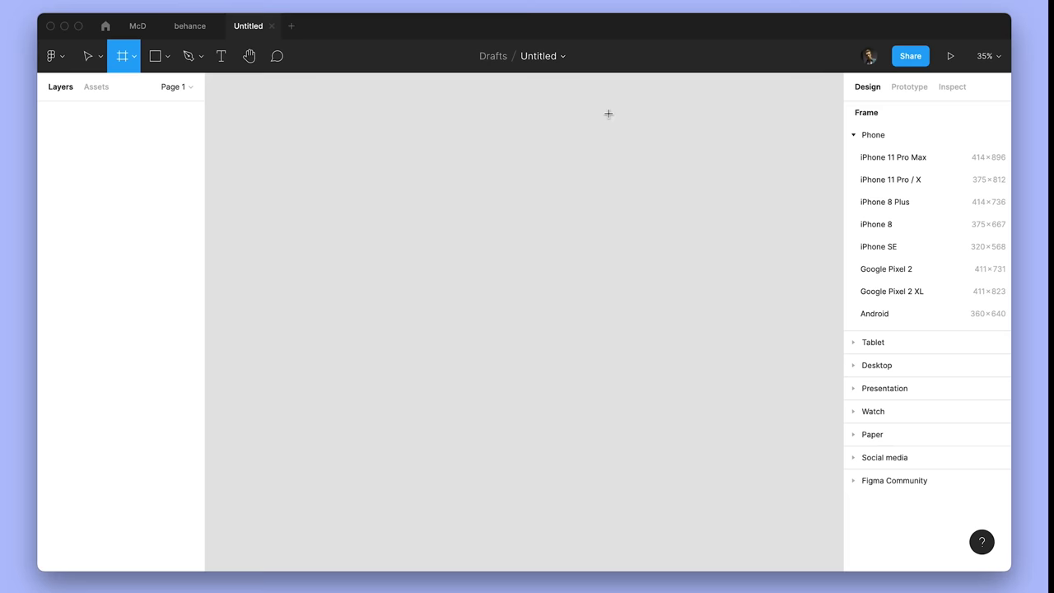
# Draw a frame on the empty canvas and set its size to 1400 wide by 10000 high.
pyautogui.moveTo(320, 147); pyautogui.dragTo(549, 364)
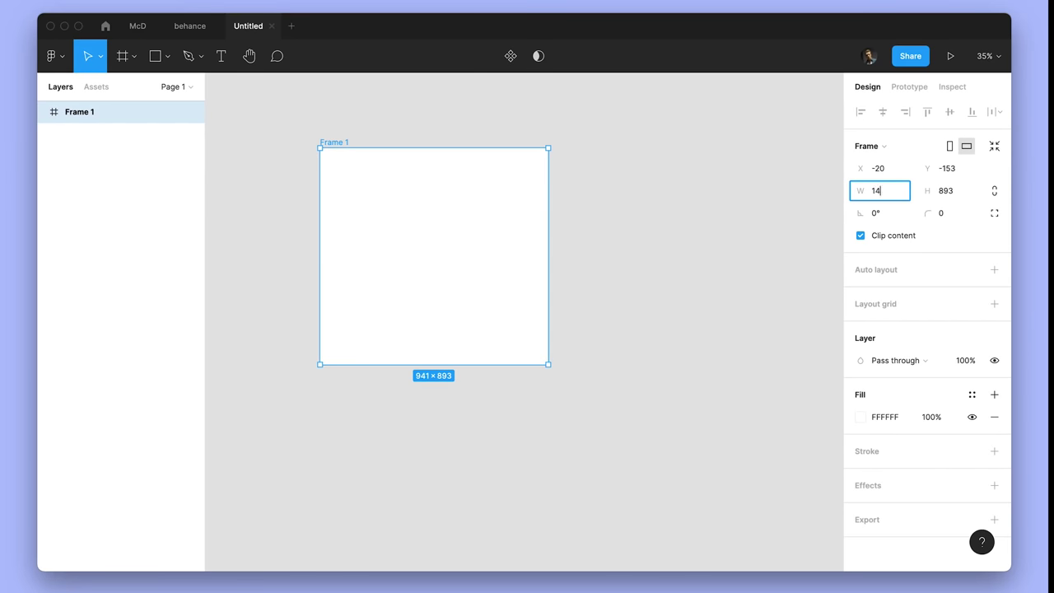
pyautogui.write('1400')
pyautogui.press('Tab')
pyautogui.write('1')
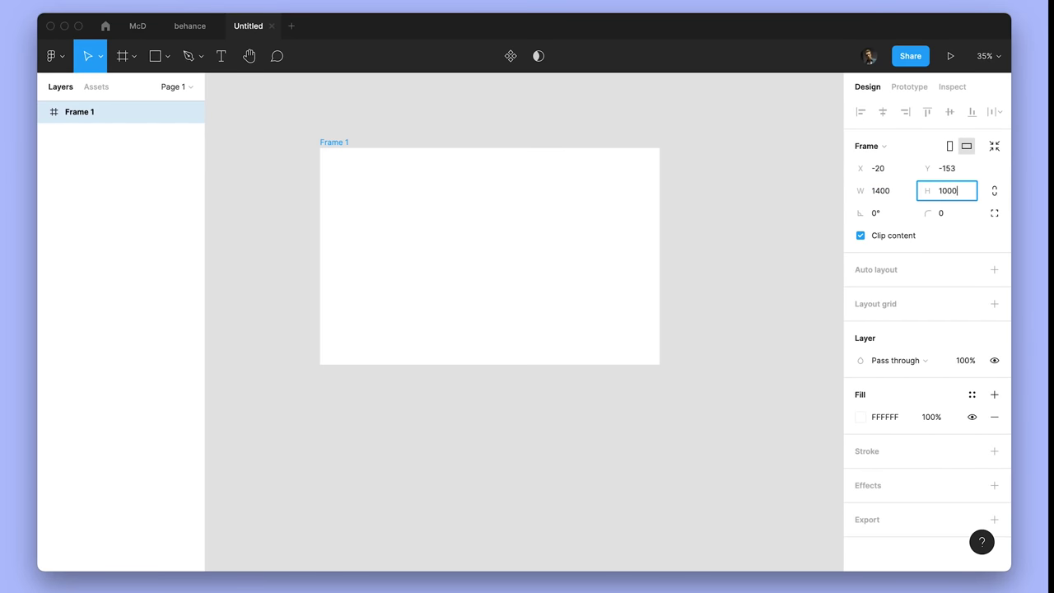
pyautogui.write('0000')
pyautogui.press('Return')
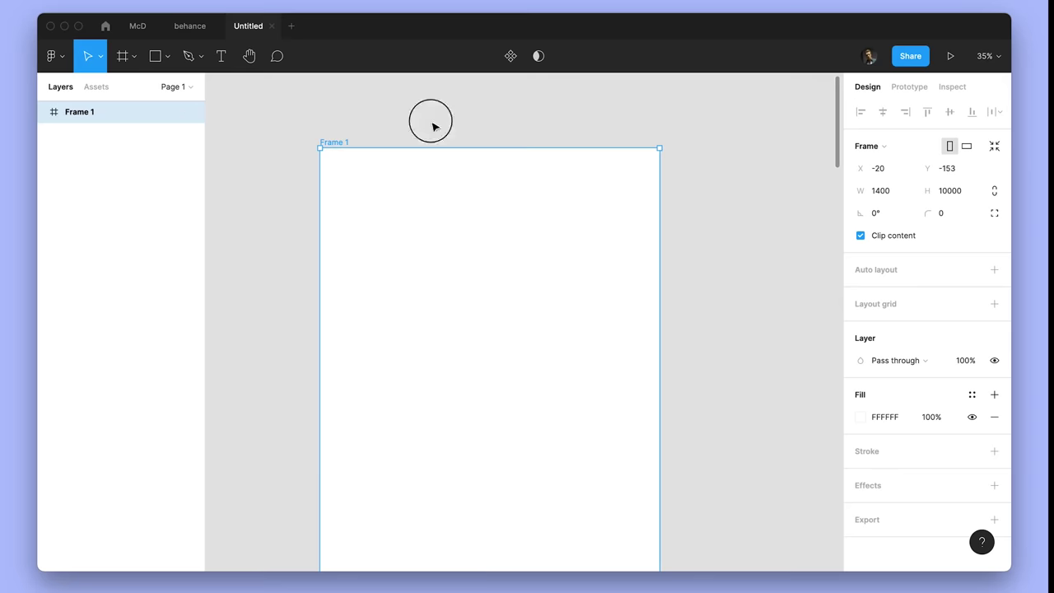
pyautogui.click(434, 126)
pyautogui.scroll(-10, 434, 126)
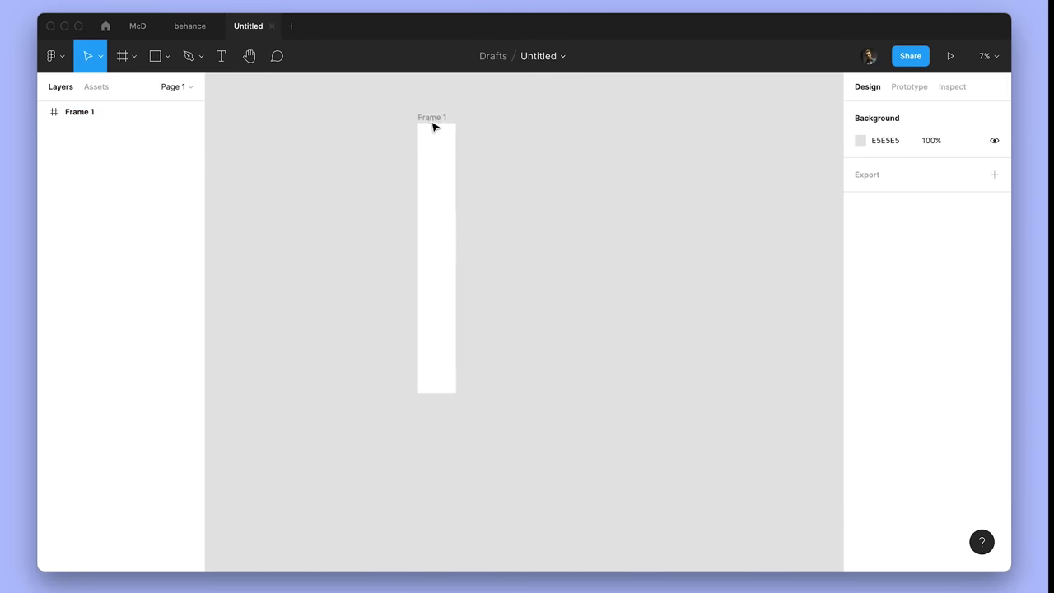
pyautogui.scroll(3, 434, 126)
pyautogui.click(413, 120)
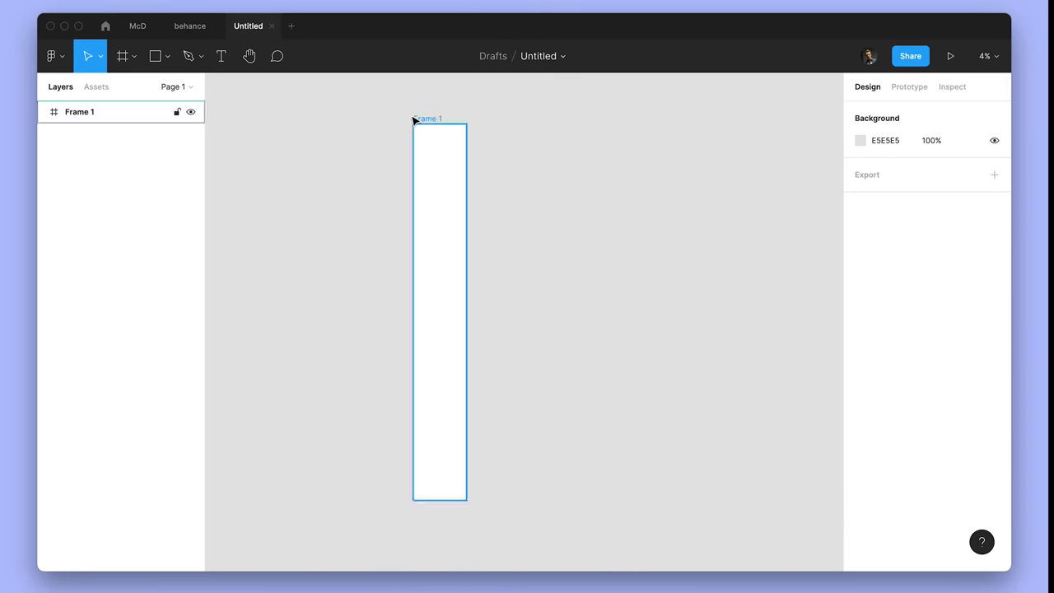
# Copy the kiosk screen frames from the McD file and paste them into the Untitled file.
pyautogui.click(136, 31)
pyautogui.moveTo(605, 282); pyautogui.dragTo(303, 86)
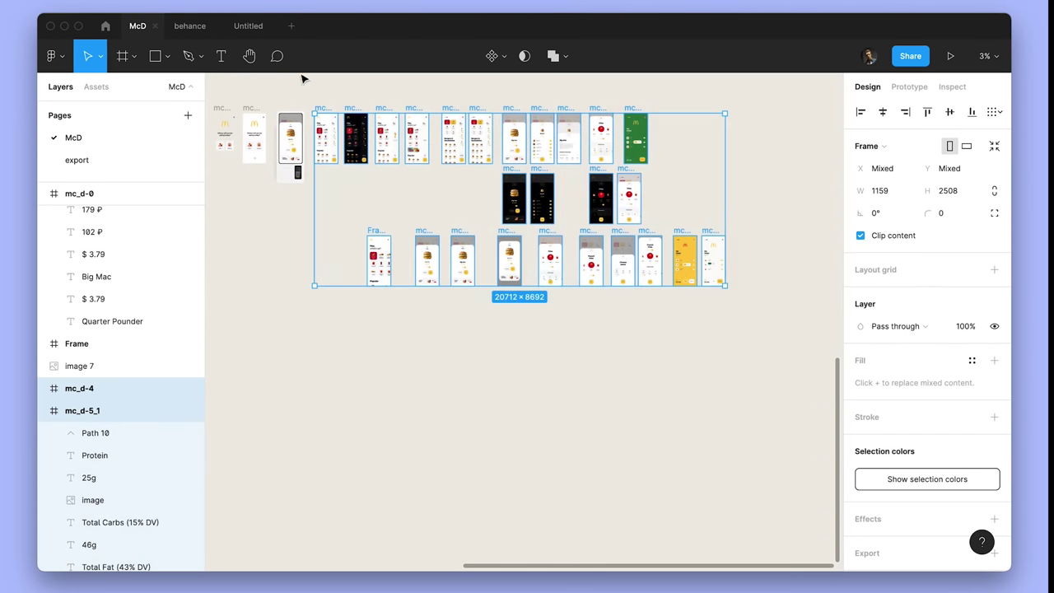
pyautogui.click(247, 27)
pyautogui.press('super+v')
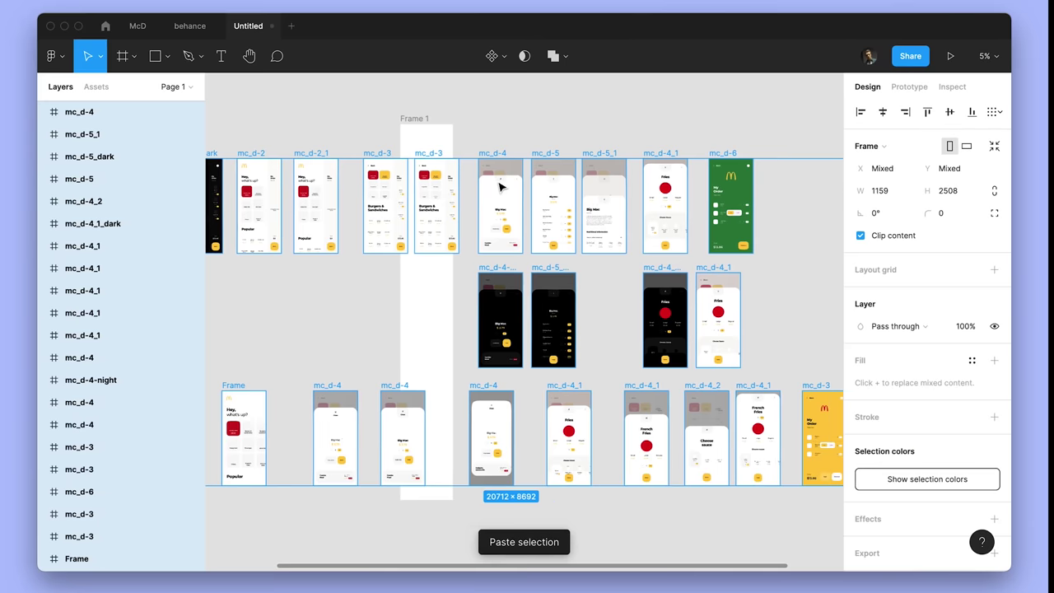
# Move the pasted kiosk screens clear of the tall frame, to its right side.
pyautogui.scroll(-5, 500, 187)
pyautogui.moveTo(500, 189); pyautogui.dragTo(716, 171)
pyautogui.hscroll(1, 602, 175)
pyautogui.hscroll(3, 602, 175)
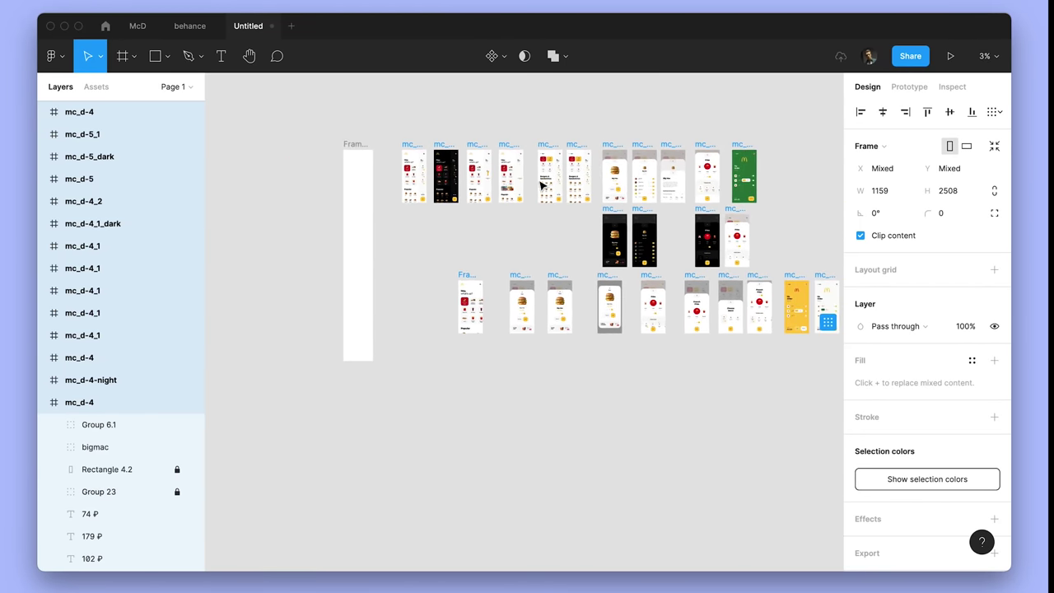
pyautogui.click(338, 171)
# Paste the Cuberto logo into the upper-left area of Frame 1 at X 100, Y 130 with black fill 000000.
pyautogui.scroll(4, 335, 167)
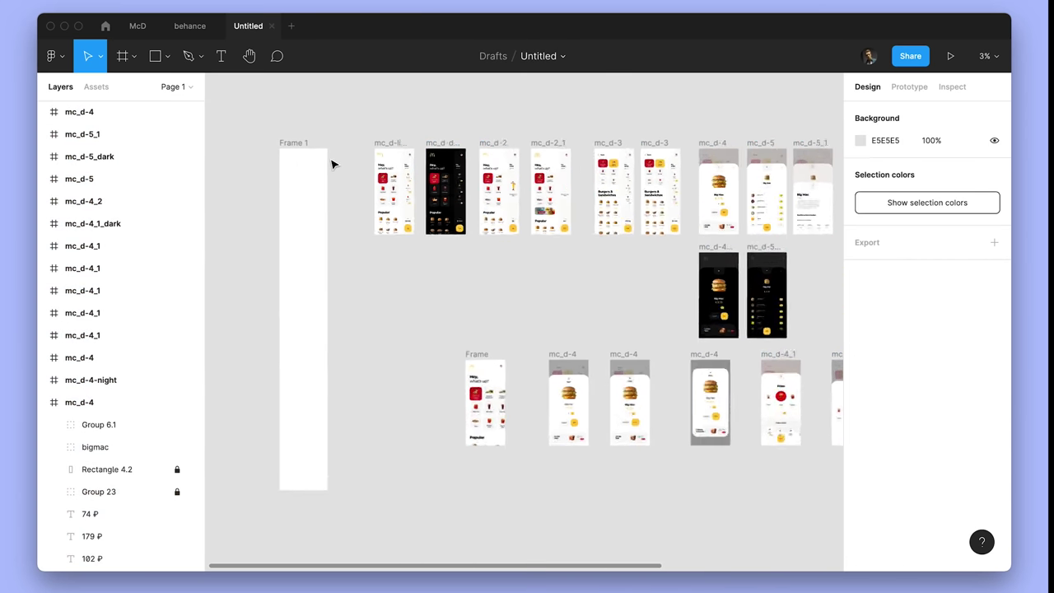
pyautogui.scroll(6, 332, 164)
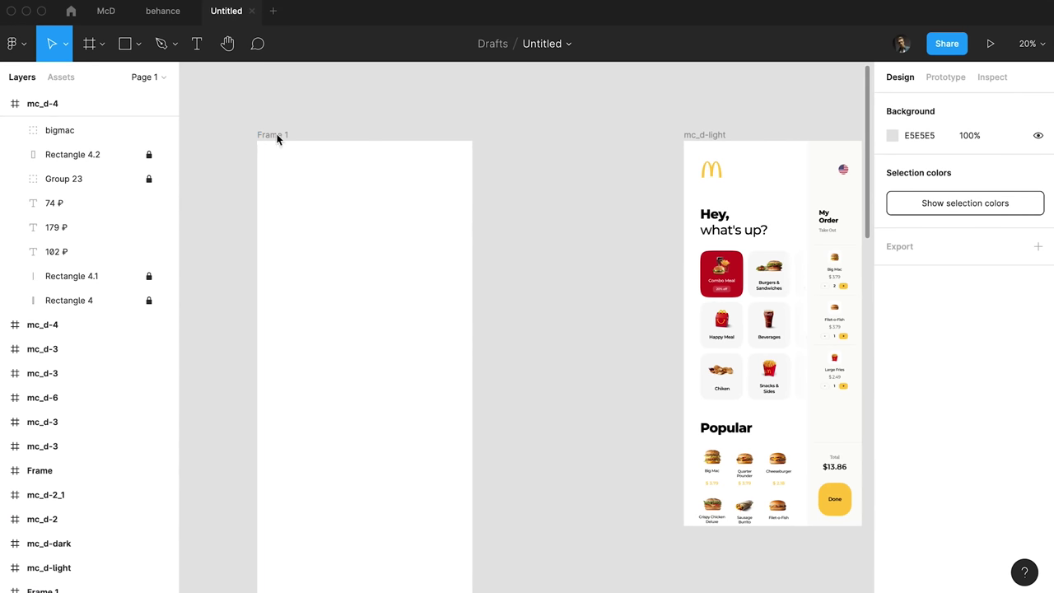
pyautogui.click(277, 138)
pyautogui.press('super+v')
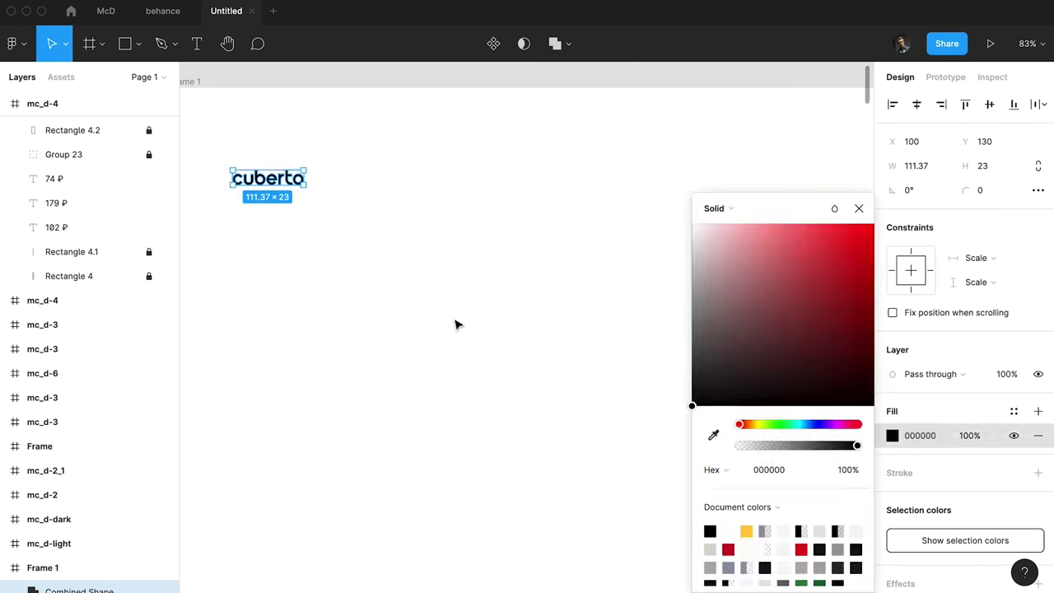
pyautogui.click(437, 288)
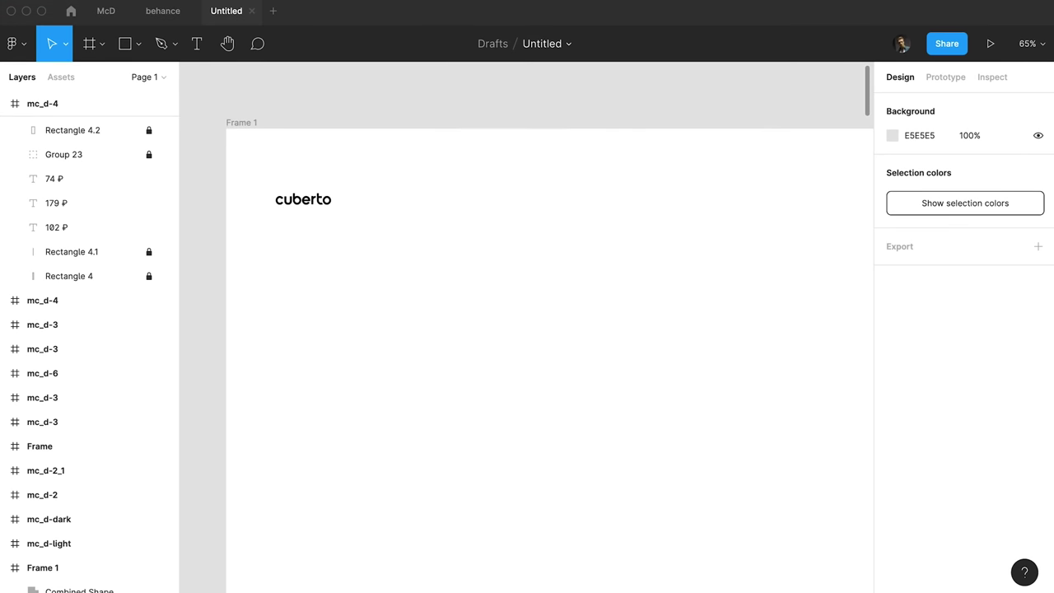
# Switch to the browser, enlarge its window, and search Google Images for "macdonald svg".
pyautogui.moveTo(479, 0); pyautogui.dragTo(483, 35)
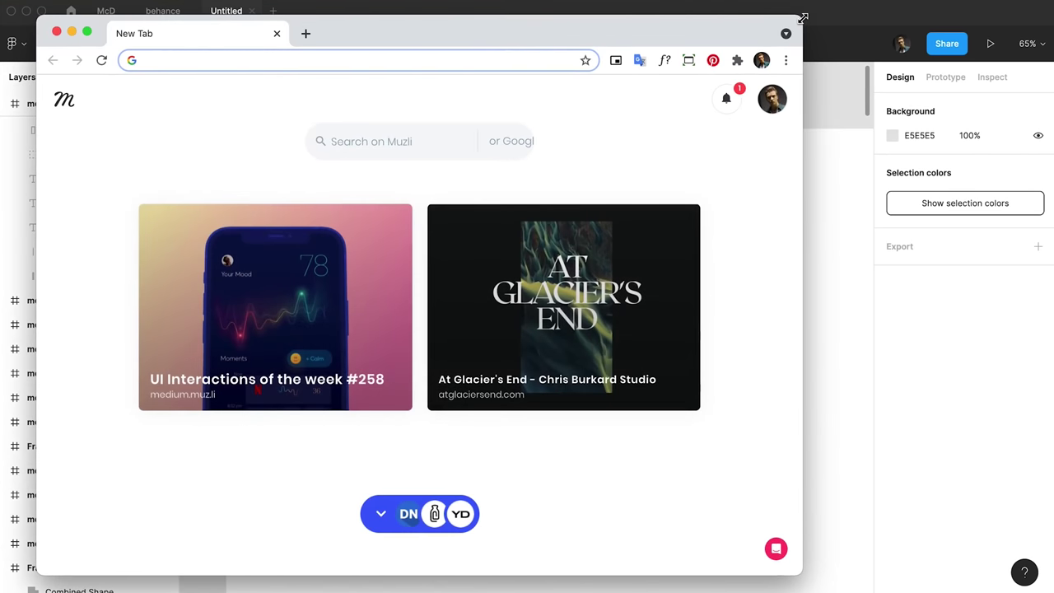
pyautogui.moveTo(802, 16); pyautogui.dragTo(941, 18)
pyautogui.write('ma')
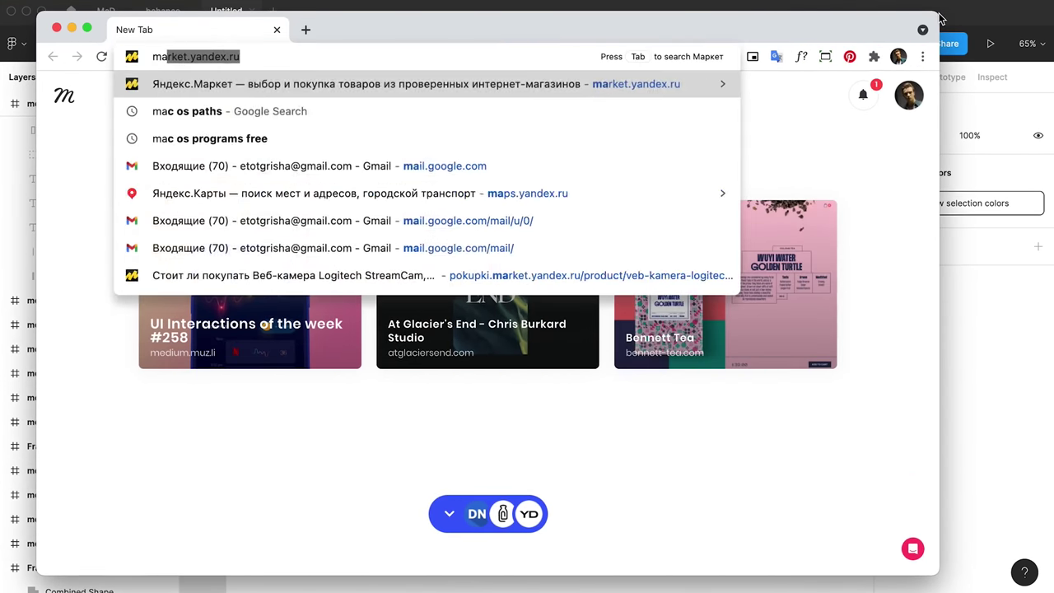
pyautogui.write('cdonald svg')
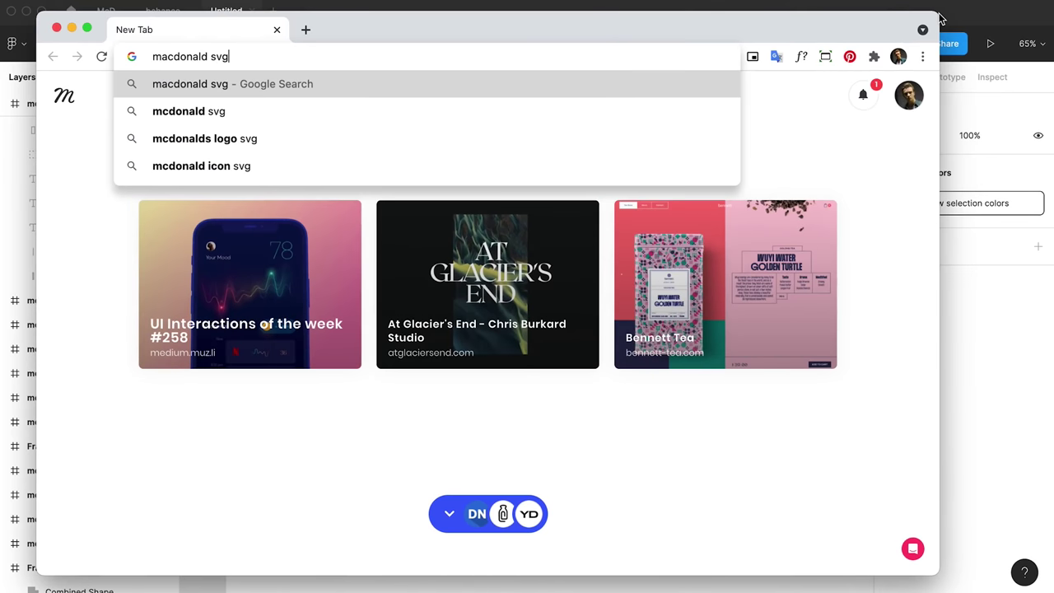
pyautogui.press('Return')
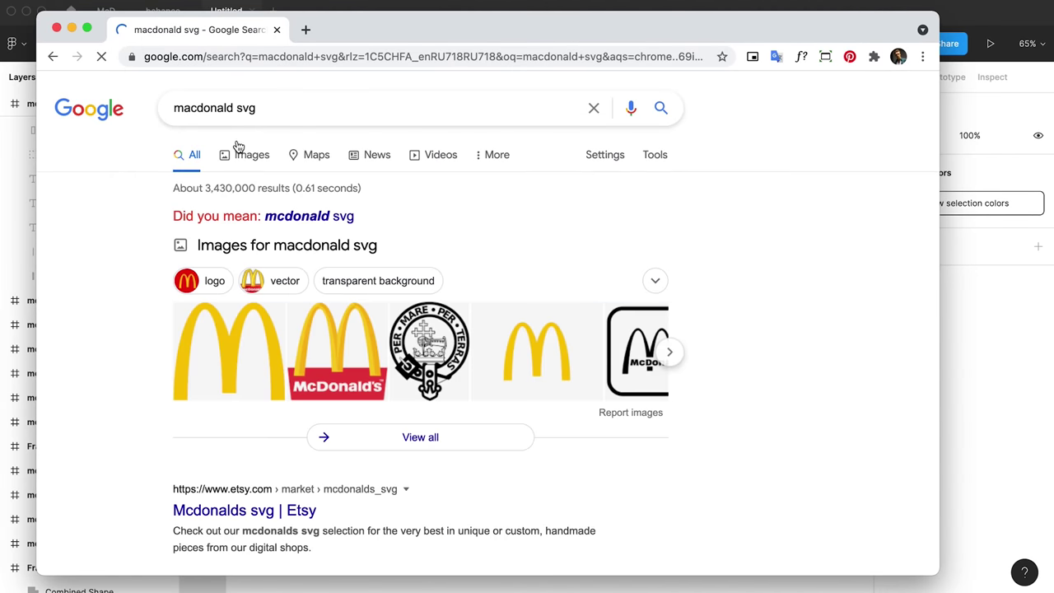
pyautogui.click(252, 157)
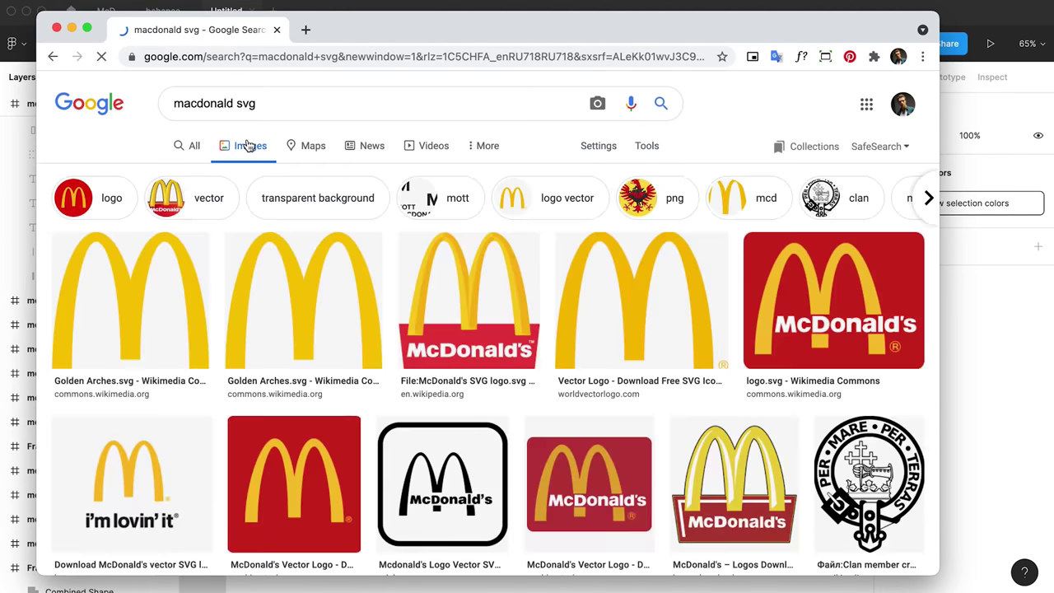
# Open the Golden Arches SVG from Wikimedia Commons and save it as McDonald's_Golden_Arches in the behance folder.
pyautogui.click(178, 301)
pyautogui.click(690, 294)
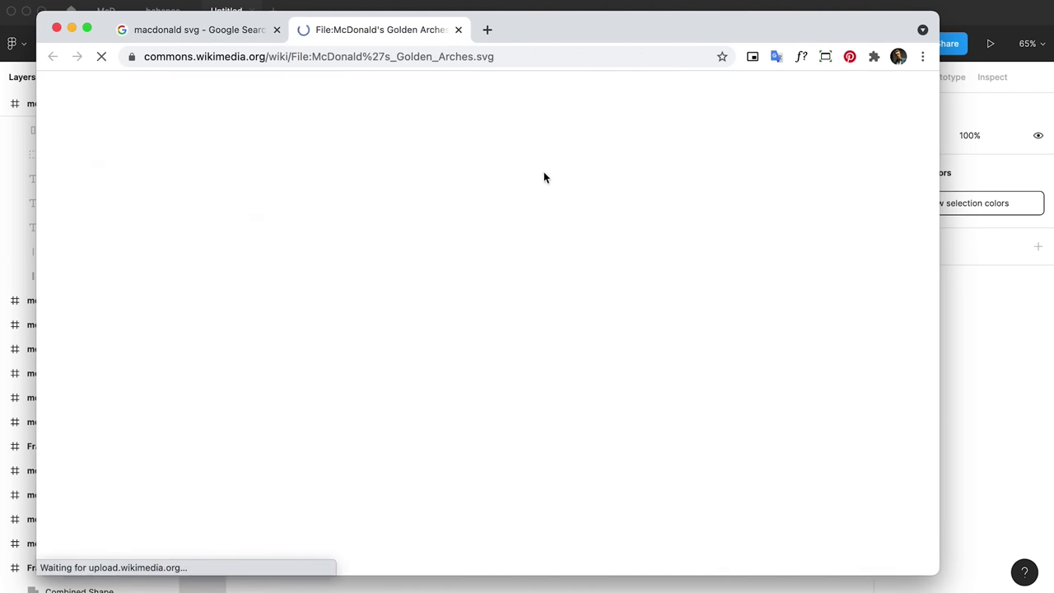
pyautogui.click(305, 301)
pyautogui.rightClick(177, 140)
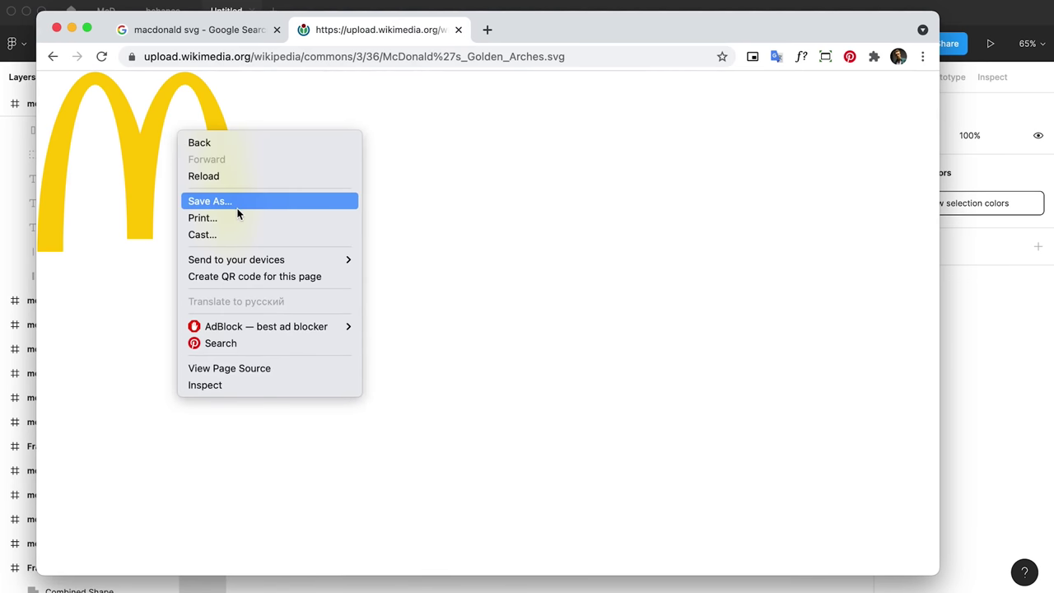
pyautogui.click(265, 205)
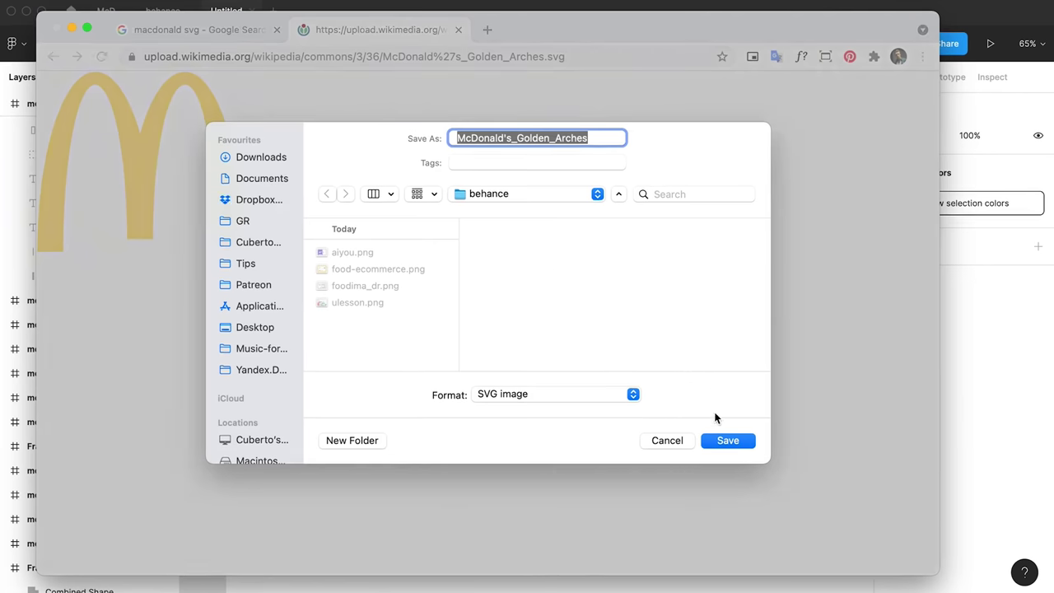
pyautogui.click(728, 439)
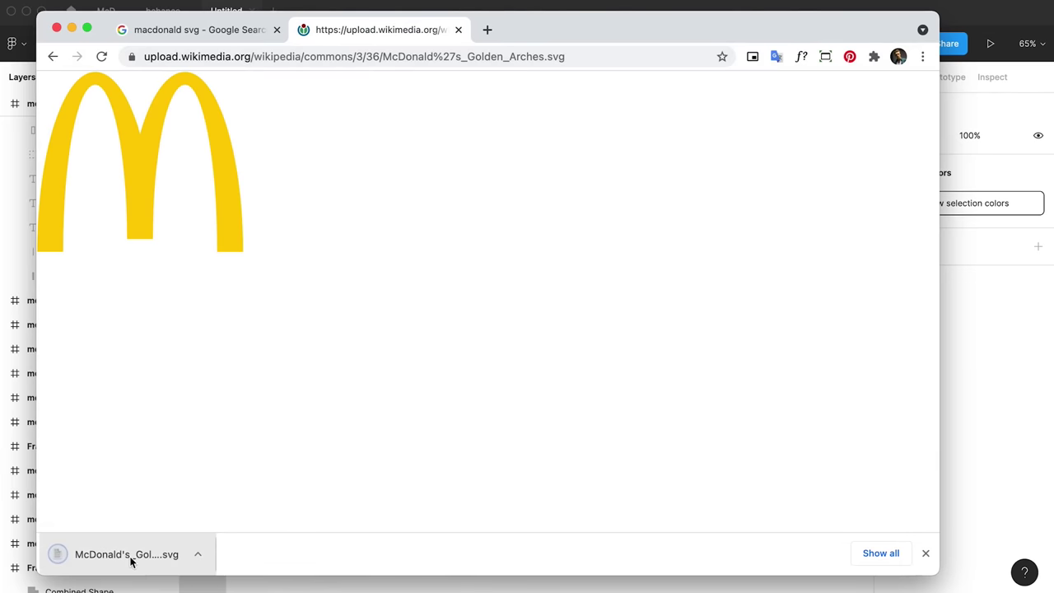
# Place the downloaded Golden Arches SVG in Frame 1 below the Cuberto logo, ungroup it, and scale it down.
pyautogui.moveTo(128, 557); pyautogui.dragTo(450, 376)
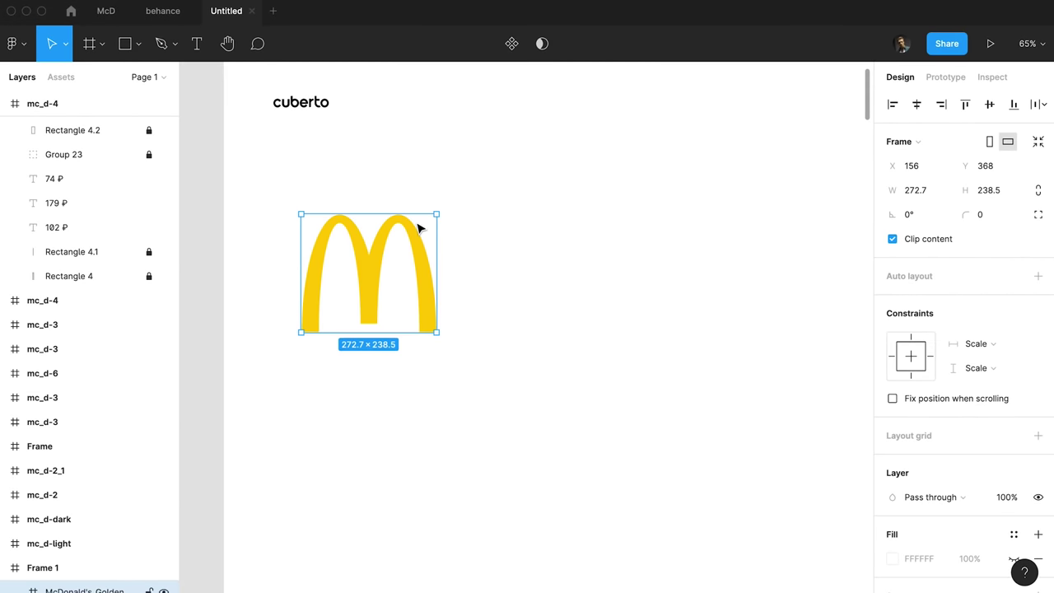
pyautogui.press('super+shift+g')
pyautogui.moveTo(436, 214); pyautogui.dragTo(389, 256)
pyautogui.scroll(-5, 397, 257)
pyautogui.press('Escape')
# Add the text "McDonalds's" below the arches logo and set its font size to 100.
pyautogui.press('t')
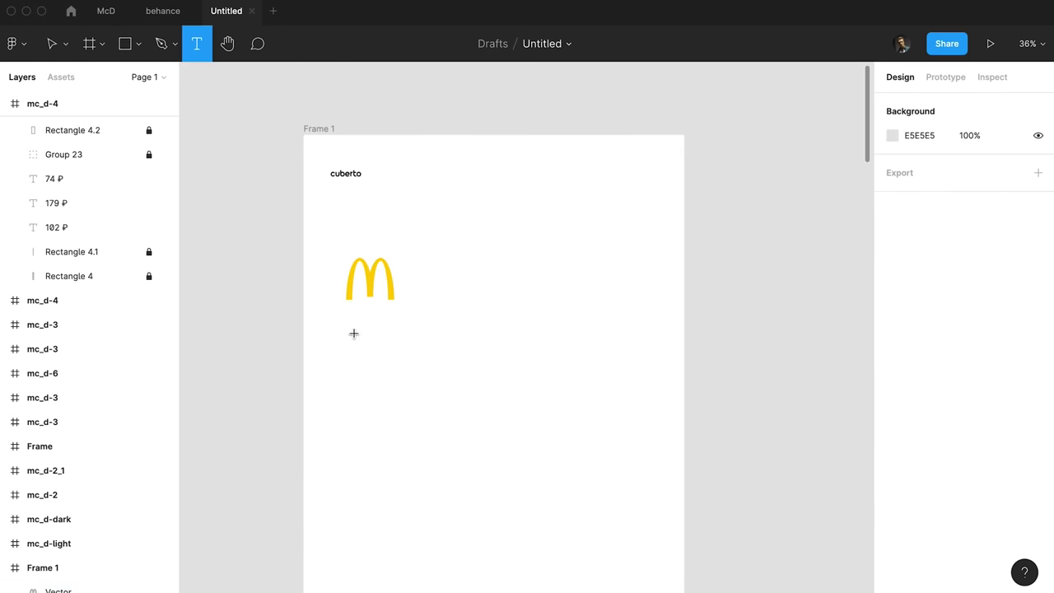
pyautogui.click(354, 332)
pyautogui.write("McDonald's")
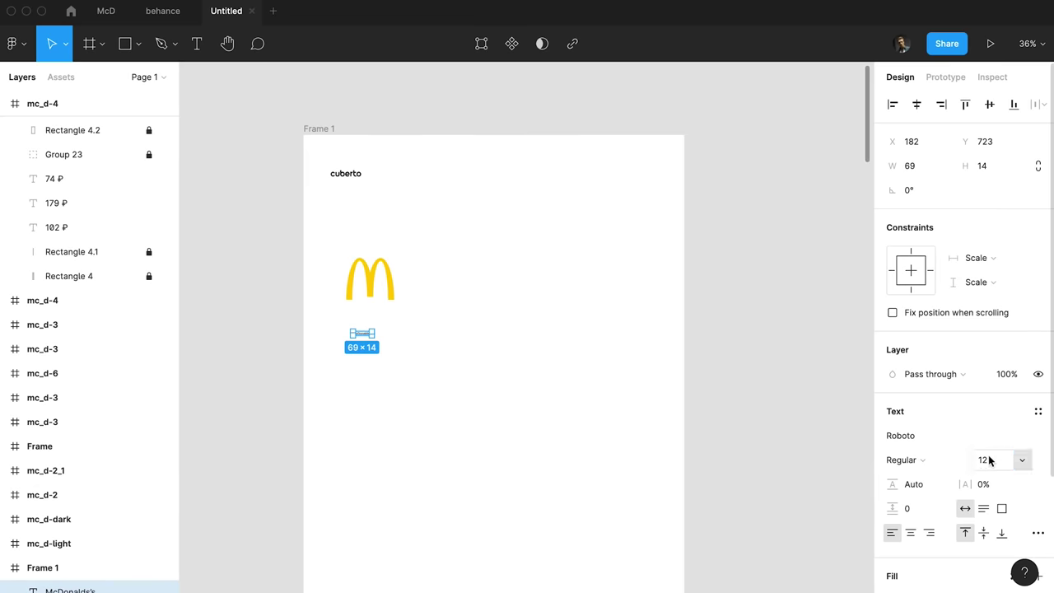
pyautogui.press('Return')
pyautogui.click(962, 458)
pyautogui.click(993, 462)
pyautogui.click(993, 460)
pyautogui.write('100')
pyautogui.press('Return')
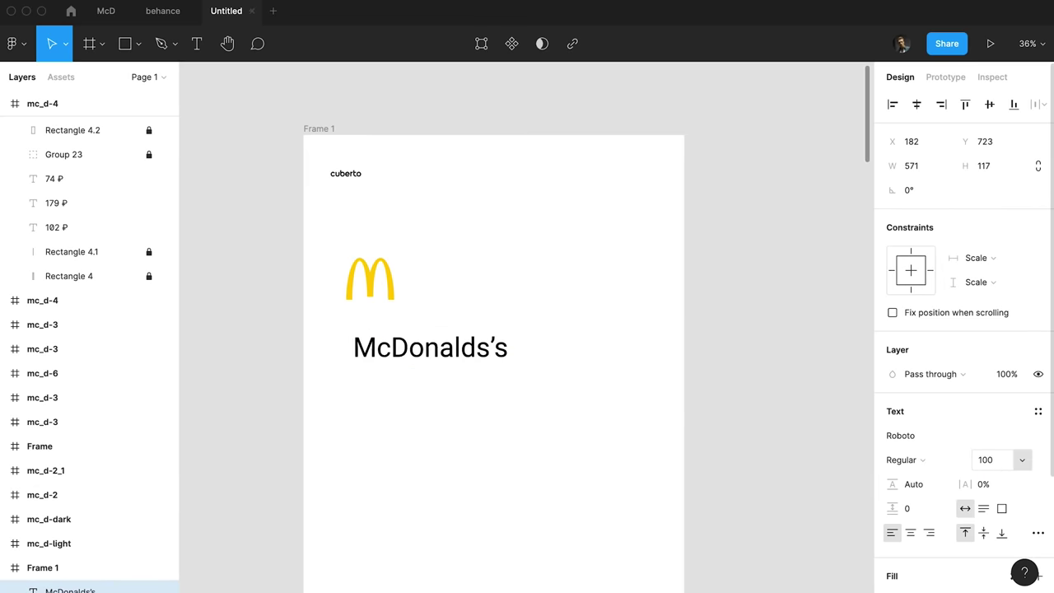
# Shift the title left and duplicate it below as "Kiosk Redesign Concept" at size 60, wrapped onto two lines in a 477-wide box.
pyautogui.moveTo(463, 352); pyautogui.dragTo(445, 349)
pyautogui.press('super+d')
pyautogui.press('Return')
pyautogui.write('Kiosk Redesign Co')
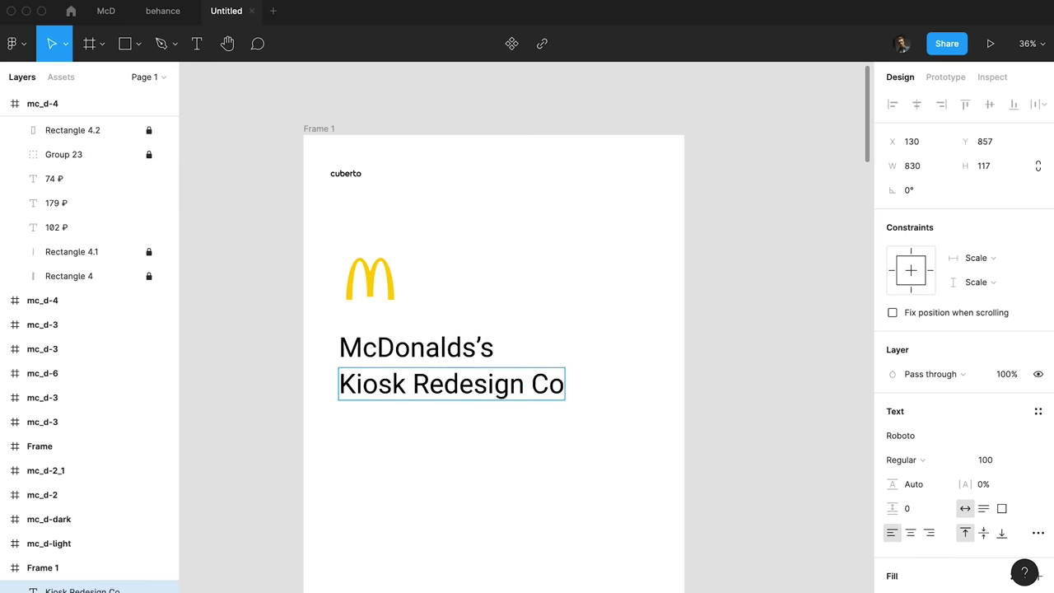
pyautogui.write('60')
pyautogui.press('Return')
pyautogui.moveTo(515, 384); pyautogui.dragTo(468, 382)
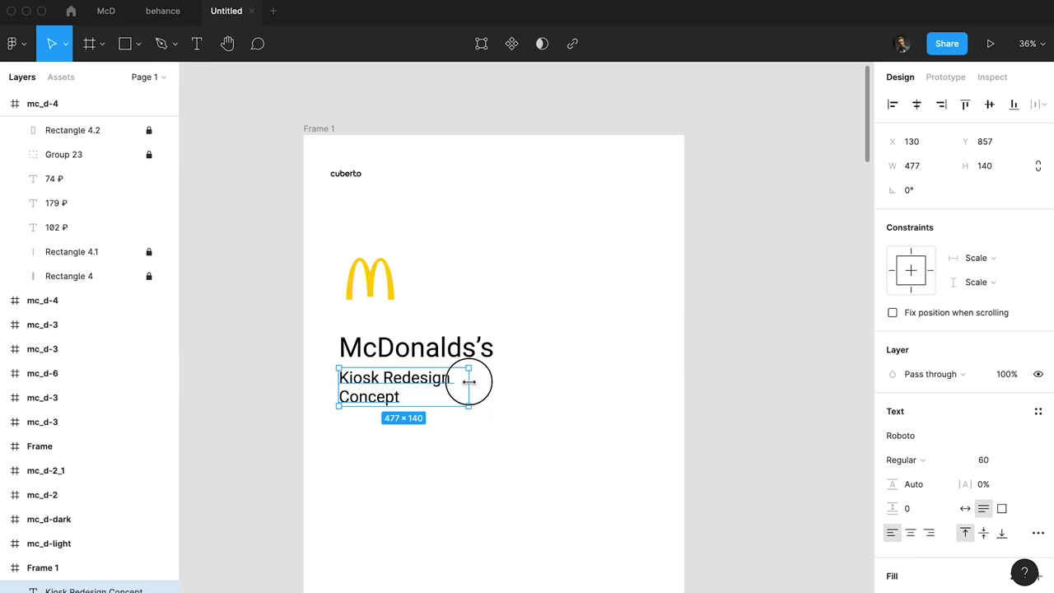
# Change the font of both the title and the subtitle to Averta CY.
pyautogui.keyDown('shift'); pyautogui.click(441, 356); pyautogui.keyUp('shift')
pyautogui.click(914, 497)
pyautogui.write('Averta CY')
pyautogui.press('Return')
pyautogui.click(478, 350)
pyautogui.click(914, 461)
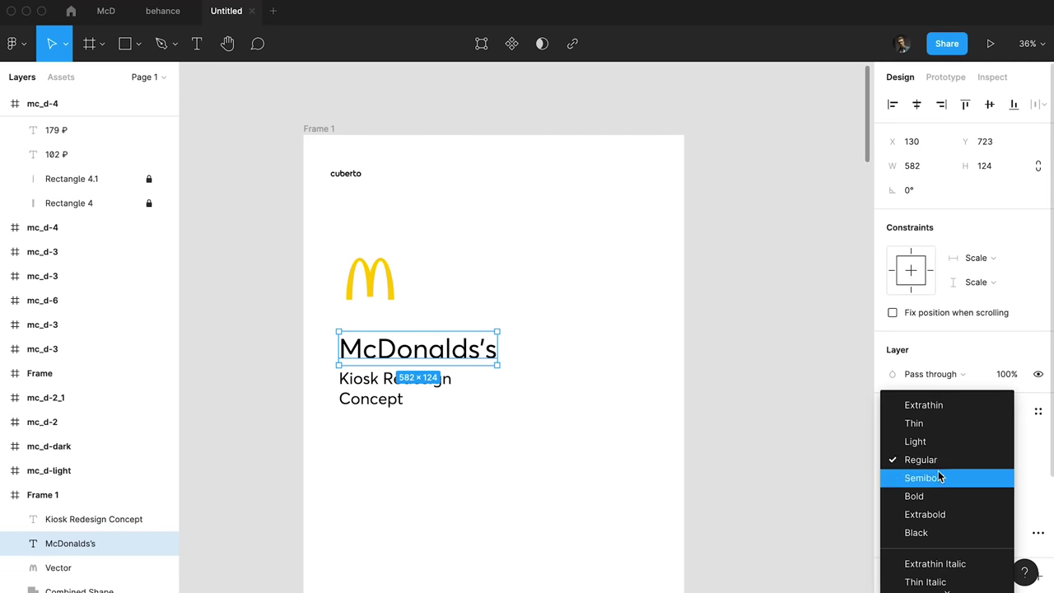
pyautogui.click(560, 427)
pyautogui.scroll(-1, 560, 426)
pyautogui.click(560, 427)
# Duplicate the mc_d-light screen below the original and flatten the copy to images at 2x.
pyautogui.scroll(-2, 527, 403)
pyautogui.scroll(-5, 503, 378)
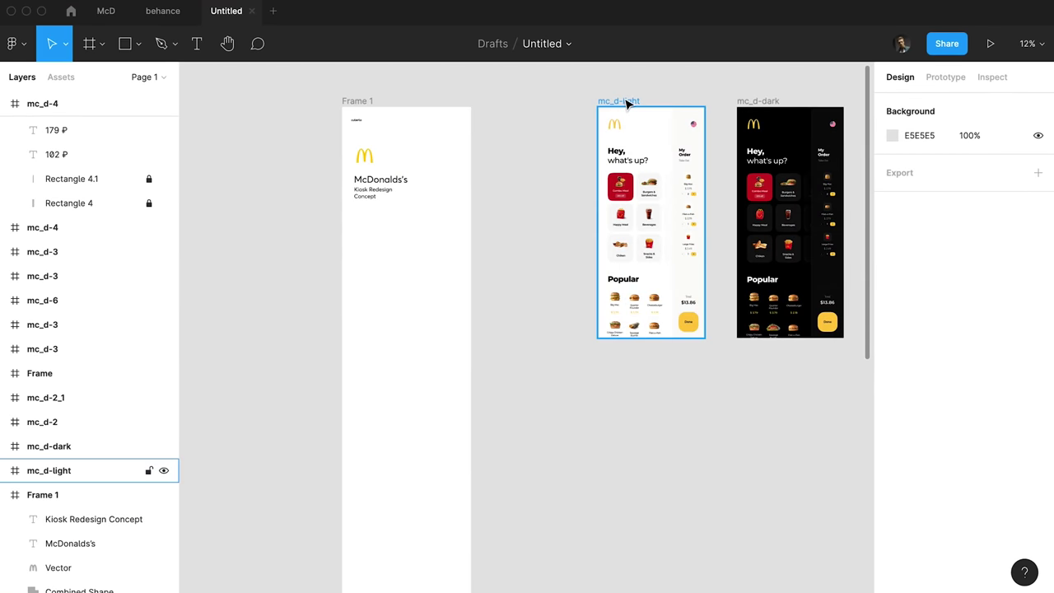
pyautogui.moveTo(627, 105); pyautogui.dragTo(617, 363)
pyautogui.click(13, 43)
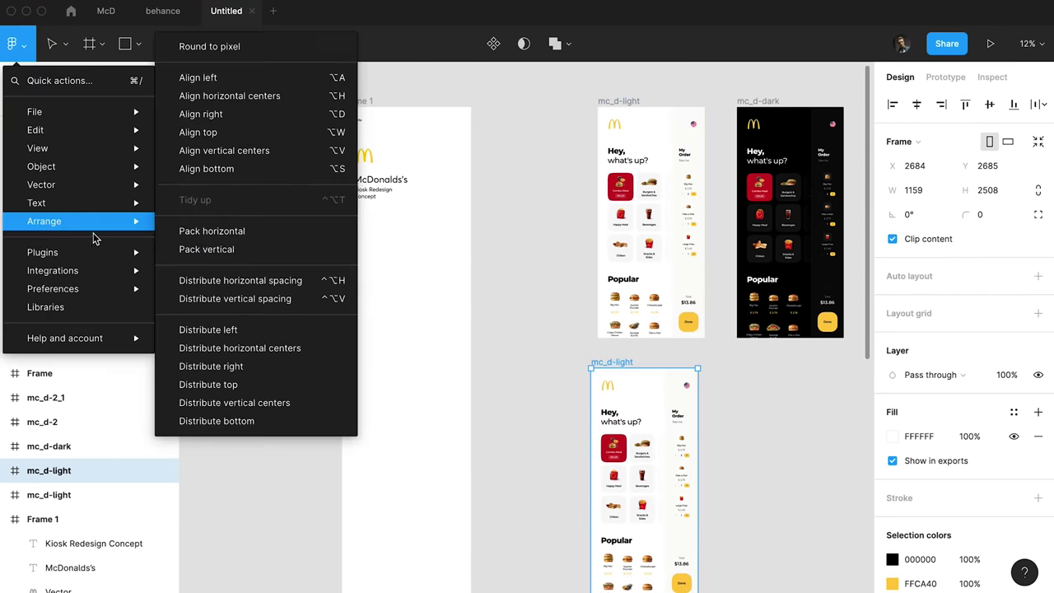
pyautogui.moveTo(94, 257)
pyautogui.moveTo(247, 306)
pyautogui.click(442, 305)
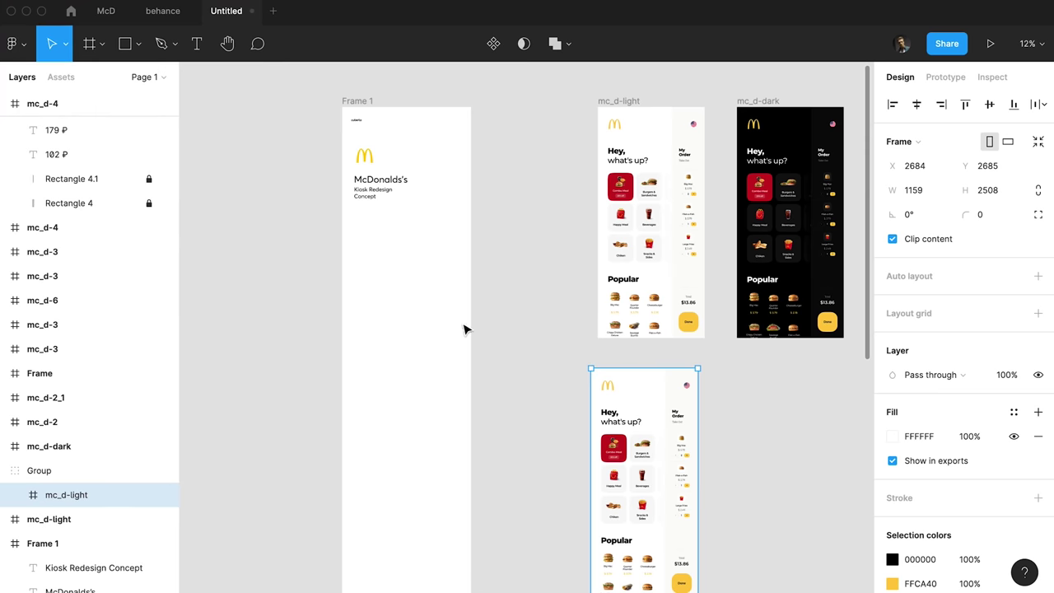
pyautogui.scroll(-2, 520, 338)
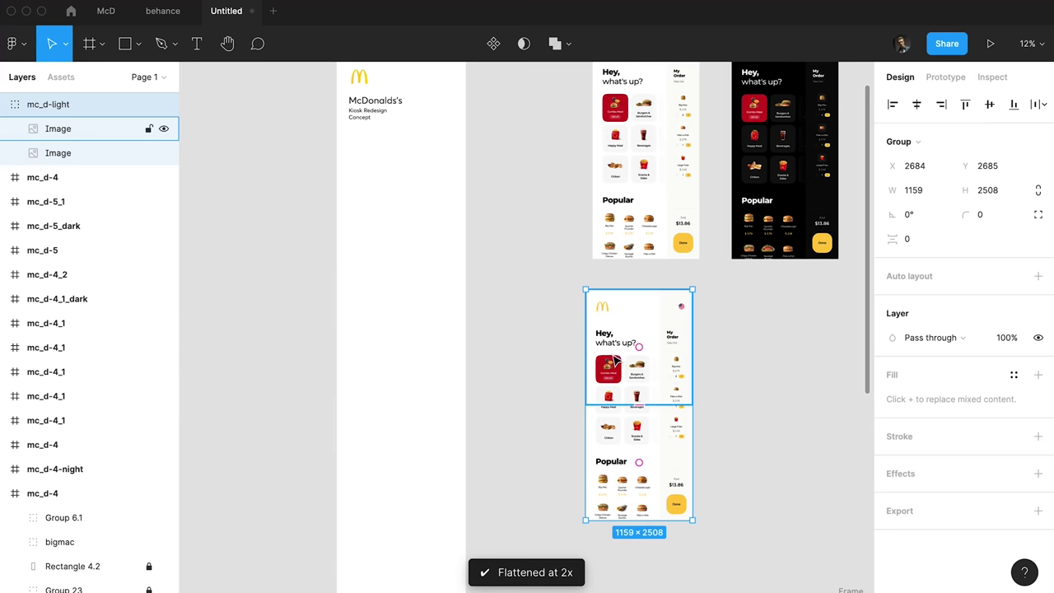
# Place a scaled-down copy of the flattened mc_d-light screen in Frame 1, to the right of the title text.
pyautogui.moveTo(647, 368); pyautogui.dragTo(448, 201)
pyautogui.scroll(3, 434, 152)
pyautogui.press('Escape')
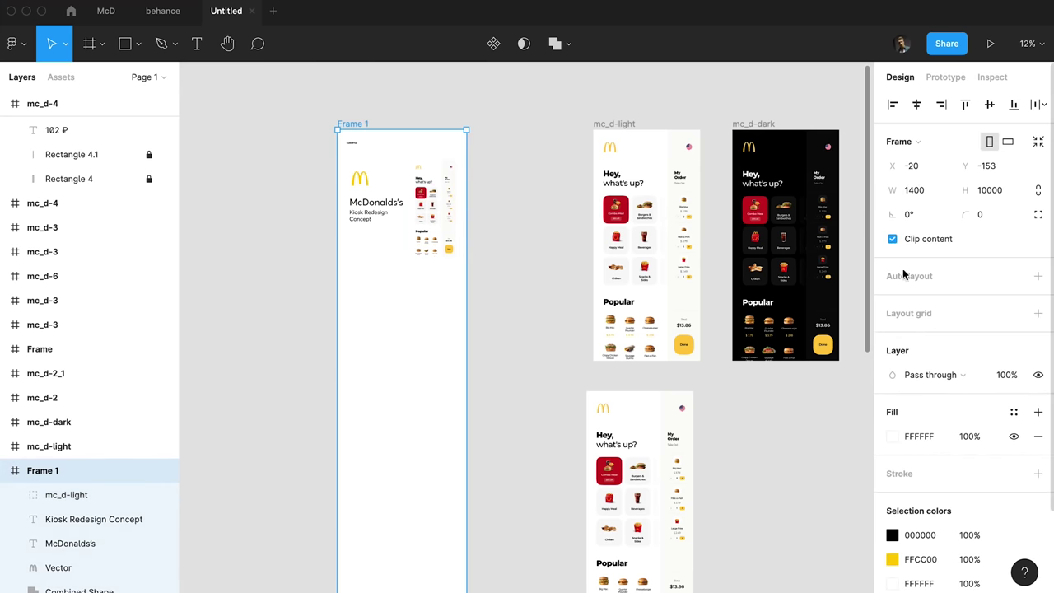
# Fill Frame 1 with grey D8D8D8 and shrink the kiosk screen beside the title further.
pyautogui.click(894, 438)
pyautogui.moveTo(781, 321); pyautogui.dragTo(616, 257)
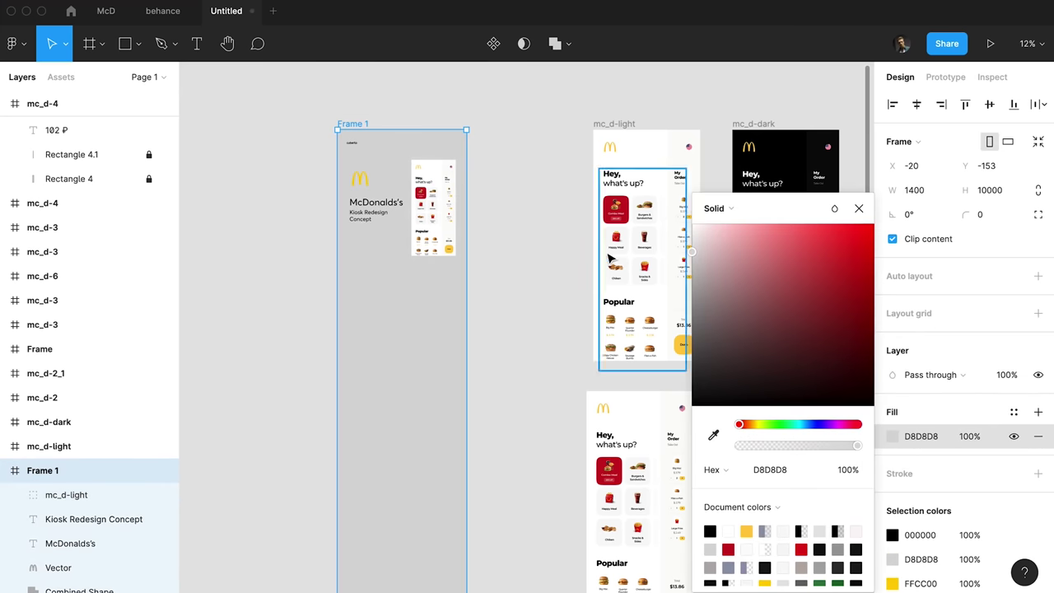
pyautogui.click(453, 183)
pyautogui.click(455, 188)
pyautogui.moveTo(455, 162); pyautogui.dragTo(448, 171)
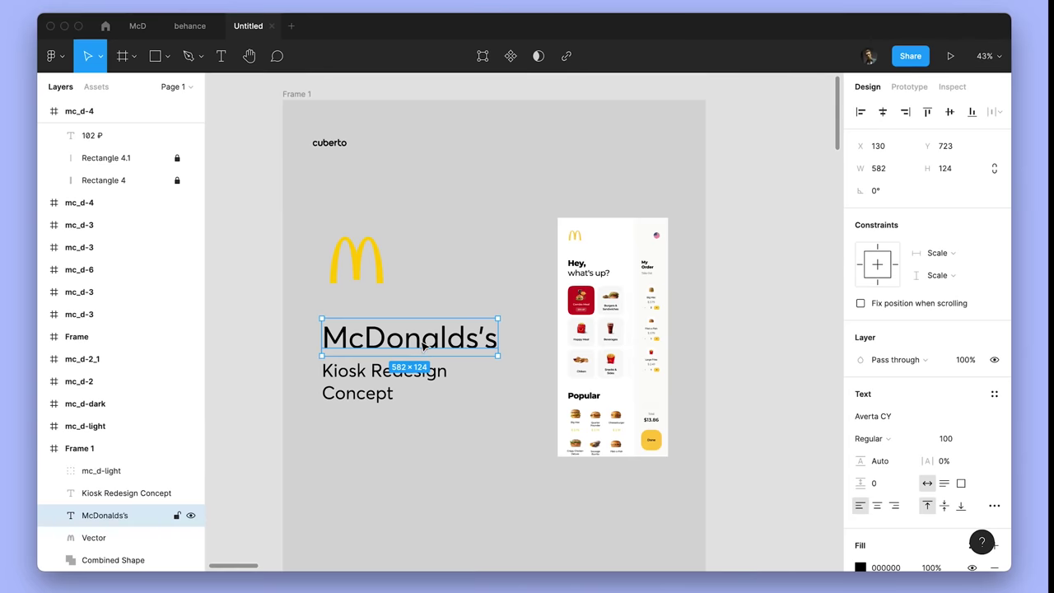
# Duplicate the McDonalds's title into the empty area below the kiosk screen and change its text to "Start screen".
pyautogui.scroll(-5, 412, 330)
pyautogui.hotkey('ctrl', 'd')
pyautogui.moveTo(412, 152); pyautogui.dragTo(494, 377)
pyautogui.doubleClick(494, 376)
pyautogui.write('Start')
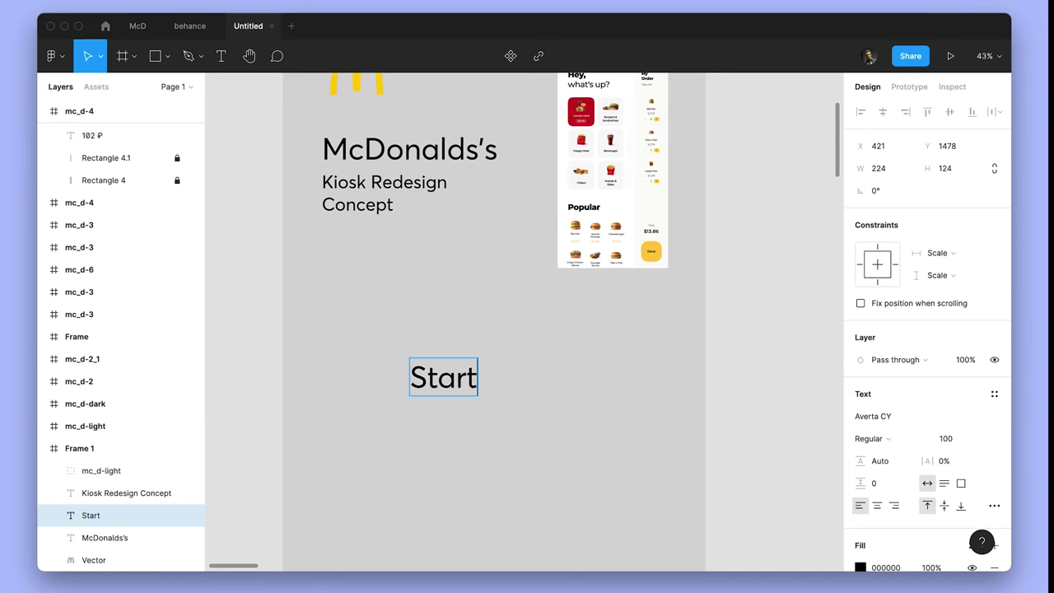
# Set the "Start screen" heading to size 80, center-align its text and center it horizontally in Frame 1.
pyautogui.click(946, 438)
pyautogui.write('90')
pyautogui.press('Return')
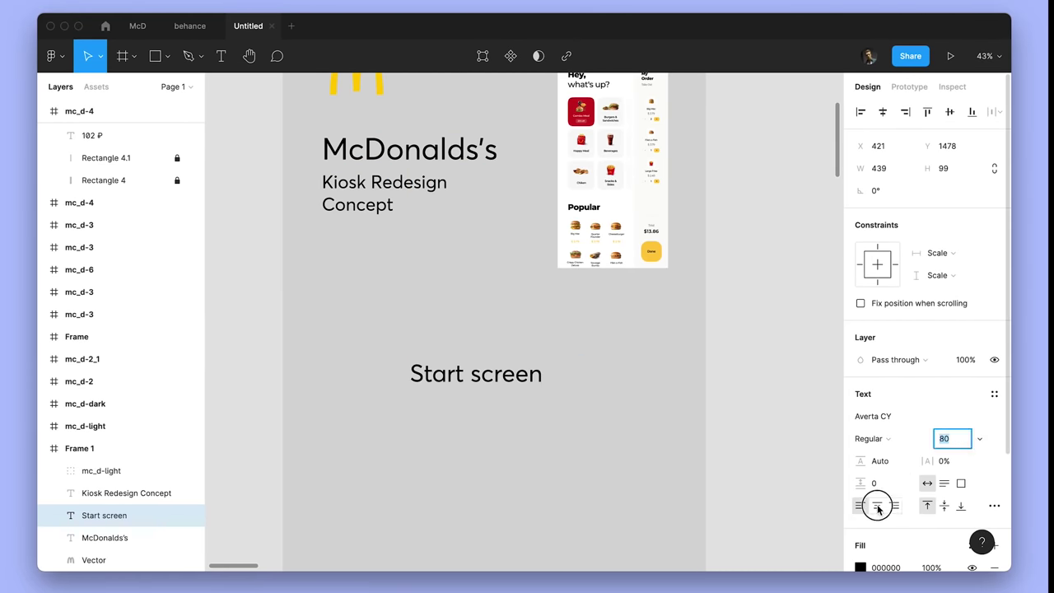
pyautogui.click(877, 506)
pyautogui.click(882, 112)
pyautogui.moveTo(497, 379); pyautogui.dragTo(496, 401)
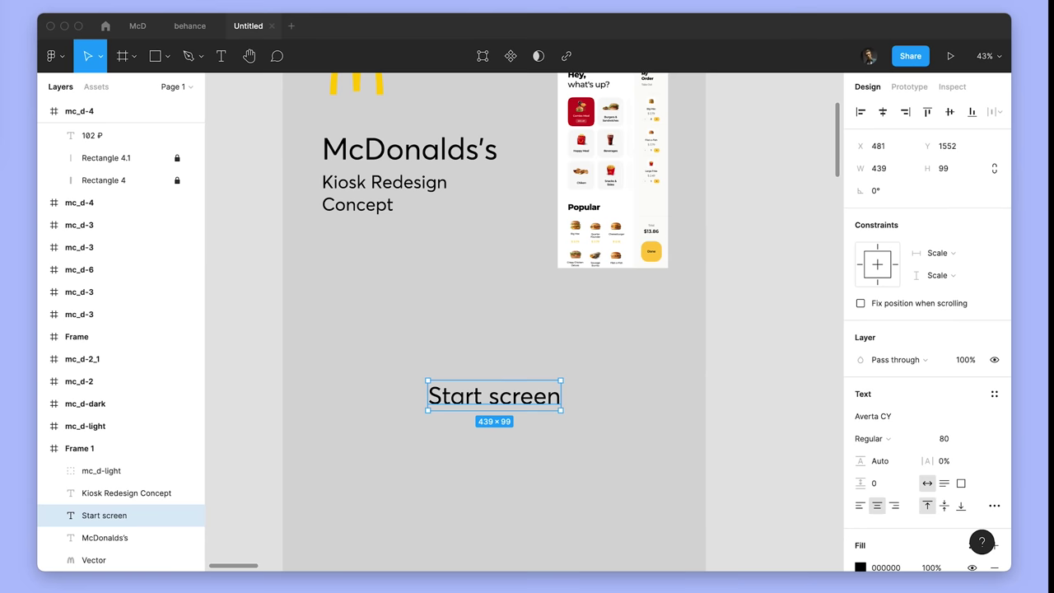
# Place a copy of the mc_d-light kiosk screen centered below the "Start screen" heading, scaled to about 279 × 604.
pyautogui.click(631, 173)
pyautogui.moveTo(631, 173); pyautogui.dragTo(520, 455)
pyautogui.scroll(-3, 520, 456)
pyautogui.moveTo(551, 154); pyautogui.dragTo(525, 207)
pyautogui.moveTo(506, 272); pyautogui.dragTo(509, 349)
pyautogui.scroll(-2, 529, 308)
pyautogui.scroll(-3, 565, 248)
pyautogui.press('alt')
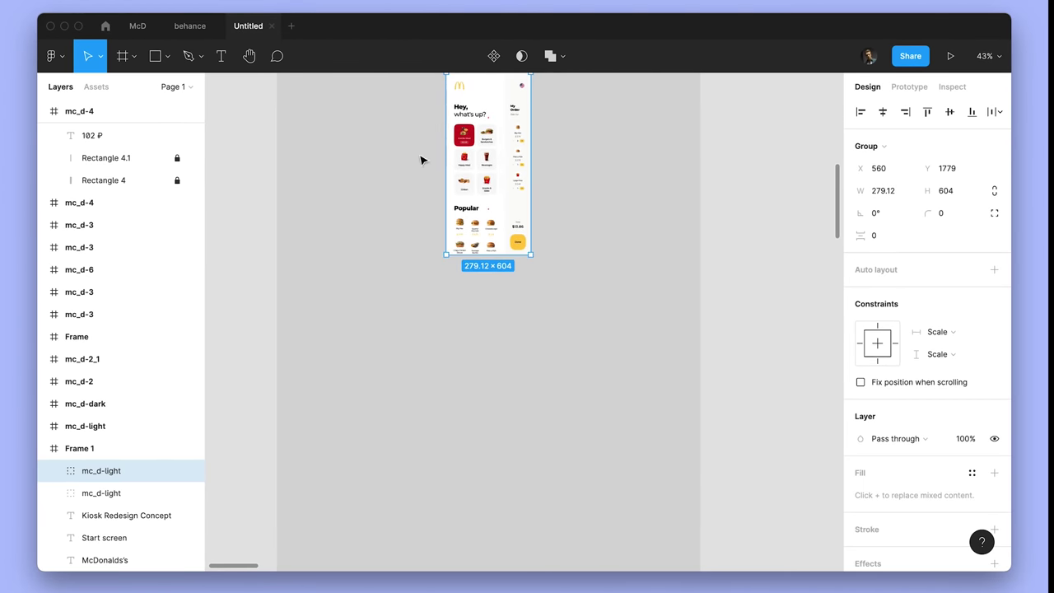
# Below the kiosk screen, add a size 30 "Main screen" caption and a description about editing the order from the home screen, with line height 40.
pyautogui.scroll(-3, 403, 157)
pyautogui.moveTo(449, 79); pyautogui.dragTo(449, 266)
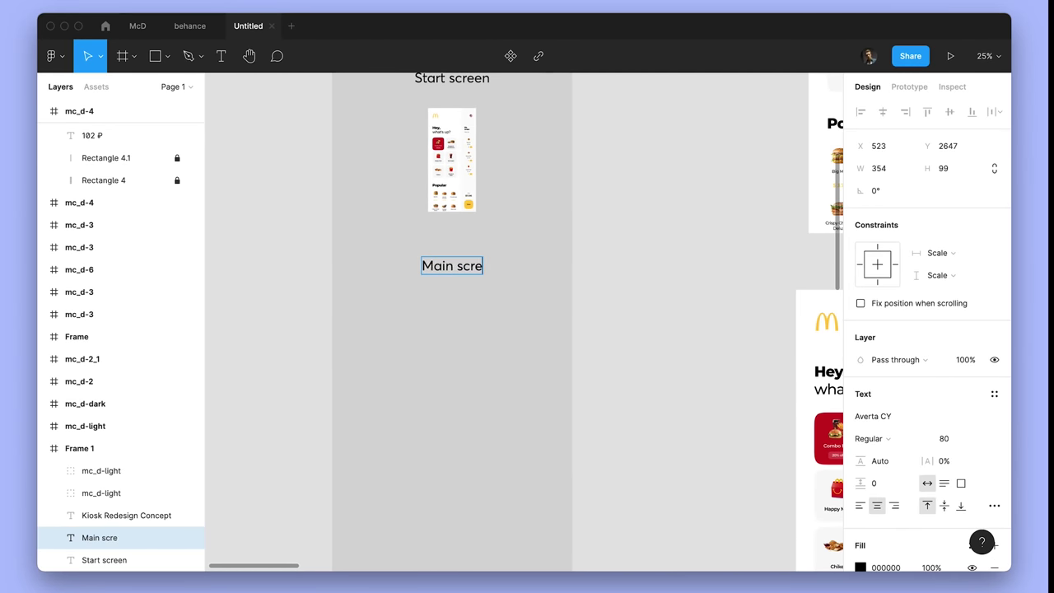
pyautogui.write('en')
pyautogui.press('Escape')
pyautogui.write('40')
pyautogui.press('Return')
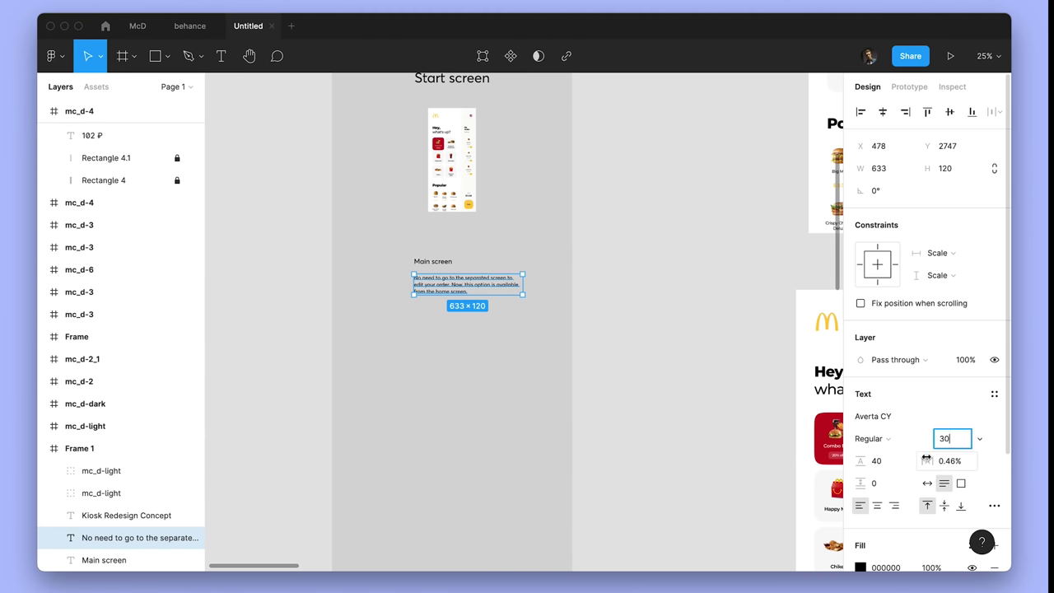
pyautogui.click(440, 264)
pyautogui.moveTo(431, 262); pyautogui.dragTo(430, 266)
# Duplicate the kiosk screen together with its "Main screen" caption and description further down Frame 1.
pyautogui.scroll(-1, 431, 266)
pyautogui.moveTo(531, 288); pyautogui.dragTo(370, 233)
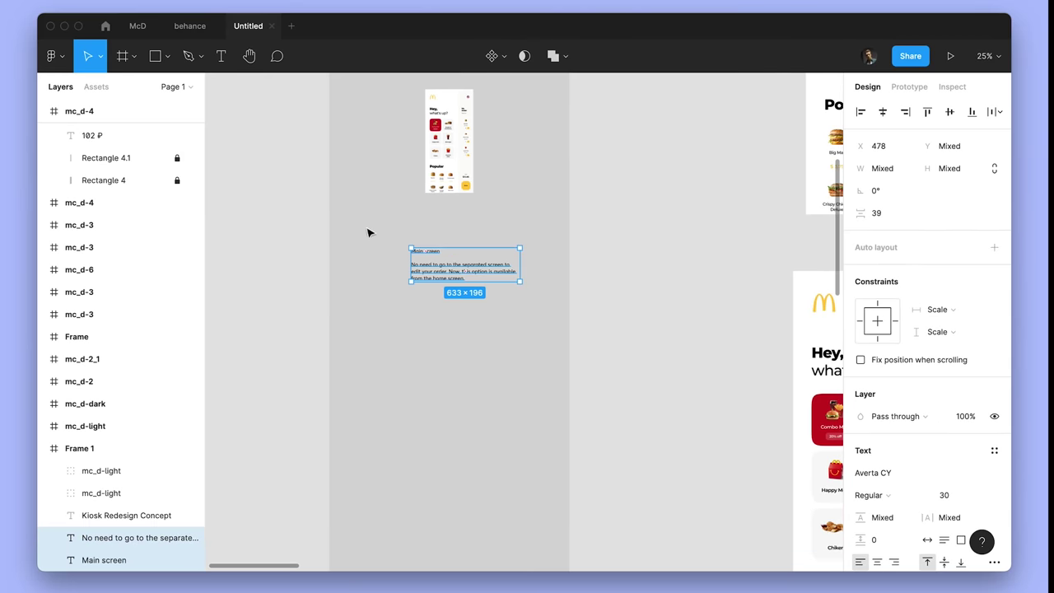
pyautogui.moveTo(527, 153); pyautogui.dragTo(404, 272)
pyautogui.moveTo(455, 152); pyautogui.dragTo(455, 435)
pyautogui.click(492, 342)
pyautogui.scroll(-2, 490, 427)
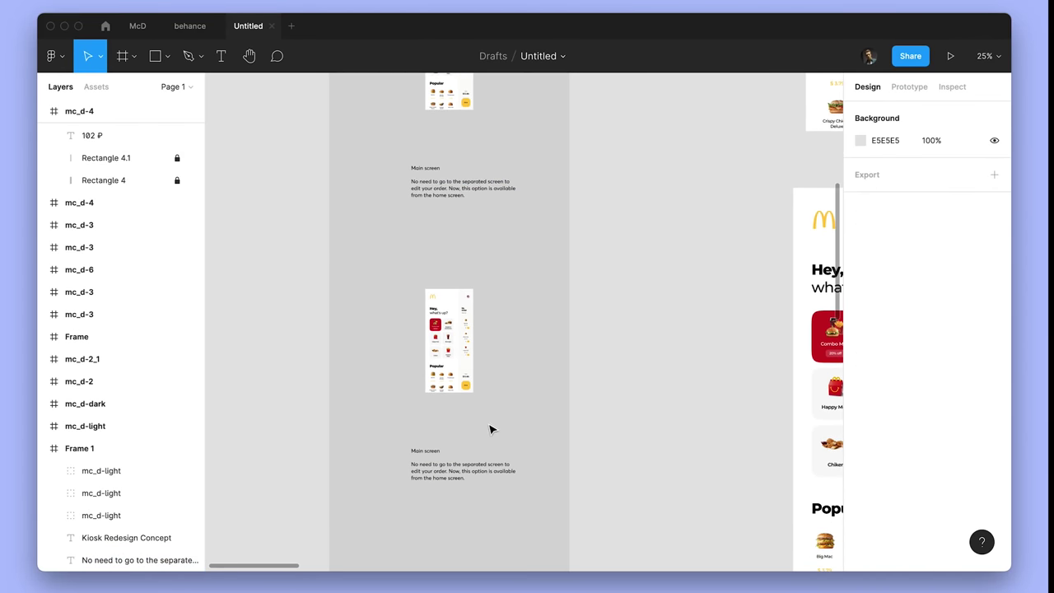
# Duplicate the mc_d-dark frame below its original and flatten the copy to a bitmap.
pyautogui.scroll(-5, 497, 376)
pyautogui.scroll(2, 496, 377)
pyautogui.hscroll(2, 496, 376)
pyautogui.moveTo(632, 127); pyautogui.dragTo(632, 380)
pyautogui.press('alt+super+p')
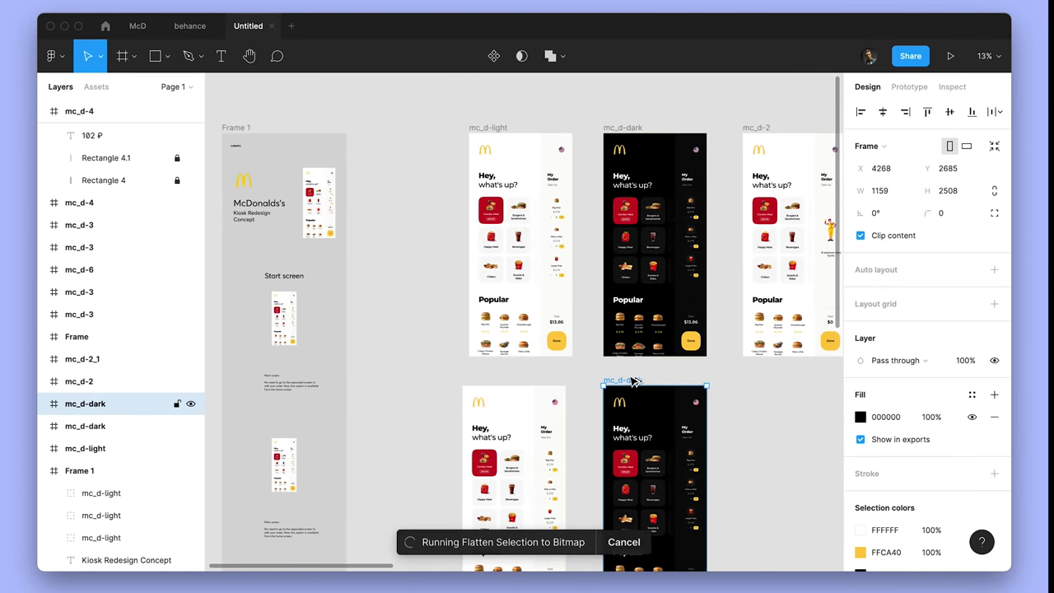
# Place a scaled-down copy of the flattened mc_d-dark screen in Frame 1 below the second "Main screen" caption.
pyautogui.scroll(-2, 551, 327)
pyautogui.moveTo(677, 285); pyautogui.dragTo(319, 403)
pyautogui.moveTo(373, 311); pyautogui.dragTo(311, 387)
pyautogui.scroll(3, 318, 378)
pyautogui.scroll(-2, 353, 348)
pyautogui.click(353, 348)
pyautogui.hscroll(-1, 261, 144)
pyautogui.scroll(3, 363, 138)
pyautogui.hscroll(-1, 370, 135)
# Duplicate the "Main screen" caption and description below the dark kiosk screen and retitle the copied caption "Night mode".
pyautogui.moveTo(370, 131); pyautogui.dragTo(475, 166)
pyautogui.moveTo(475, 166); pyautogui.dragTo(475, 532)
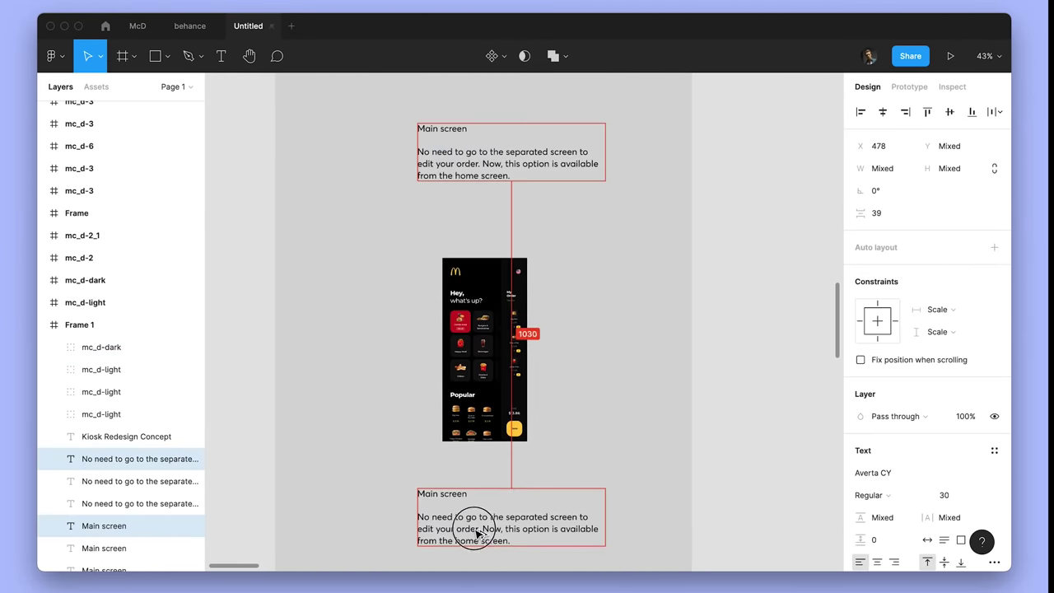
pyautogui.click(455, 463)
pyautogui.scroll(-2, 442, 417)
pyautogui.scroll(-6, 442, 416)
pyautogui.scroll(6, 536, 370)
pyautogui.click(478, 292)
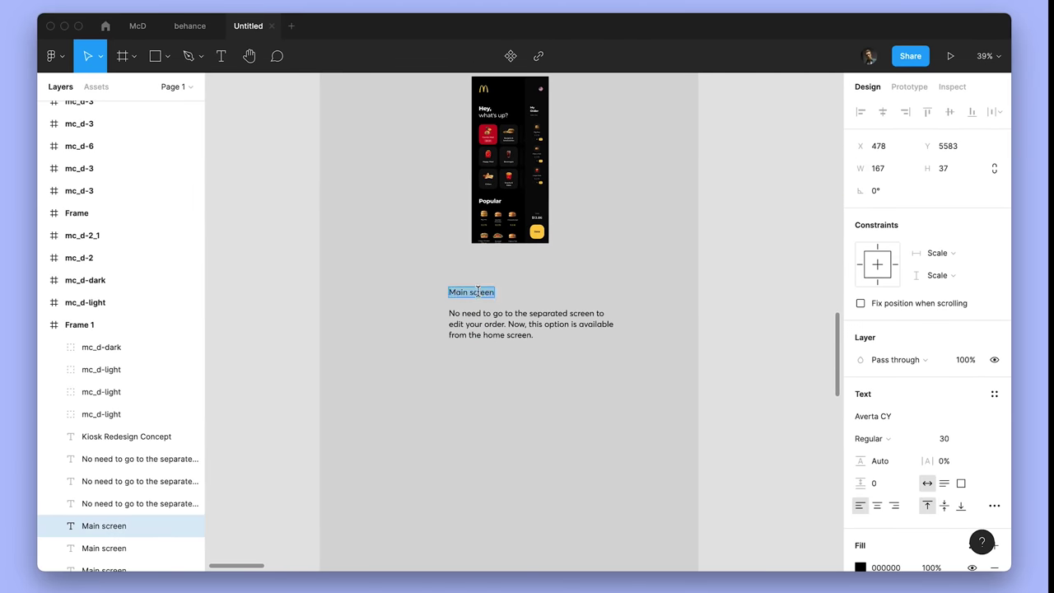
pyautogui.press('Escape')
# Replace the description under "Night mode" with "Premium black theme for kiosk works only at night.".
pyautogui.doubleClick(536, 324)
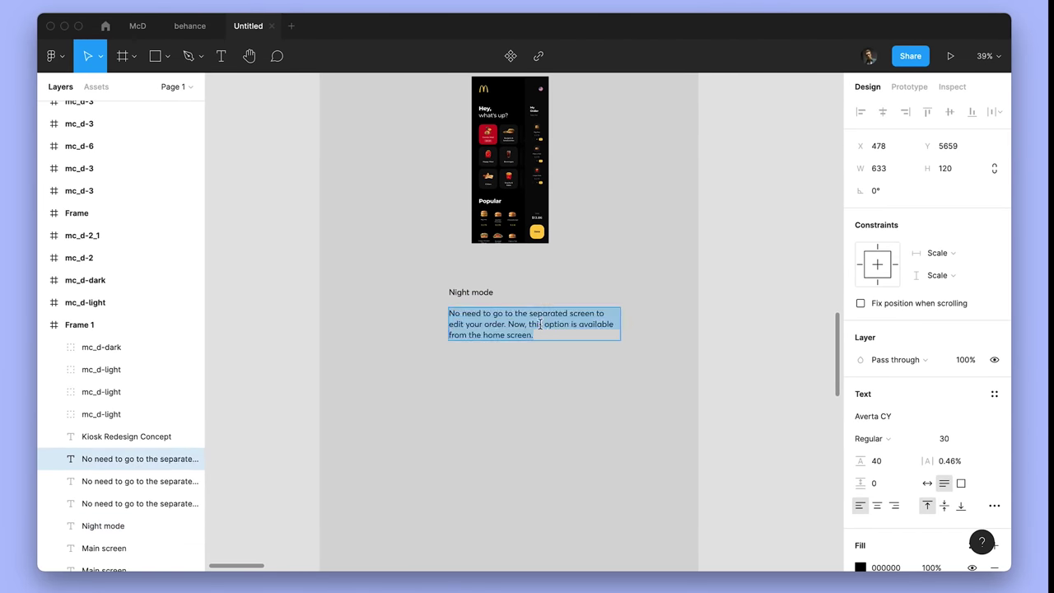
pyautogui.write('Premium black theme for kiosk works only at night.')
pyautogui.press('Escape')
pyautogui.click(600, 344)
# Narrow the "Night mode" description and the "Main screen" description above it to a width of 538.
pyautogui.click(582, 318)
pyautogui.scroll(3, 578, 247)
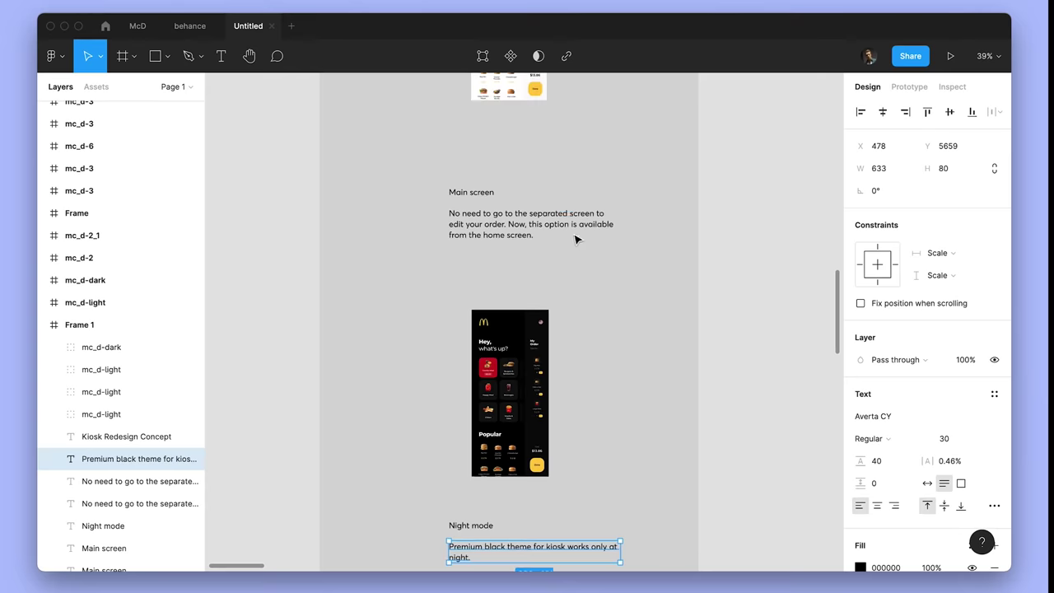
pyautogui.keyDown('shift'); pyautogui.click(575, 234); pyautogui.keyUp('shift')
pyautogui.moveTo(621, 277); pyautogui.dragTo(594, 278)
pyautogui.scroll(-2, 596, 277)
# Pair the kiosk screens side by side, light ones above the second "Main screen" caption, dark ones below "Night mode", and move the "Main screen" caption up.
pyautogui.click(644, 290)
pyautogui.moveTo(606, 205); pyautogui.dragTo(507, 251)
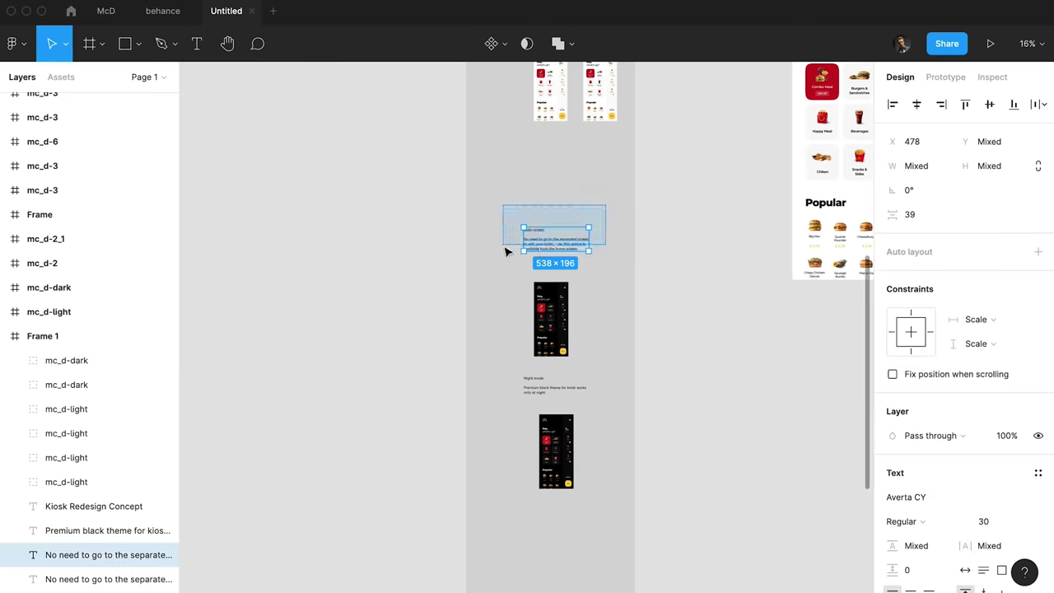
pyautogui.scroll(-2, 582, 243)
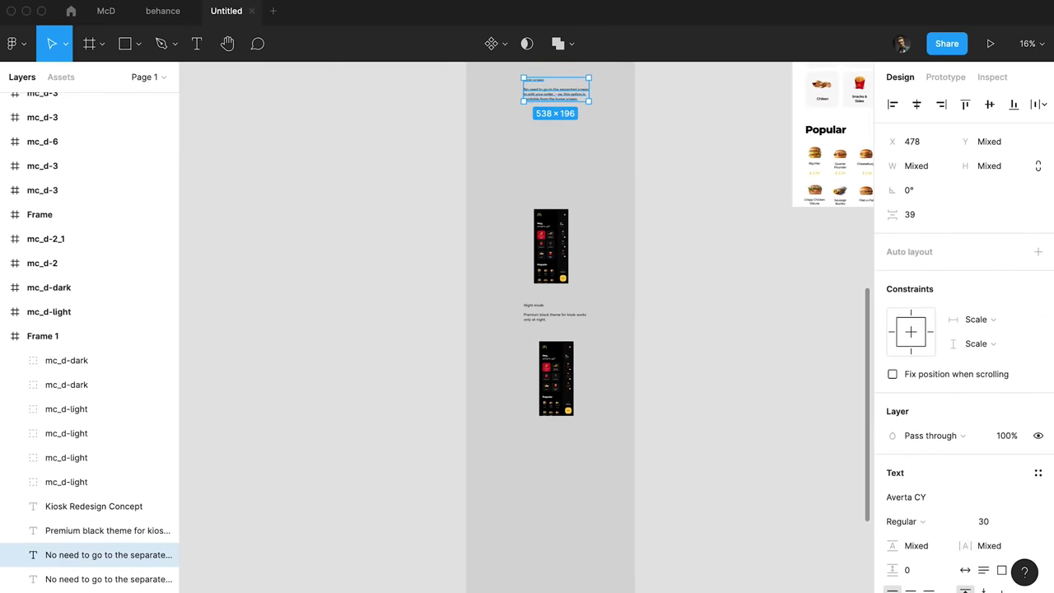
pyautogui.moveTo(557, 377); pyautogui.dragTo(581, 386)
pyautogui.scroll(-5, 585, 374)
pyautogui.click(576, 291)
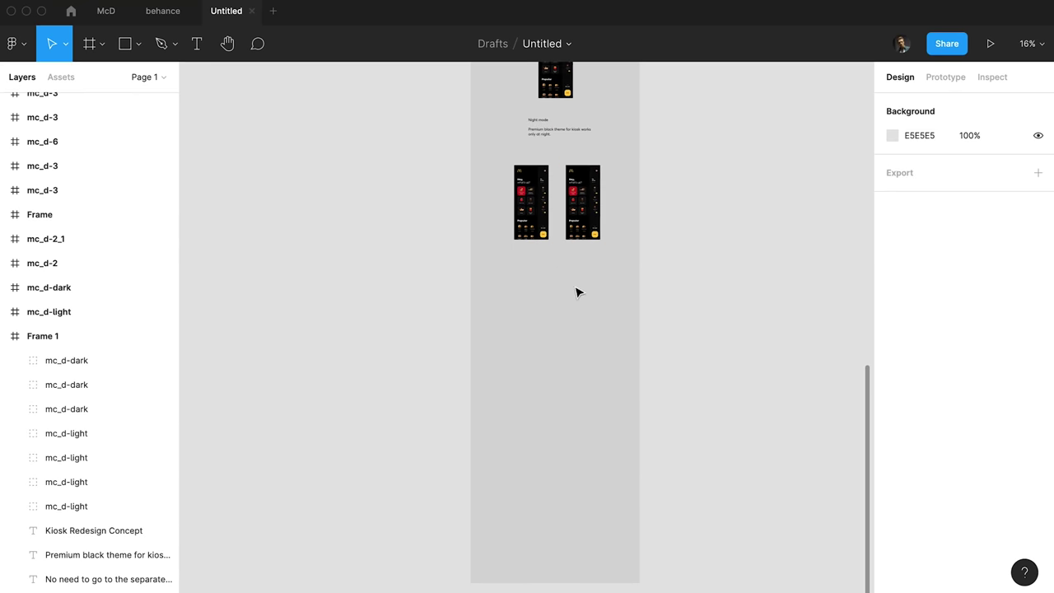
# Duplicate the "Night mode" caption and description below the dark screen pair and retitle the copied caption "Navigation".
pyautogui.scroll(5, 594, 253)
pyautogui.scroll(3, 568, 256)
pyautogui.scroll(2, 449, 239)
pyautogui.moveTo(358, 86); pyautogui.dragTo(419, 503)
pyautogui.scroll(-1, 318, 410)
pyautogui.click(318, 410)
pyautogui.doubleClick(391, 459)
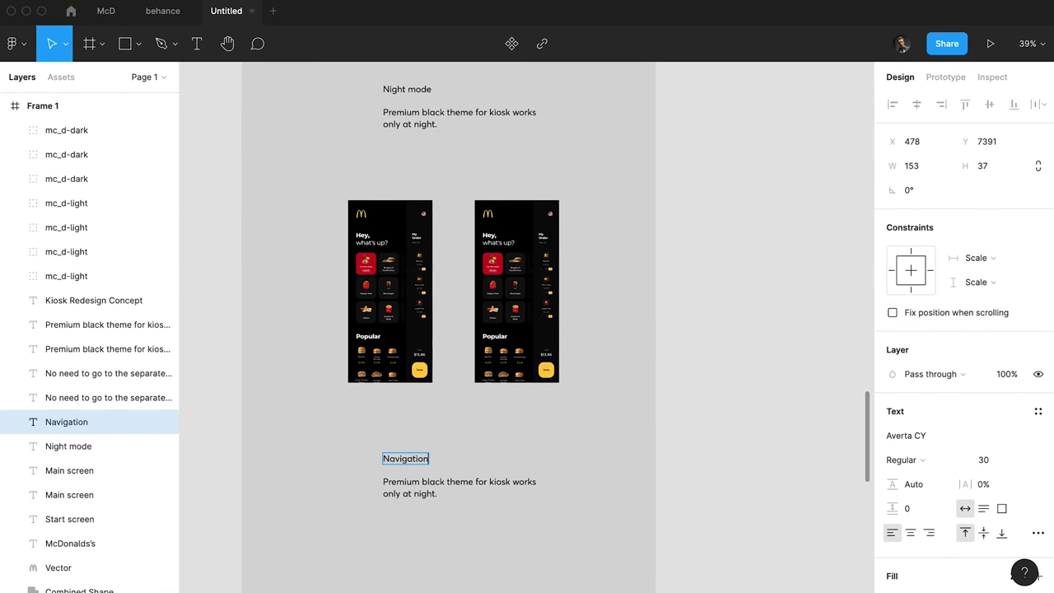
pyautogui.click(334, 450)
# Replace the "Navigation" description with "Upon arrival, the guest can launch the app at the airport to be updated on the waiting car.".
pyautogui.doubleClick(421, 489)
pyautogui.write('Upon arrival, the guest can launch the app at the airport to be updated on the waiting car.')
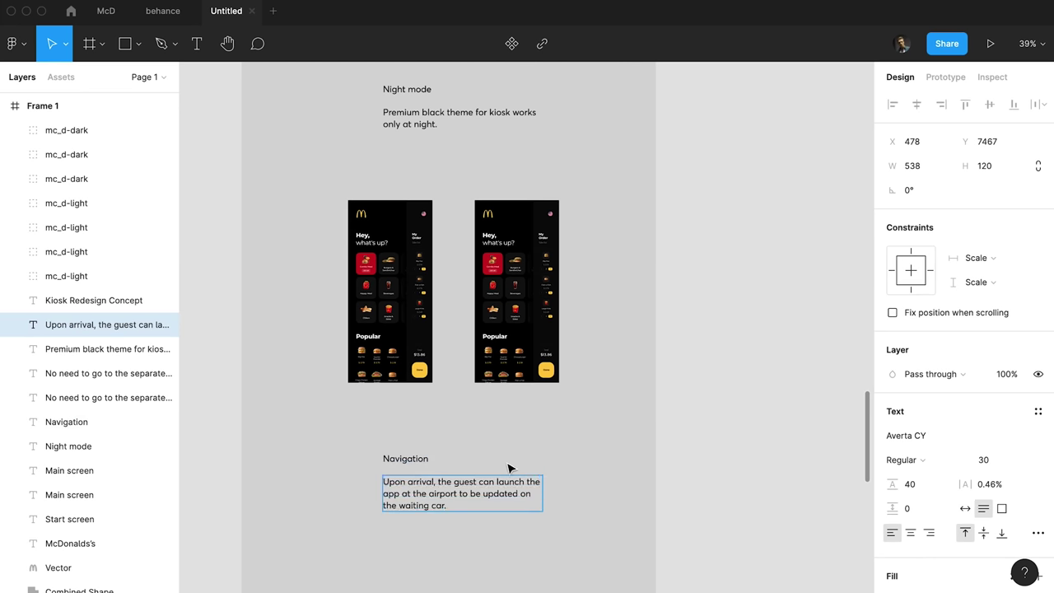
pyautogui.click(509, 466)
pyautogui.scroll(-2, 513, 428)
pyautogui.press('Escape')
pyautogui.scroll(-3, 495, 395)
pyautogui.press('r')
pyautogui.moveTo(261, 268); pyautogui.dragTo(628, 458)
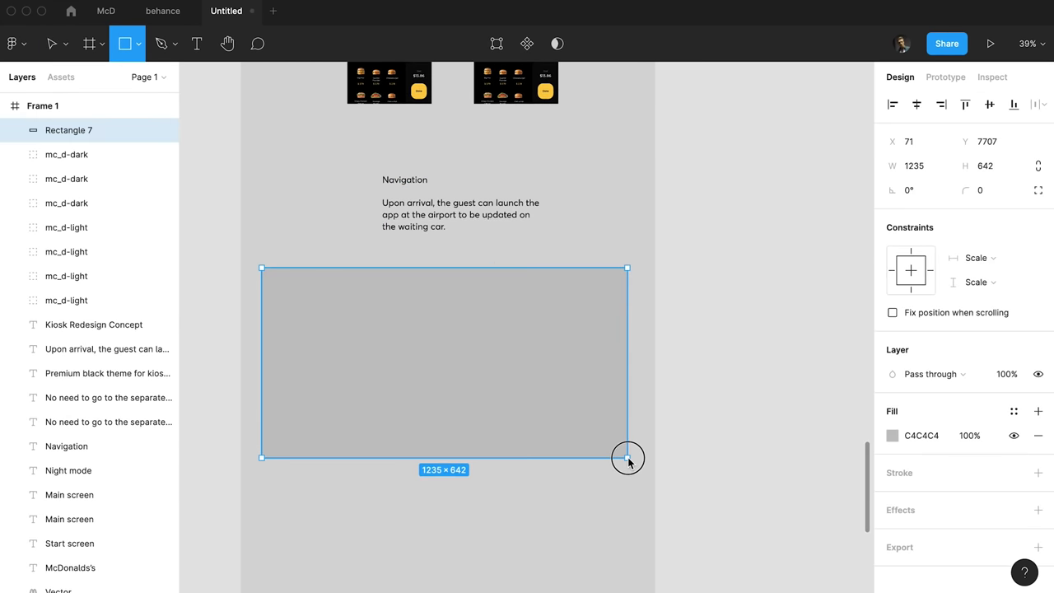
pyautogui.press('Delete')
# Draw a rectangle below the "Navigation" description and set its size to 160 × 90.
pyautogui.press('r')
pyautogui.moveTo(263, 269); pyautogui.dragTo(531, 419)
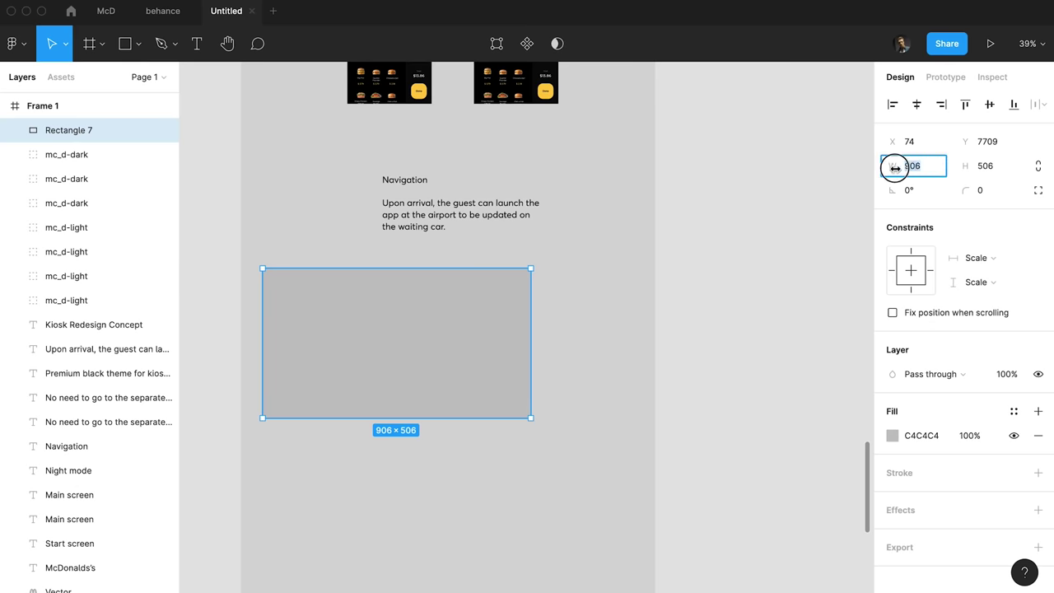
pyautogui.write('160')
pyautogui.press('Tab')
pyautogui.write('90')
pyautogui.press('Return')
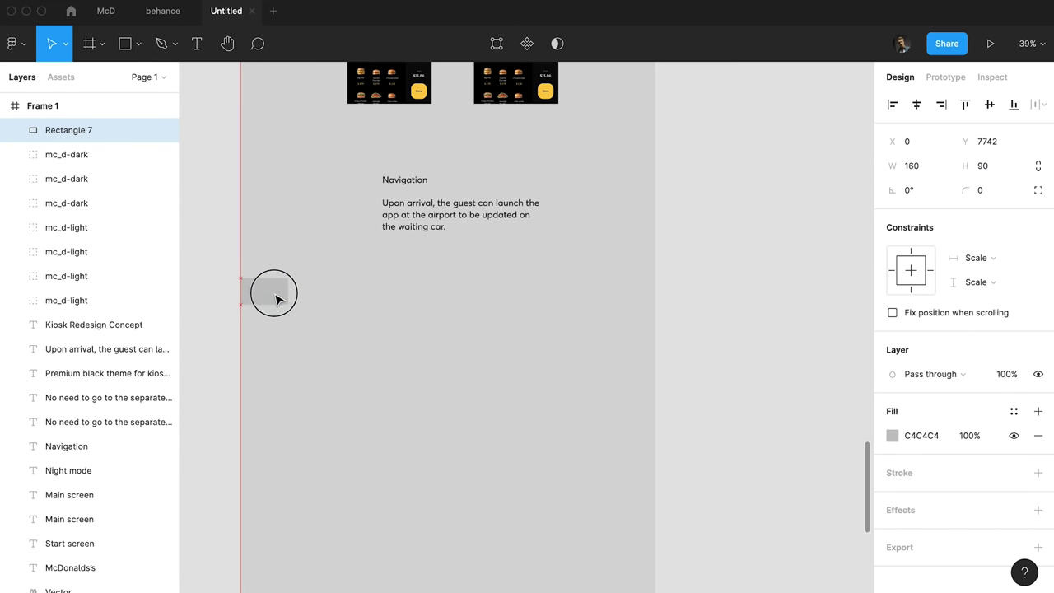
# Scale the rectangle up proportionally to about 1200 × 675 and place it centered below the "Navigation" description.
pyautogui.moveTo(289, 282); pyautogui.dragTo(653, 171)
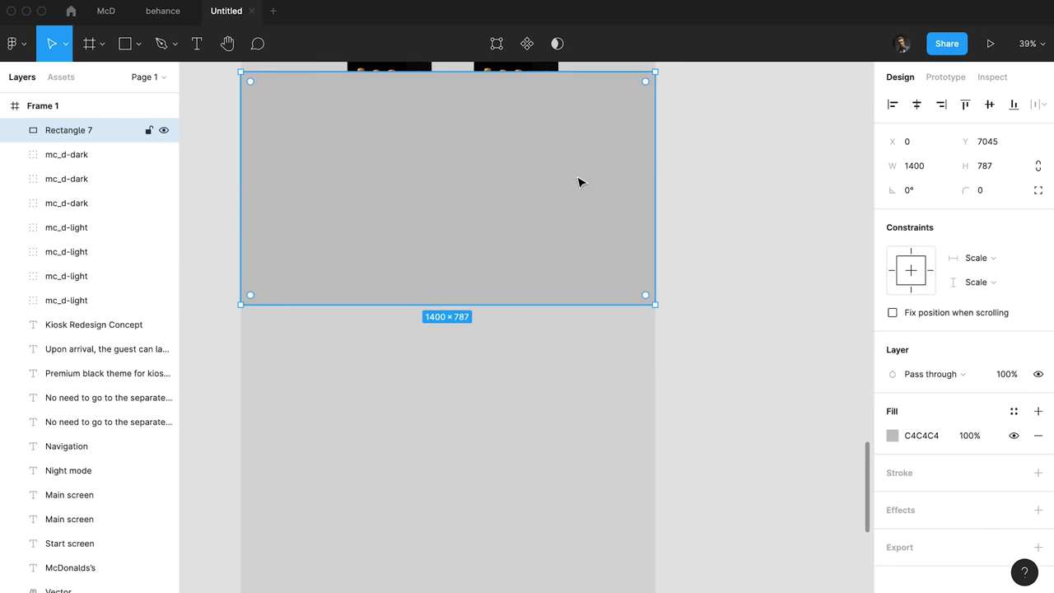
pyautogui.moveTo(579, 182); pyautogui.dragTo(551, 359)
pyautogui.moveTo(652, 255); pyautogui.dragTo(572, 274)
pyautogui.scroll(-3, 574, 249)
# Add the label "animation" inside the upper-left corner of the grey rectangle.
pyautogui.moveTo(422, 112); pyautogui.dragTo(332, 227)
pyautogui.press('super+x')
pyautogui.press('super+v')
pyautogui.doubleClick(332, 227)
pyautogui.write('animation')
pyautogui.press('Escape')
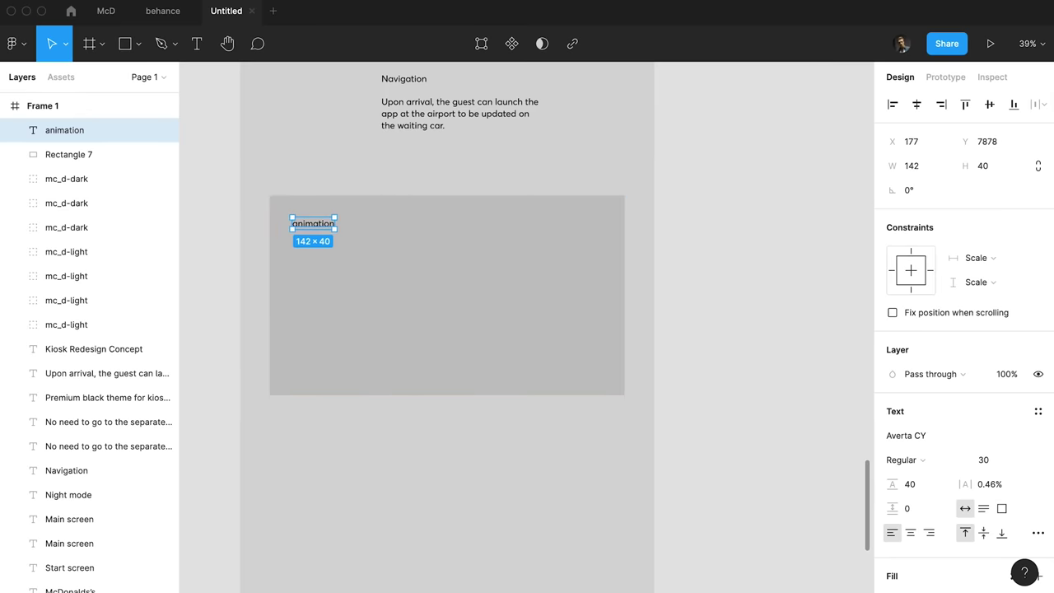
pyautogui.press('Escape')
# Duplicate the "Navigation" caption below the animation rectangle, change its text to "Order" and set its size to 200.
pyautogui.moveTo(399, 80); pyautogui.dragTo(392, 485)
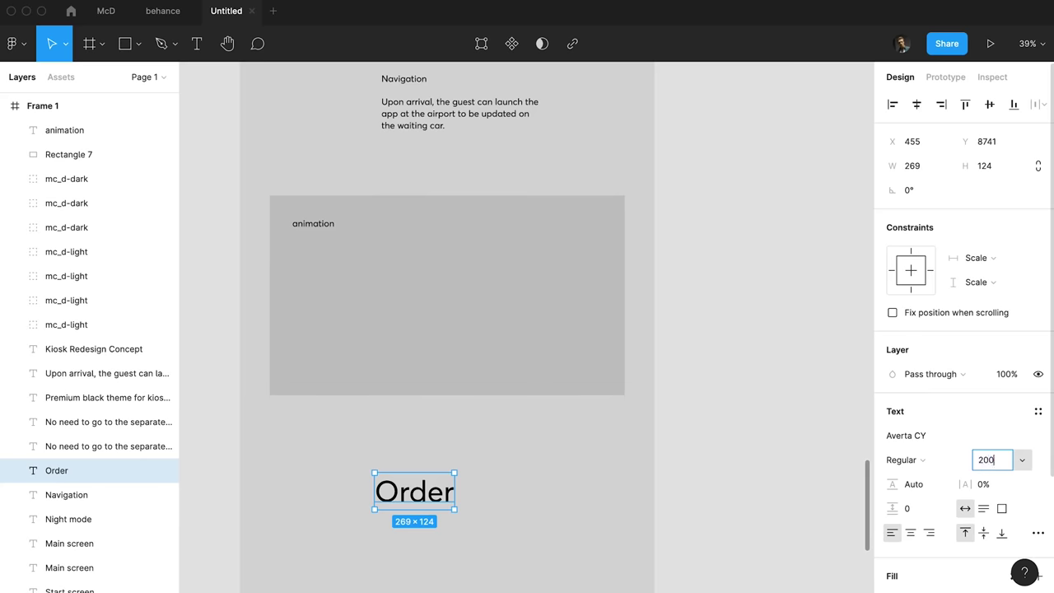
pyautogui.scroll(-2, 472, 427)
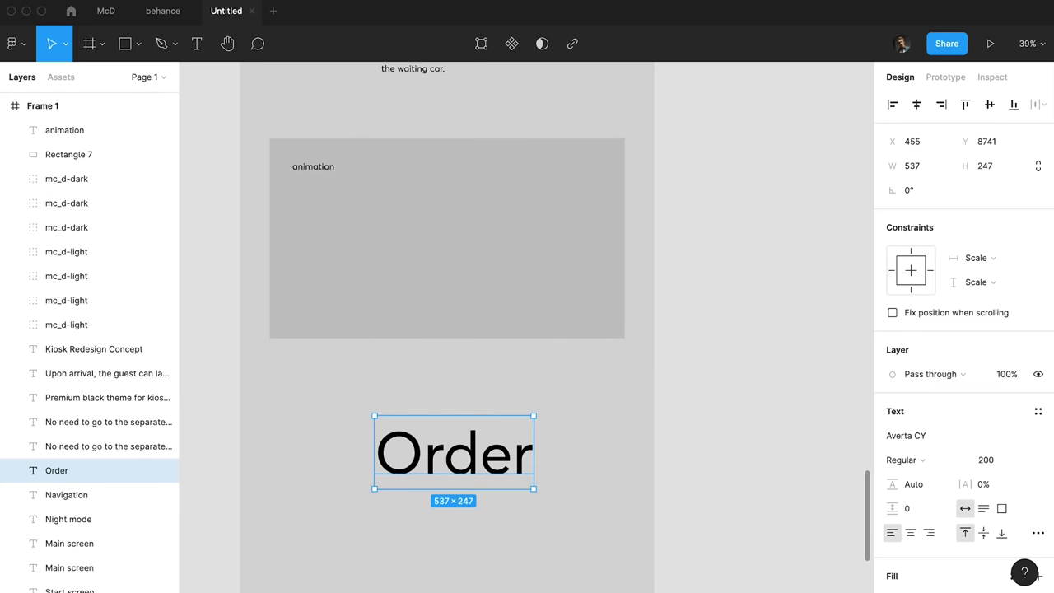
pyautogui.scroll(-3, 384, 283)
pyautogui.keyDown('ctrl'); pyautogui.scroll(-5, 428, 280); pyautogui.keyUp('ctrl')
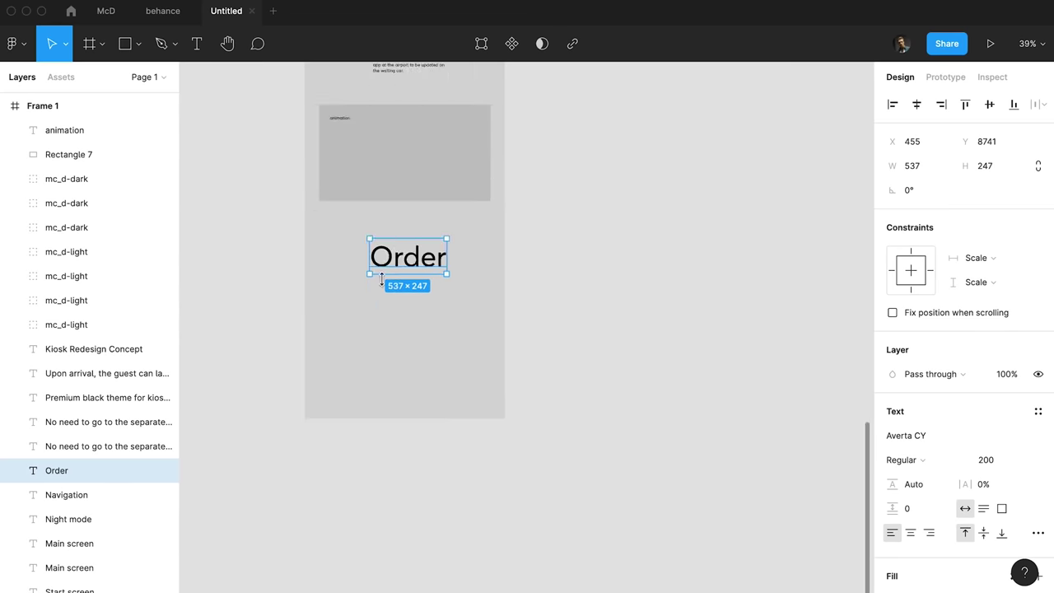
# Extend Frame 1 downward to make more room below the "Order" heading.
pyautogui.click(354, 144)
pyautogui.scroll(-8, 390, 225)
pyautogui.moveTo(411, 249); pyautogui.dragTo(409, 576)
pyautogui.click(460, 304)
pyautogui.scroll(4, 454, 301)
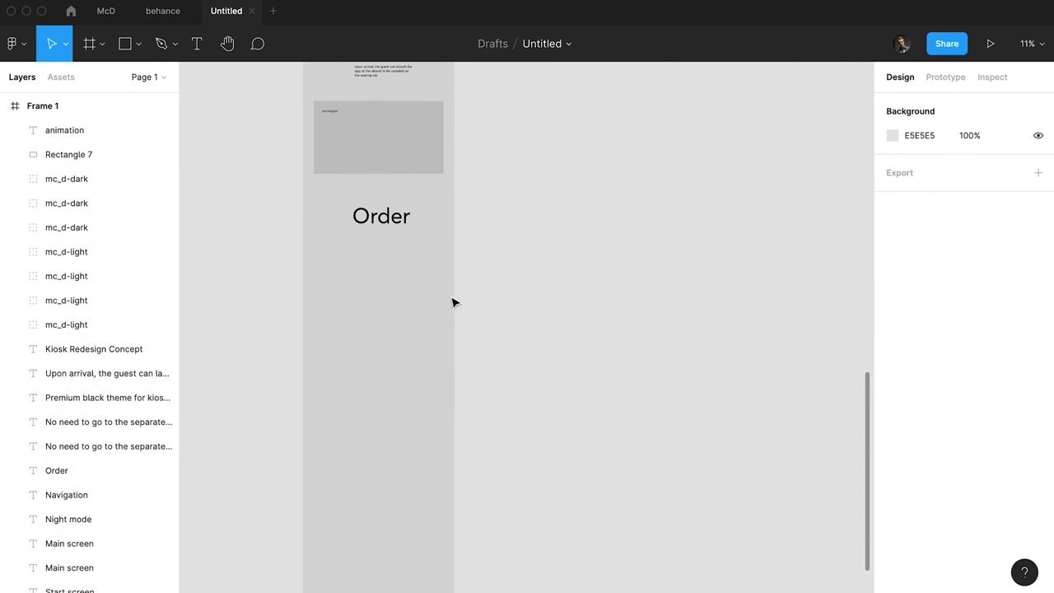
# Flatten copies of the mc_d-4 and mc_d-4_1 screens at 2x and place them, scaled to 664 high, below the "Order" heading.
pyautogui.scroll(3, 445, 231)
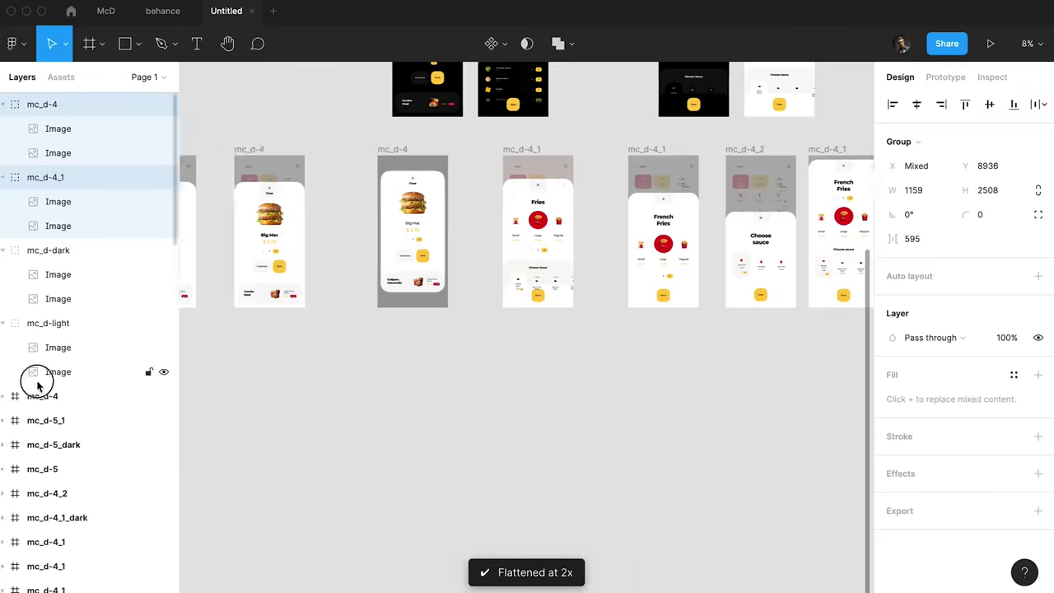
pyautogui.press('-')
pyautogui.hscroll(-2, 469, 370)
pyautogui.click(469, 370)
pyautogui.press('super+v')
pyautogui.moveTo(520, 327); pyautogui.dragTo(470, 363)
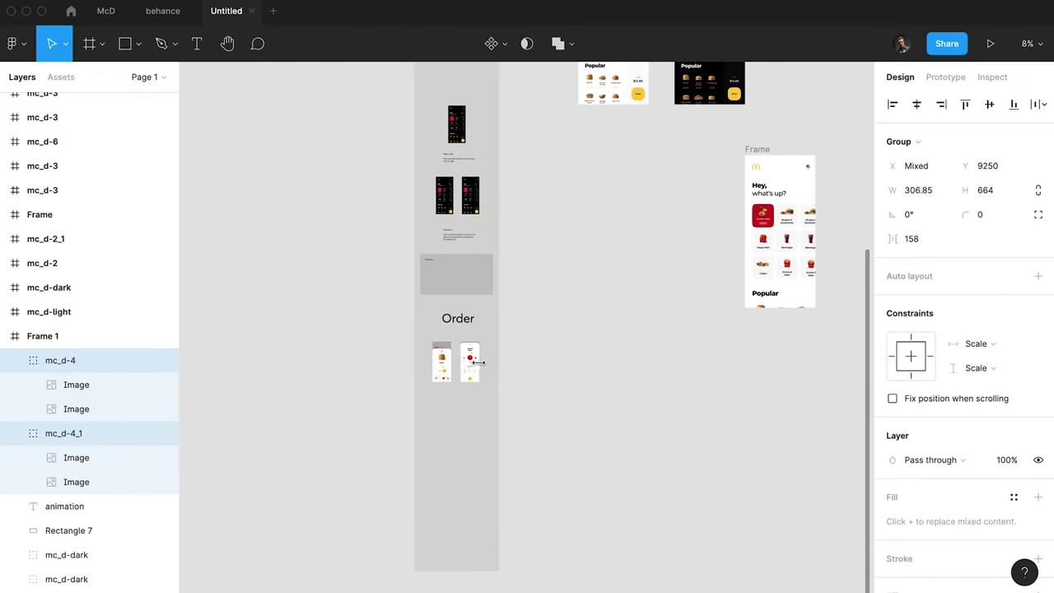
# Duplicate the animation rectangle and its label below the two order screens.
pyautogui.scroll(5, 488, 332)
pyautogui.scroll(-1, 517, 264)
pyautogui.moveTo(512, 213); pyautogui.dragTo(337, 102)
pyautogui.moveTo(447, 186); pyautogui.dragTo(447, 556)
pyautogui.scroll(-3, 497, 336)
pyautogui.scroll(4, 491, 328)
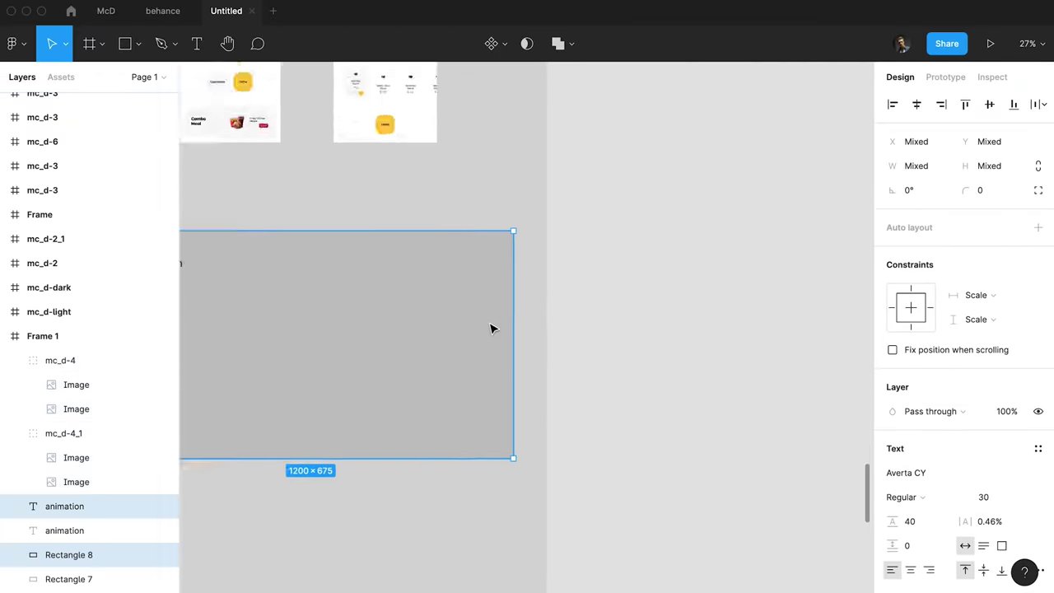
pyautogui.scroll(-3, 492, 328)
pyautogui.click(510, 346)
# Place a copy of the "Start screen" heading below the second animation rectangle and change its text to "Customize your burger".
pyautogui.scroll(-3, 512, 338)
pyautogui.scroll(15, 514, 330)
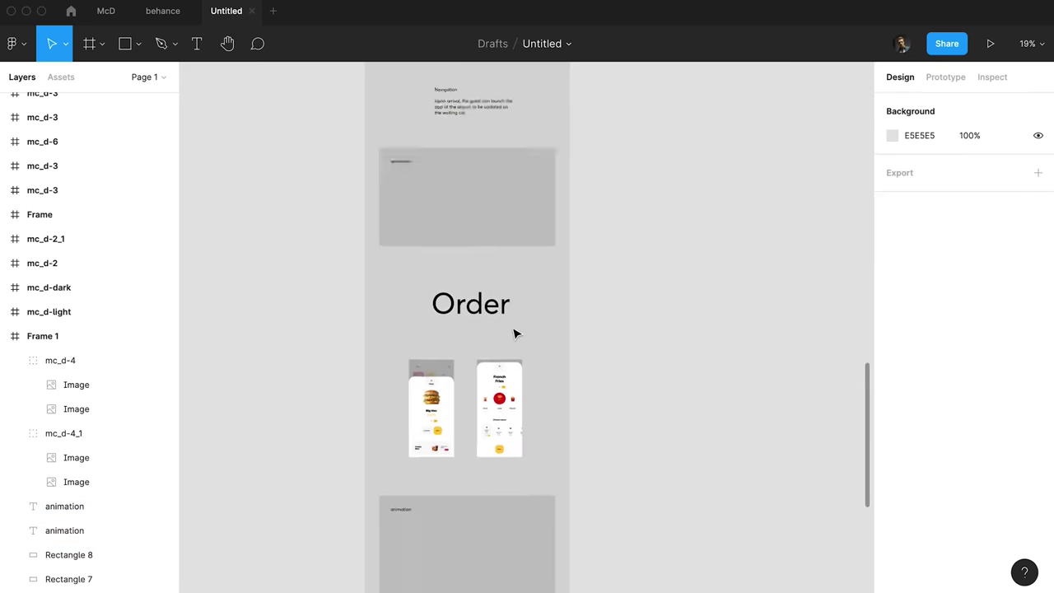
pyautogui.scroll(-5, 455, 377)
pyautogui.moveTo(453, 240); pyautogui.dragTo(470, 404)
pyautogui.scroll(-10, 457, 379)
pyautogui.scroll(5, 471, 404)
pyautogui.scroll(2, 471, 404)
pyautogui.scroll(-2, 470, 404)
pyautogui.press('Return')
pyautogui.write('Customize your burger')
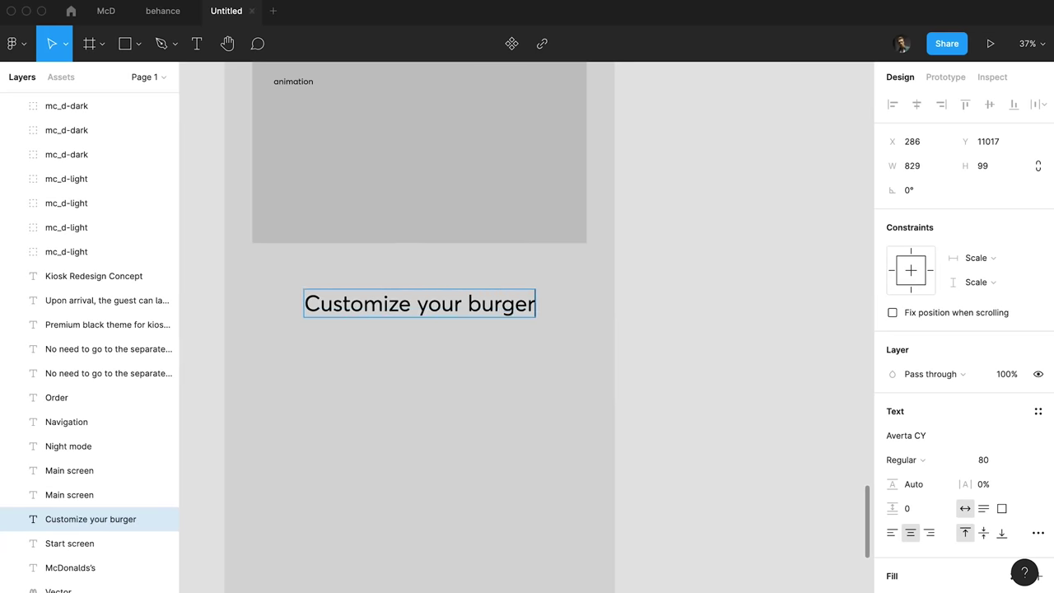
# Narrow the "Customize your burger" heading so it wraps onto two lines and center it in the frame.
pyautogui.press('Escape')
pyautogui.moveTo(535, 303); pyautogui.dragTo(512, 303)
pyautogui.moveTo(445, 315); pyautogui.dragTo(445, 326)
# Duplicate the mc_d-4 and mc_d-4_1 screen pair below the "Customize your burger" heading.
pyautogui.scroll(-5, 463, 306)
pyautogui.scroll(2, 462, 305)
pyautogui.click(572, 222)
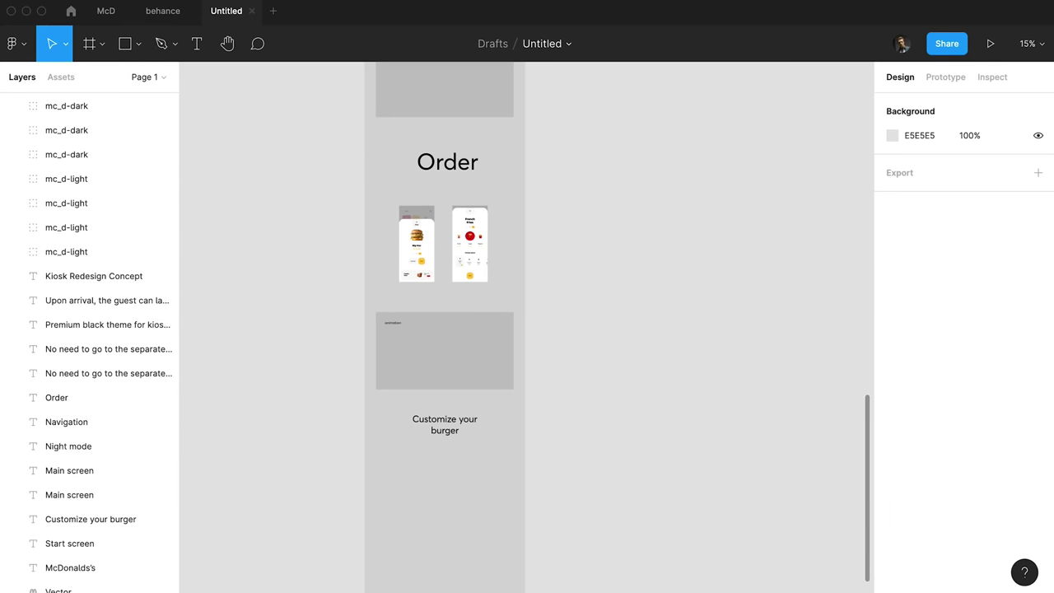
pyautogui.scroll(-3, 542, 132)
pyautogui.moveTo(541, 127); pyautogui.dragTo(471, 406)
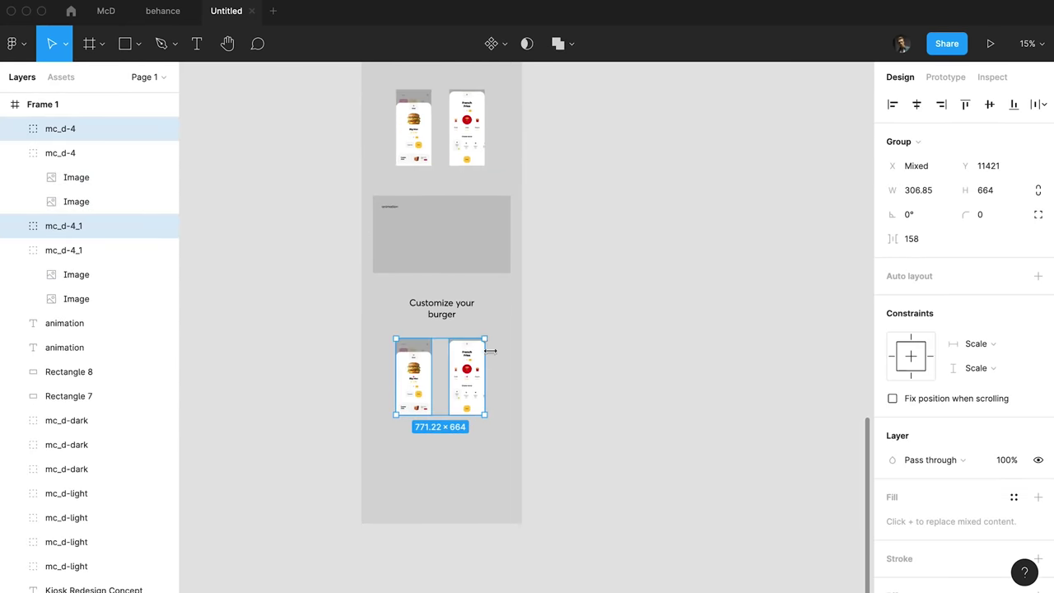
# Duplicate the mc_d-5_dark and mc_d-5 frames into the empty area below the screen rows.
pyautogui.hscroll(3, 485, 343)
pyautogui.scroll(-5, 483, 343)
pyautogui.scroll(5, 482, 344)
pyautogui.click(382, 134)
pyautogui.scroll(-5, 391, 247)
pyautogui.moveTo(403, 360); pyautogui.dragTo(405, 483)
pyautogui.scroll(3, 445, 321)
pyautogui.scroll(2, 527, 299)
pyautogui.keyDown('alt'); pyautogui.moveTo(403, 128); pyautogui.dragTo(404, 428); pyautogui.keyUp('alt')
pyautogui.scroll(3, 403, 426)
pyautogui.doubleClick(401, 422)
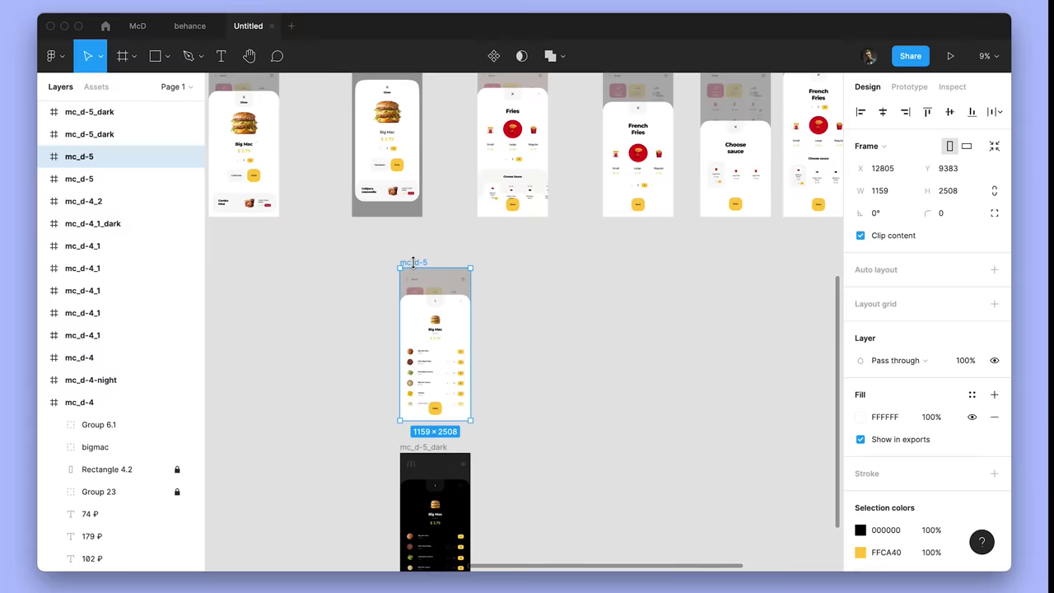
# Flatten the duplicated mc_d-5 and mc_d-5_dark frames to bitmaps and place them side by side.
pyautogui.hotkey('ctrl', 'alt', 'p')
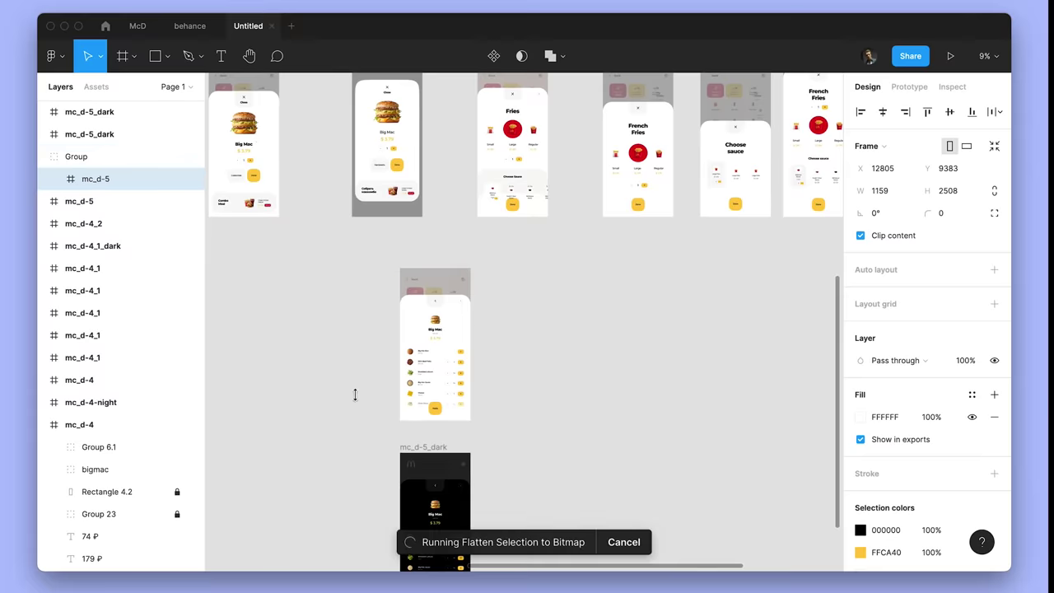
pyautogui.moveTo(412, 358); pyautogui.dragTo(337, 173)
pyautogui.hotkey('ctrl', 'alt', 'p')
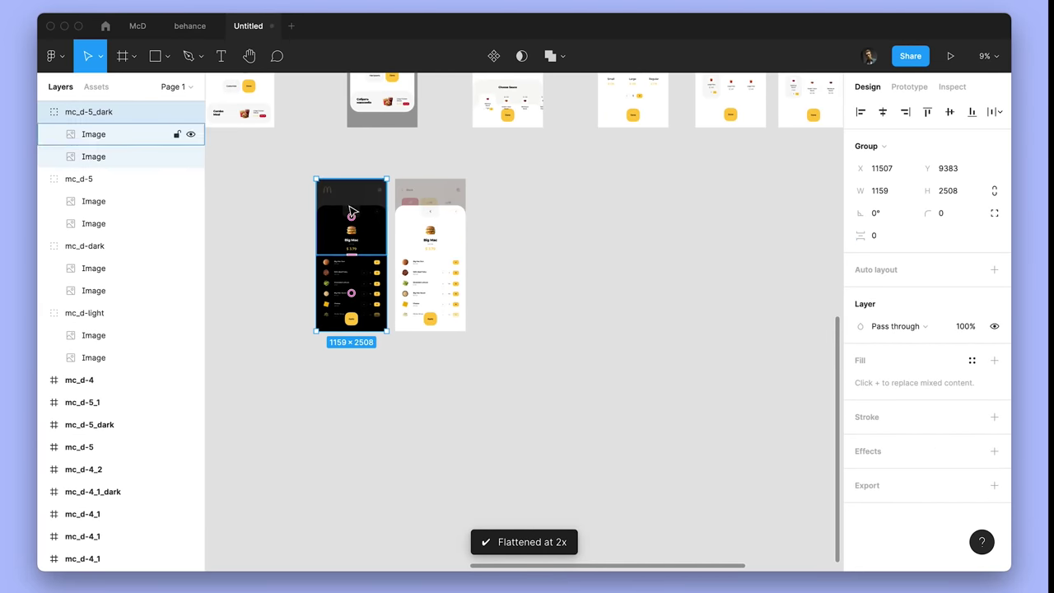
# Bring the flattened mc_d-5_dark and mc_d-5 pair over to the case frame and scale it down.
pyautogui.scroll(-3, 387, 212)
pyautogui.hscroll(-2, 387, 216)
pyautogui.keyDown('shift'); pyautogui.click(466, 224); pyautogui.keyUp('shift')
pyautogui.moveTo(434, 220); pyautogui.dragTo(402, 273)
pyautogui.hscroll(-5, 346, 255)
pyautogui.scroll(5, 400, 272)
pyautogui.moveTo(611, 195); pyautogui.dragTo(518, 292)
pyautogui.moveTo(481, 332); pyautogui.dragTo(508, 216)
# Replace the mc_d-4 screen pair below the "Customize your burger" heading with the flattened mc_d-5_dark and mc_d-5 pair.
pyautogui.press('super+x')
pyautogui.click(501, 226)
pyautogui.keyDown('shift'); pyautogui.click(433, 226); pyautogui.keyUp('shift')
pyautogui.press('Delete')
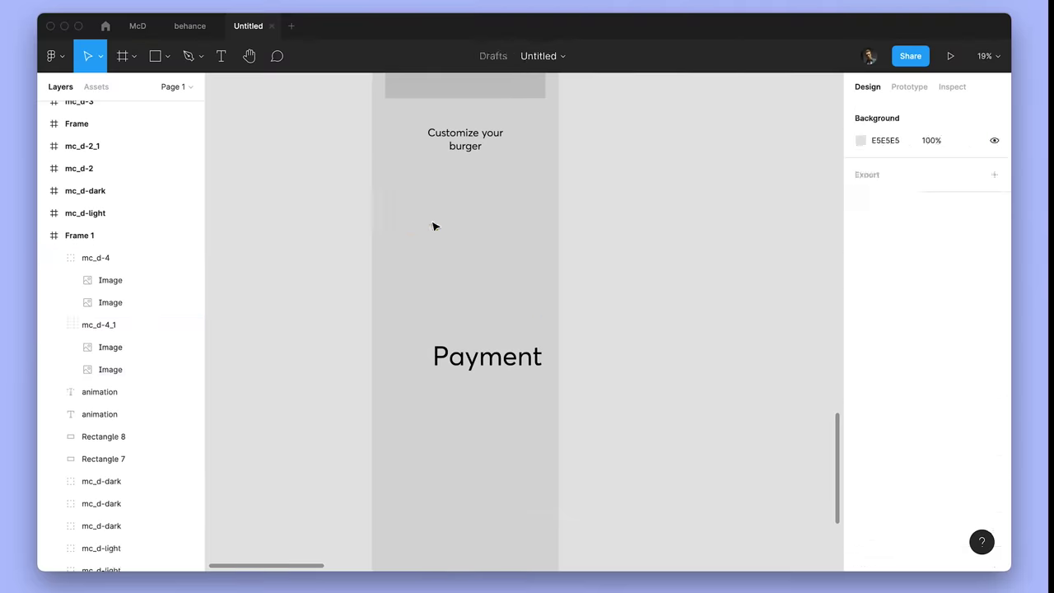
pyautogui.press('super+v')
pyautogui.moveTo(537, 175); pyautogui.dragTo(521, 200)
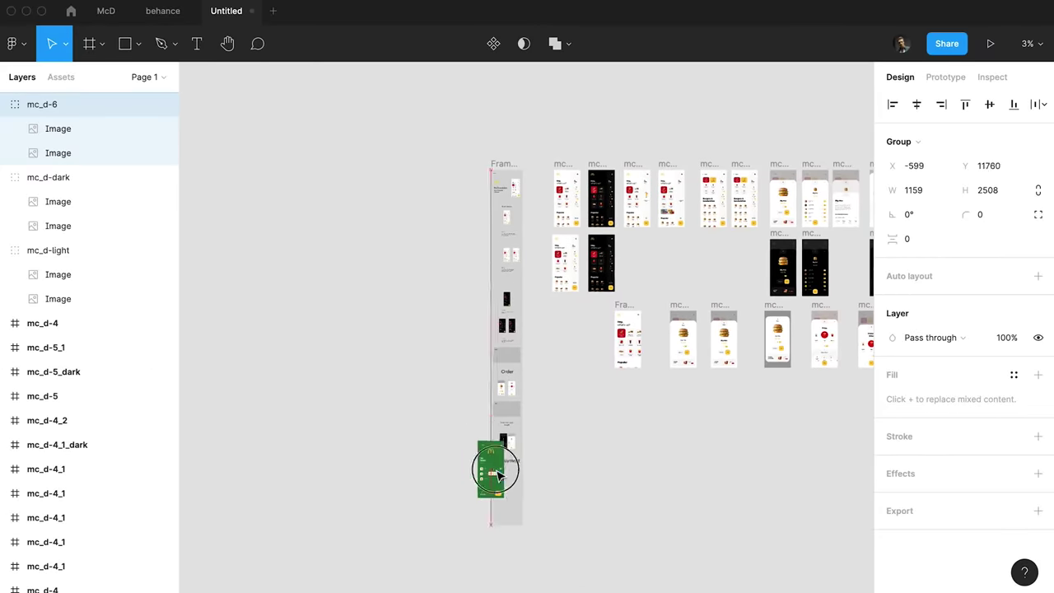
# Scale the green mc_d-6 "My Order" screen to about 524 × 1134 and place it below the "Payment" heading.
pyautogui.scroll(5, 489, 468)
pyautogui.scroll(3, 509, 486)
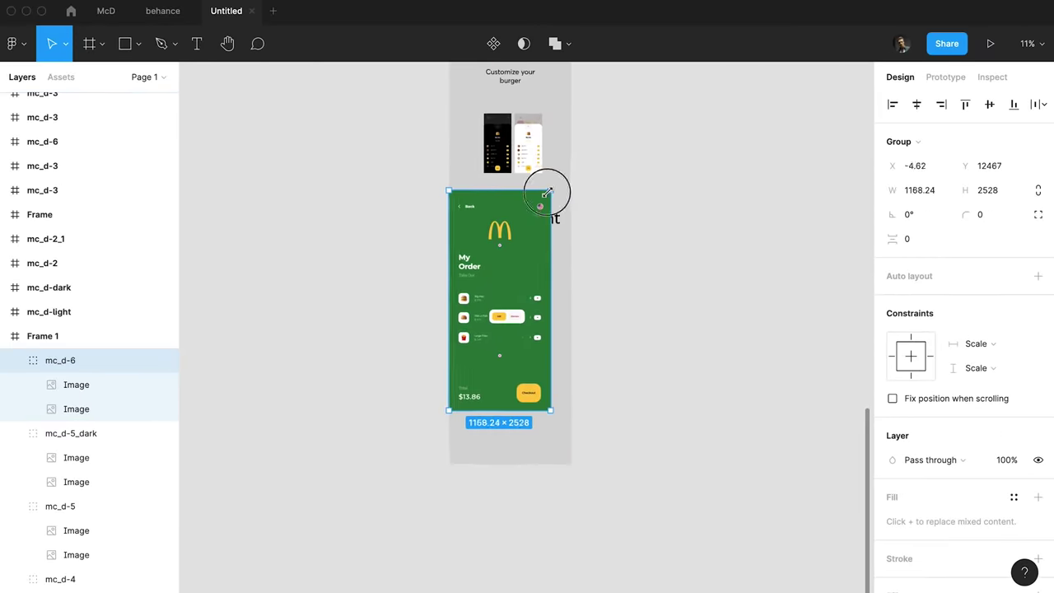
pyautogui.moveTo(547, 193); pyautogui.dragTo(506, 250)
pyautogui.moveTo(506, 302)
pyautogui.mouseDown()
pyautogui.moveTo(522, 345)
pyautogui.moveTo(521, 310)
pyautogui.mouseUp()
pyautogui.scroll(-2, 520, 311)
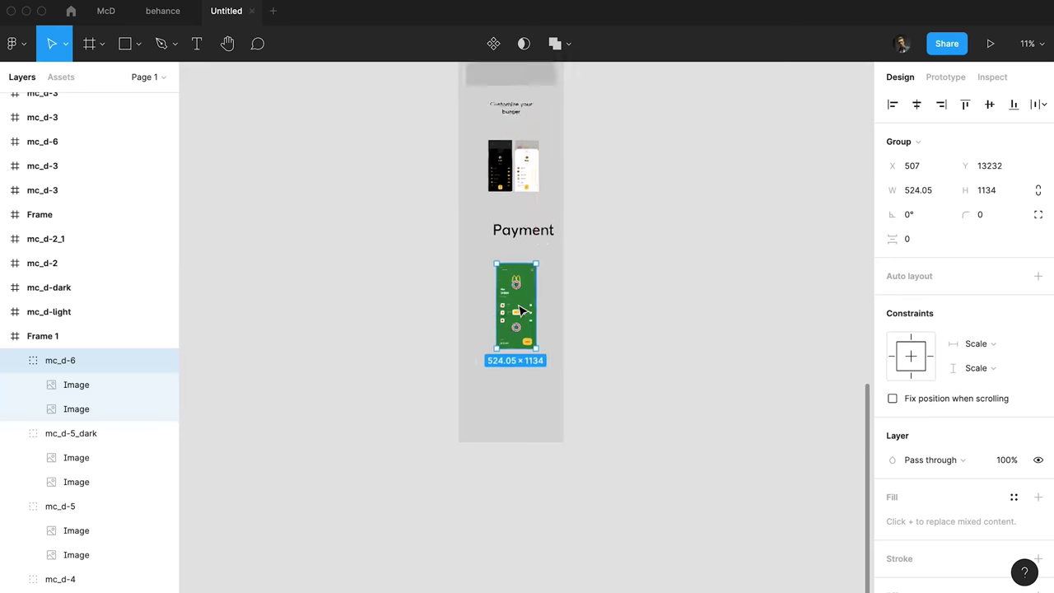
# Extend Frame 1 downward to make more room below the green "My Order" screen.
pyautogui.scroll(-5, 520, 311)
pyautogui.scroll(4, 534, 247)
pyautogui.click(507, 183)
pyautogui.scroll(-6, 519, 196)
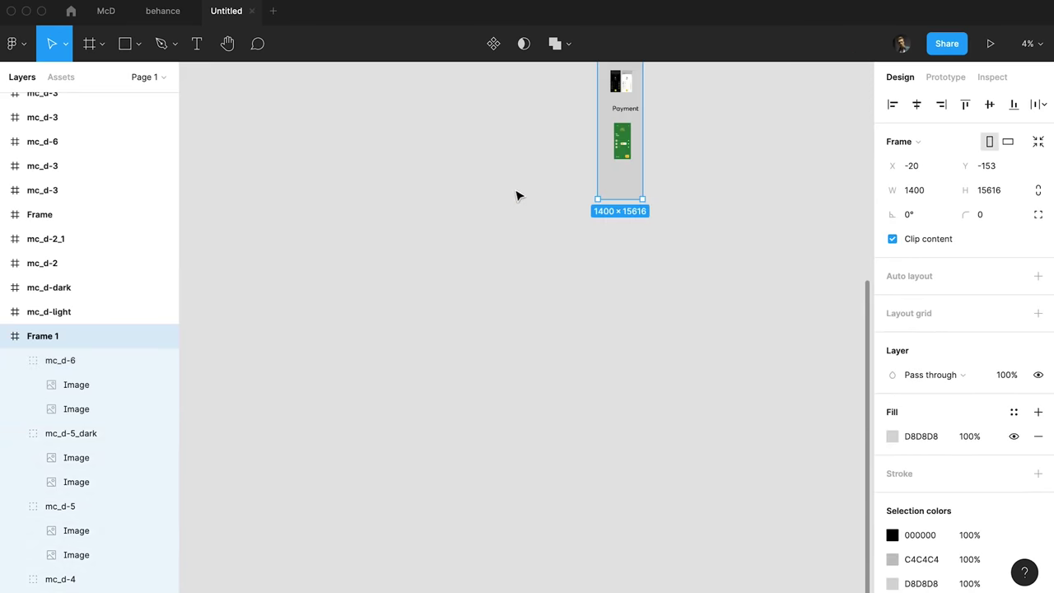
pyautogui.moveTo(625, 204); pyautogui.dragTo(625, 283)
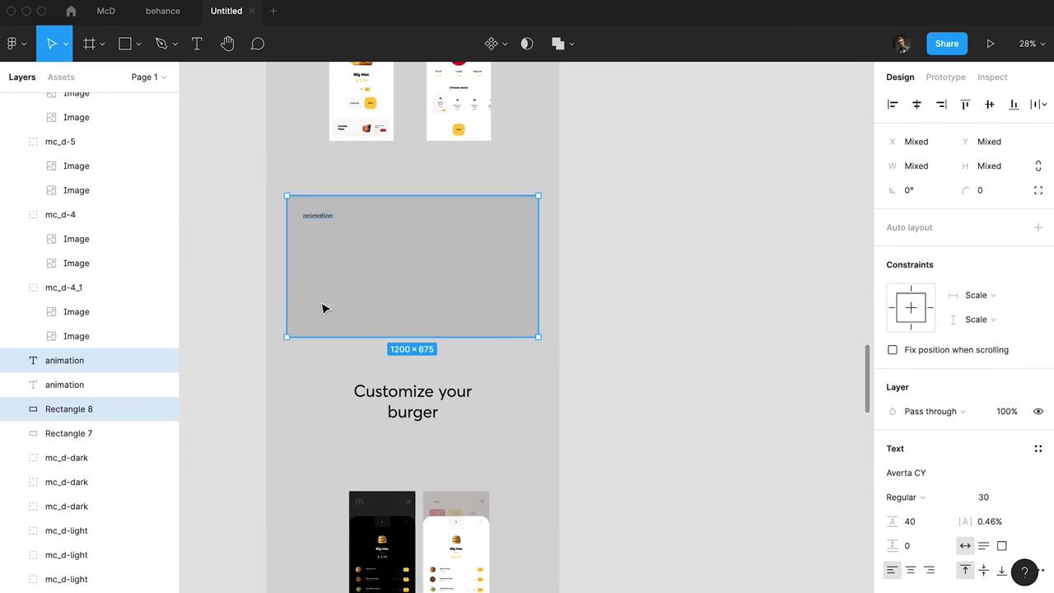
# Duplicate the 1200 × 675 animation placeholder with its label and place the copy below the green "My Order" screen.
pyautogui.moveTo(322, 305); pyautogui.dragTo(434, 349)
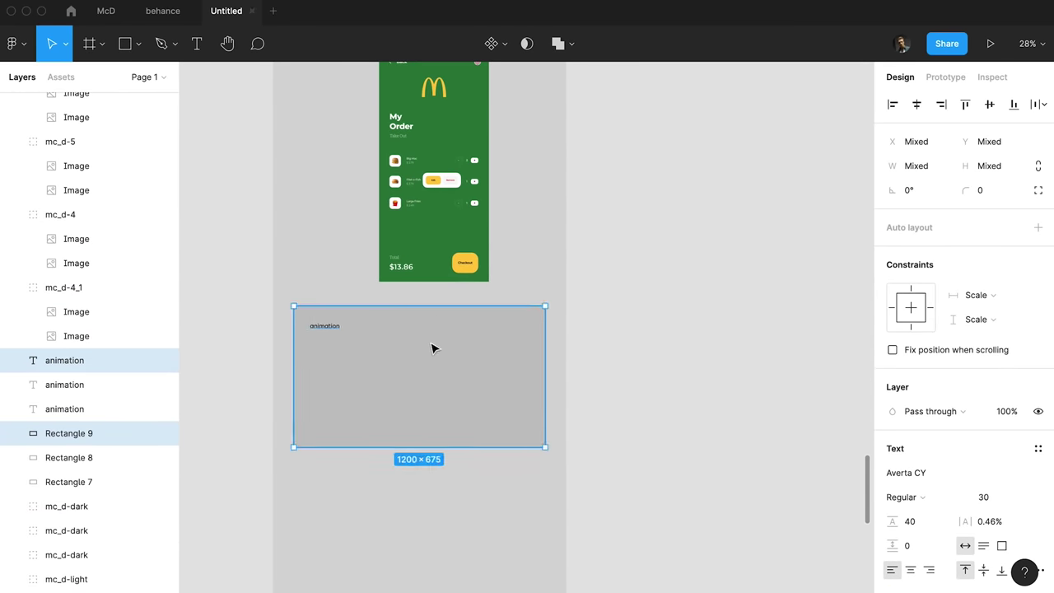
pyautogui.scroll(3, 476, 269)
pyautogui.scroll(-5, 476, 269)
pyautogui.scroll(-3, 478, 269)
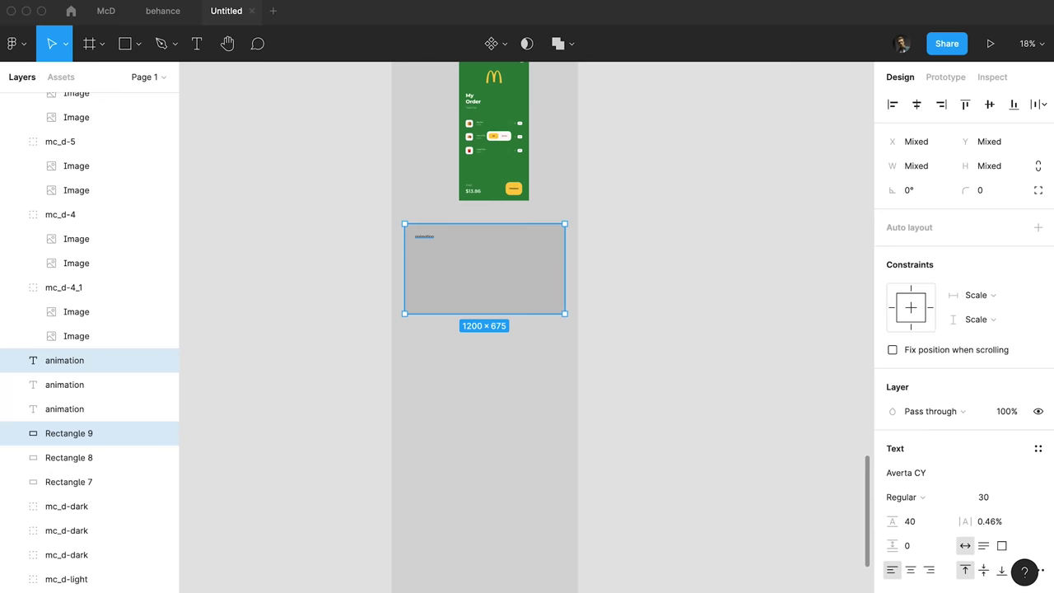
# Paste the 186 × 152 yellow McDonald's logo and move it below the last animation placeholder, horizontally centered.
pyautogui.press('super+v')
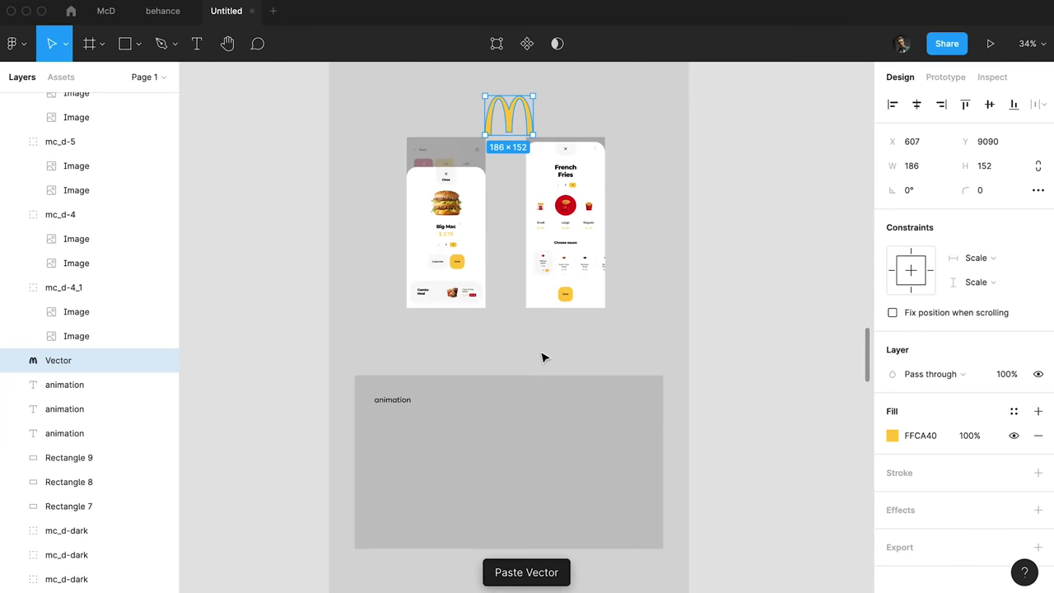
pyautogui.scroll(-17, 520, 363)
pyautogui.moveTo(519, 342); pyautogui.dragTo(519, 367)
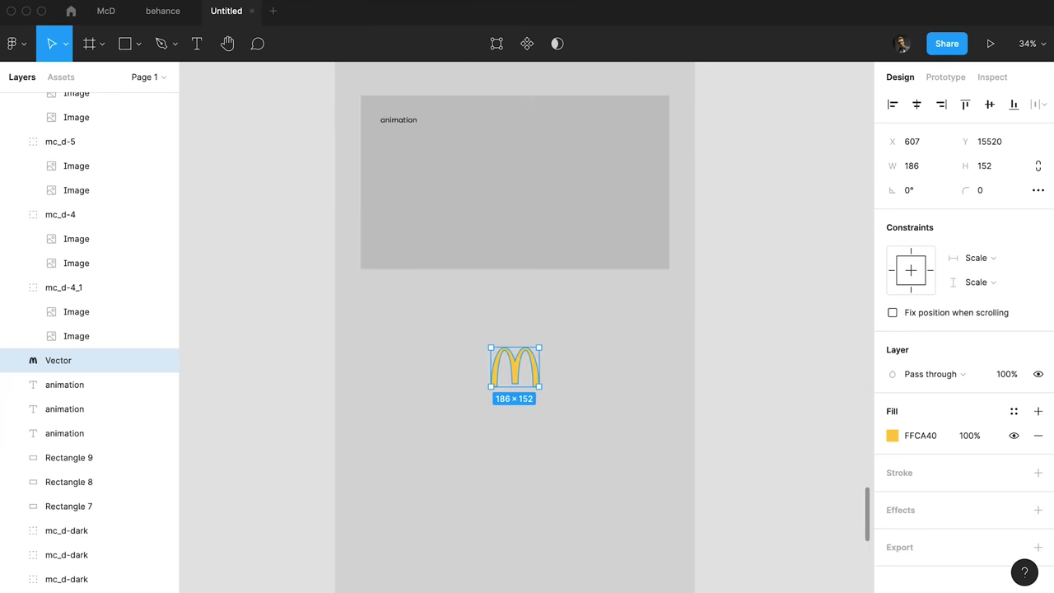
pyautogui.scroll(-2, 442, 321)
pyautogui.press('super+v')
pyautogui.moveTo(519, 302); pyautogui.dragTo(520, 343)
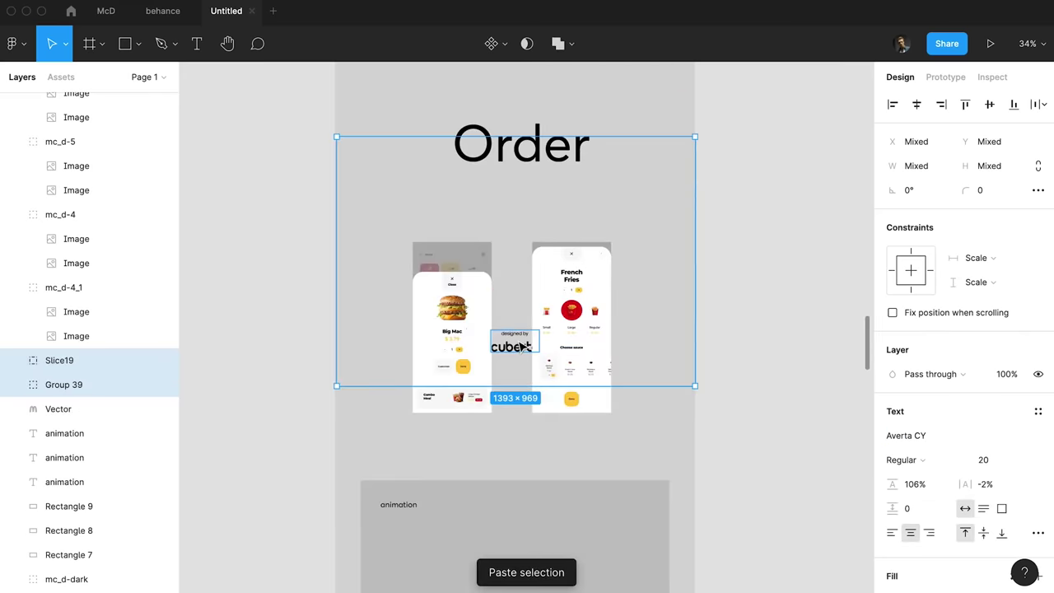
pyautogui.press('super+z')
pyautogui.press('super+z')
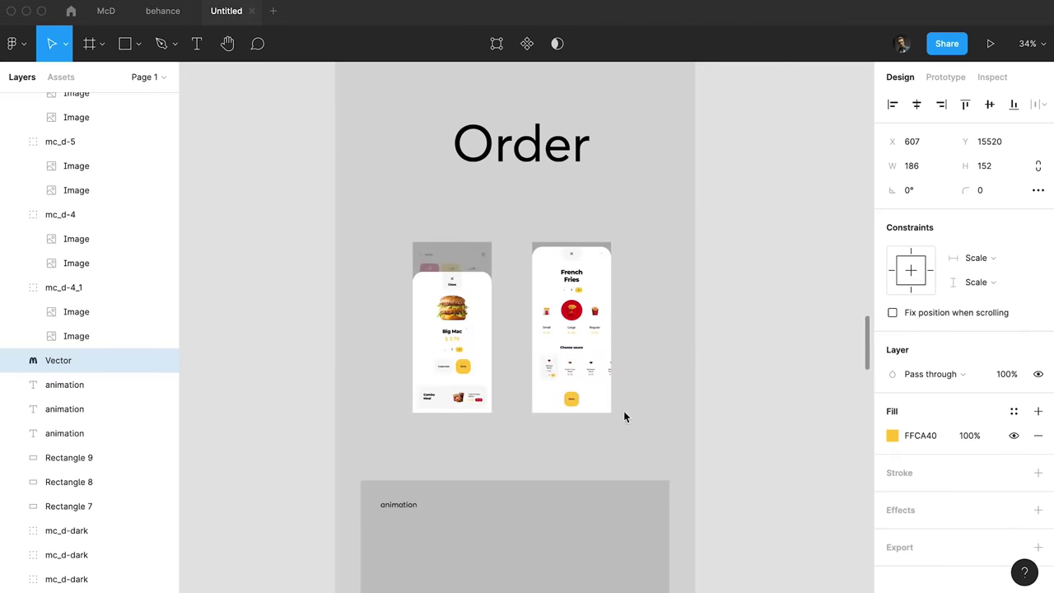
pyautogui.press('super+z')
# Paste the "designed by cuberto" group and place it centered below the yellow logo at the frame's end.
pyautogui.click(532, 259)
pyautogui.press('super+v')
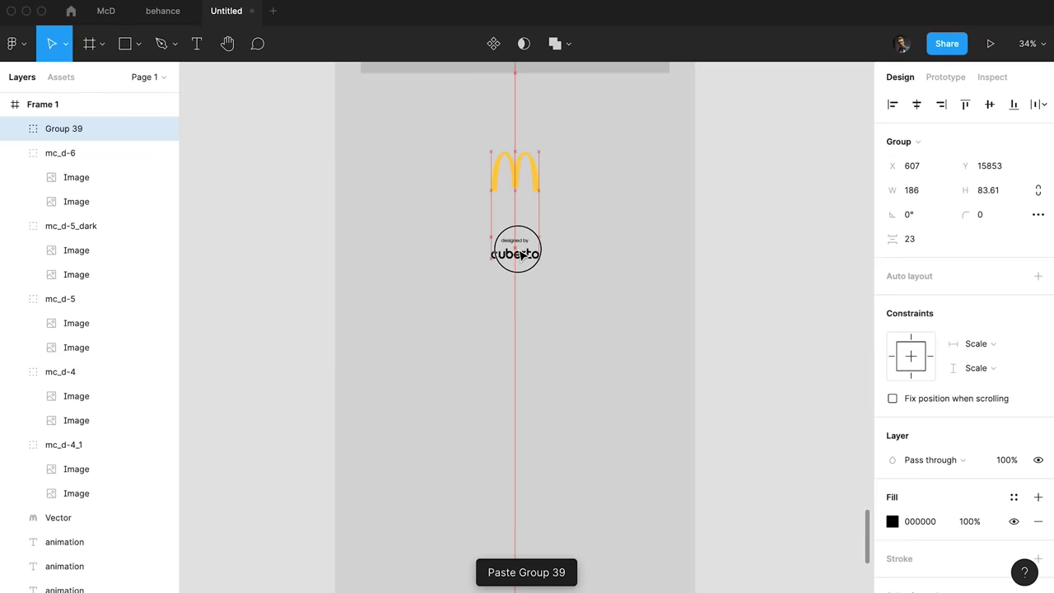
pyautogui.moveTo(521, 252); pyautogui.dragTo(522, 251)
pyautogui.click(578, 258)
# Center the green "My Order" screen horizontally in the frame.
pyautogui.scroll(10, 578, 259)
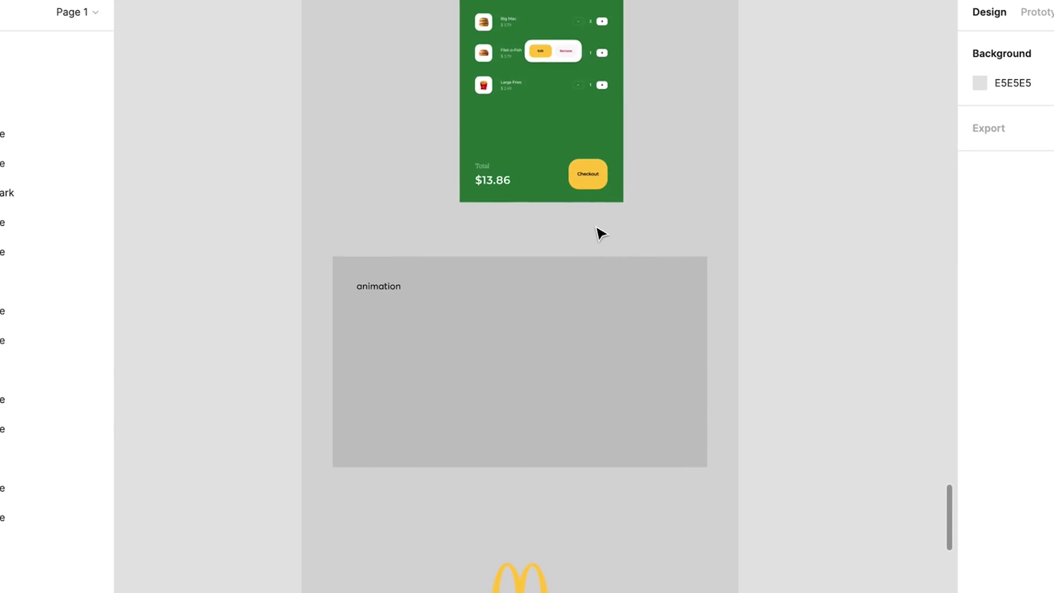
pyautogui.click(565, 266)
pyautogui.click(977, 45)
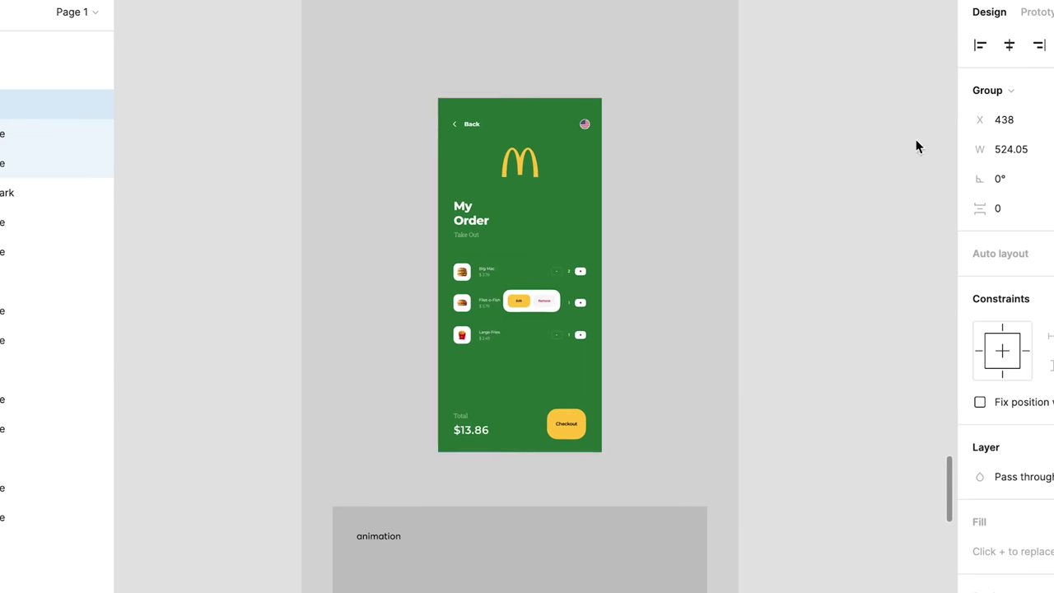
# Move the kiosk start screen out of the case header onto the empty canvas beside Frame 1.
pyautogui.scroll(10, 666, 214)
pyautogui.scroll(10, 666, 216)
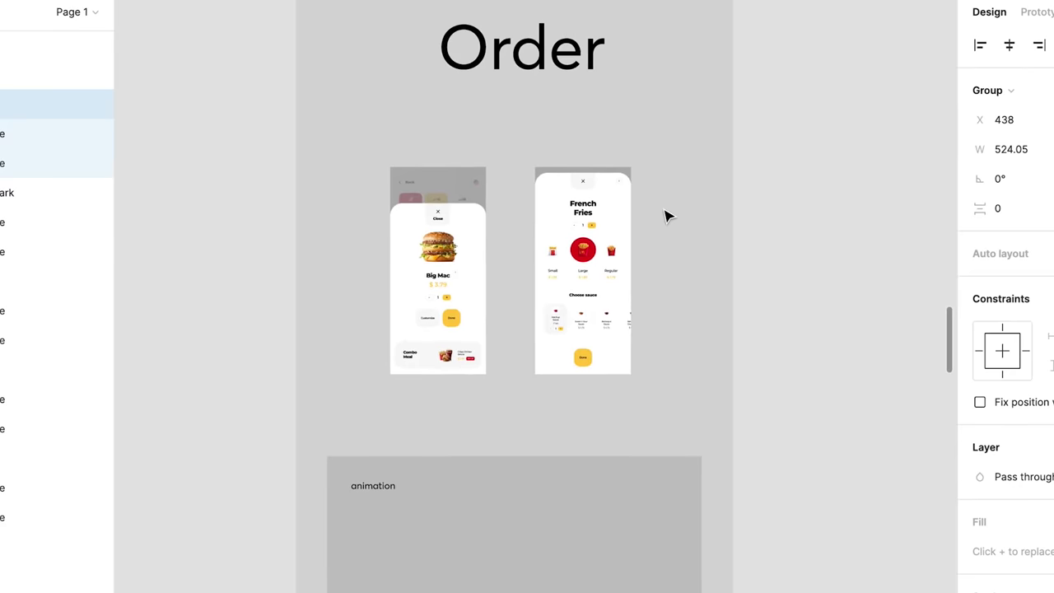
pyautogui.scroll(15, 666, 216)
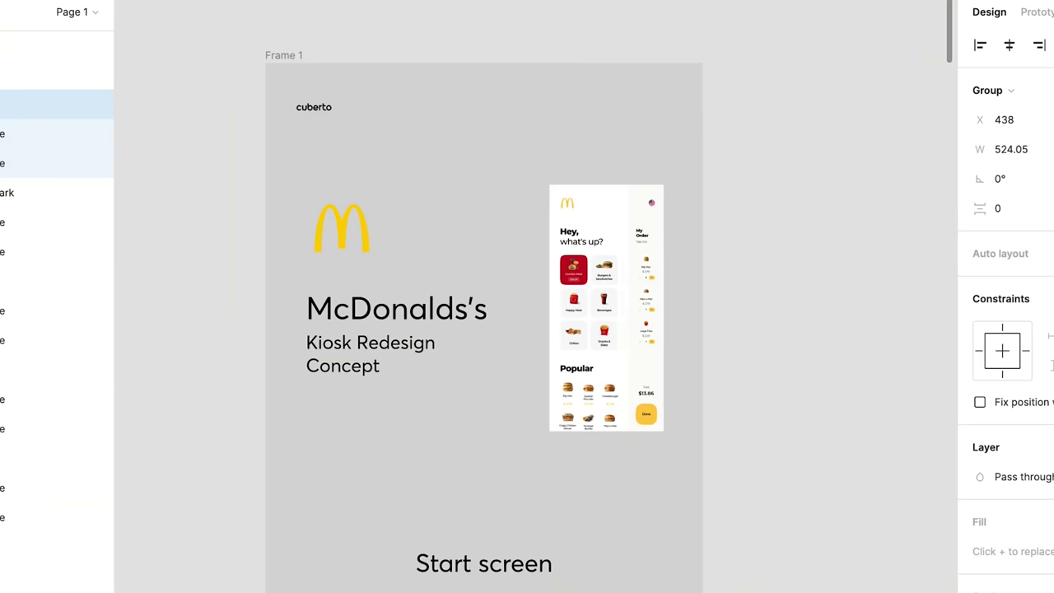
pyautogui.hscroll(3, 514, 220)
pyautogui.click(516, 242)
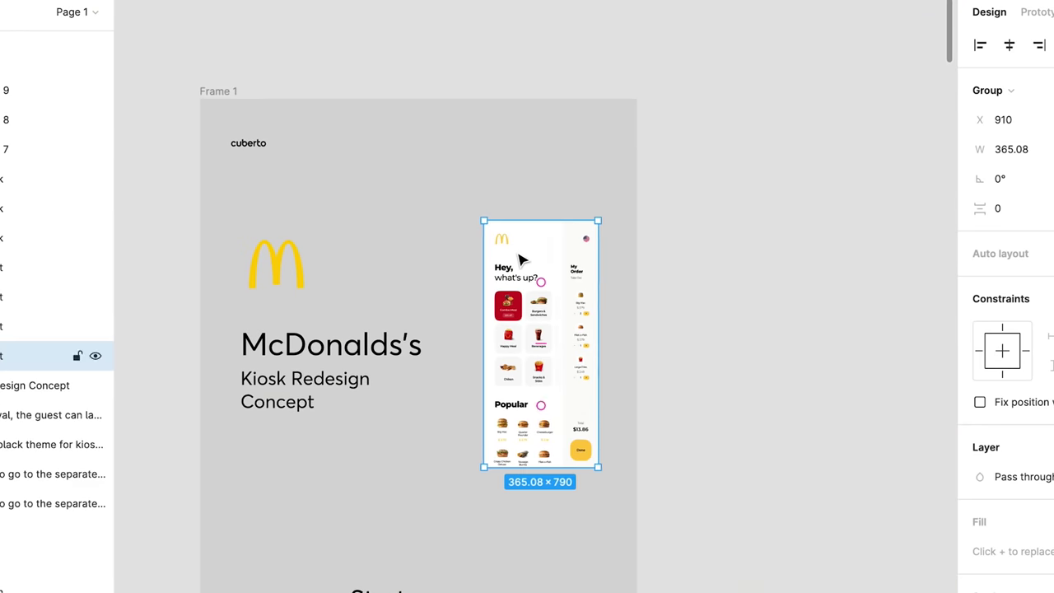
pyautogui.hscroll(3, 486, 303)
pyautogui.moveTo(484, 298); pyautogui.dragTo(738, 297)
# Paste the kiosk mockup into Frame 1, scale it down and place it beside the "McDonalds's" title.
pyautogui.click(162, 93)
pyautogui.press('super+v')
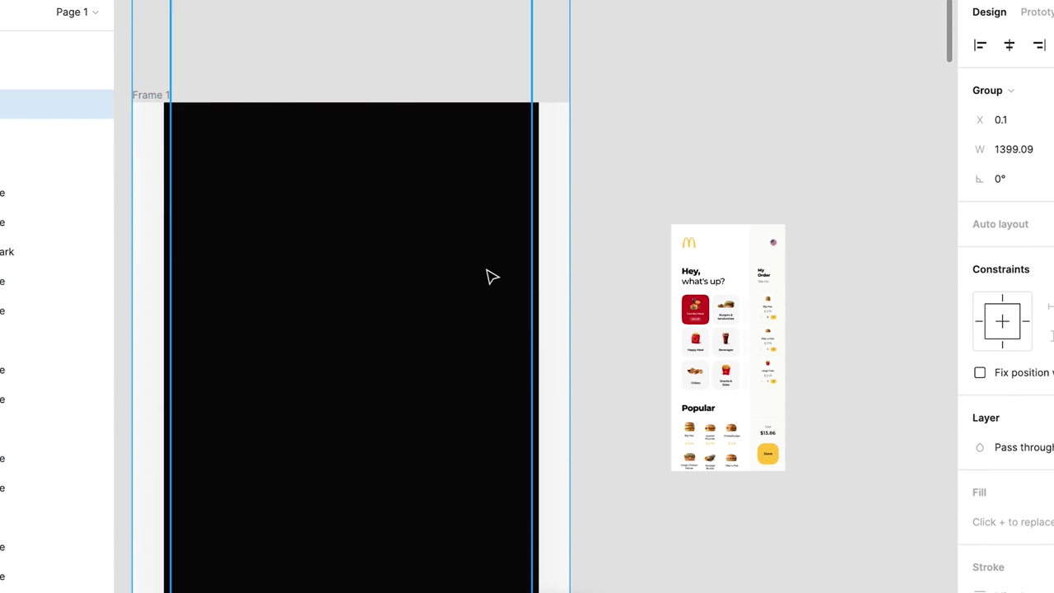
pyautogui.scroll(-5, 488, 271)
pyautogui.moveTo(521, 57); pyautogui.dragTo(471, 260)
pyautogui.moveTo(502, 229); pyautogui.dragTo(497, 241)
# Draw a circle about 1980 px in diameter and position it over the case header.
pyautogui.press('o')
pyautogui.moveTo(491, 194)
pyautogui.mouseDown()
pyautogui.moveTo(336, 411)
pyautogui.moveTo(552, 134)
pyautogui.mouseUp()
pyautogui.moveTo(424, 255)
pyautogui.mouseDown()
pyautogui.moveTo(475, 222)
pyautogui.moveTo(464, 240)
pyautogui.mouseUp()
# Send the large circle backward behind the header's logo, titles and kiosk mockup.
pyautogui.press('super+bracketleft')
pyautogui.press('super+bracketleft')
pyautogui.press('super+bracketleft')
pyautogui.press('super+bracketleft')
pyautogui.press('super+bracketleft')
pyautogui.press('super+bracketleft')
pyautogui.press('super+bracketleft')
pyautogui.press('super+bracketleft')
pyautogui.press('super+bracketleft')
pyautogui.press('super+bracketleft')
pyautogui.press('super+bracketleft')
pyautogui.press('super+bracketleft')
pyautogui.press('super+bracketleft')
pyautogui.press('super+bracketleft')
pyautogui.press('super+bracketleft')
pyautogui.press('super+bracketleft')
pyautogui.press('super+bracketleft')
pyautogui.press('super+bracketleft')
pyautogui.press('super+bracketleft')
pyautogui.press('super+bracketleft')
# Fill the large circle with the red C8161D sampled from the mc_d-light screen.
pyautogui.scroll(5, 470, 261)
pyautogui.hscroll(3, 470, 261)
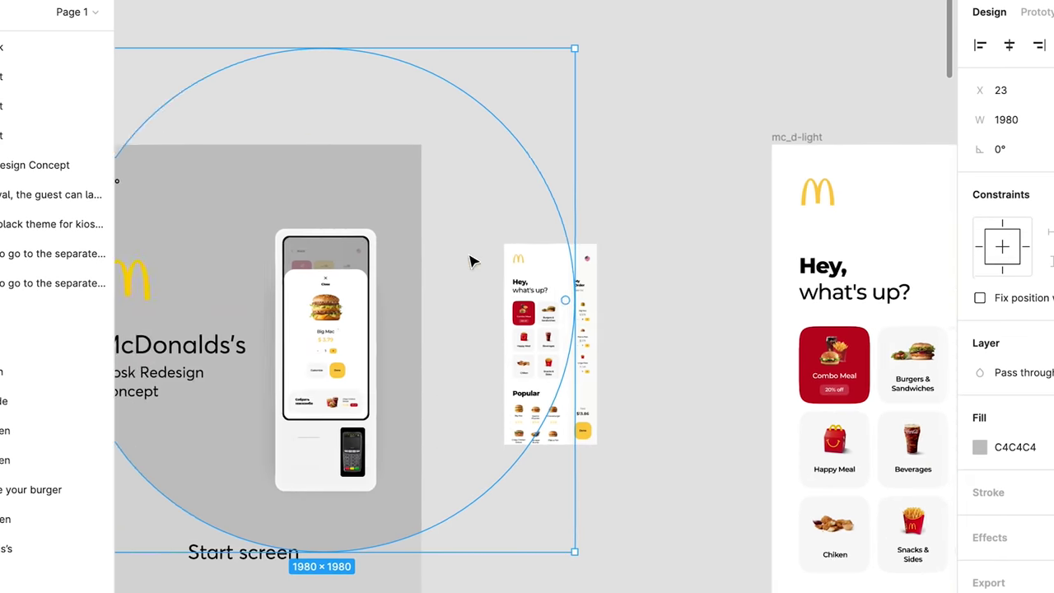
pyautogui.press('i')
pyautogui.click(757, 338)
pyautogui.scroll(-2, 577, 296)
# Set the "McDonalds's" title in a bolder Averta CY weight.
pyautogui.click(296, 206)
pyautogui.scroll(3, 289, 207)
pyautogui.scroll(3, 308, 217)
pyautogui.hscroll(-3, 308, 216)
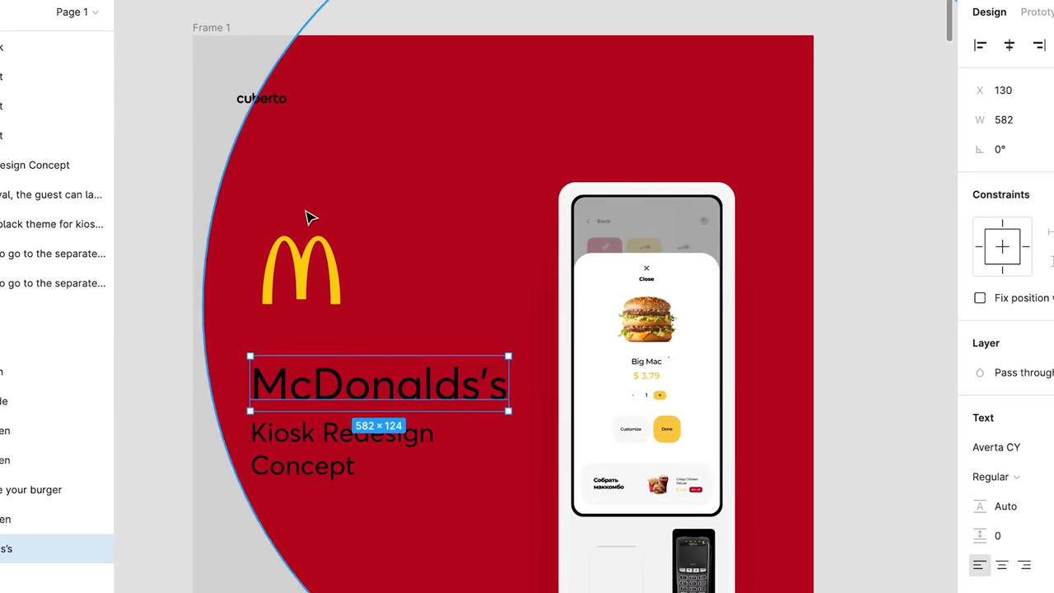
pyautogui.click(992, 477)
pyautogui.click(1035, 499)
# Color the "McDonalds's" title, the "Kiosk Redesign Concept" subtitle and the cuberto logo white, sampling it from the kiosk screen.
pyautogui.click(336, 328)
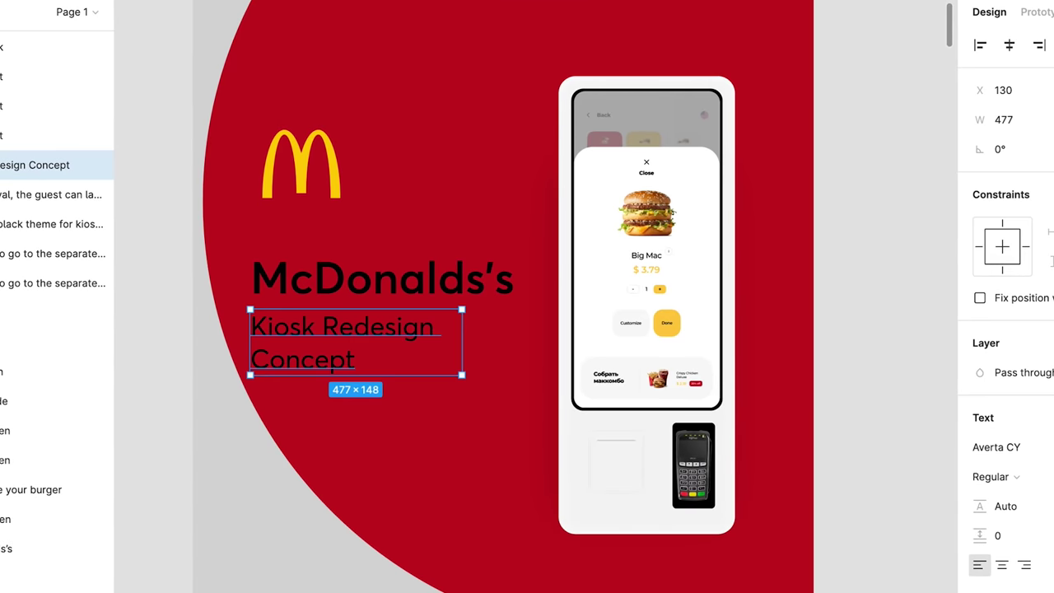
pyautogui.keyDown('shift'); pyautogui.click(371, 297); pyautogui.keyUp('shift')
pyautogui.press('i')
pyautogui.click(622, 268)
pyautogui.scroll(3, 368, 155)
pyautogui.click(262, 89)
pyautogui.press('i')
pyautogui.click(595, 265)
# Reposition the red circle behind the header and shrink it to about 1711 × 1711.
pyautogui.moveTo(436, 179); pyautogui.dragTo(379, 118)
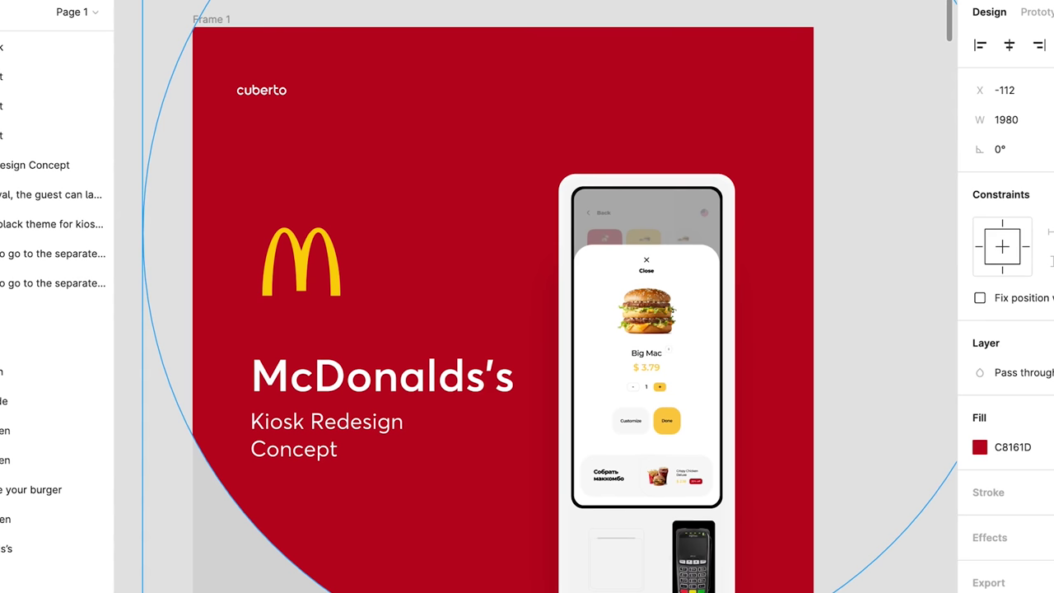
pyautogui.press('Escape')
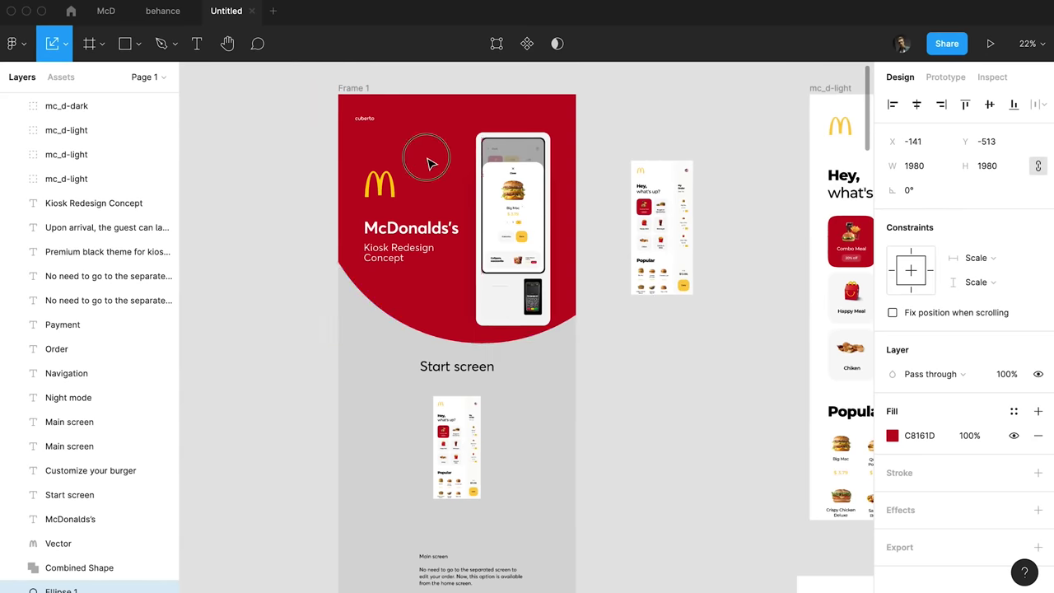
pyautogui.moveTo(424, 157); pyautogui.dragTo(367, 203)
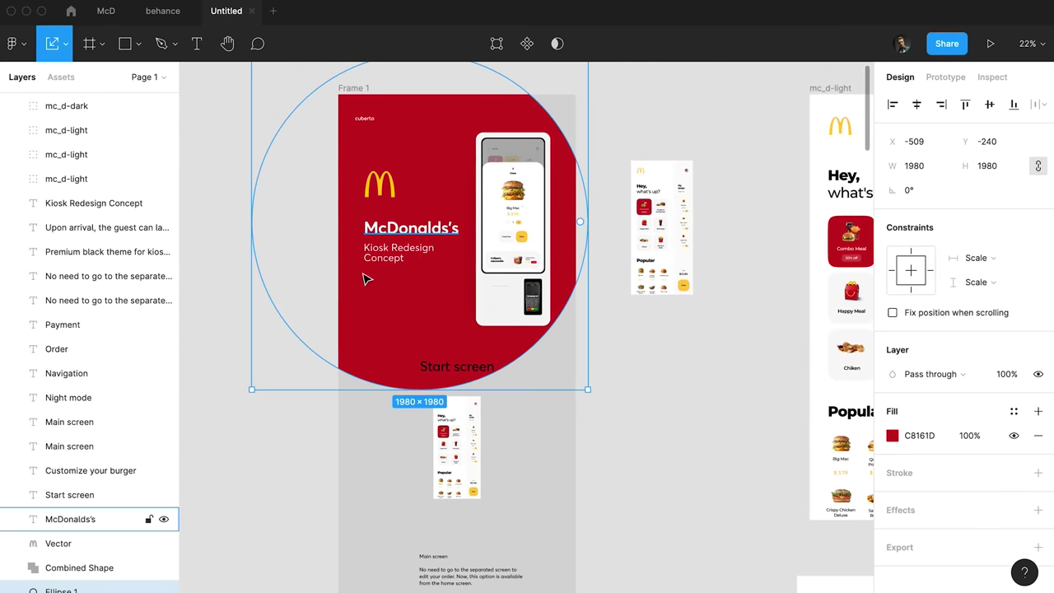
pyautogui.moveTo(254, 387); pyautogui.dragTo(296, 322)
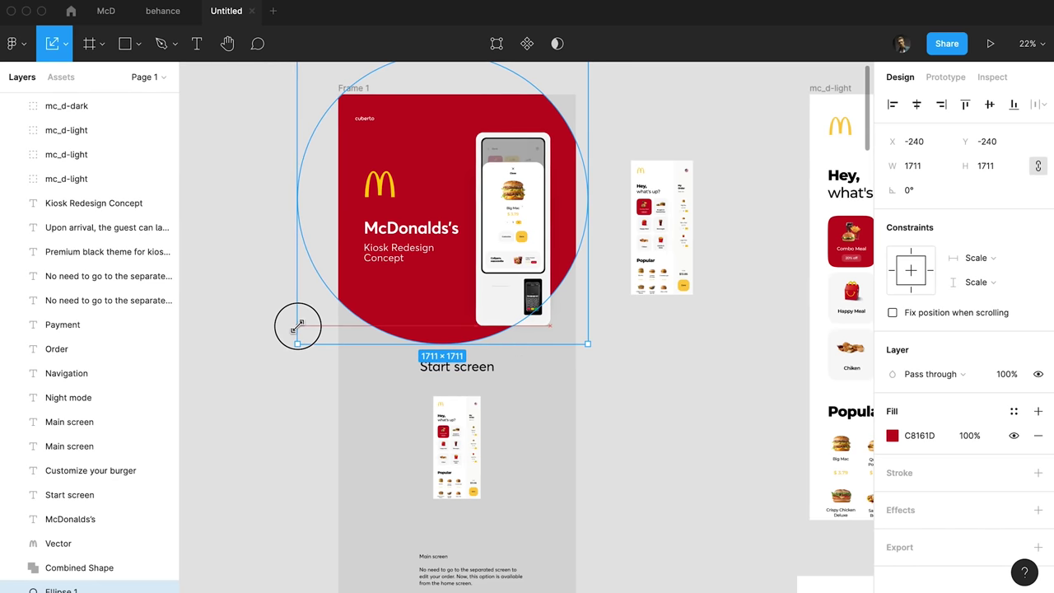
pyautogui.press('Escape')
# Set the opacity of the "Kiosk Redesign Concept" subtitle to 50%.
pyautogui.click(401, 260)
pyautogui.scroll(5, 451, 256)
pyautogui.press('5')
pyautogui.scroll(2, 456, 261)
pyautogui.keyDown('shift'); pyautogui.click(322, 278); pyautogui.keyUp('shift')
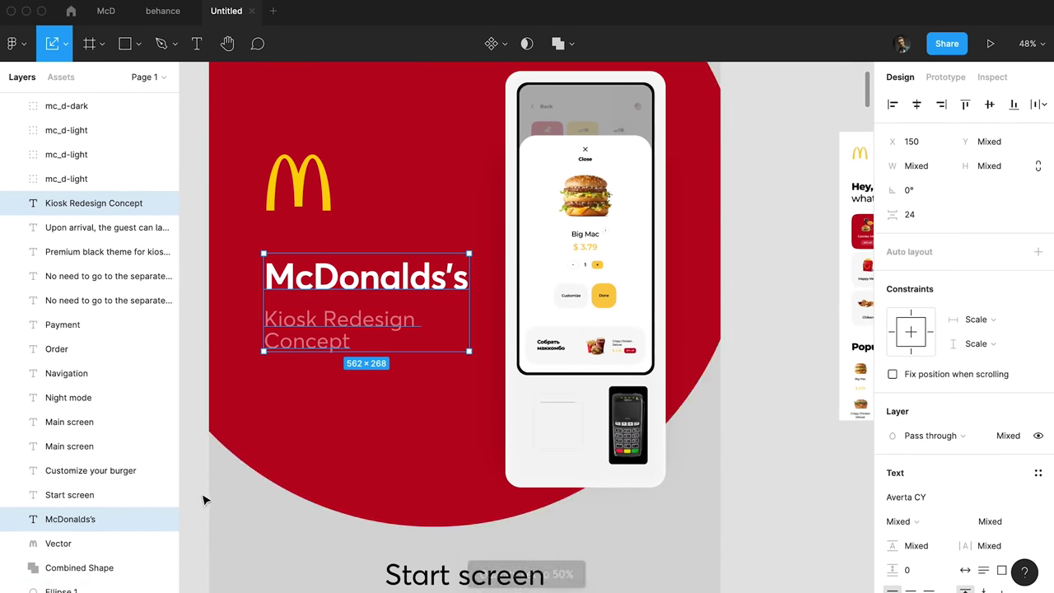
# Draw a square about 266 × 266 over the yellow header logo and set its corner radius to 90.
pyautogui.click(299, 197)
pyautogui.press('r')
pyautogui.moveTo(262, 132); pyautogui.dragTo(360, 228)
pyautogui.click(987, 193)
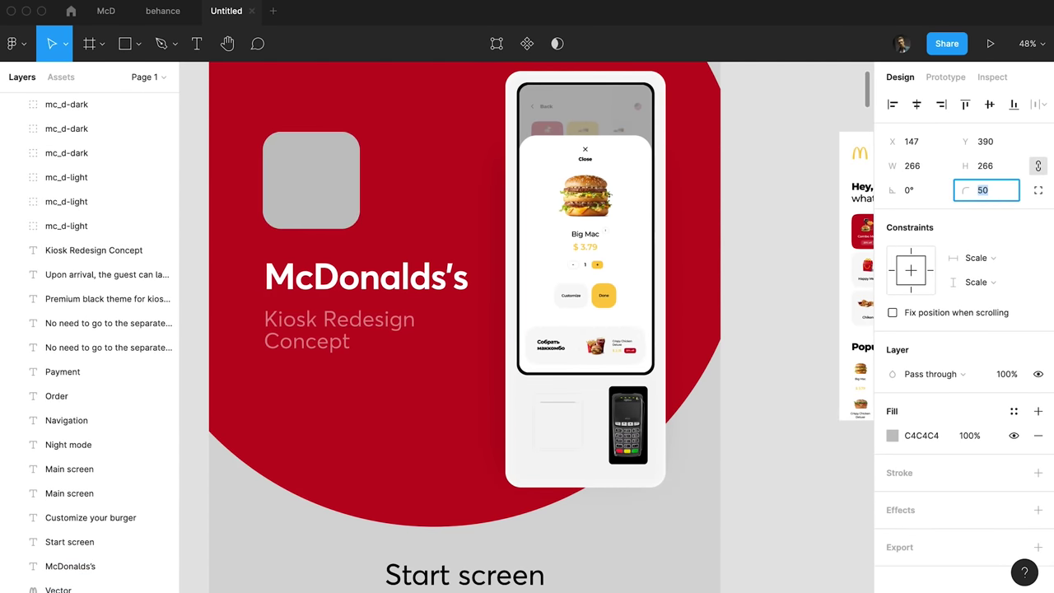
# Fill the rounded square with black and reduce its opacity.
pyautogui.click(893, 435)
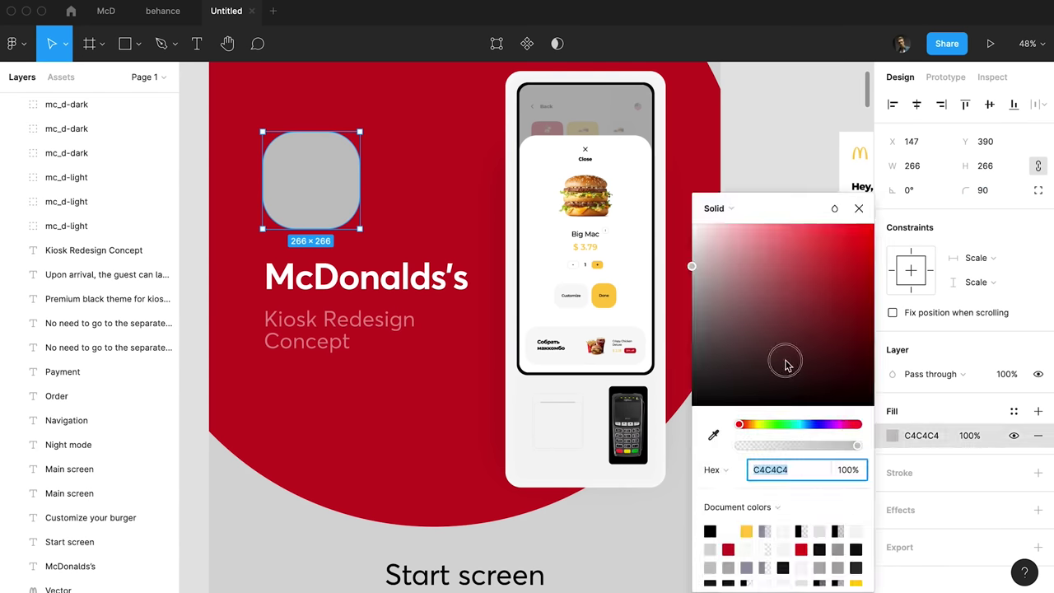
pyautogui.moveTo(788, 365); pyautogui.dragTo(774, 412)
pyautogui.click(341, 179)
pyautogui.press('1')
pyautogui.press('2')
# Reinsert the rounded square in the layer stack so it sits behind the yellow logo.
pyautogui.press('Delete')
pyautogui.click(325, 185)
pyautogui.press('super+v')
pyautogui.press('super+[')
# Scale down the yellow header logo and center it on the rounded square.
pyautogui.click(325, 175)
pyautogui.moveTo(331, 154); pyautogui.dragTo(322, 161)
pyautogui.moveTo(316, 173); pyautogui.dragTo(330, 170)
pyautogui.keyDown('shift'); pyautogui.click(339, 156); pyautogui.keyUp('shift')
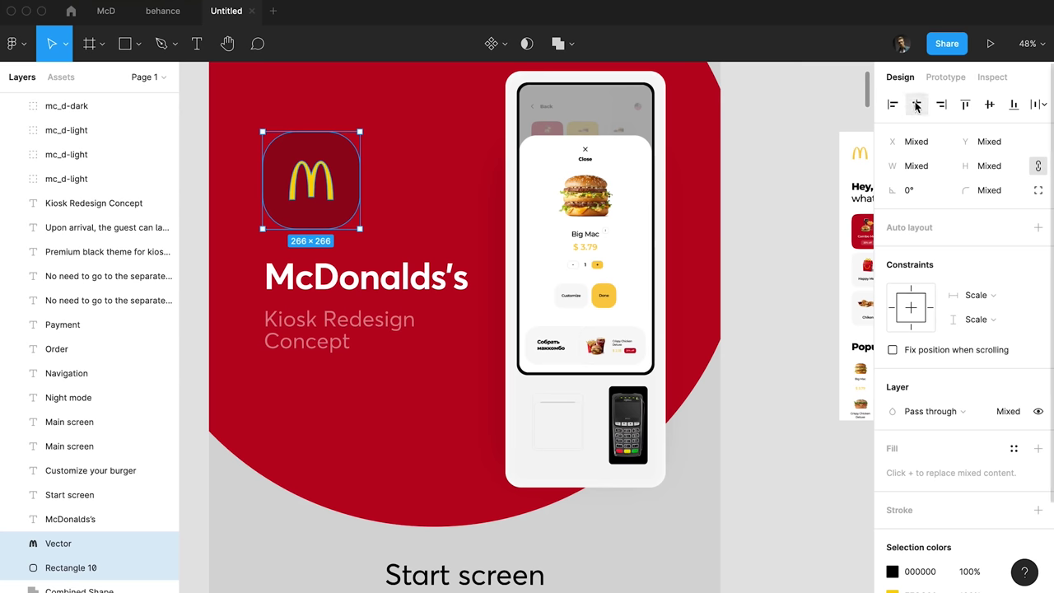
# Refine the rounded square behind the logo to 220 × 220 with corner radius 70 and 10% opacity.
pyautogui.click(331, 170)
pyautogui.click(382, 154)
pyautogui.click(333, 169)
pyautogui.click(999, 190)
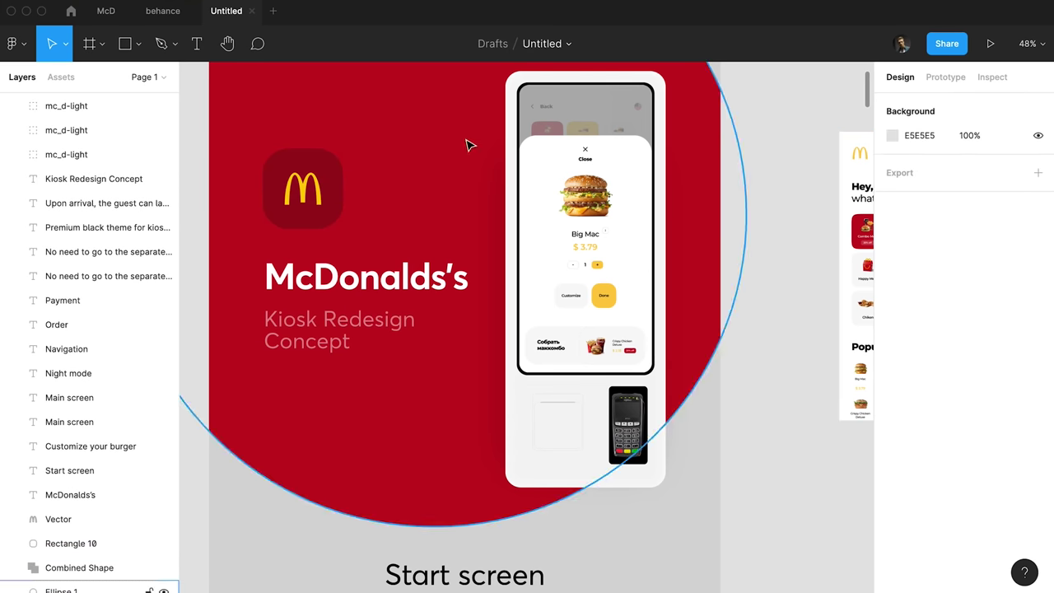
pyautogui.press('1')
pyautogui.scroll(2, 404, 197)
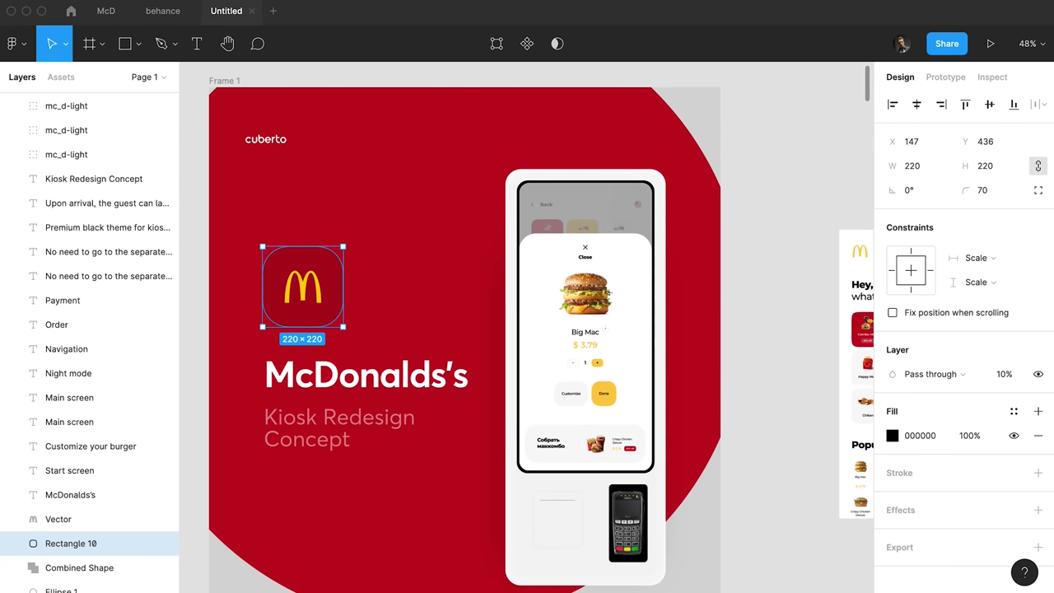
# Move the title, subtitle, yellow logo and rounded square 50 px left to line up with the cuberto logo.
pyautogui.click(315, 376)
pyautogui.keyDown('shift'); pyautogui.click(315, 417); pyautogui.keyUp('shift')
pyautogui.keyDown('shift'); pyautogui.click(302, 290); pyautogui.keyUp('shift')
pyautogui.keyDown('shift'); pyautogui.click(282, 264); pyautogui.keyUp('shift')
pyautogui.hotkey('shift', 'Left')
pyautogui.hotkey('shift', 'Left')
pyautogui.hotkey('shift', 'Left')
pyautogui.hotkey('shift', 'Left')
pyautogui.hotkey('shift', 'Left')
pyautogui.click(265, 139)
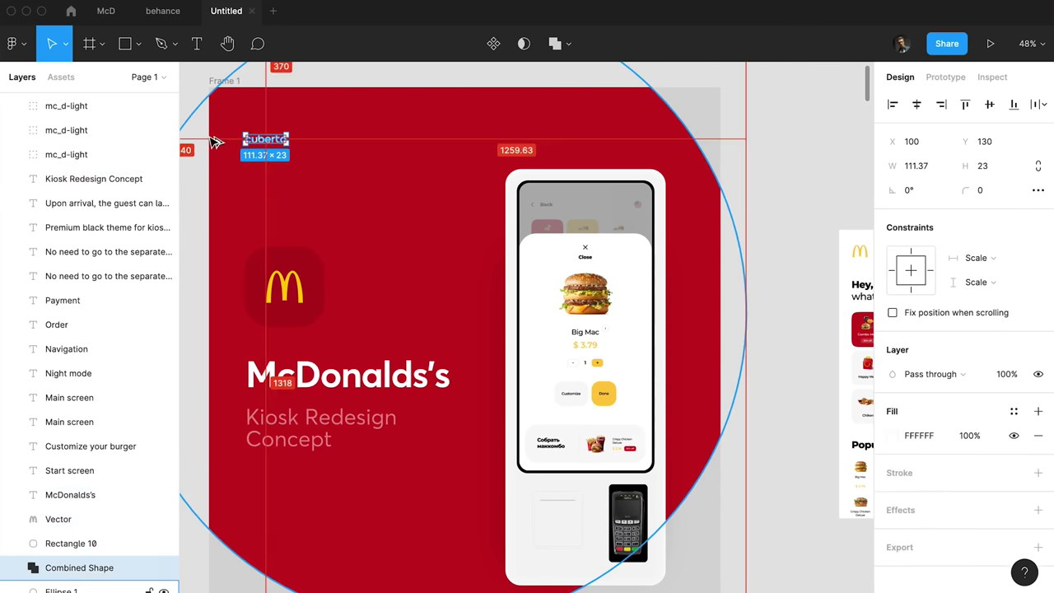
# Set the Start screen heading to Bold with -3% letter spacing.
pyautogui.scroll(-5, 216, 142)
pyautogui.click(465, 245)
pyautogui.press('super+b')
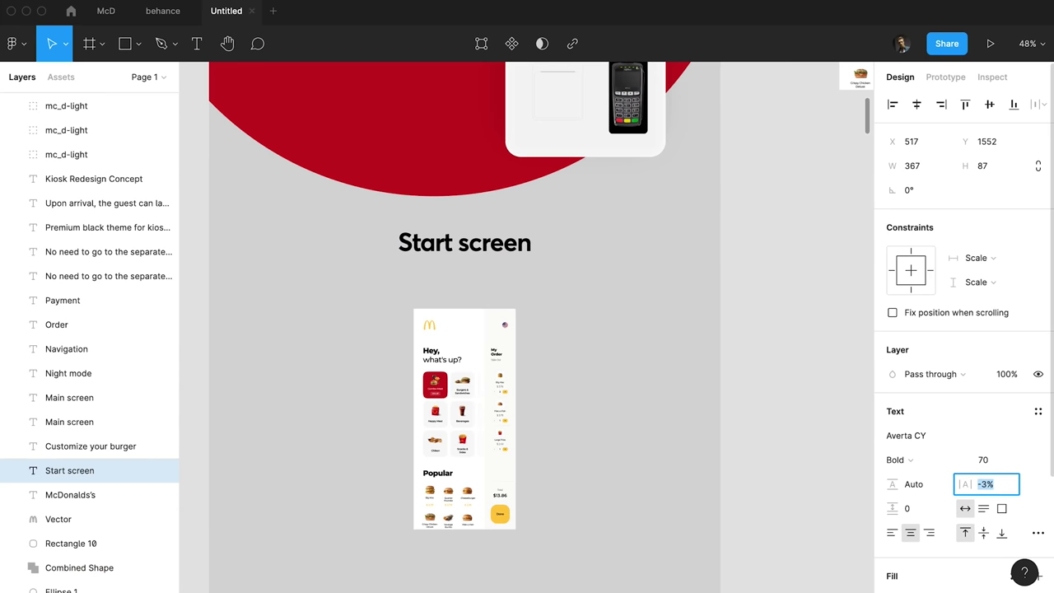
pyautogui.click(633, 318)
# Move the Start screen heading 60 px down, away from the red header circle.
pyautogui.click(501, 247)
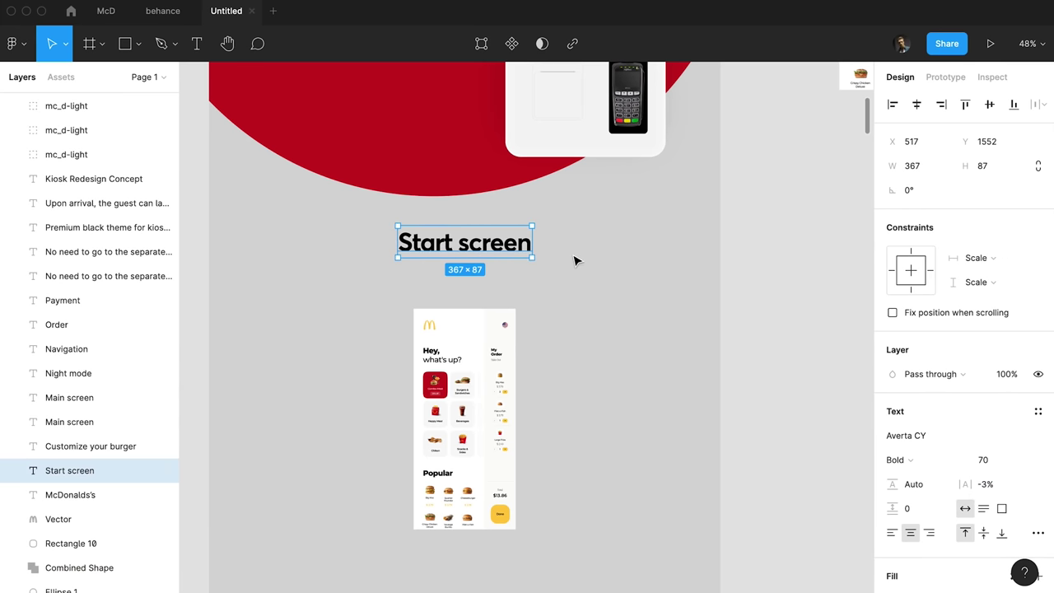
pyautogui.scroll(1, 576, 260)
pyautogui.hotkey('shift', 'Down')
pyautogui.hotkey('shift', 'Down')
pyautogui.hotkey('shift', 'Down')
pyautogui.hotkey('shift', 'Down')
pyautogui.hotkey('shift', 'Down')
pyautogui.hotkey('shift', 'Down')
# Move the kiosk screen mockup under the Start screen heading down to Y 1893.
pyautogui.click(470, 351)
pyautogui.hotkey('shift', 'Down')
pyautogui.hotkey('shift', 'Down')
pyautogui.hotkey('shift', 'Down')
pyautogui.hotkey('shift', 'Down')
pyautogui.hotkey('shift', 'Down')
pyautogui.hotkey('shift', 'Down')
pyautogui.hotkey('shift', 'Down')
pyautogui.hotkey('shift', 'Down')
pyautogui.hotkey('shift', 'Down')
pyautogui.hotkey('shift', 'Down')
pyautogui.hotkey('shift', 'Down')
# Resize the red header circle to 2062 × 2062 and reposition it at X -635, Y -529.
pyautogui.scroll(4, 492, 354)
pyautogui.scroll(-2, 485, 320)
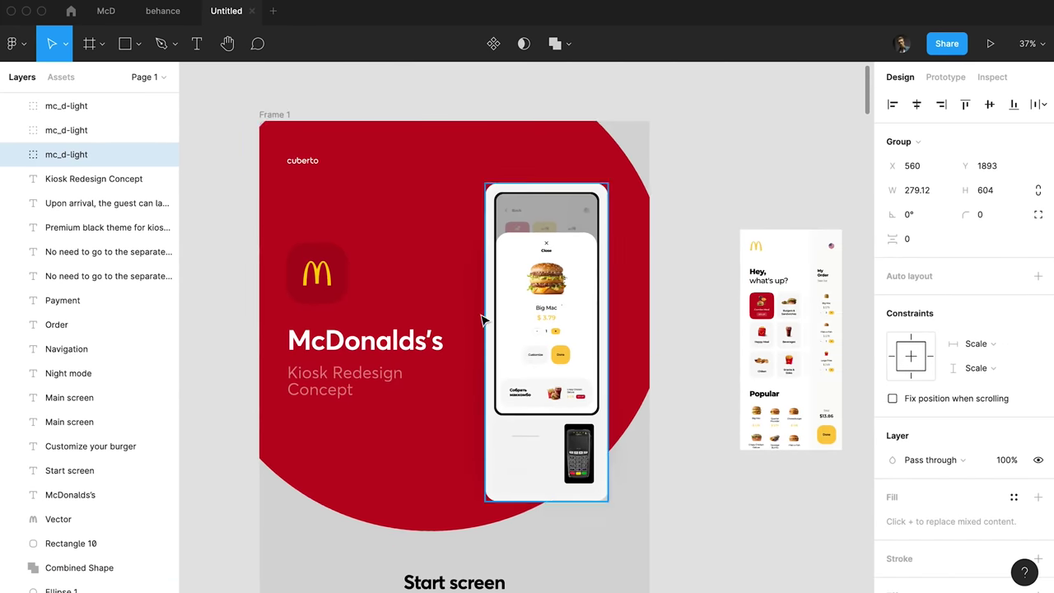
pyautogui.click(482, 320)
pyautogui.scroll(3, 321, 136)
pyautogui.moveTo(186, 122); pyautogui.dragTo(242, 178)
pyautogui.scroll(-6, 499, 208)
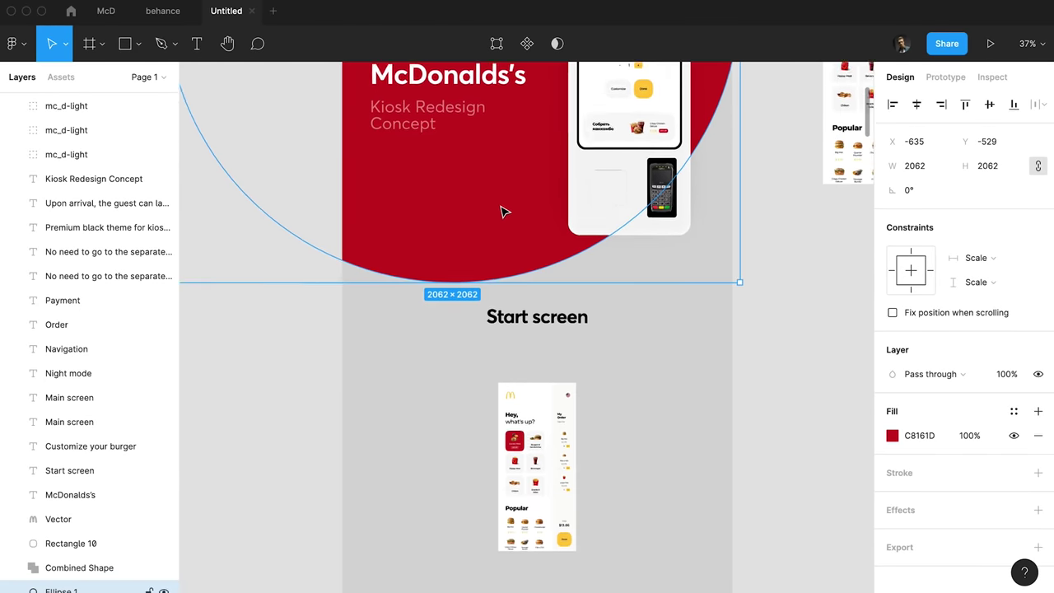
# Move the Start screen heading and its mockup together further down below the red circle.
pyautogui.moveTo(616, 129); pyautogui.dragTo(449, 453)
pyautogui.moveTo(527, 252); pyautogui.dragTo(528, 314)
# Fill Frame 1 with a light beige, E5E2D8, based on the hue sampled from the yellow logo.
pyautogui.scroll(5, 663, 214)
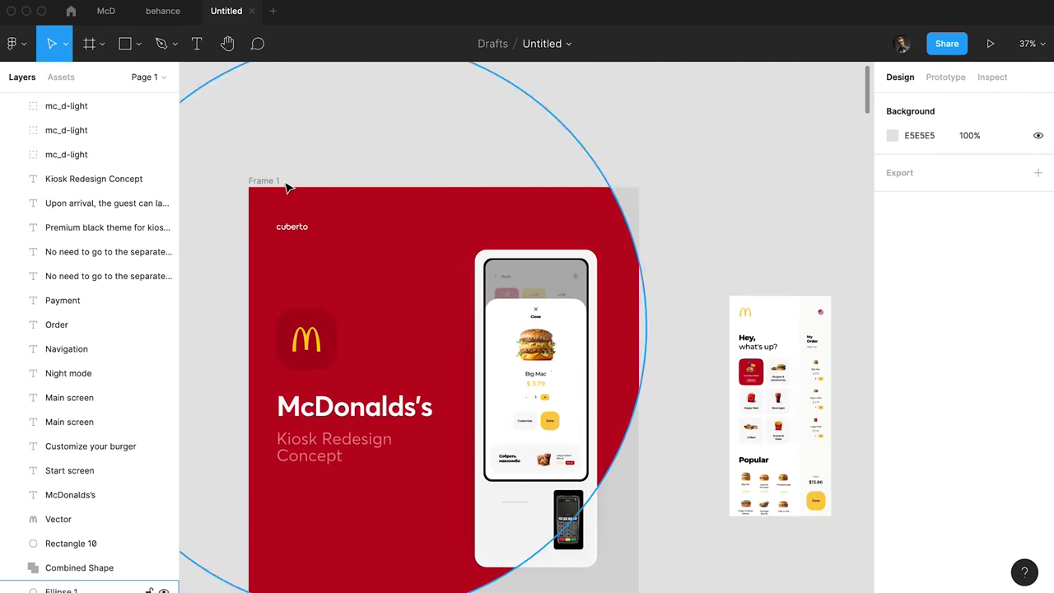
pyautogui.click(285, 185)
pyautogui.scroll(-3, 287, 188)
pyautogui.click(893, 437)
pyautogui.click(713, 434)
pyautogui.click(745, 76)
pyautogui.click(705, 239)
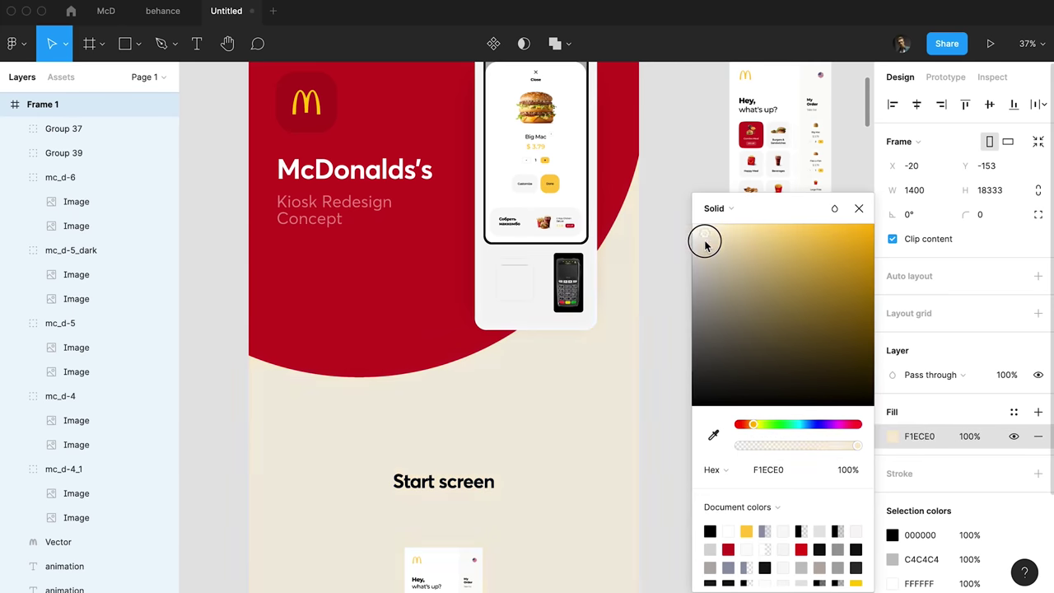
pyautogui.click(859, 209)
pyautogui.click(853, 221)
# Set the canvas background color to white.
pyautogui.click(893, 135)
pyautogui.moveTo(710, 171); pyautogui.dragTo(627, 96)
pyautogui.click(859, 139)
# Lighten Frame 1's beige fill to EFEDE7.
pyautogui.scroll(3, 605, 407)
pyautogui.click(258, 74)
pyautogui.scroll(-3, 452, 156)
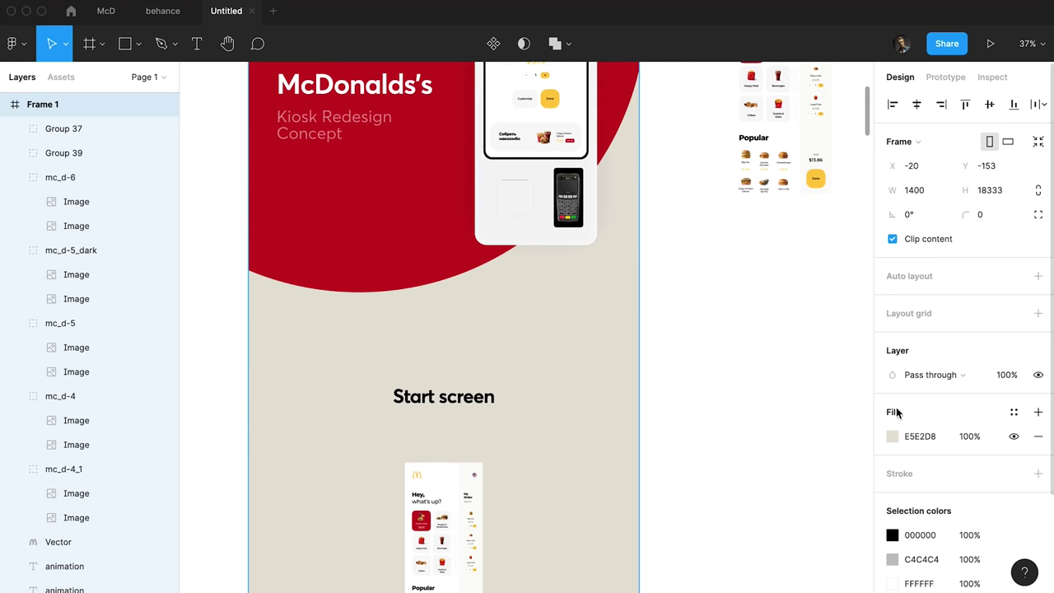
pyautogui.click(893, 436)
pyautogui.click(703, 236)
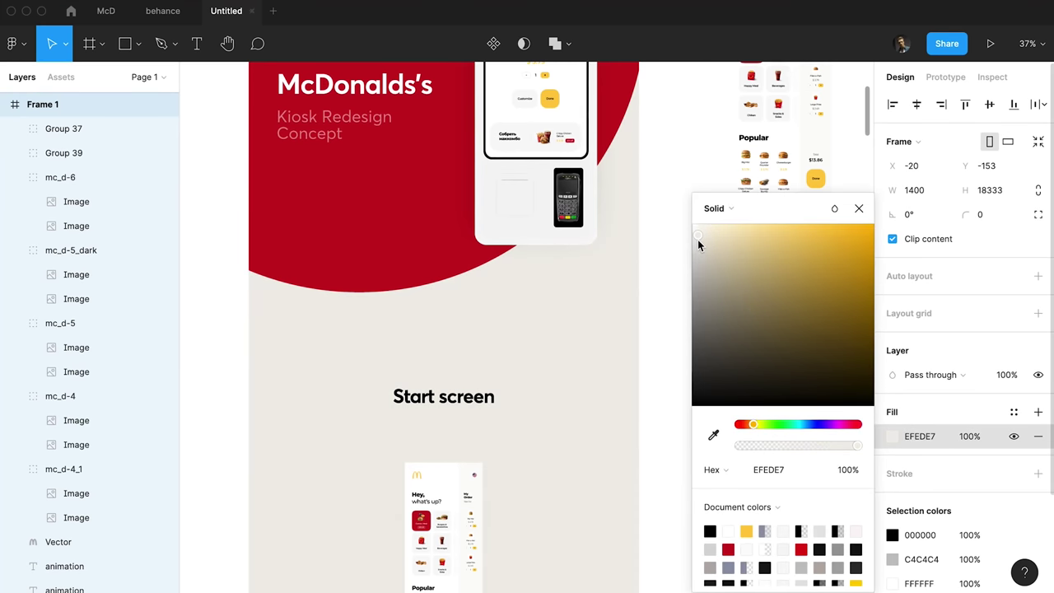
pyautogui.press('Escape')
pyautogui.press('Escape')
# Paste the mc_d-0 screen near the Start screen heading and scale it down to 360.45 × 780.
pyautogui.scroll(-3, 703, 337)
pyautogui.hotkey('ctrl', 'v')
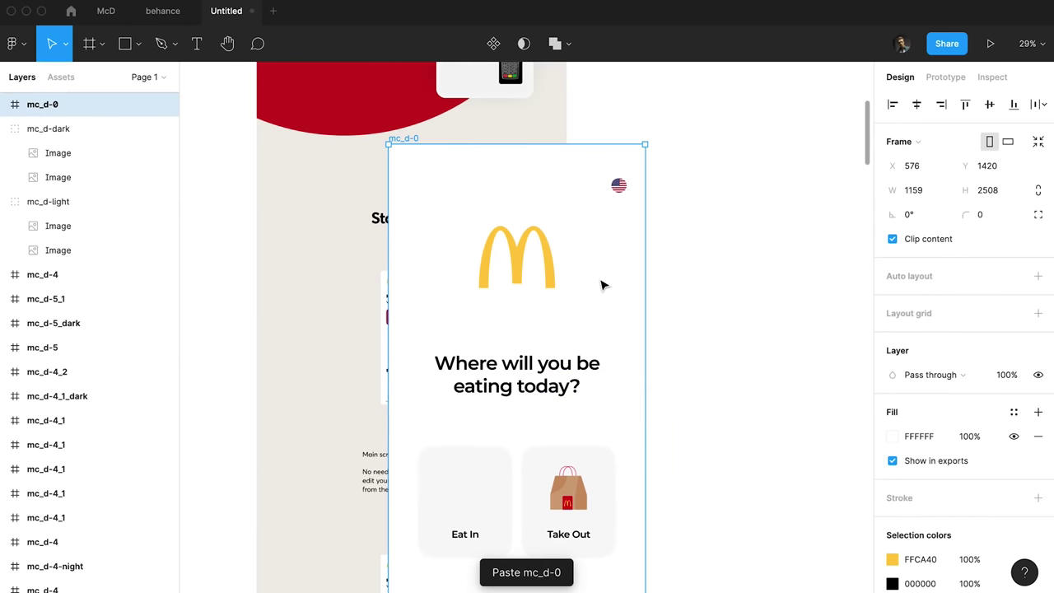
pyautogui.moveTo(649, 145); pyautogui.dragTo(579, 171)
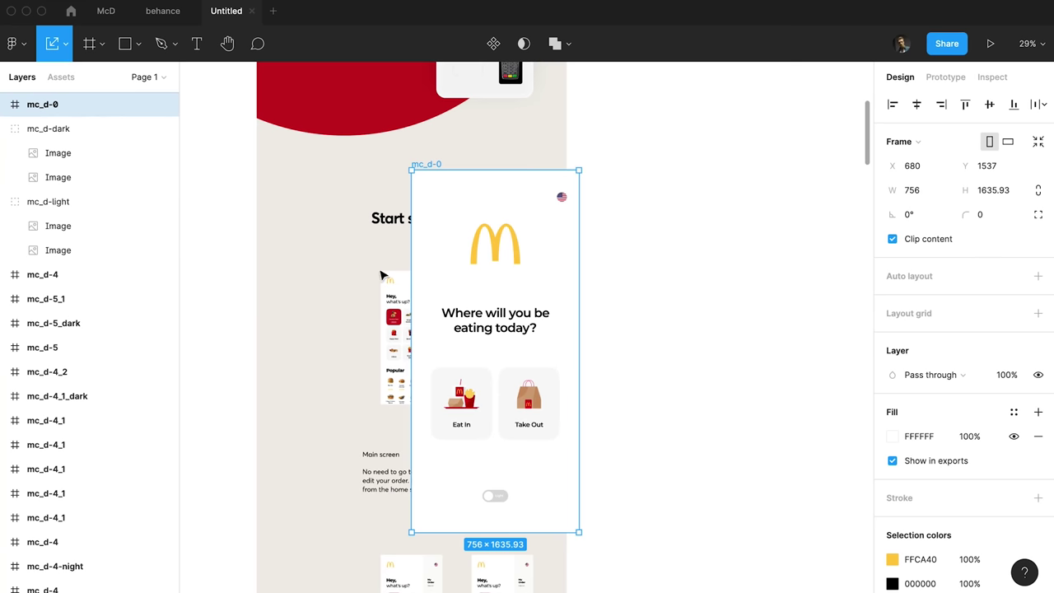
pyautogui.scroll(2, 381, 276)
pyautogui.moveTo(423, 257); pyautogui.dragTo(459, 93)
pyautogui.moveTo(608, 458); pyautogui.dragTo(442, 351)
# Replace the old mockup under the Start screen heading with mc_d-0 and give it a corner radius of 50.
pyautogui.scroll(5, 486, 247)
pyautogui.scroll(-5, 454, 289)
pyautogui.scroll(-3, 424, 396)
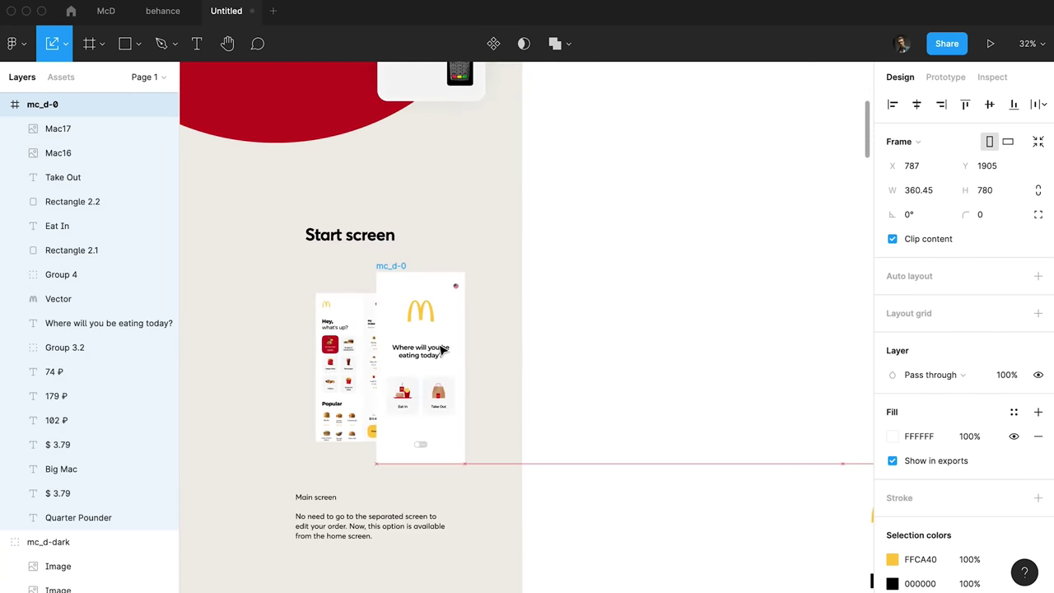
pyautogui.click(354, 354)
pyautogui.press('Delete')
pyautogui.moveTo(395, 269); pyautogui.dragTo(342, 269)
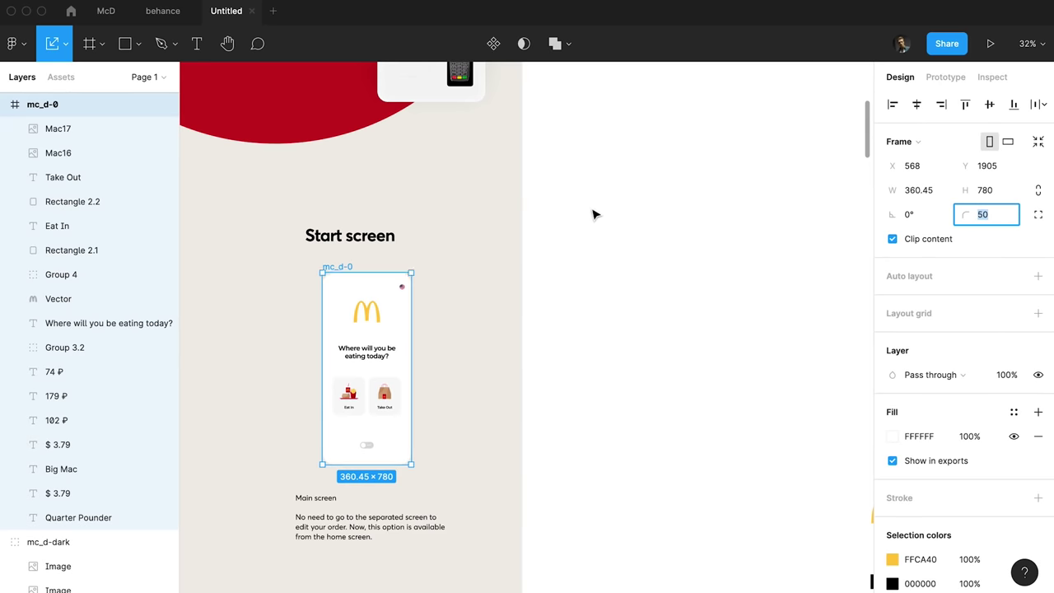
# Replace mc_d-0 in the layout with a flattened image version, centered horizontally in Frame 1 below the Start screen heading.
pyautogui.scroll(-5, 585, 206)
pyautogui.moveTo(344, 100); pyautogui.dragTo(355, 156)
pyautogui.press('super+e')
pyautogui.click(344, 99)
pyautogui.press('Delete')
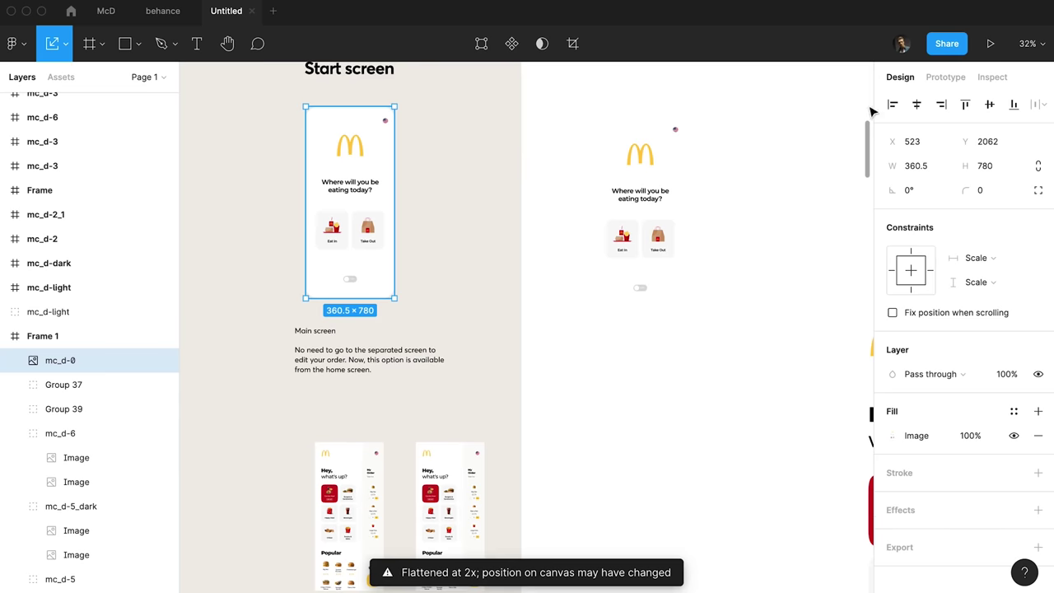
pyautogui.scroll(1, 472, 206)
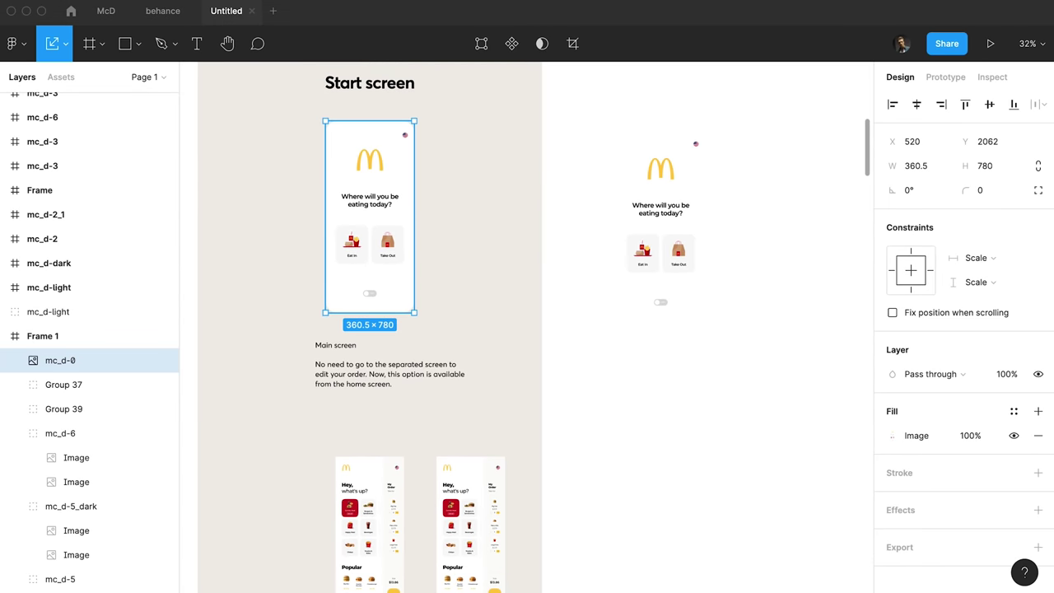
# Try a second copy of the start screen image beside the first one and remove it.
pyautogui.click(638, 152)
pyautogui.moveTo(667, 184); pyautogui.dragTo(481, 180)
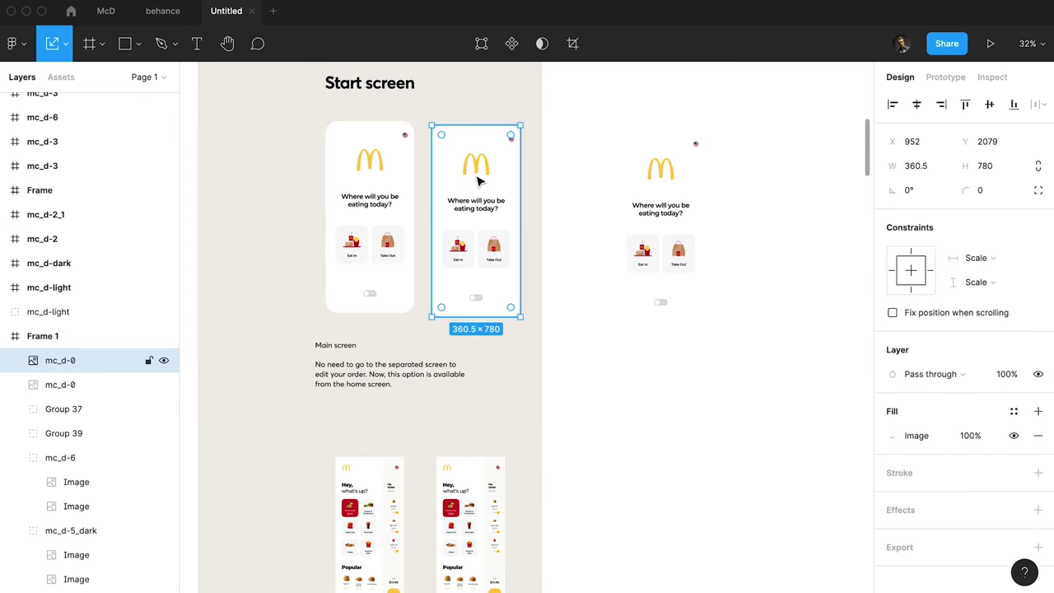
pyautogui.press('Delete')
# Move the start screen image down to Y 2198.
pyautogui.hscroll(-1, 478, 179)
pyautogui.moveTo(397, 205); pyautogui.dragTo(396, 238)
pyautogui.scroll(-5, 396, 238)
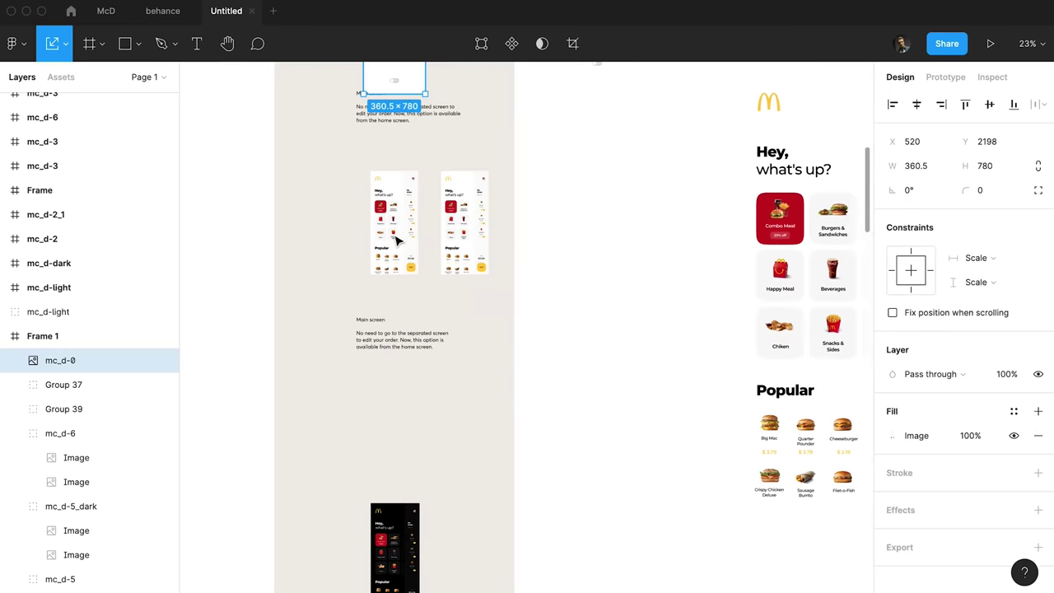
# Select all sections below the start screen image and move them down to free up space beneath it.
pyautogui.moveTo(527, 384); pyautogui.dragTo(316, 95)
pyautogui.moveTo(393, 116); pyautogui.dragTo(364, 242)
pyautogui.scroll(-4, 445, 218)
pyautogui.moveTo(536, 184); pyautogui.dragTo(308, 552)
pyautogui.scroll(-3, 323, 287)
pyautogui.moveTo(529, 290); pyautogui.dragTo(286, 442)
pyautogui.scroll(-4, 560, 153)
pyautogui.moveTo(549, 155); pyautogui.dragTo(231, 442)
pyautogui.scroll(3, 400, 461)
pyautogui.scroll(10, 400, 461)
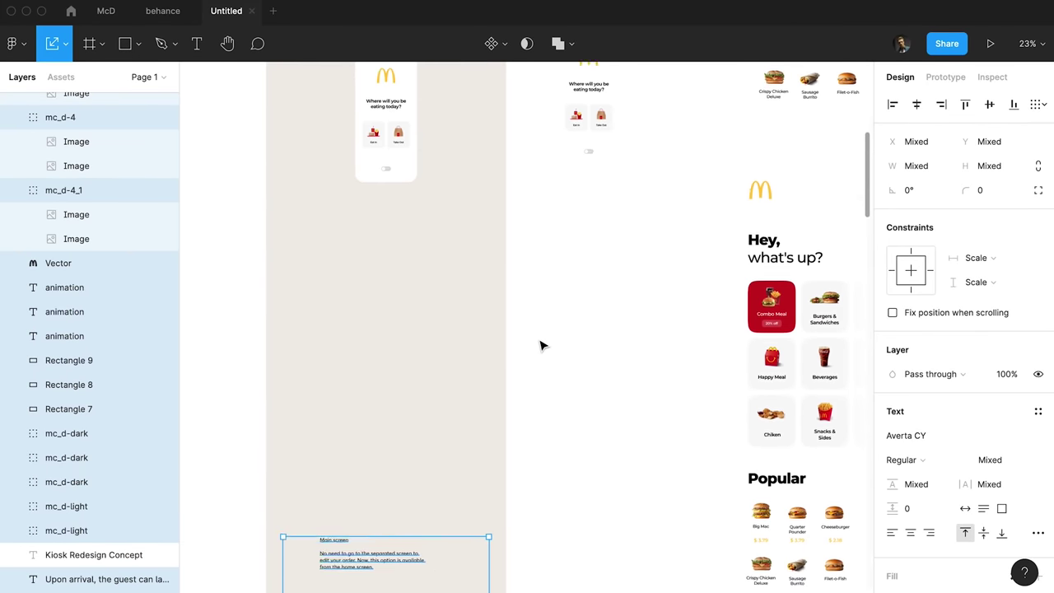
pyautogui.click(541, 346)
# Duplicate the Start screen heading below the mockup as "Main" at size 450 and color it with the header's red.
pyautogui.scroll(3, 541, 346)
pyautogui.moveTo(389, 184); pyautogui.dragTo(341, 525)
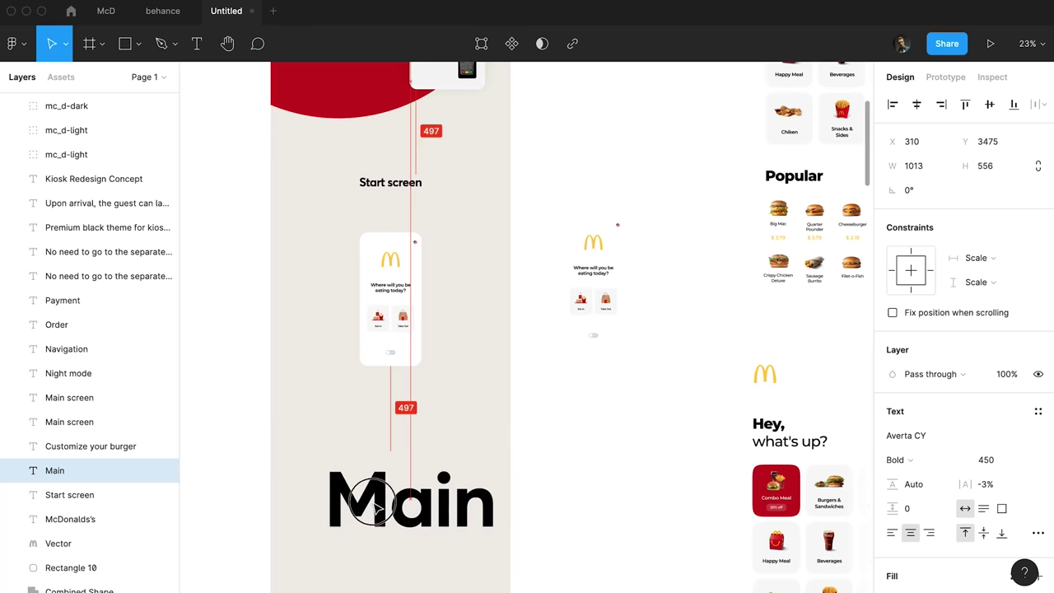
pyautogui.press('i')
pyautogui.click(359, 115)
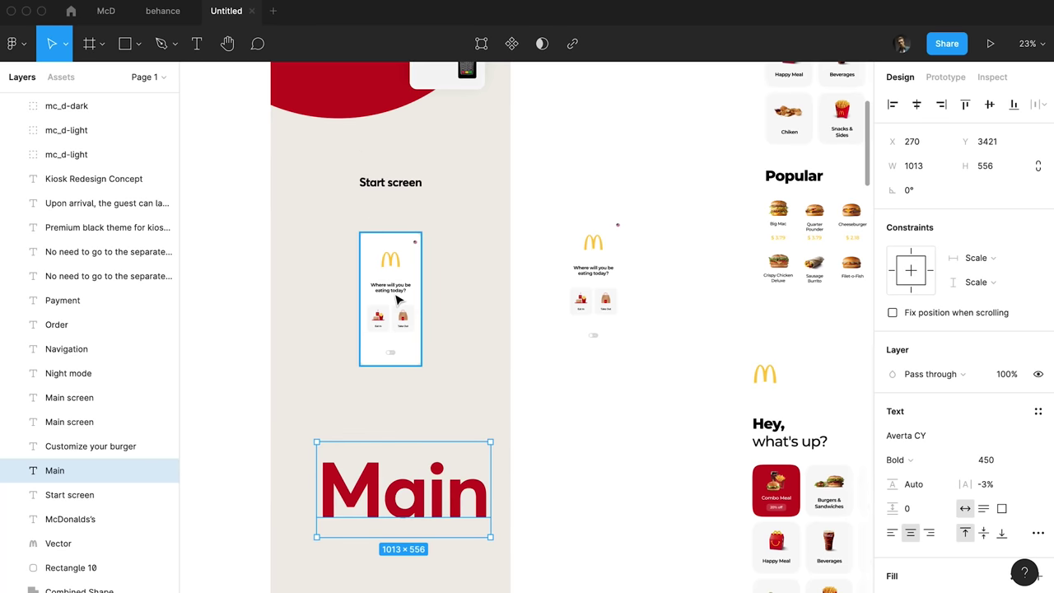
# Set the Main heading's size to 650 and shift it slightly right and up.
pyautogui.scroll(-3, 399, 301)
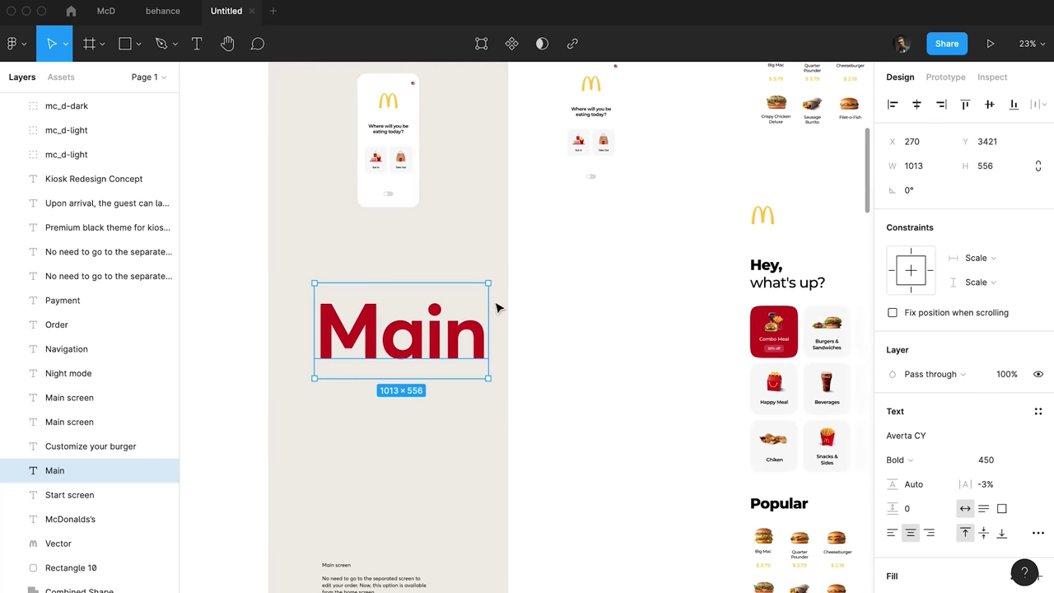
pyautogui.write('650')
pyautogui.press('Return')
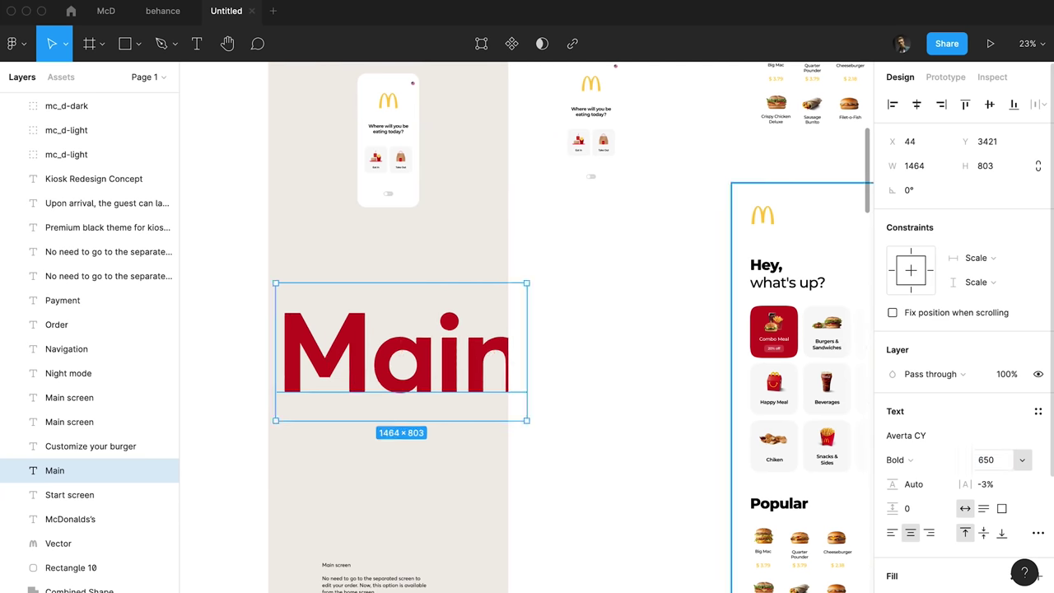
pyautogui.moveTo(346, 368); pyautogui.dragTo(371, 355)
# Add a 1902 × 1902 circle filled with yellow FFCA40 and place it behind the Main heading and start screen image.
pyautogui.click(426, 346)
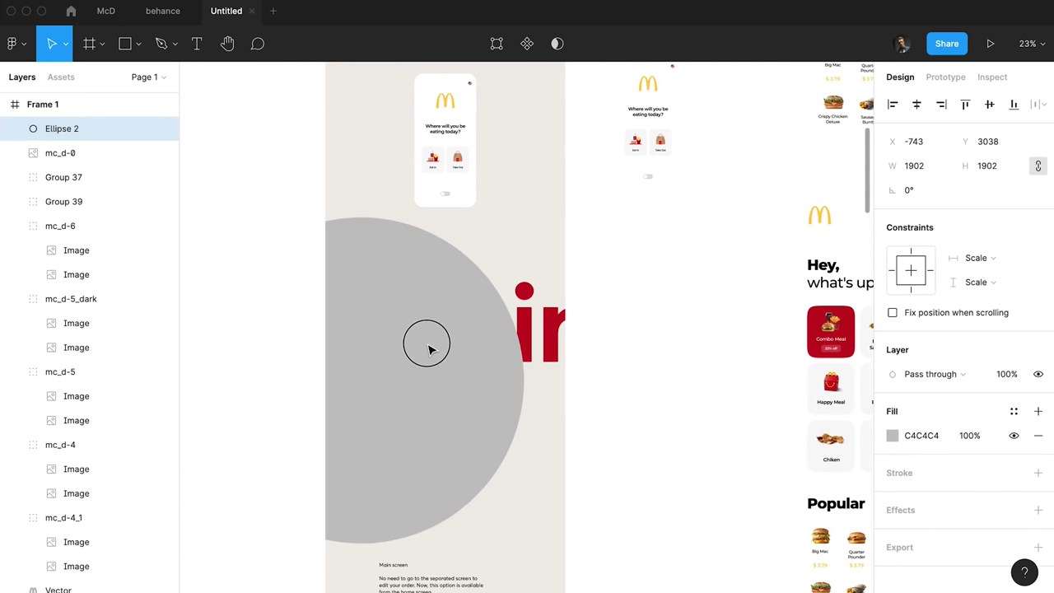
pyautogui.hotkey('ctrl', 'shift', '[')
pyautogui.moveTo(395, 421); pyautogui.dragTo(423, 370)
pyautogui.scroll(5, 424, 369)
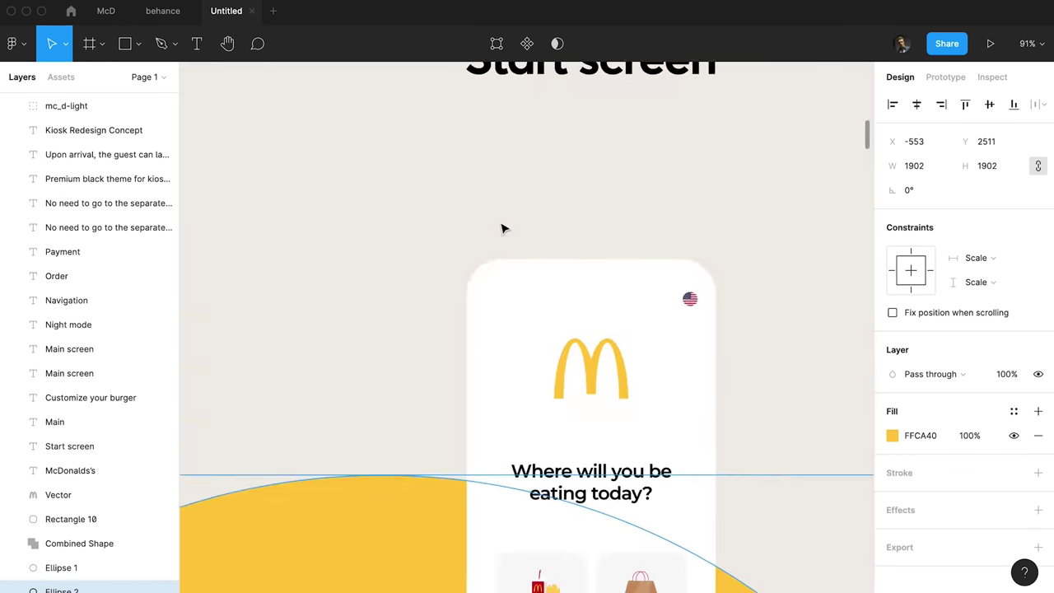
# Enlarge the yellow circle to 2078 × 2078 and give it a white outside stroke of 4.
pyautogui.scroll(-5, 502, 228)
pyautogui.hscroll(2, 497, 255)
pyautogui.scroll(-1, 527, 370)
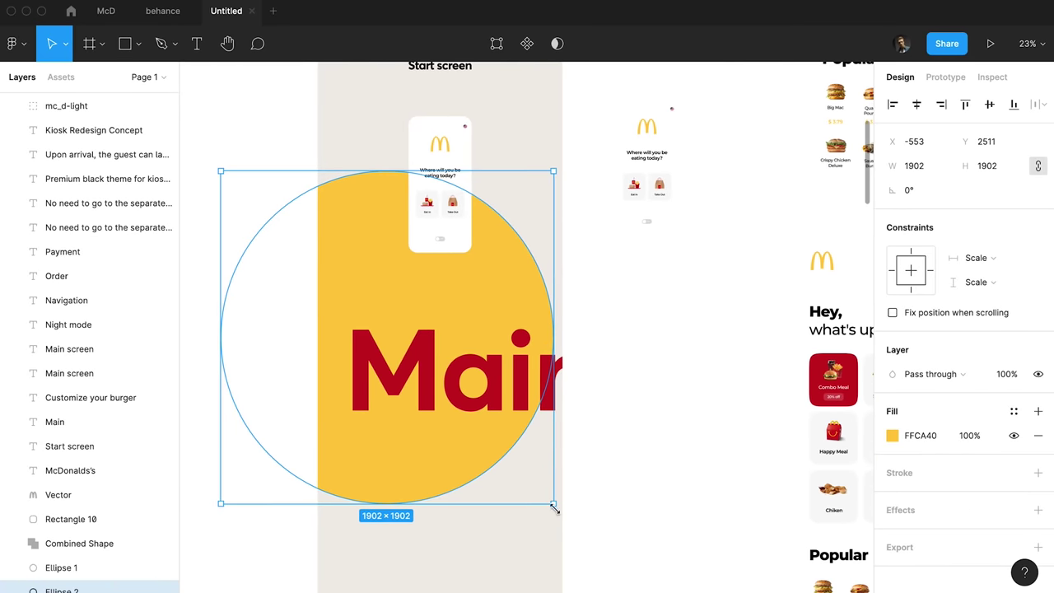
pyautogui.moveTo(555, 503); pyautogui.dragTo(579, 534)
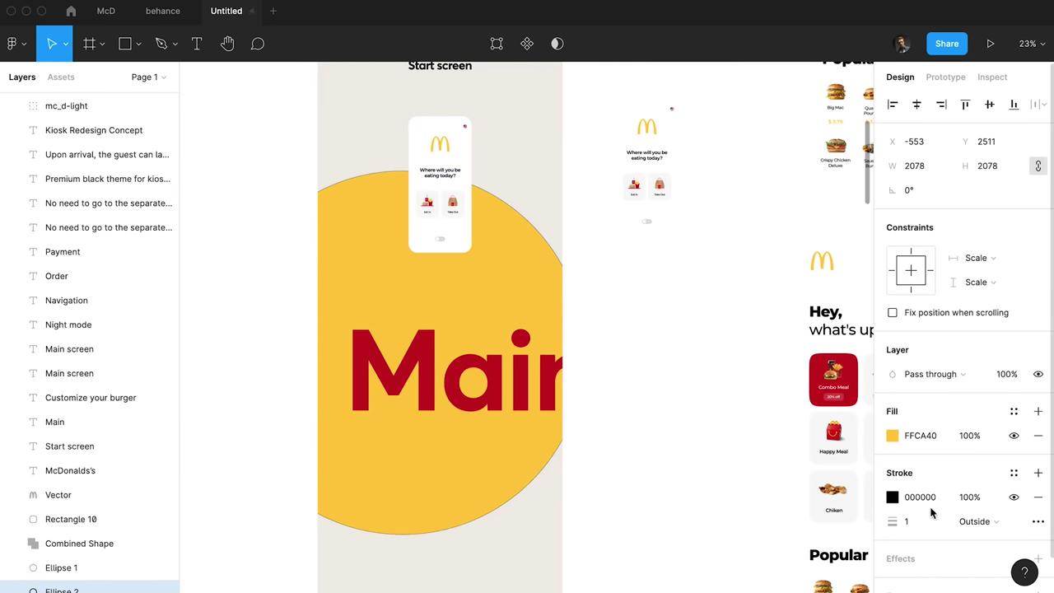
pyautogui.write('4')
pyautogui.click(892, 497)
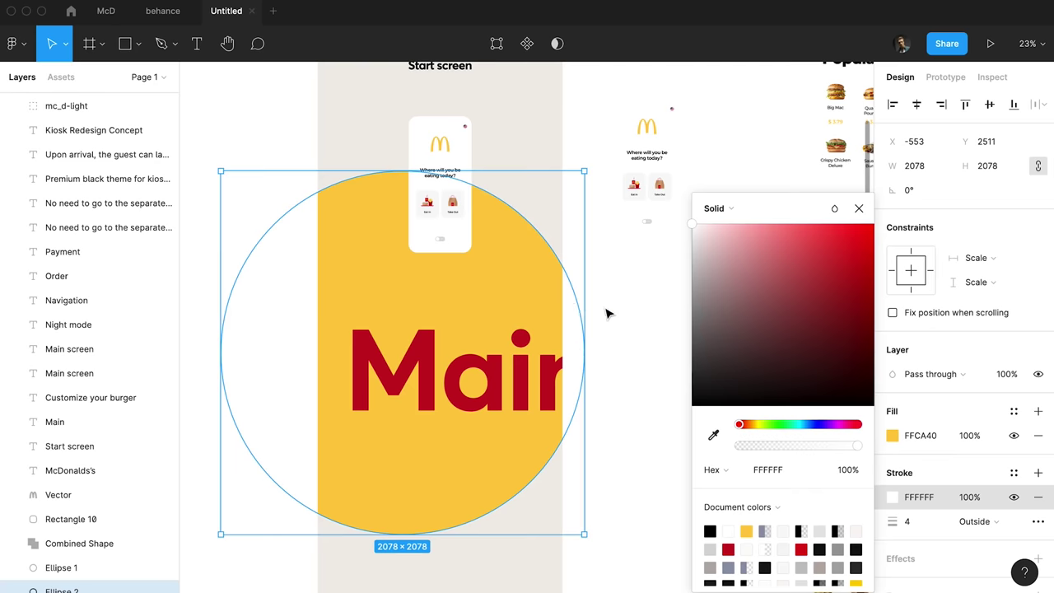
pyautogui.click(606, 314)
# Duplicate the yellow circle down and to the right at X 149, Y 3332, overlapping the first one.
pyautogui.scroll(-1, 606, 313)
pyautogui.moveTo(393, 229); pyautogui.dragTo(493, 350)
pyautogui.scroll(-3, 490, 354)
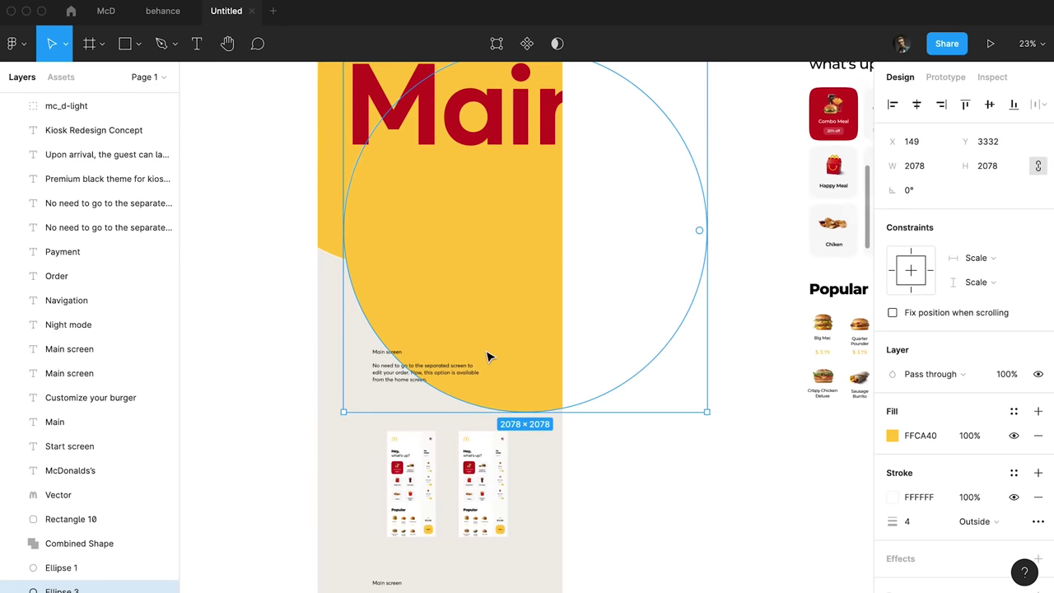
# Move all sections below the Main heading down, clear of the yellow circles, leaving the second circle in place.
pyautogui.scroll(-3, 486, 329)
pyautogui.scroll(-8, 494, 333)
pyautogui.moveTo(540, 427); pyautogui.dragTo(386, 171)
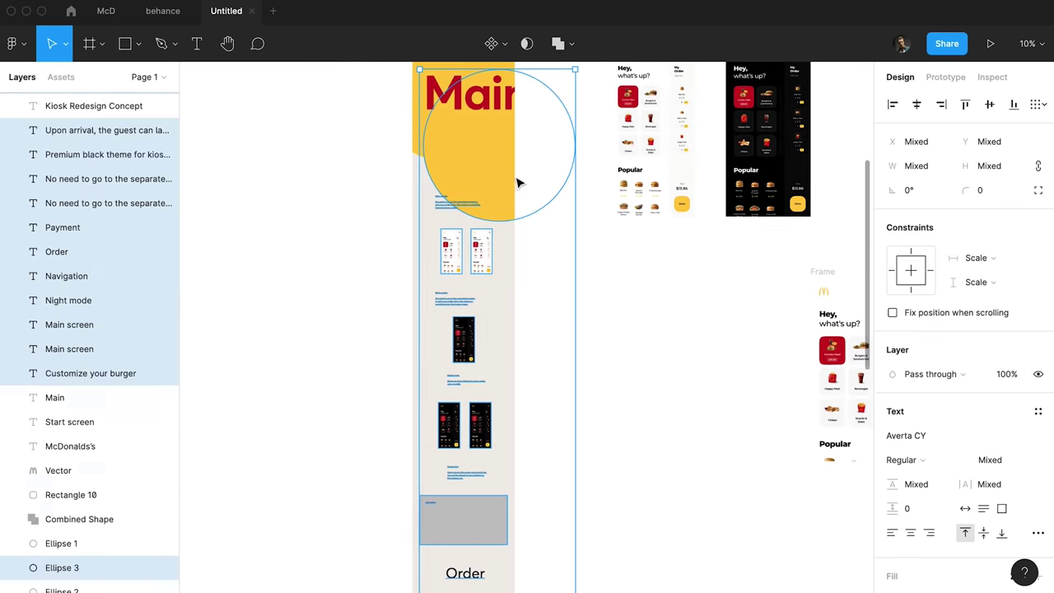
pyautogui.keyDown('shift'); pyautogui.click(499, 185); pyautogui.keyUp('shift')
pyautogui.moveTo(479, 256); pyautogui.dragTo(479, 380)
pyautogui.click(496, 194)
# Duplicate the header's kiosk mockup below the Main heading and scale it to 571.04 × 1482.71.
pyautogui.scroll(5, 539, 400)
pyautogui.moveTo(454, 148); pyautogui.dragTo(407, 405)
pyautogui.scroll(4, 421, 419)
pyautogui.press('k')
pyautogui.moveTo(428, 218); pyautogui.dragTo(438, 174)
pyautogui.scroll(3, 434, 341)
pyautogui.moveTo(409, 413); pyautogui.dragTo(411, 356)
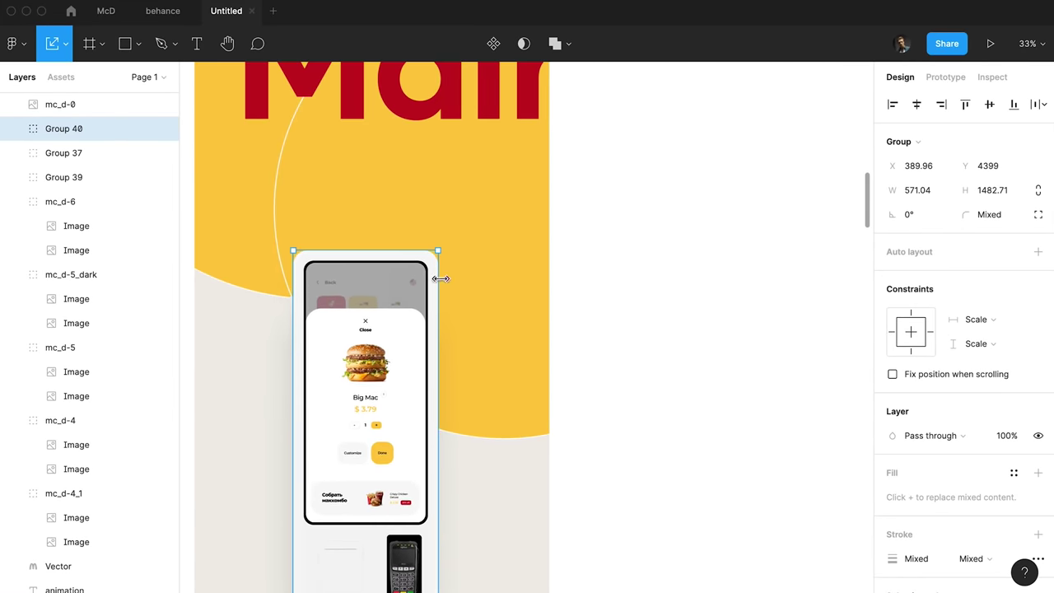
# Put the second yellow circle behind the first and move the duplicated kiosk mockup down to Y 4510.
pyautogui.click(458, 273)
pyautogui.moveTo(378, 410); pyautogui.dragTo(378, 439)
pyautogui.scroll(-2, 409, 378)
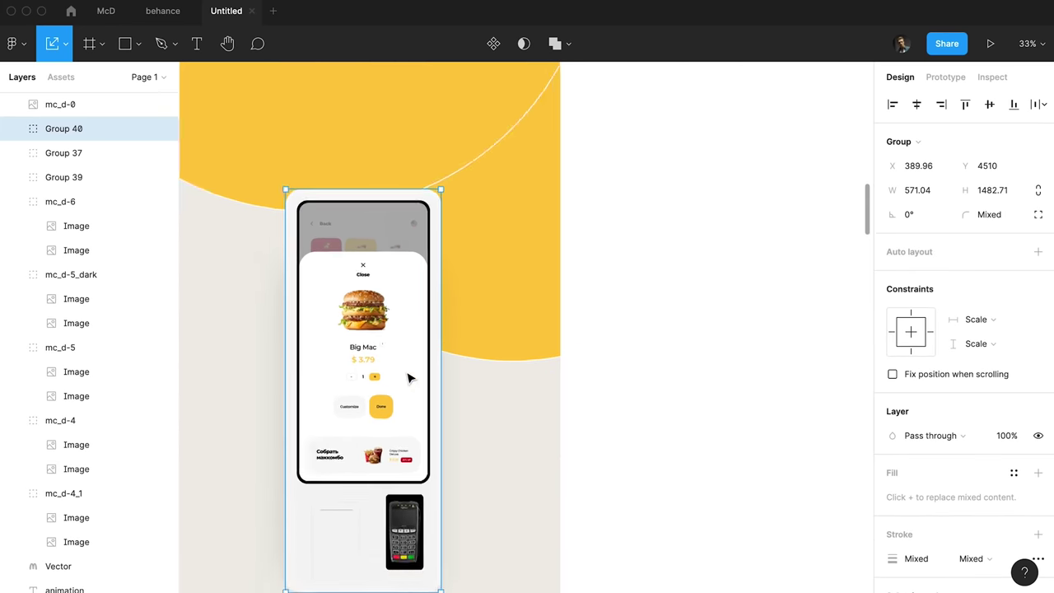
# Draw a wavy freehand underline about 357 × 20 beneath the Start screen heading with the Pencil tool.
pyautogui.scroll(10, 418, 377)
pyautogui.scroll(6, 417, 382)
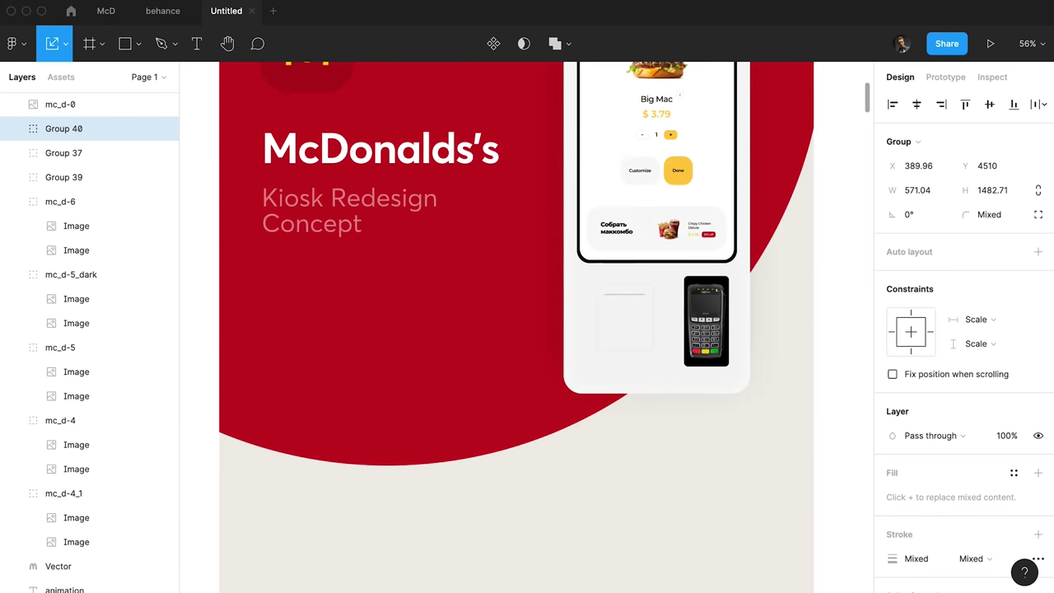
pyautogui.scroll(-6, 553, 364)
pyautogui.scroll(5, 563, 437)
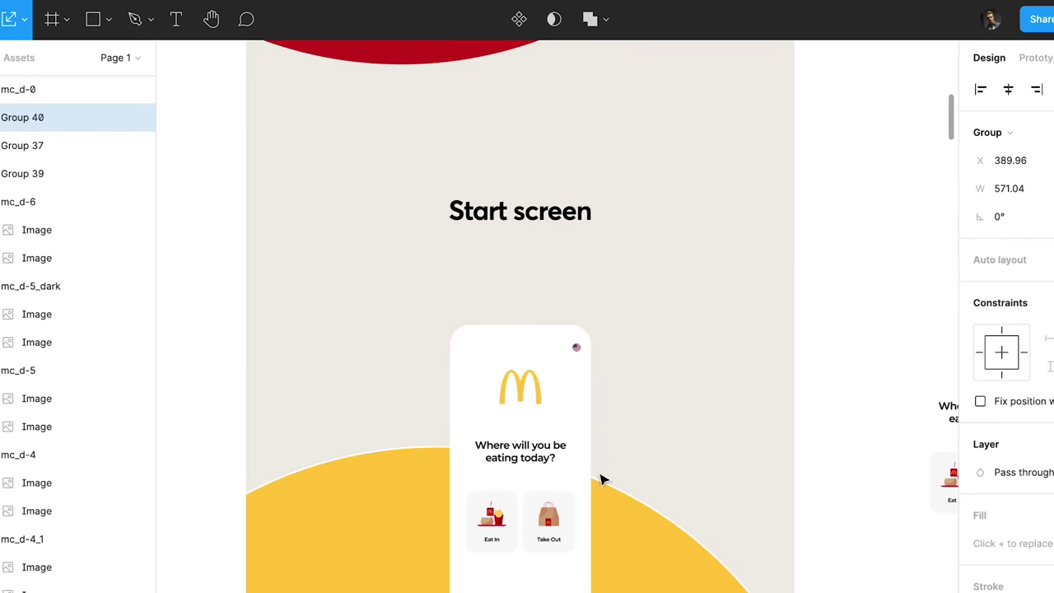
pyautogui.scroll(5, 473, 237)
pyautogui.press('p')
pyautogui.scroll(-1, 476, 238)
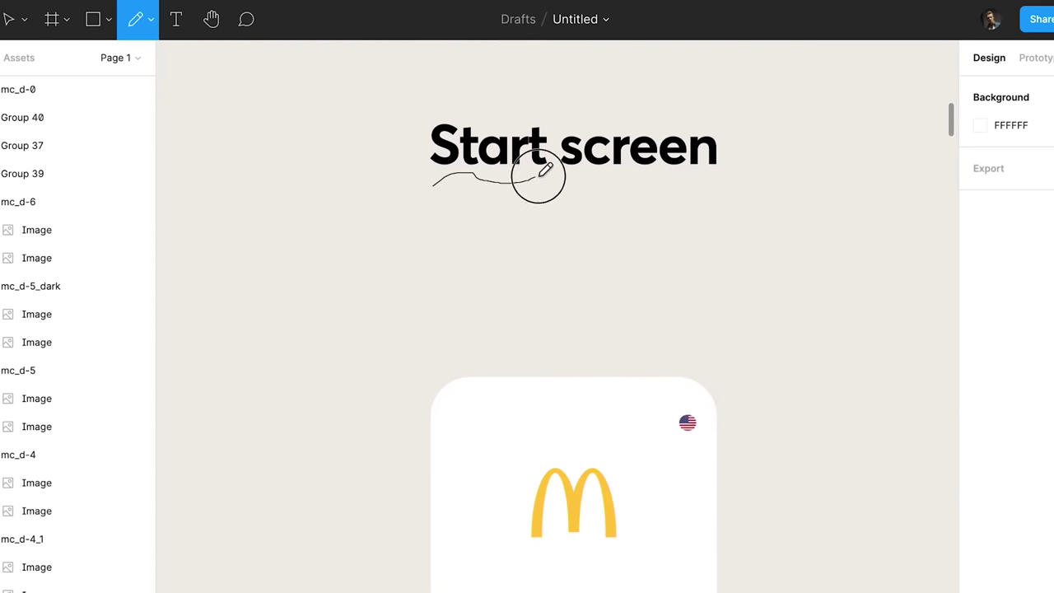
pyautogui.press('v')
# Give the wavy underline a yellow FFCA40 stroke of 4.
pyautogui.scroll(3, 722, 180)
pyautogui.click(650, 178)
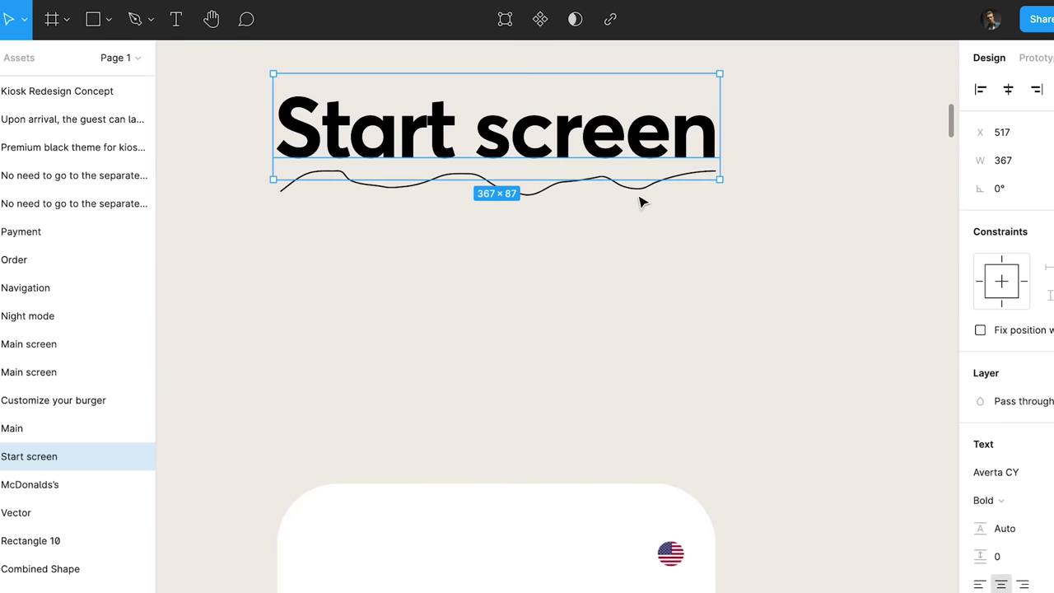
pyautogui.click(640, 198)
pyautogui.click(640, 189)
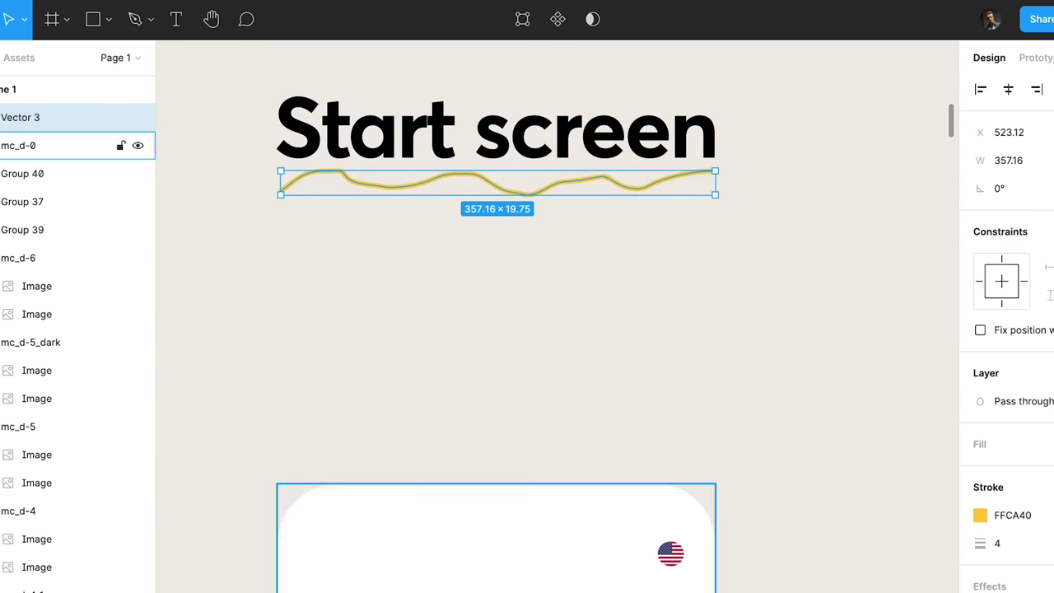
# Simplify the yellow wavy underline beneath the Start screen heading to seven points and smooth its curves, about 357 × 15 overall.
pyautogui.click(634, 190)
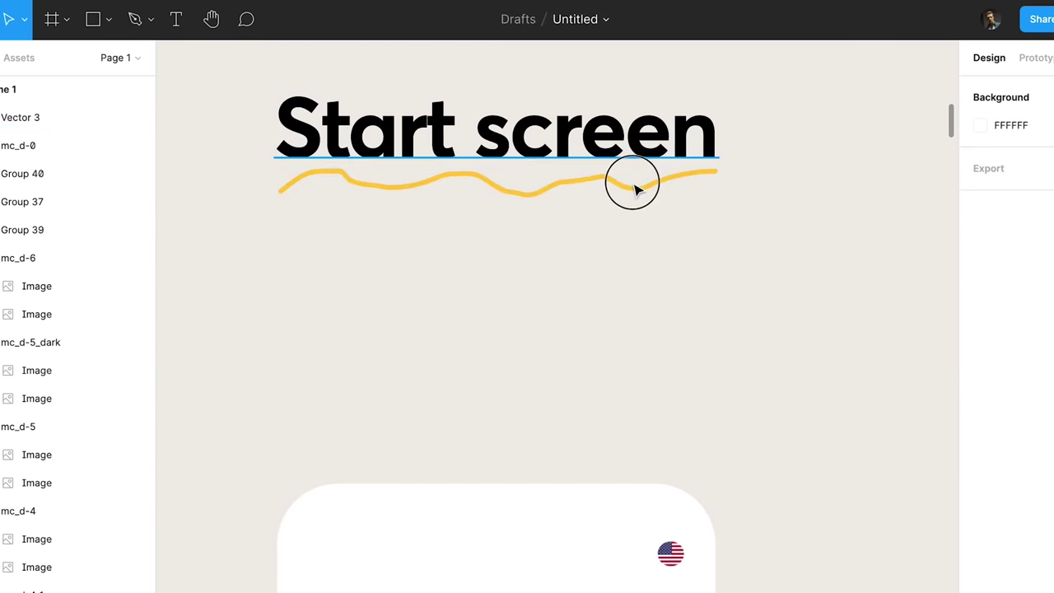
pyautogui.doubleClick(635, 190)
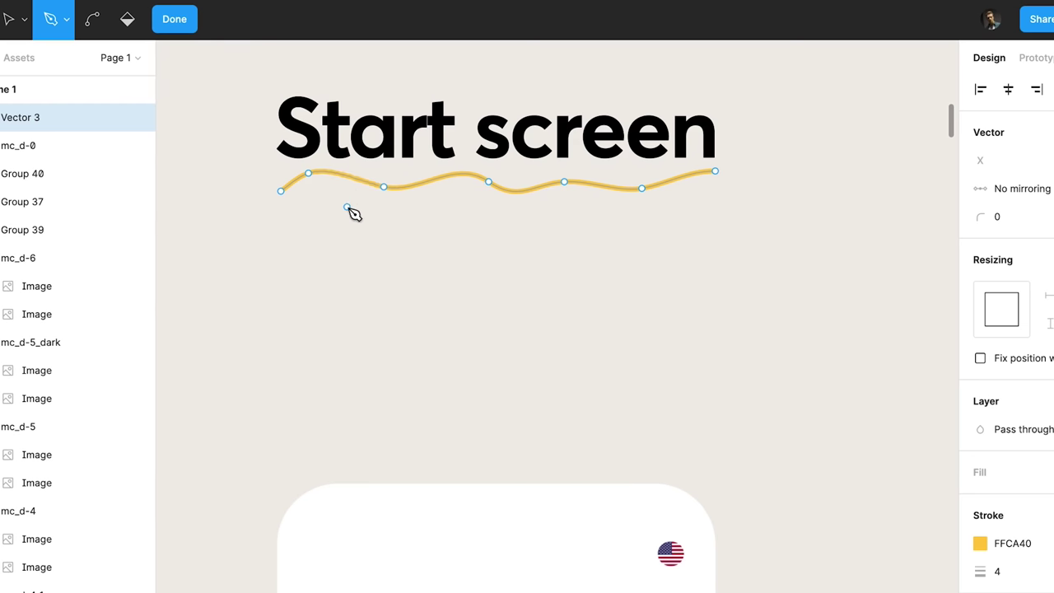
pyautogui.press('Escape')
pyautogui.press('Escape')
pyautogui.click(548, 194)
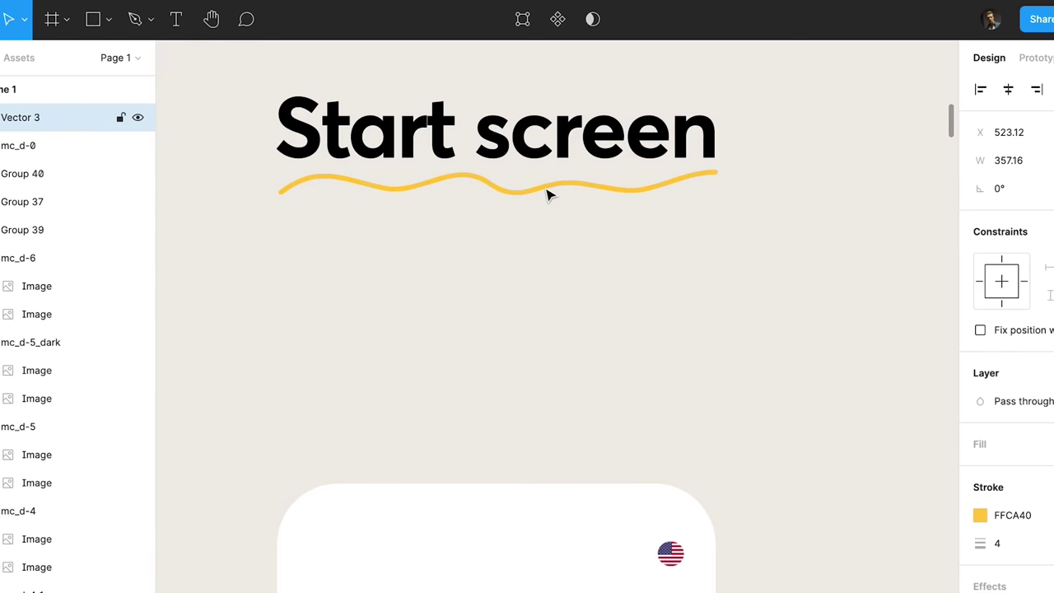
pyautogui.scroll(-10, 617, 234)
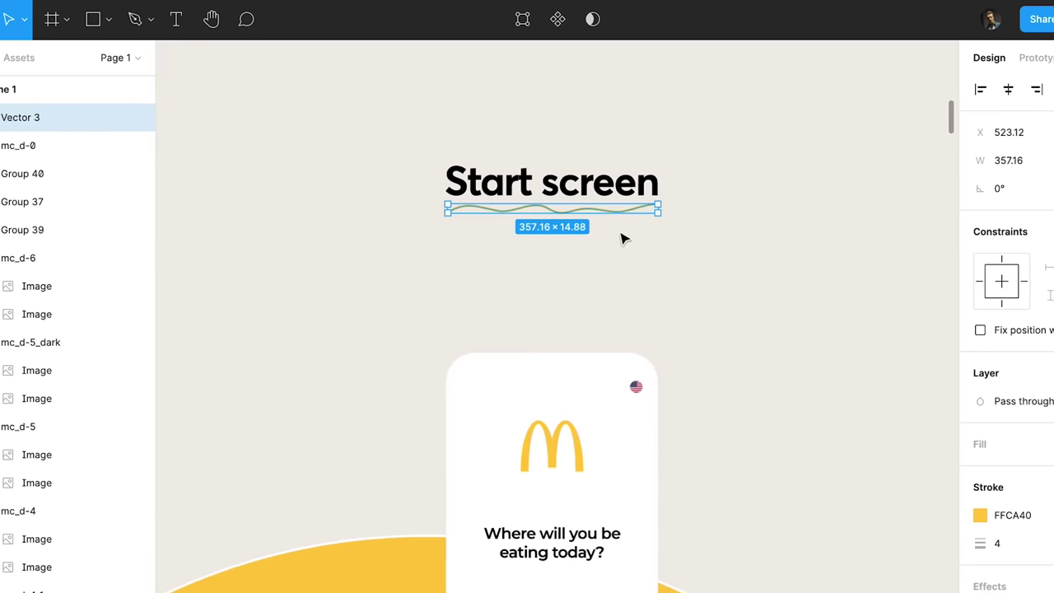
pyautogui.click(690, 246)
pyautogui.scroll(5, 690, 246)
pyautogui.scroll(-2, 690, 246)
pyautogui.click(567, 121)
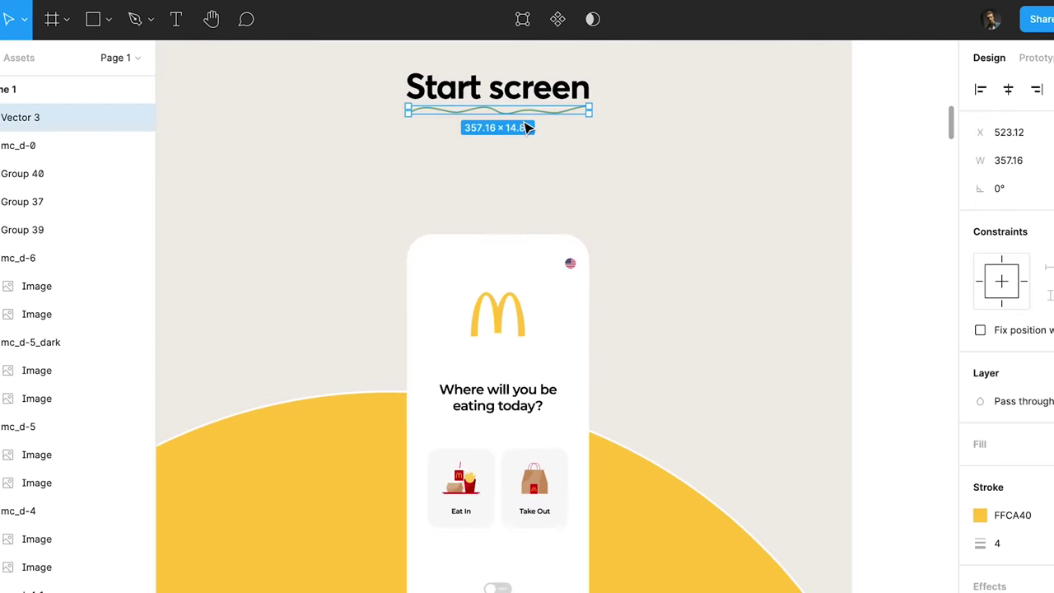
pyautogui.click(621, 179)
# Reduce the font size of the small “Main screen” caption below the burger kiosk mockup.
pyautogui.scroll(-10, 621, 178)
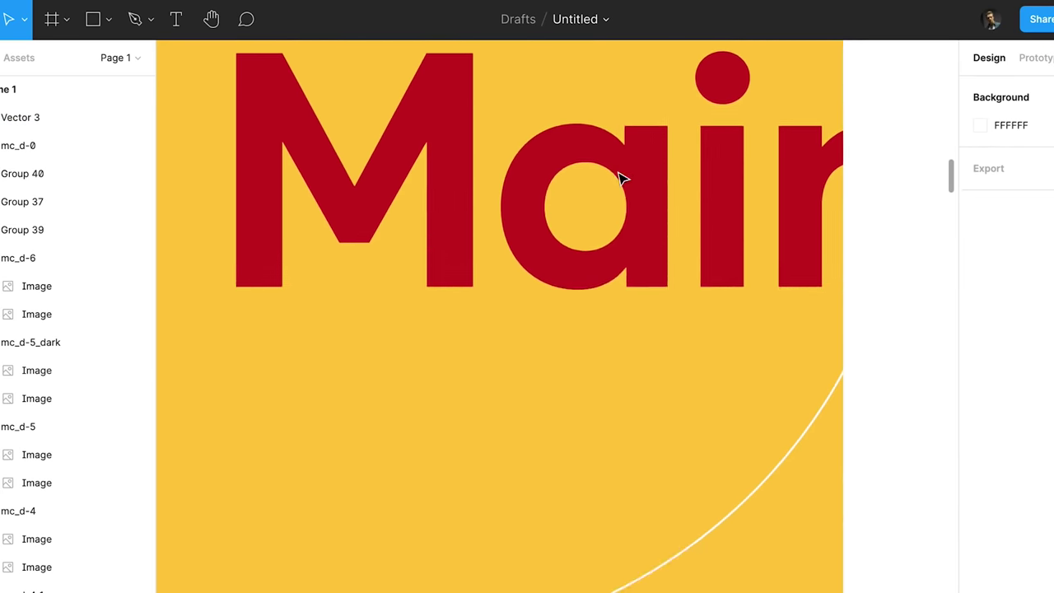
pyautogui.scroll(3, 647, 167)
pyautogui.scroll(2, 649, 167)
pyautogui.moveTo(665, 188); pyautogui.dragTo(645, 196)
pyautogui.scroll(-8, 649, 195)
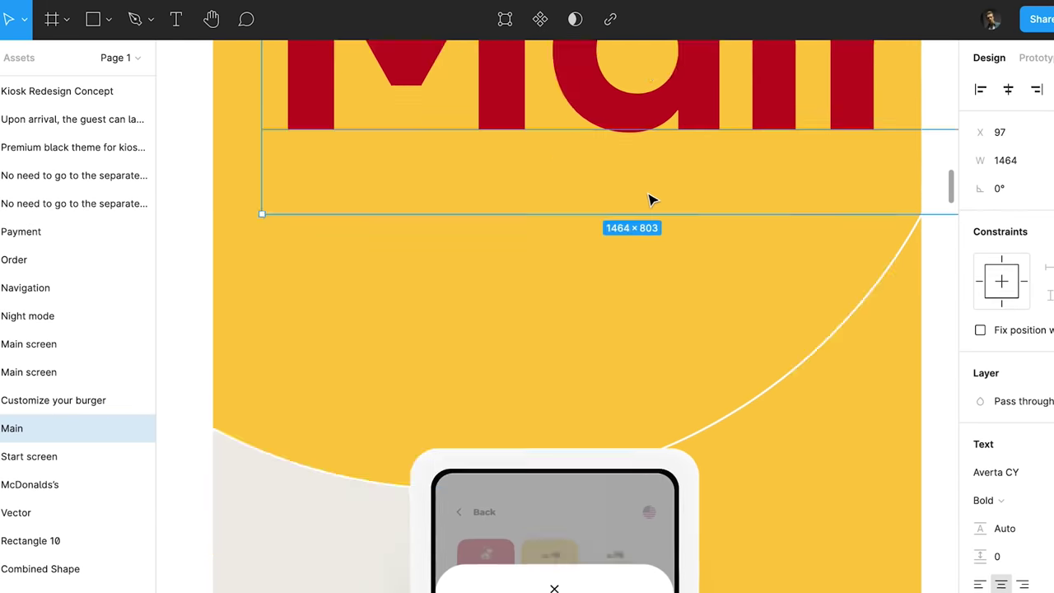
pyautogui.scroll(-7, 651, 201)
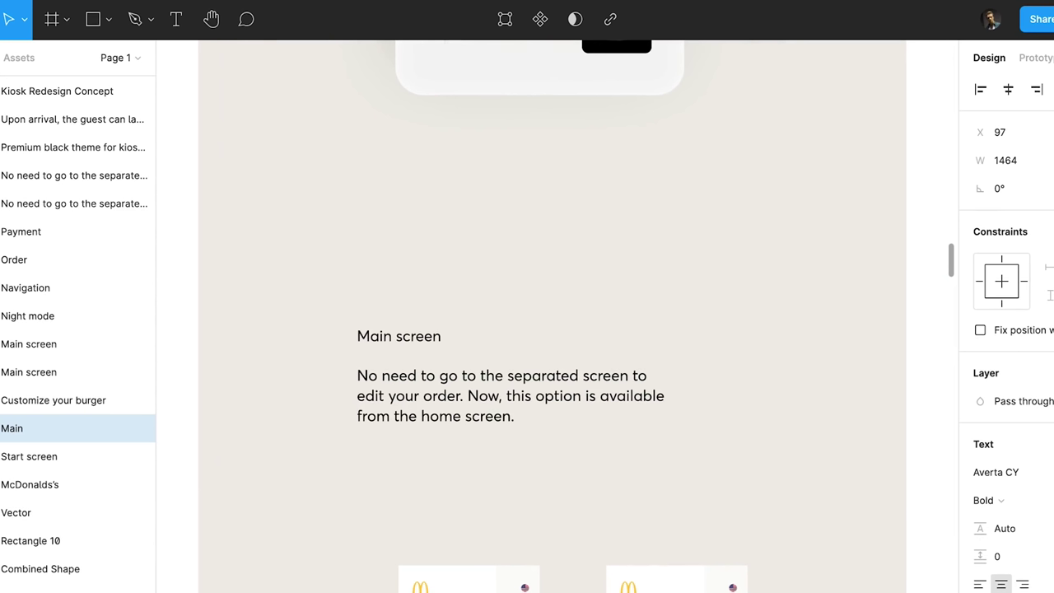
pyautogui.click(452, 405)
pyautogui.click(412, 338)
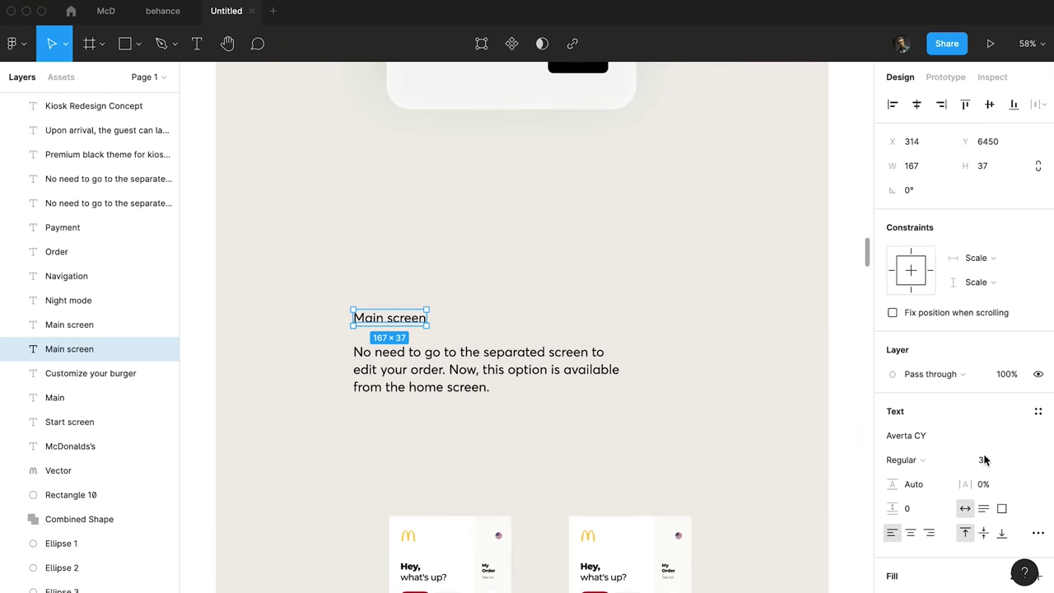
# Move the “Main screen” caption and its description together to X 490, spaced 30 apart.
pyautogui.click(461, 390)
pyautogui.keyDown('shift'); pyautogui.click(388, 322); pyautogui.keyUp('shift')
pyautogui.moveTo(422, 360); pyautogui.dragTo(525, 360)
pyautogui.hotkey('shift', 'Left')
pyautogui.hotkey('shift', 'Left')
pyautogui.hotkey('shift', 'Left')
pyautogui.hotkey('shift', 'Left')
pyautogui.hotkey('shift', 'Left')
pyautogui.hotkey('shift', 'Left')
pyautogui.scroll(-2, 356, 382)
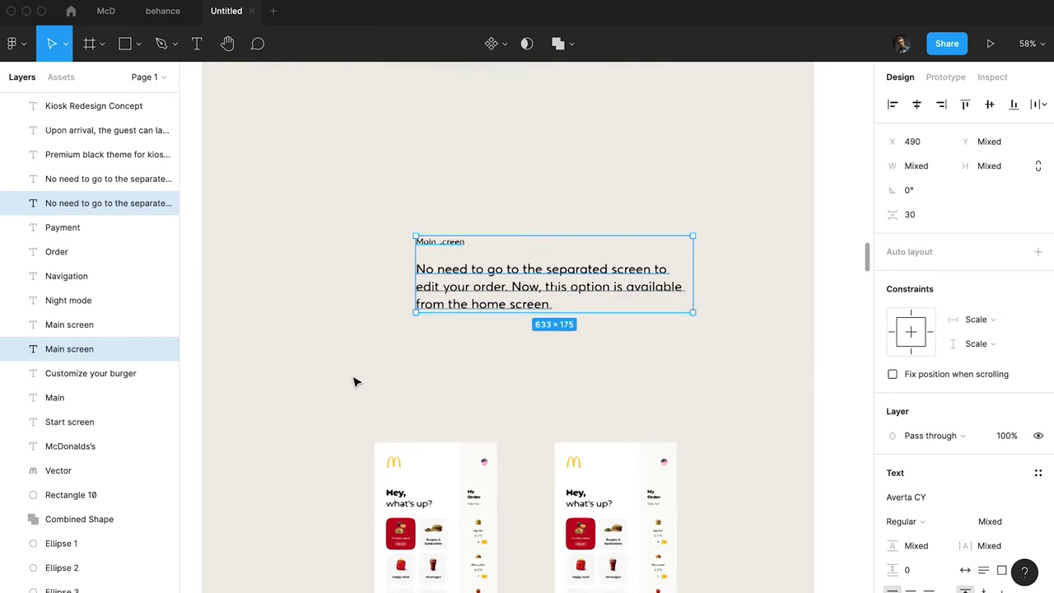
# Delete the second “Main screen” caption and its description between the light screens and the dark screen.
pyautogui.scroll(-5, 355, 382)
pyautogui.scroll(3, 355, 381)
pyautogui.scroll(-3, 360, 358)
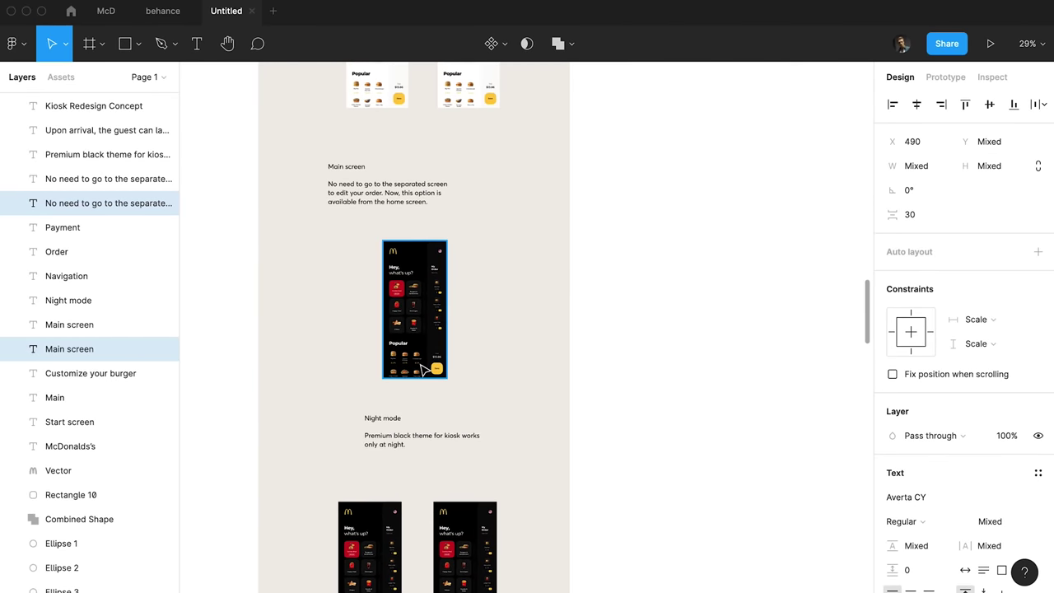
pyautogui.click(572, 398)
pyautogui.scroll(5, 571, 398)
pyautogui.scroll(-1, 527, 420)
pyautogui.click(371, 499)
pyautogui.keyDown('shift'); pyautogui.click(344, 476); pyautogui.keyUp('shift')
pyautogui.press('BackSpace')
# Duplicate the “Night mode” caption into the gap between the light screens and the dark screen, at X 642, Y 7707.
pyautogui.click(389, 203)
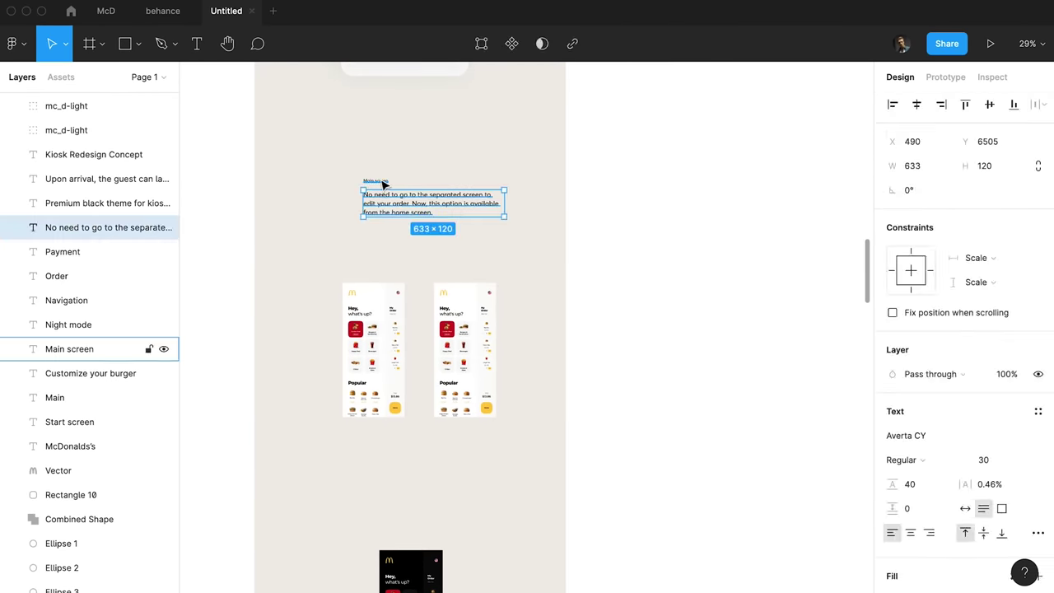
pyautogui.scroll(3, 430, 333)
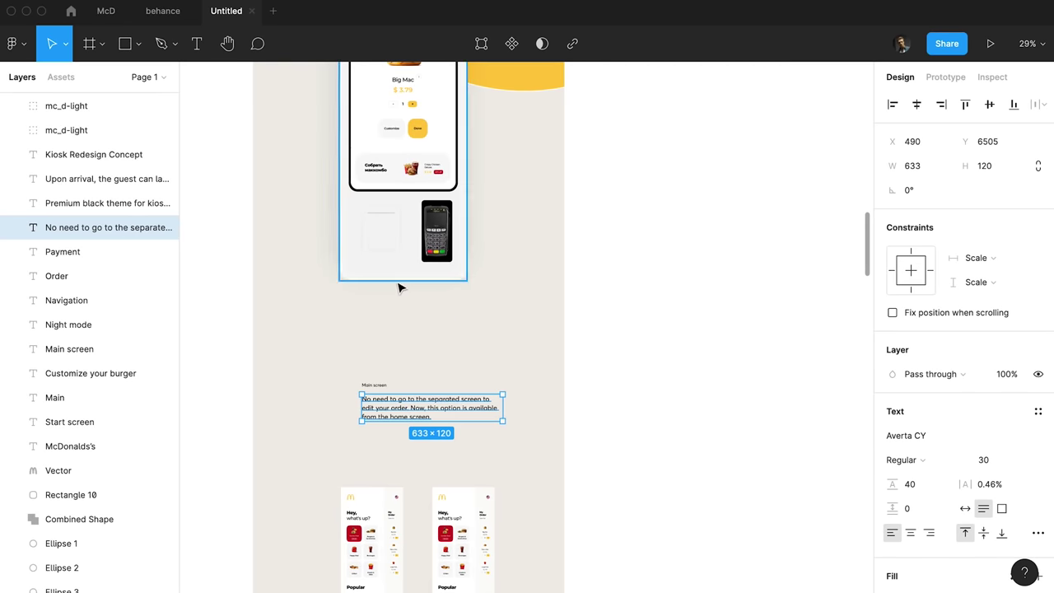
pyautogui.scroll(-3, 399, 287)
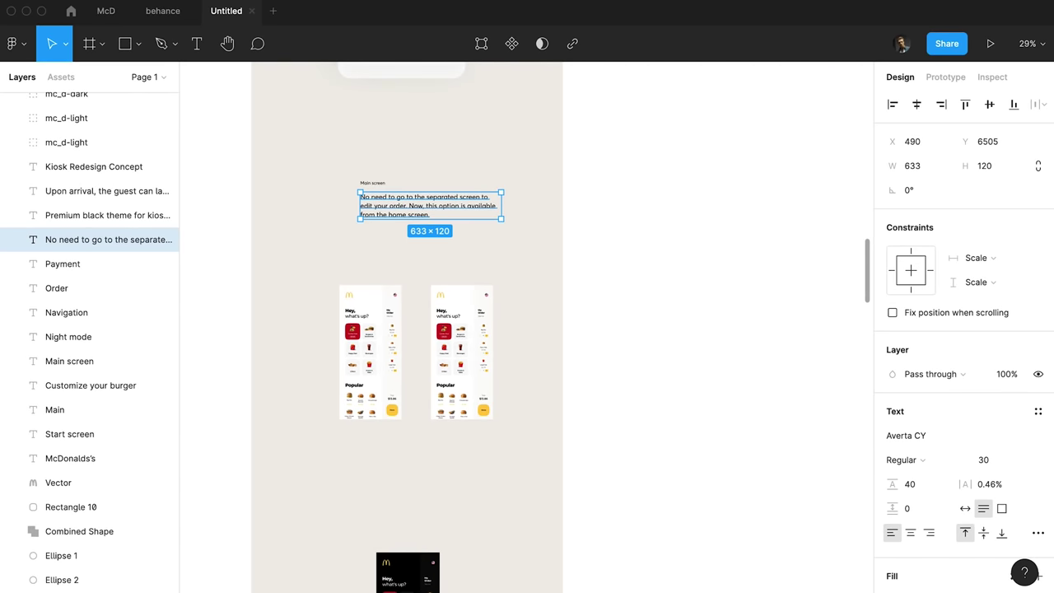
pyautogui.scroll(-3, 462, 327)
pyautogui.moveTo(360, 506); pyautogui.dragTo(394, 240)
pyautogui.scroll(2, 478, 248)
pyautogui.click(491, 250)
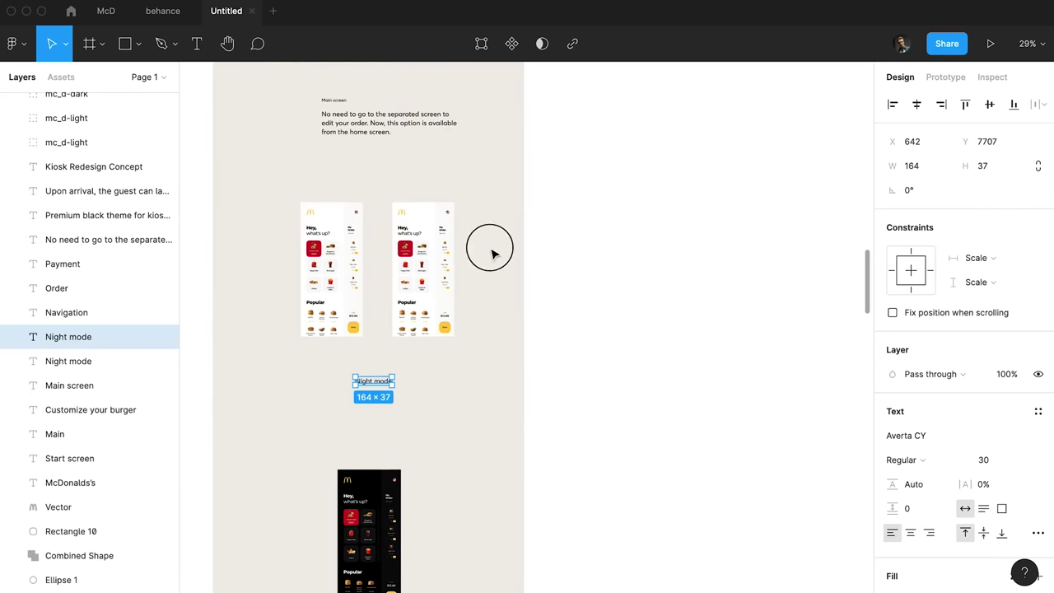
# Delete both light kiosk screens below the “Main screen” description.
pyautogui.moveTo(492, 249); pyautogui.dragTo(350, 295)
pyautogui.click(421, 274)
pyautogui.press('Delete')
pyautogui.press('Return')
pyautogui.click(415, 290)
pyautogui.click(334, 247)
pyautogui.press('Delete')
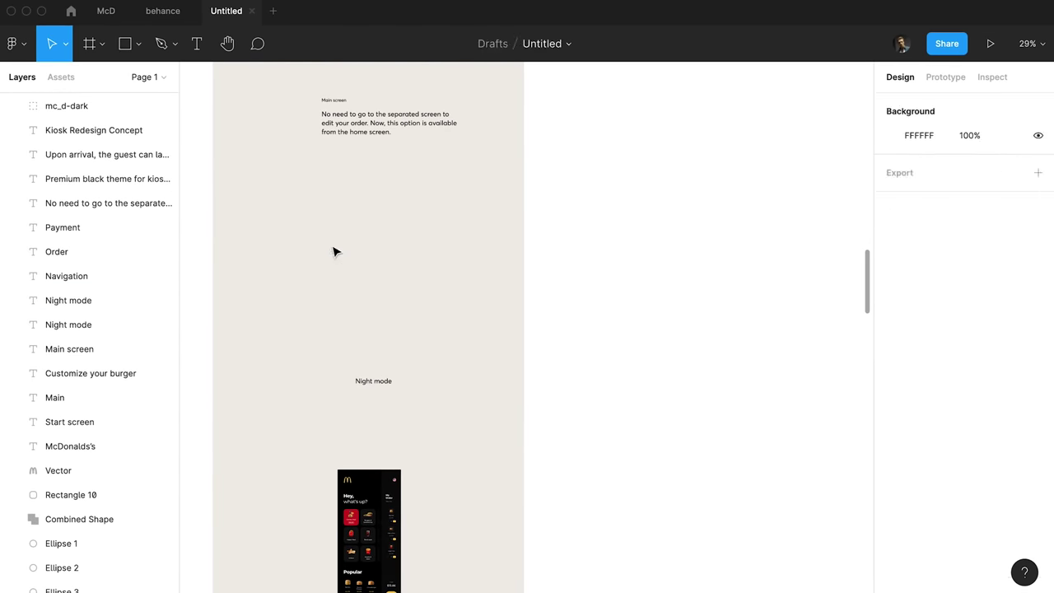
# Move the duplicated “Night mode” text up below the Main screen description and give it the Main heading's style, Bold 650.
pyautogui.moveTo(374, 381); pyautogui.dragTo(333, 231)
pyautogui.scroll(-5, 334, 231)
pyautogui.scroll(4, 336, 235)
pyautogui.click(355, 211)
pyautogui.press('alt+super+c')
pyautogui.scroll(-2, 368, 391)
pyautogui.click(331, 426)
pyautogui.press('alt+super+v')
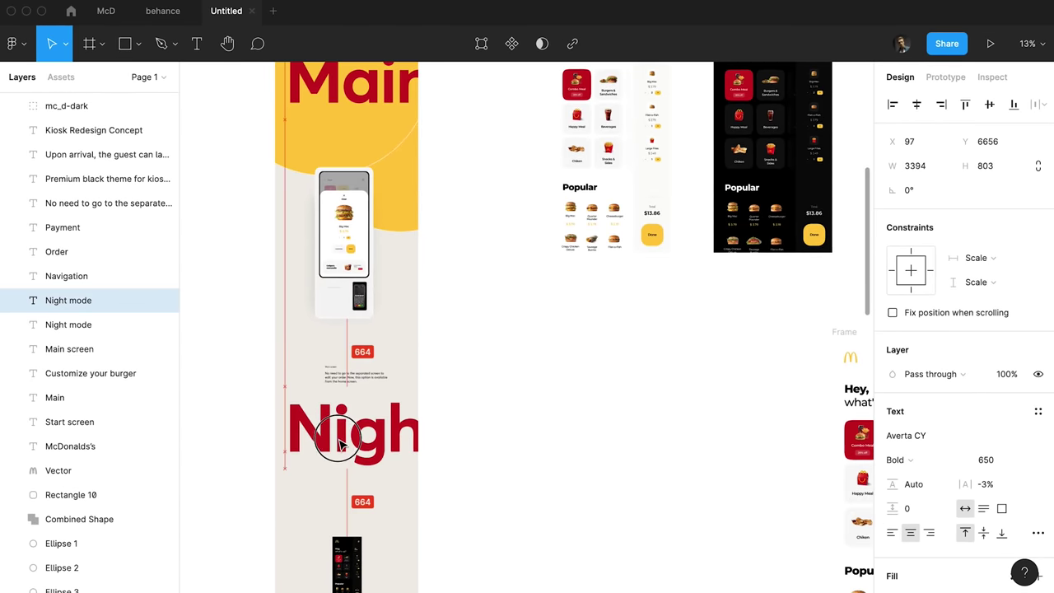
# Recolor the large Night mode heading white and place it at X 97, Y 6705.
pyautogui.press('Escape')
pyautogui.click(344, 433)
pyautogui.press('i')
pyautogui.click(343, 292)
pyautogui.scroll(-2, 343, 329)
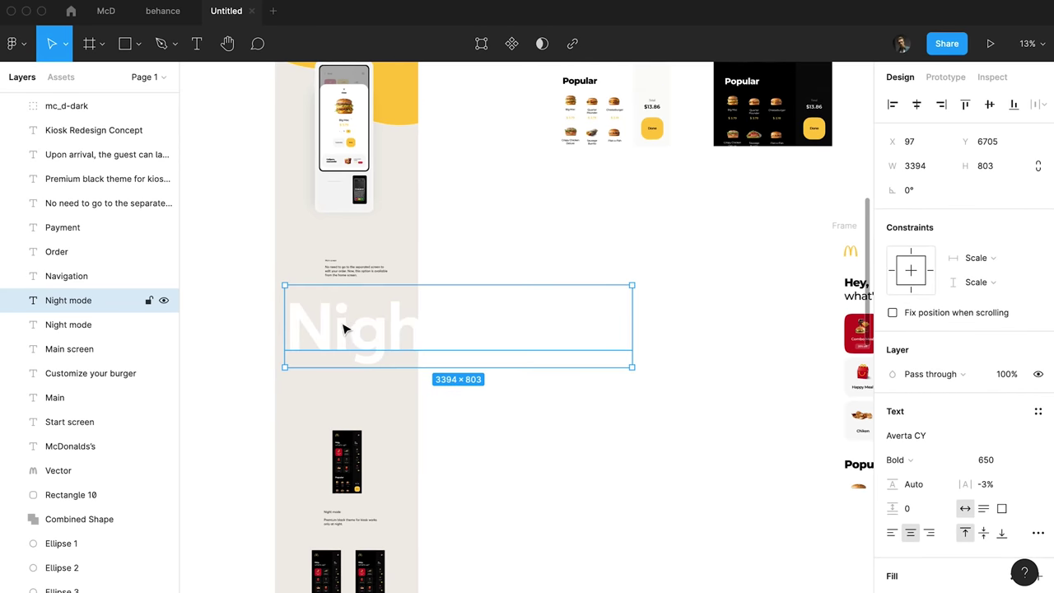
pyautogui.click(516, 224)
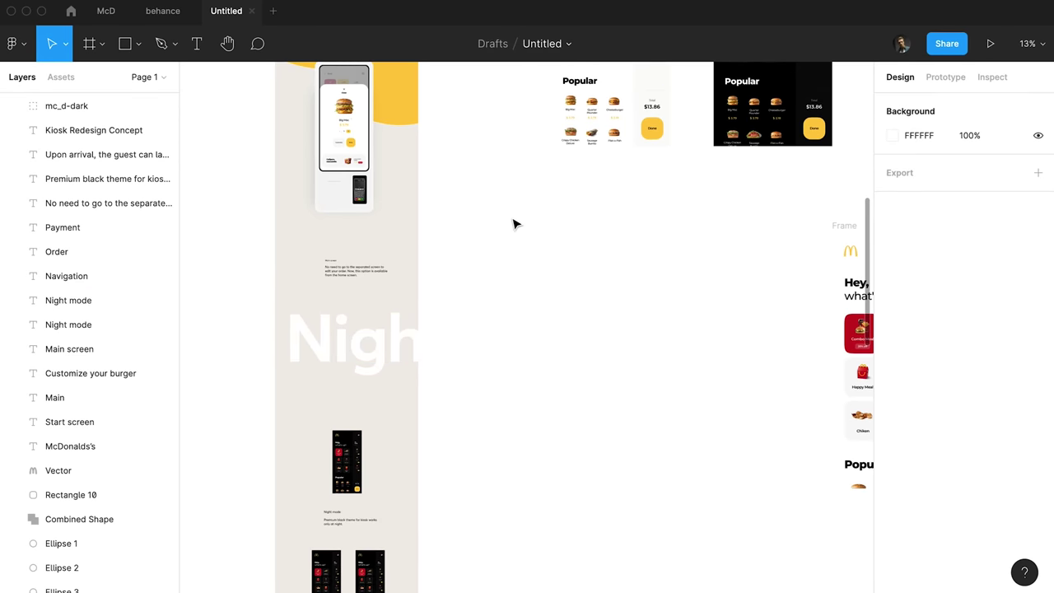
# Duplicate the burger kiosk mockup below the Night mode heading, beside the dark screen.
pyautogui.moveTo(338, 172); pyautogui.dragTo(338, 443)
pyautogui.scroll(-3, 346, 330)
pyautogui.scroll(4, 355, 206)
pyautogui.moveTo(323, 268); pyautogui.dragTo(414, 284)
# Move the dark main screen into the duplicated kiosk's display mask group.
pyautogui.click(336, 319)
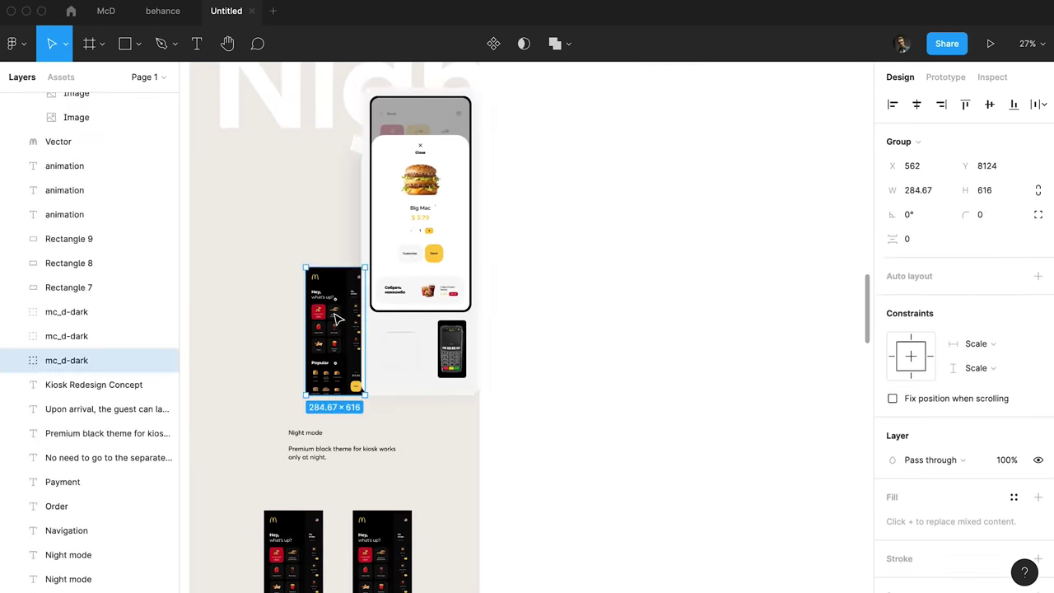
pyautogui.press('super+c')
pyautogui.keyDown('super'); pyautogui.click(439, 232); pyautogui.keyUp('super')
pyautogui.scroll(4, 439, 231)
pyautogui.scroll(2, 438, 241)
pyautogui.press('super+v')
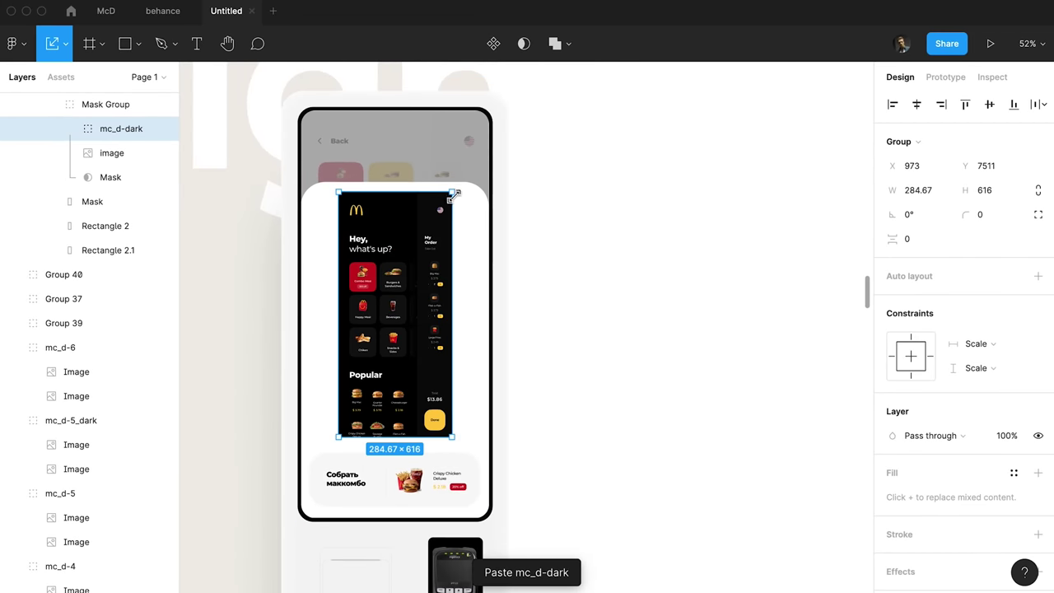
# Scale the pasted dark screen to about 489 × 1059 and align it to fill the kiosk display.
pyautogui.moveTo(453, 196); pyautogui.dragTo(489, 141)
pyautogui.scroll(5, 301, 193)
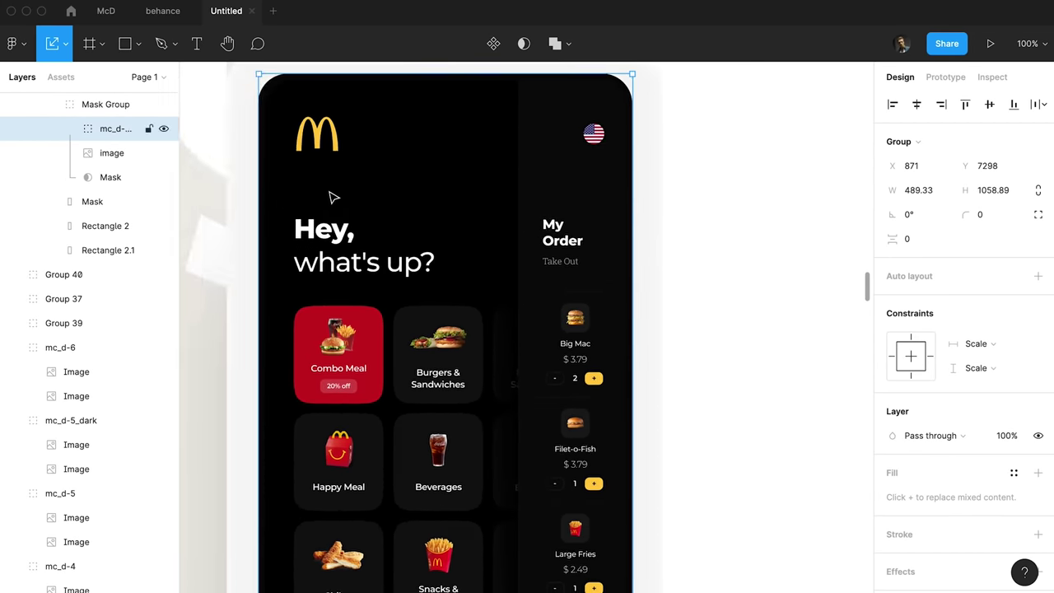
pyautogui.scroll(-5, 330, 197)
pyautogui.moveTo(258, 491); pyautogui.dragTo(255, 490)
pyautogui.press('Left')
# Position the dark kiosk mockup horizontally centered below the Night mode heading at X 414, Y 7292.
pyautogui.scroll(-5, 288, 480)
pyautogui.click(466, 403)
pyautogui.moveTo(379, 377); pyautogui.dragTo(261, 385)
pyautogui.hscroll(-2, 535, 264)
pyautogui.scroll(-2, 535, 263)
pyautogui.scroll(2, 536, 265)
pyautogui.scroll(-3, 536, 264)
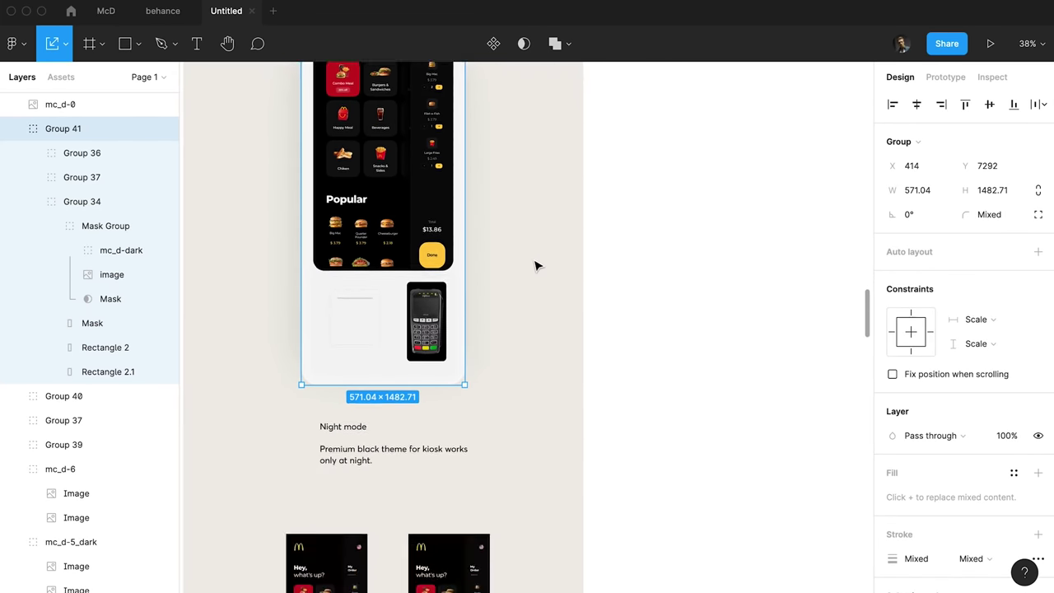
# Draw a 1174 × 1174 circle over the dark kiosk mockup, centered horizontally in the frame at X 113, Y 7192.
pyautogui.scroll(3, 447, 197)
pyautogui.press('o')
pyautogui.moveTo(235, 94); pyautogui.dragTo(557, 417)
pyautogui.click(910, 109)
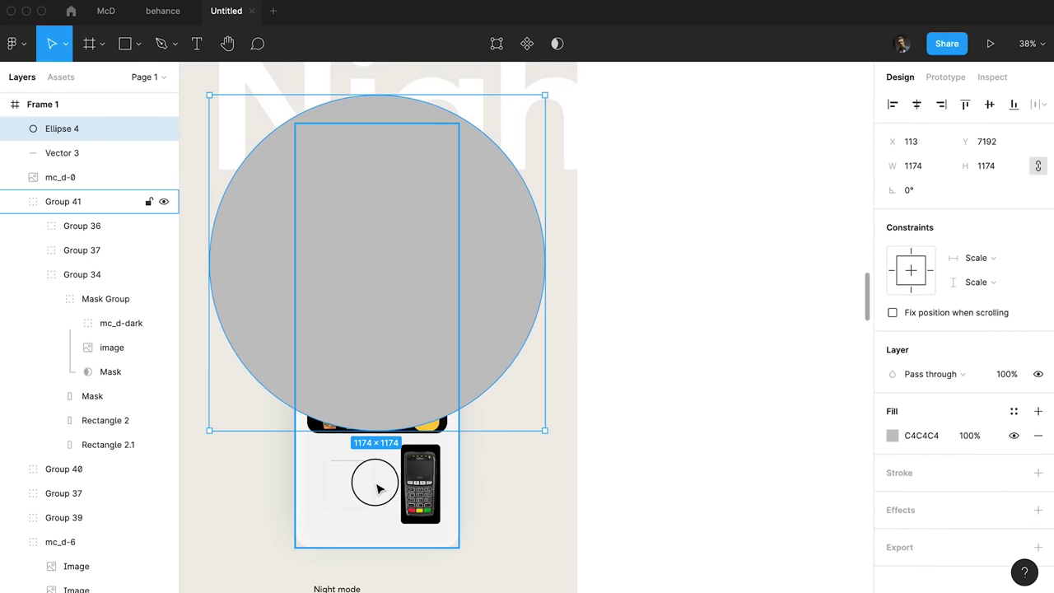
pyautogui.click(378, 487)
# Send the gray circle behind the dark kiosk mockup.
pyautogui.hscroll(-2, 640, 233)
pyautogui.scroll(-2, 640, 233)
pyautogui.scroll(2, 612, 259)
pyautogui.click(609, 258)
pyautogui.press('super+[')
pyautogui.press('super+[')
pyautogui.press('super+[')
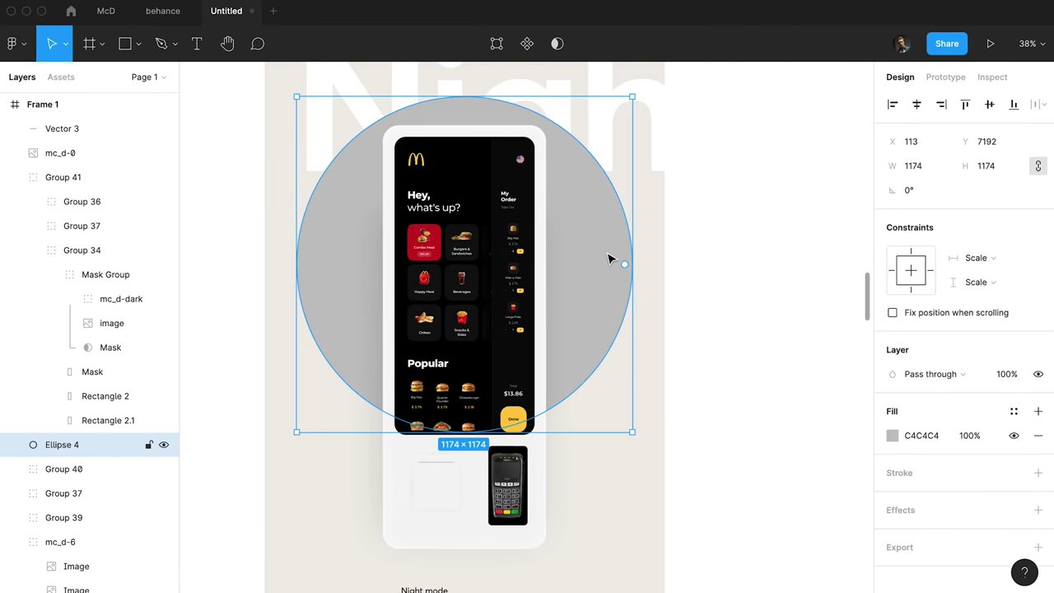
# Fill the circle with black 000000 sampled from the dark kiosk screen.
pyautogui.press('i')
pyautogui.click(487, 204)
pyautogui.click(492, 221)
# Scale the dark kiosk mockup down and center it horizontally in the black circle.
pyautogui.scroll(20, 494, 223)
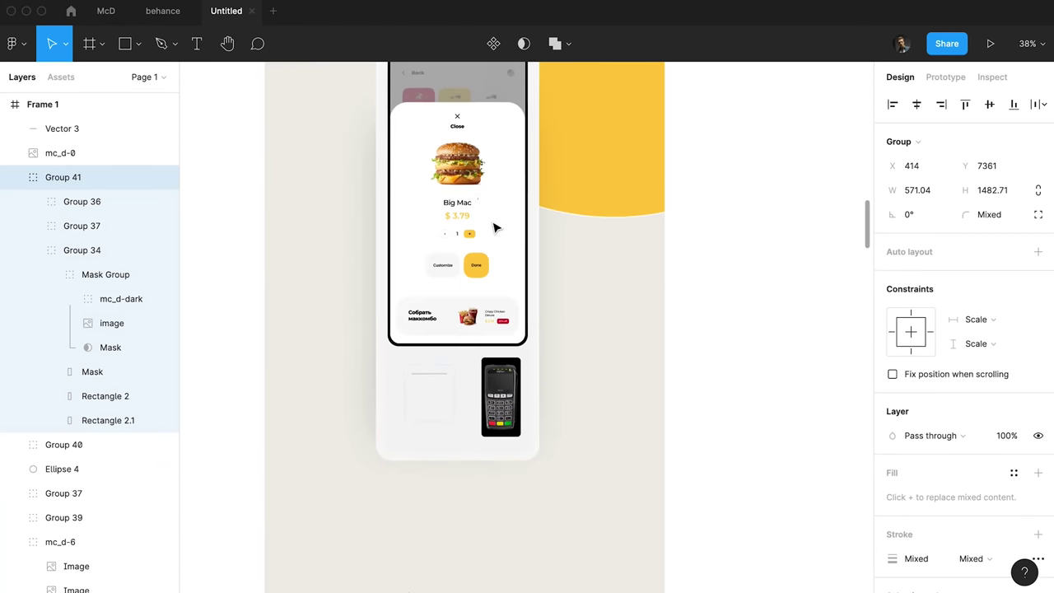
pyautogui.click(552, 191)
pyautogui.scroll(-20, 550, 196)
pyautogui.click(528, 176)
pyautogui.press('k')
pyautogui.moveTo(544, 158); pyautogui.dragTo(522, 206)
pyautogui.moveTo(492, 270); pyautogui.dragTo(491, 239)
# Mask the dark kiosk with its circle over a duplicate black circle, with both circles scaled to 1050 × 1050.
pyautogui.press('ctrl+super+m')
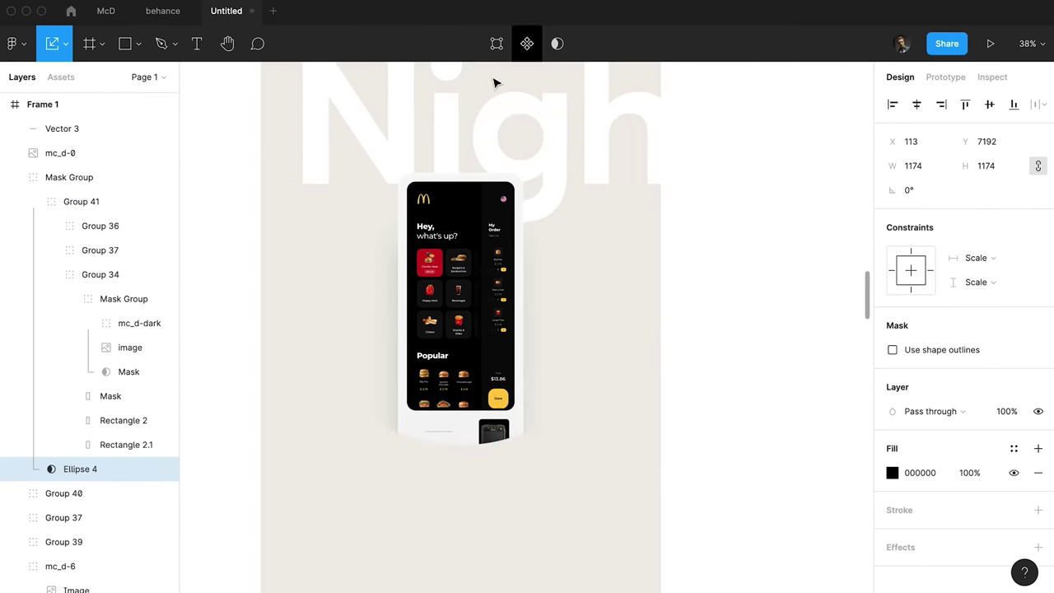
pyautogui.click(550, 49)
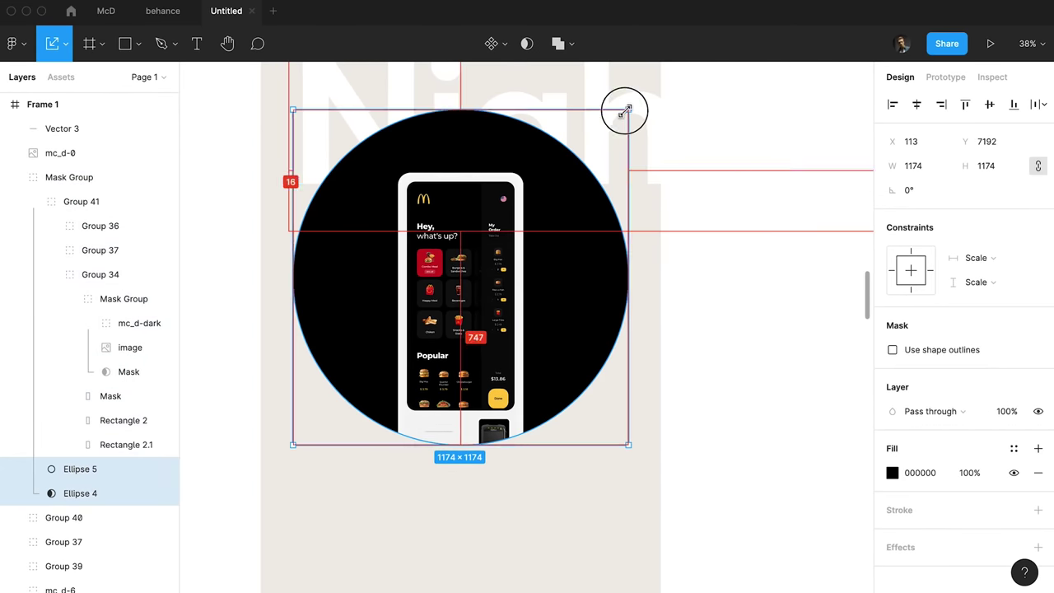
pyautogui.moveTo(624, 110); pyautogui.dragTo(606, 128)
pyautogui.click(705, 278)
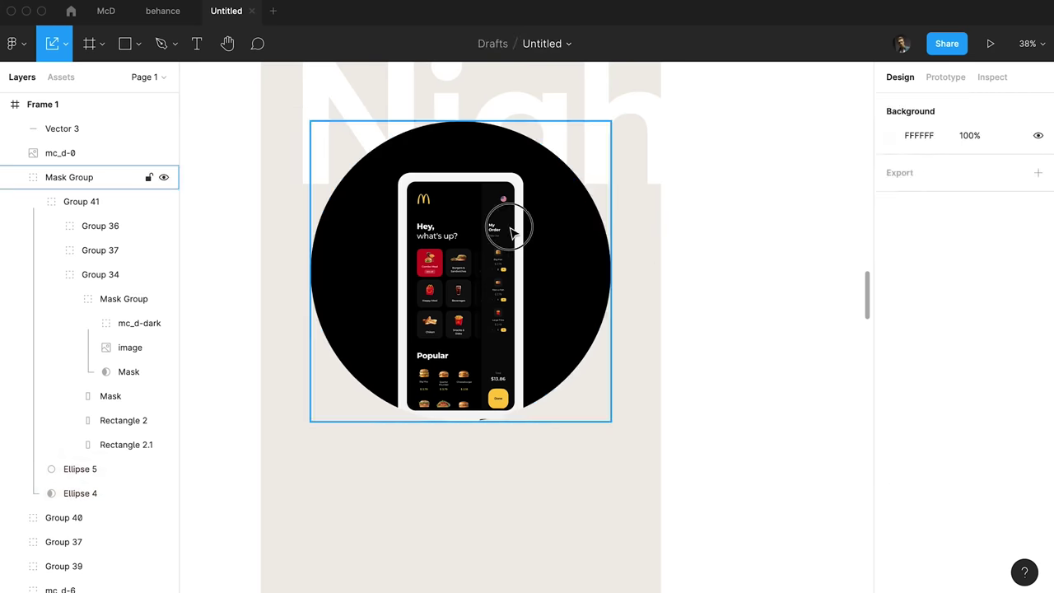
# Move the masked circle group down below the Night mode heading to X 175, Y 7774.
pyautogui.moveTo(511, 228); pyautogui.dragTo(508, 372)
pyautogui.scroll(-3, 508, 371)
pyautogui.scroll(2, 505, 313)
pyautogui.moveTo(505, 286); pyautogui.dragTo(504, 297)
pyautogui.scroll(-3, 506, 298)
pyautogui.scroll(-5, 508, 302)
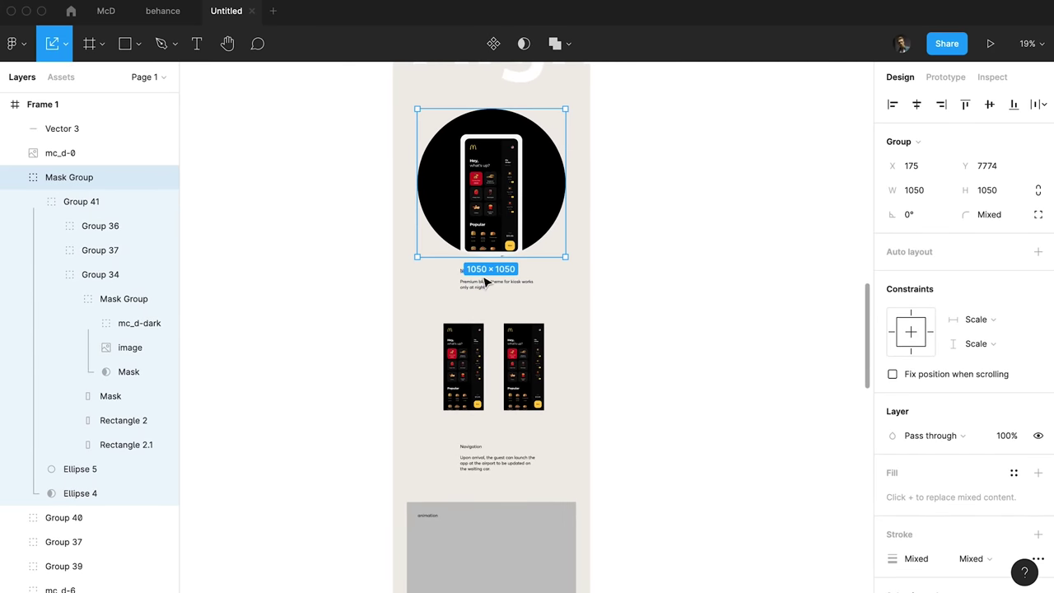
# Move the small “Night mode” caption and description up over the large heading, with the description at X 97, Y 7340.
pyautogui.scroll(3, 493, 298)
pyautogui.moveTo(499, 499); pyautogui.dragTo(473, 467)
pyautogui.moveTo(479, 486); pyautogui.dragTo(426, 257)
pyautogui.moveTo(527, 158); pyautogui.dragTo(473, 123)
# Duplicate the “Main screen” caption and description between the Night mode heading and the black circle at X 490.
pyautogui.moveTo(499, 146); pyautogui.dragTo(498, 306)
pyautogui.moveTo(504, 361); pyautogui.dragTo(504, 392)
pyautogui.click(479, 297)
pyautogui.scroll(5, 479, 296)
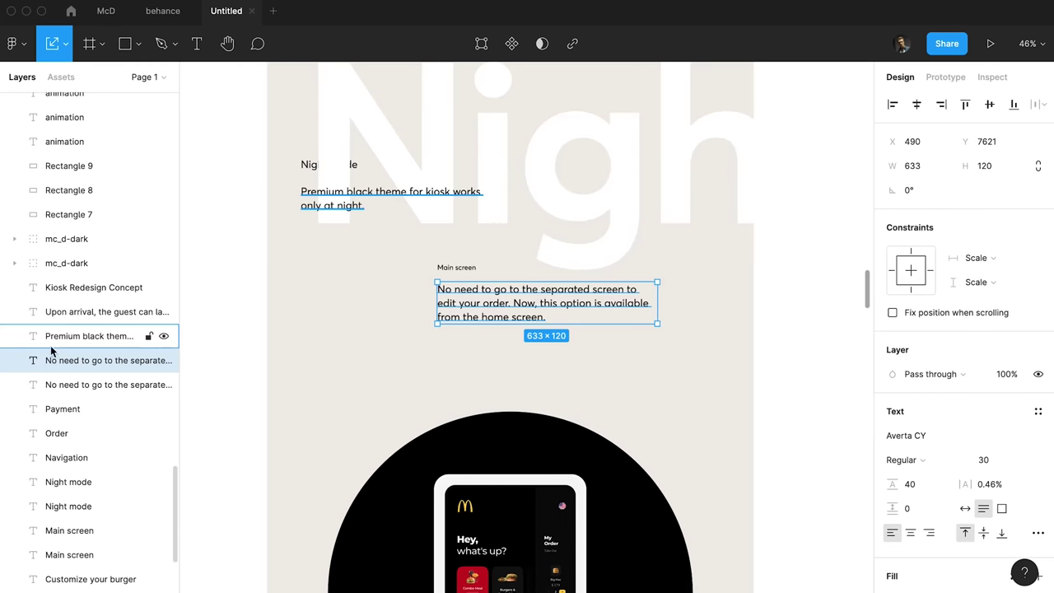
pyautogui.moveTo(452, 346); pyautogui.dragTo(402, 262)
pyautogui.keyDown('shift'); pyautogui.click(404, 260); pyautogui.keyUp('shift')
pyautogui.moveTo(492, 297); pyautogui.dragTo(492, 356)
# Replace the duplicated texts with “Night mode” and “Premium black theme for kiosk works only at night.” and delete the original pair.
pyautogui.doubleClick(310, 196)
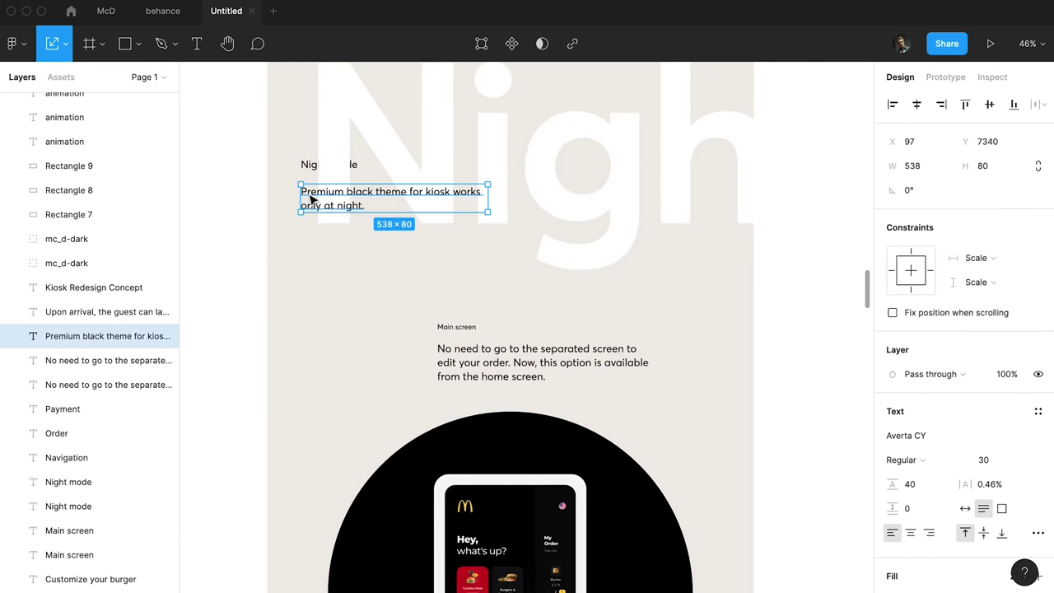
pyautogui.doubleClick(463, 372)
pyautogui.click(309, 167)
pyautogui.click(269, 176)
pyautogui.moveTo(271, 154); pyautogui.dragTo(374, 198)
pyautogui.keyDown('shift'); pyautogui.click(374, 176); pyautogui.keyUp('shift')
pyautogui.moveTo(345, 207); pyautogui.dragTo(319, 361)
pyautogui.click(354, 383)
pyautogui.doubleClick(309, 320)
pyautogui.moveTo(392, 389); pyautogui.dragTo(274, 288)
pyautogui.press('BackSpace')
# Narrow the Main screen and Night mode descriptions so the latter's first line ends at “kiosk”.
pyautogui.click(495, 349)
pyautogui.scroll(-5, 498, 344)
pyautogui.keyDown('shift'); pyautogui.click(543, 151); pyautogui.keyUp('shift')
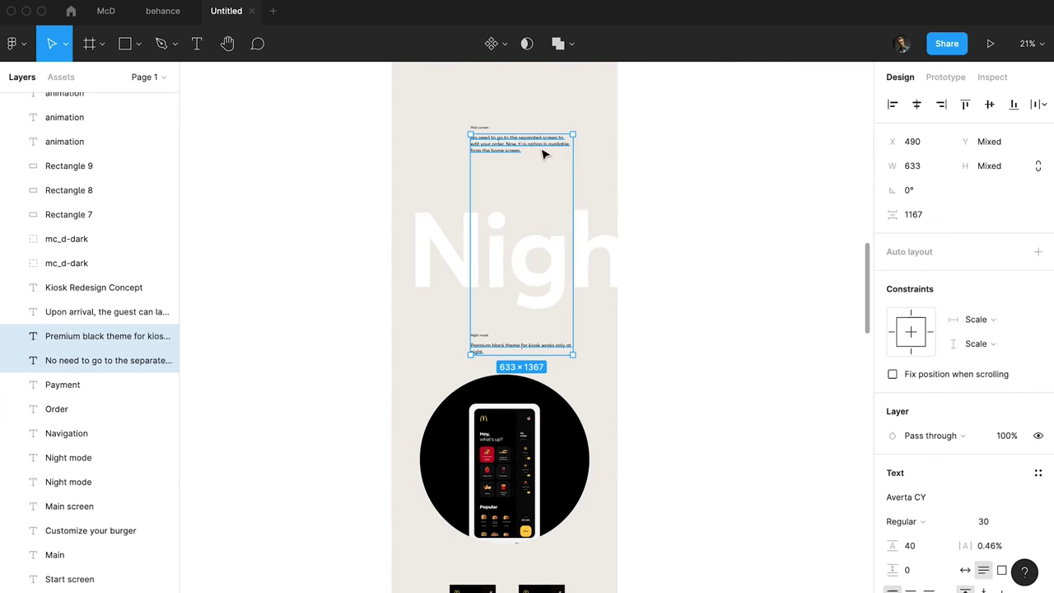
pyautogui.scroll(-3, 555, 176)
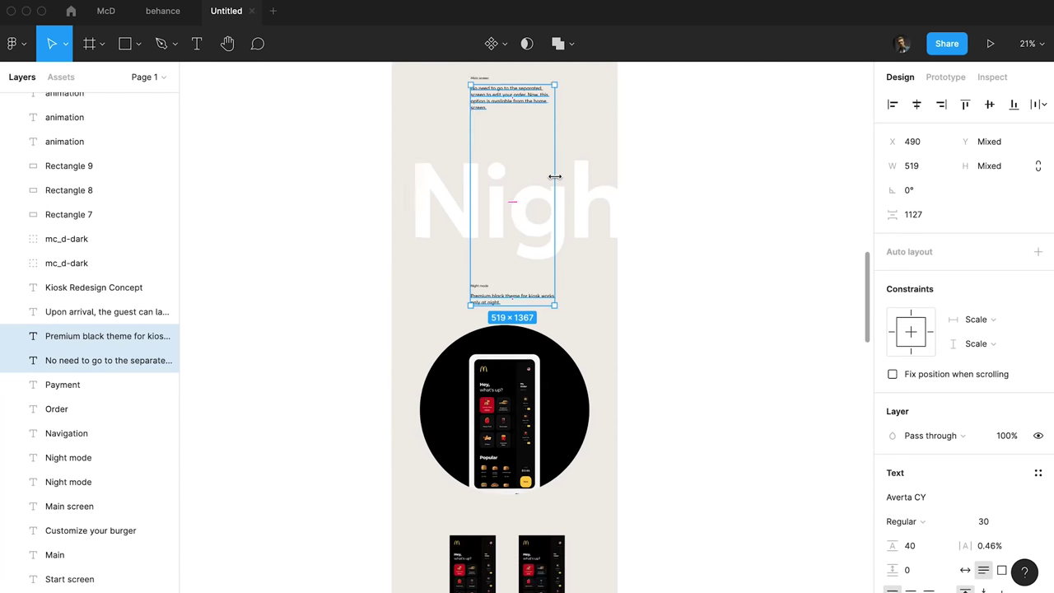
pyautogui.click(614, 256)
pyautogui.click(527, 172)
pyautogui.moveTo(547, 174); pyautogui.dragTo(539, 175)
pyautogui.click(580, 180)
pyautogui.scroll(-1, 578, 197)
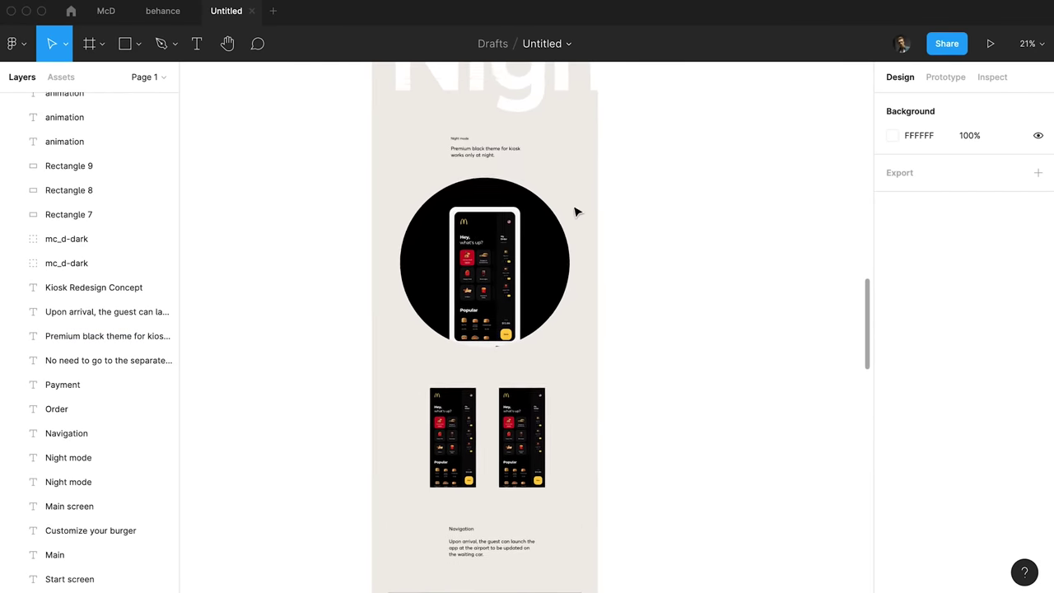
# Shift the black circle behind the Night mode kiosk slightly to X 175, Y 8059.
pyautogui.scroll(3, 569, 224)
pyautogui.keyDown('super'); pyautogui.click(563, 238); pyautogui.keyUp('super')
pyautogui.moveTo(627, 217); pyautogui.dragTo(570, 244)
pyautogui.moveTo(564, 252); pyautogui.dragTo(565, 246)
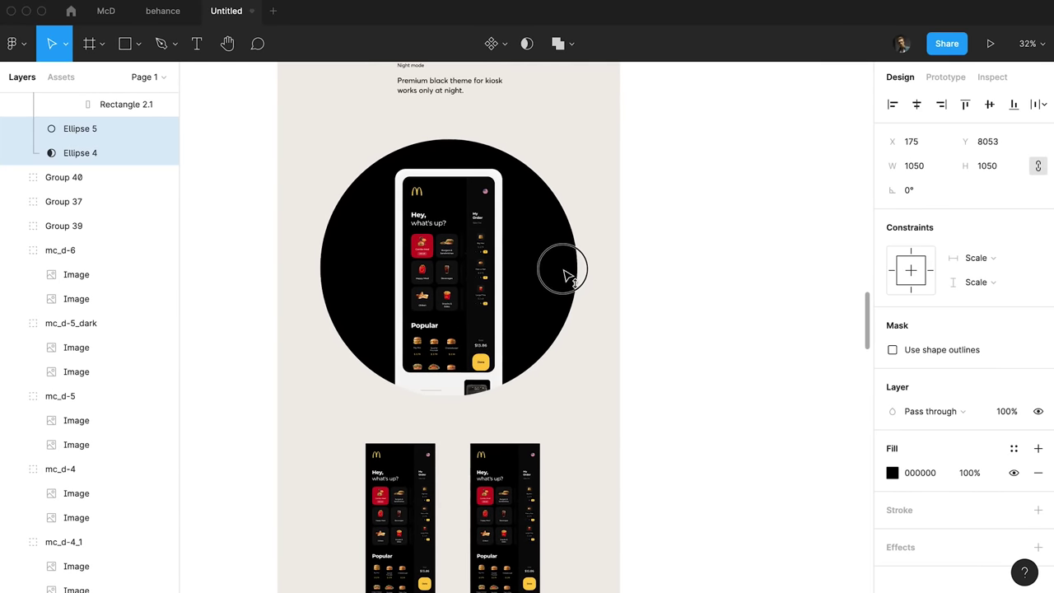
pyautogui.scroll(-2, 537, 207)
pyautogui.scroll(-5, 536, 207)
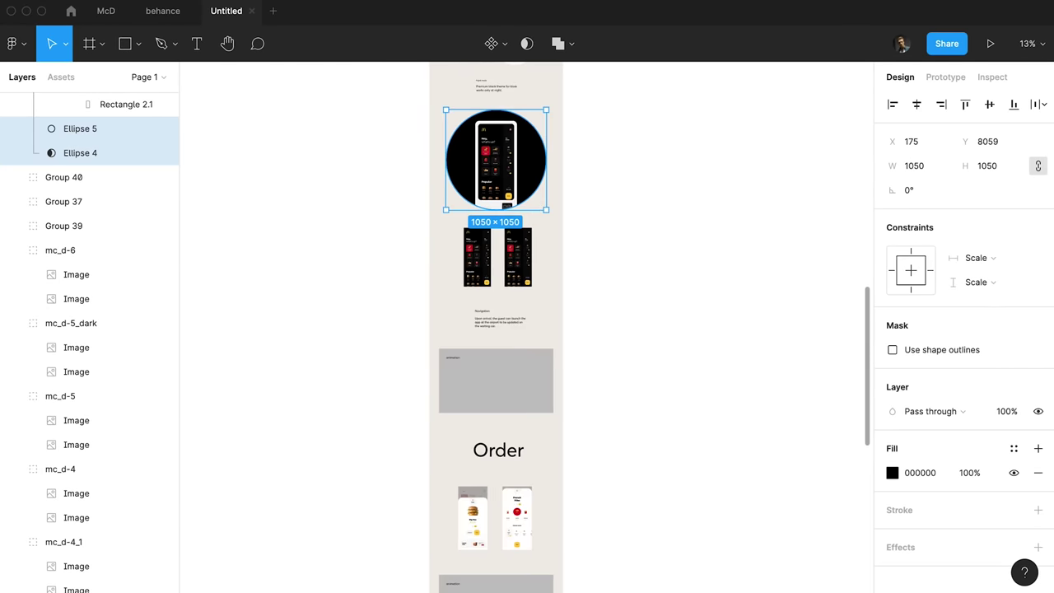
# Move the two mc_d-dark screens from below the black circle out onto the empty canvas beside the frame.
pyautogui.scroll(-1, 604, 313)
pyautogui.scroll(3, 598, 300)
pyautogui.moveTo(569, 325)
pyautogui.mouseDown()
pyautogui.moveTo(415, 376)
pyautogui.moveTo(580, 334)
pyautogui.mouseUp()
pyautogui.scroll(-6, 553, 337)
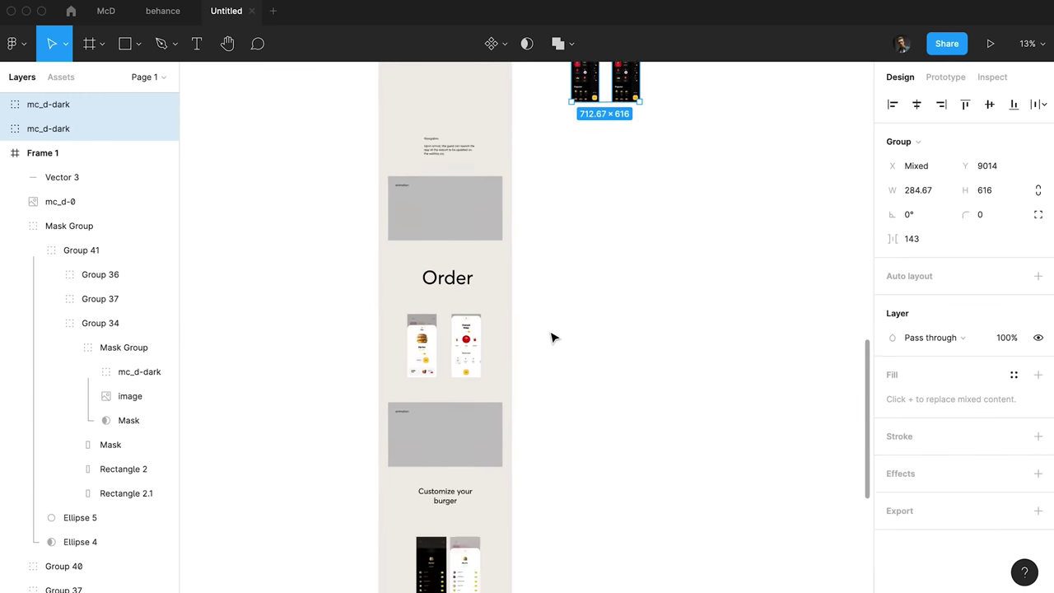
# Duplicate the 438.96 px wide Big Mac kiosk mockup to just below the Night mode circle at X 116, Y 8793.
pyautogui.scroll(15, 552, 337)
pyautogui.moveTo(469, 189); pyautogui.dragTo(421, 357)
pyautogui.scroll(-10, 439, 380)
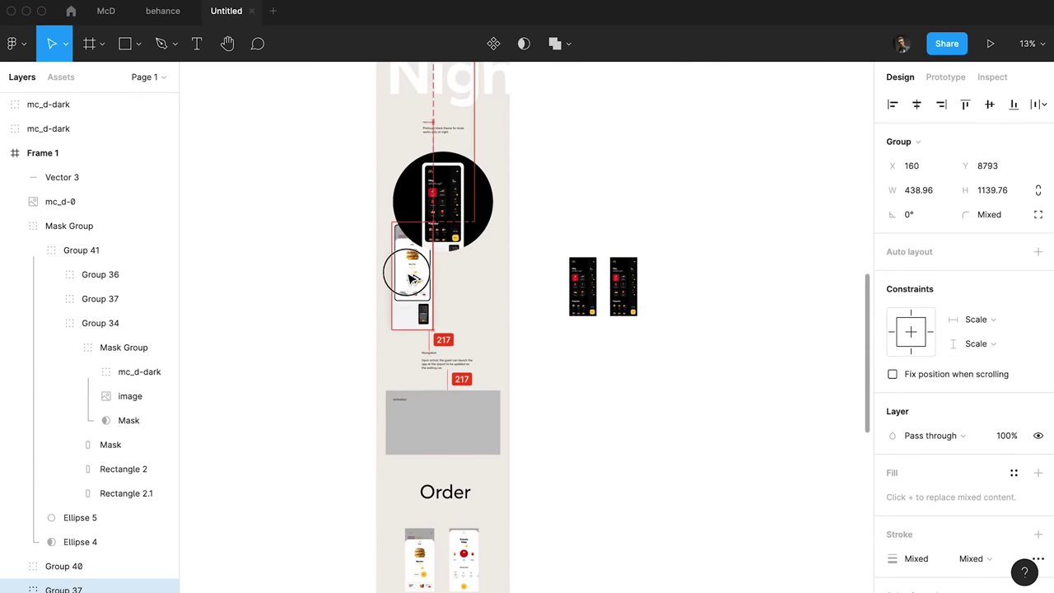
pyautogui.moveTo(414, 279); pyautogui.dragTo(408, 279)
pyautogui.scroll(-3, 413, 278)
pyautogui.scroll(5, 495, 286)
pyautogui.scroll(-8, 454, 253)
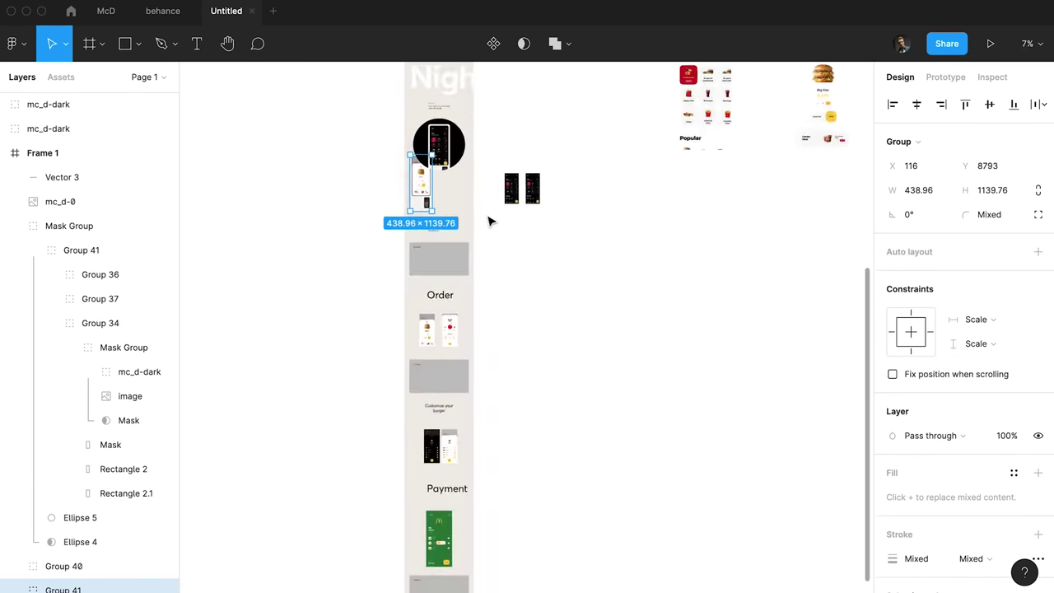
# Move the Navigation text and all sections below it down to make room under the kiosk mockup, extending the frame to fit.
pyautogui.scroll(-3, 384, 471)
pyautogui.moveTo(488, 218); pyautogui.dragTo(383, 471)
pyautogui.scroll(3, 420, 354)
pyautogui.moveTo(446, 218); pyautogui.dragTo(446, 253)
pyautogui.scroll(6, 433, 222)
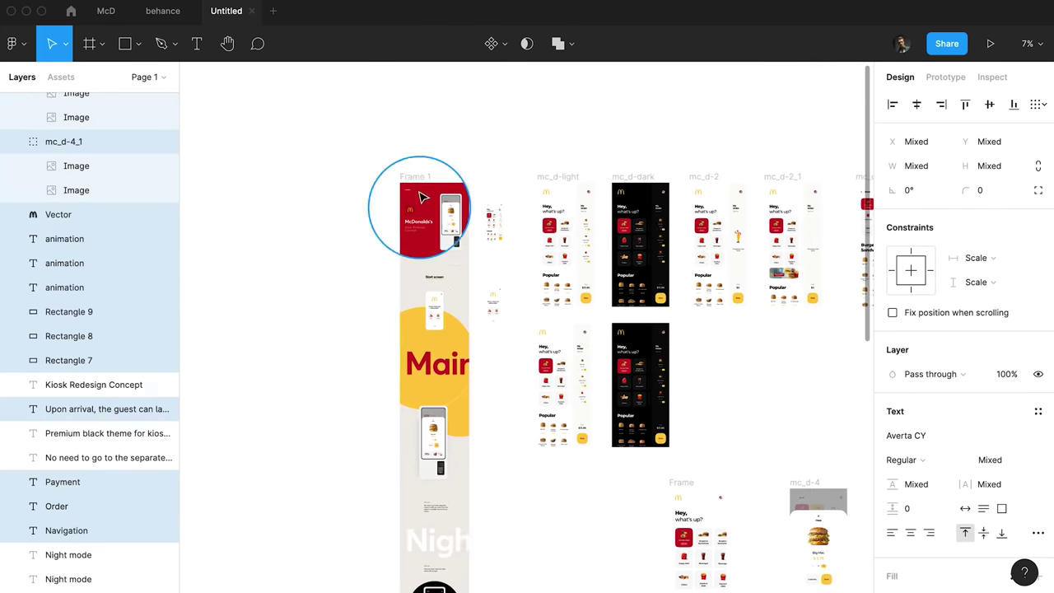
pyautogui.click(416, 177)
pyautogui.scroll(-10, 430, 265)
pyautogui.scroll(8, 434, 381)
pyautogui.click(492, 263)
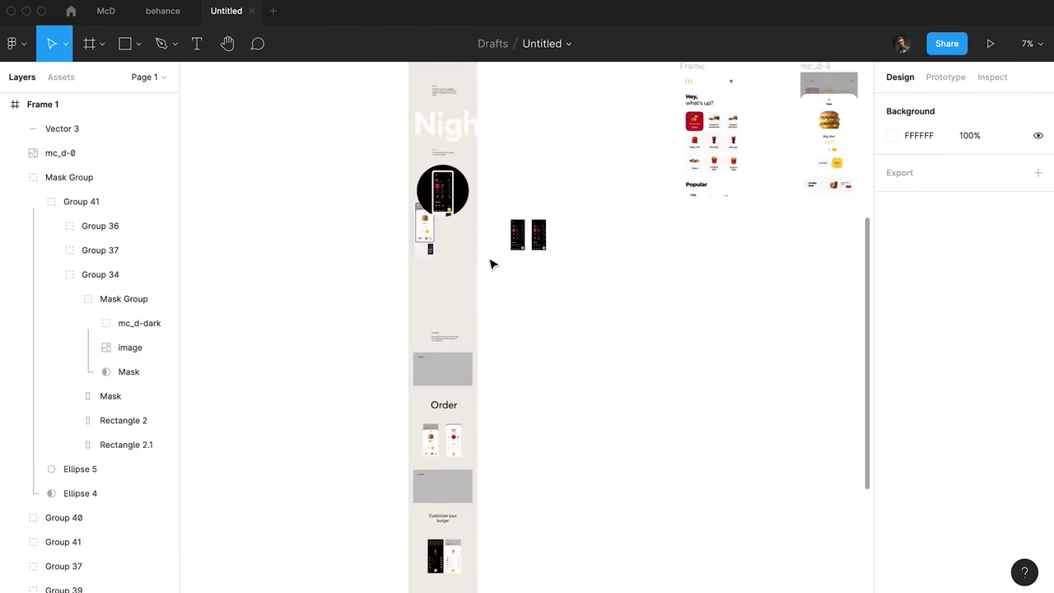
# Scale the Night mode Big Mac kiosk down to about 363 px wide and place a copy beside it, slightly higher.
pyautogui.scroll(5, 485, 259)
pyautogui.click(341, 387)
pyautogui.scroll(-3, 132, 247)
pyautogui.scroll(-2, 369, 280)
pyautogui.scroll(4, 369, 280)
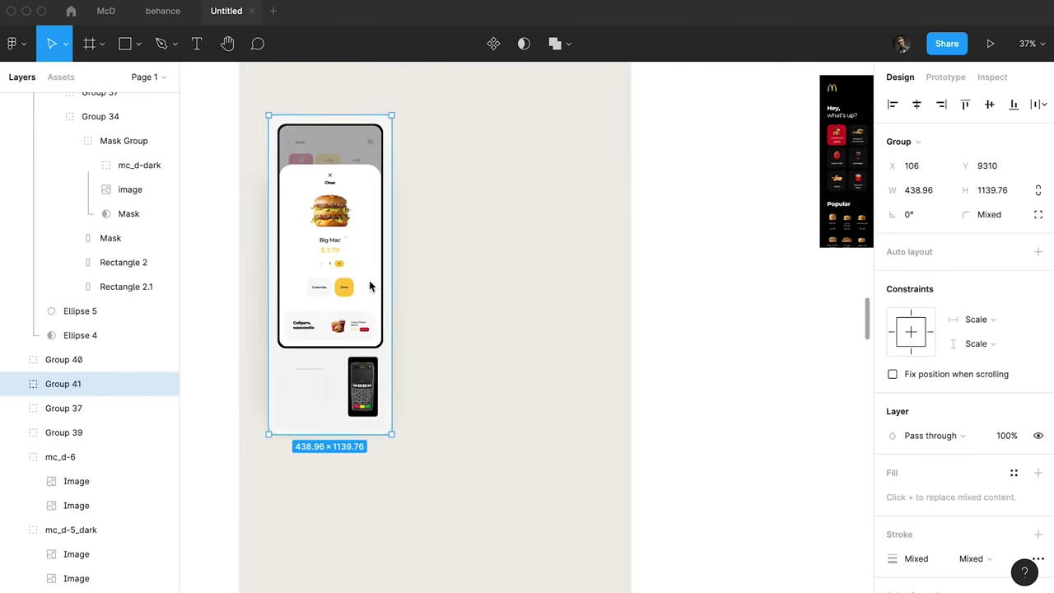
pyautogui.scroll(1, 395, 222)
pyautogui.press('k')
pyautogui.moveTo(424, 163); pyautogui.dragTo(403, 226)
pyautogui.moveTo(371, 284); pyautogui.dragTo(568, 245)
pyautogui.keyDown('shift'); pyautogui.click(420, 288); pyautogui.keyUp('shift')
# Place the mc_d-4-night and mc_d-5_dark screens beside the Night mode section, run the flatten plugin on them and copy mc_d-5_dark.
pyautogui.scroll(-10, 646, 289)
pyautogui.moveTo(410, 203); pyautogui.dragTo(476, 298)
pyautogui.scroll(5, 436, 296)
pyautogui.click(439, 298)
pyautogui.click(523, 224)
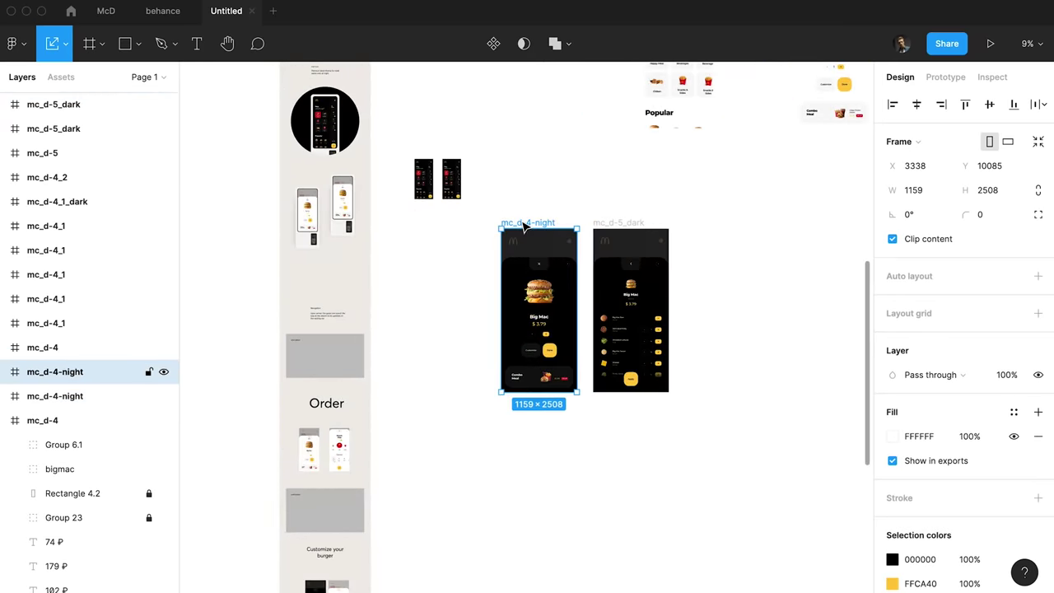
pyautogui.press('alt+super+p')
pyautogui.click(612, 223)
pyautogui.press('super+c')
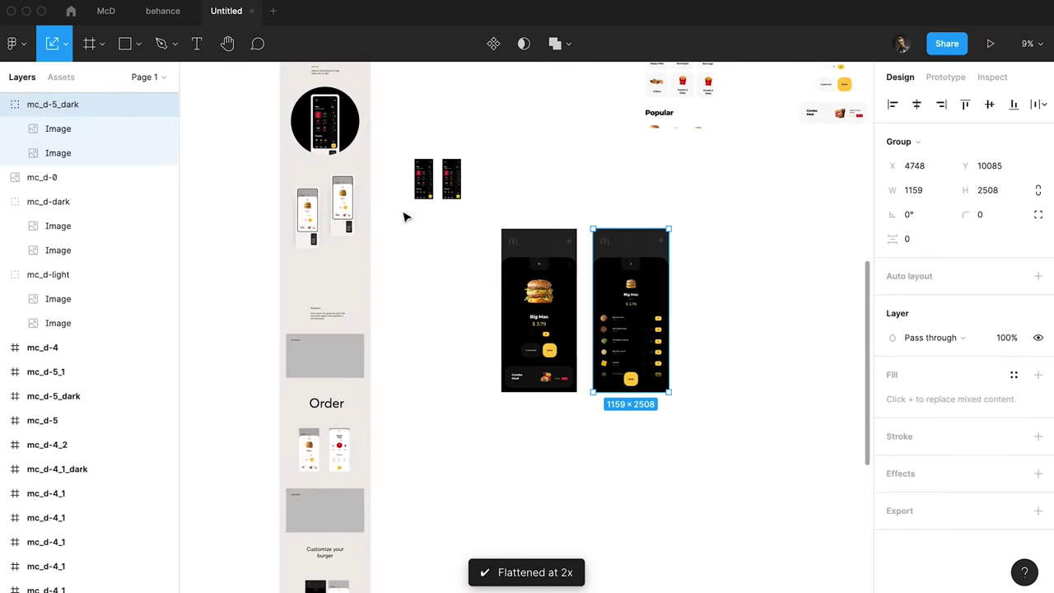
# Paste mc_d-5_dark into the mask of the right-hand Night mode kiosk and scale it to 301.3 × 652 at X 821, Y 9436.
pyautogui.scroll(8, 343, 196)
pyautogui.keyDown('super'); pyautogui.click(344, 198); pyautogui.keyUp('super')
pyautogui.press('super+v')
pyautogui.scroll(-5, 340, 196)
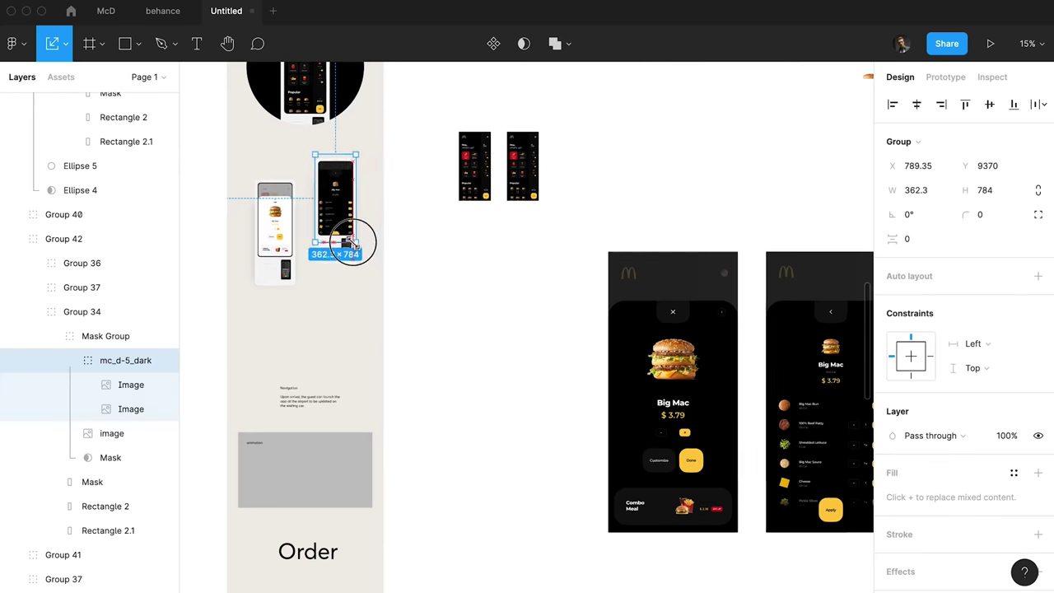
pyautogui.scroll(8, 347, 220)
pyautogui.moveTo(352, 243); pyautogui.dragTo(344, 247)
pyautogui.scroll(-2, 346, 258)
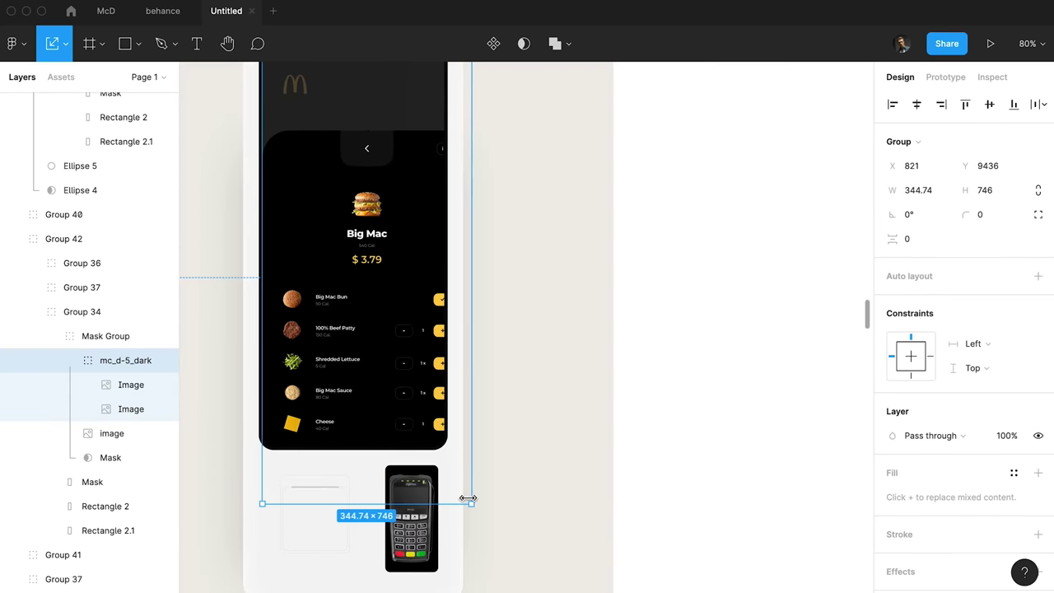
pyautogui.moveTo(466, 499); pyautogui.dragTo(442, 446)
pyautogui.click(103, 362)
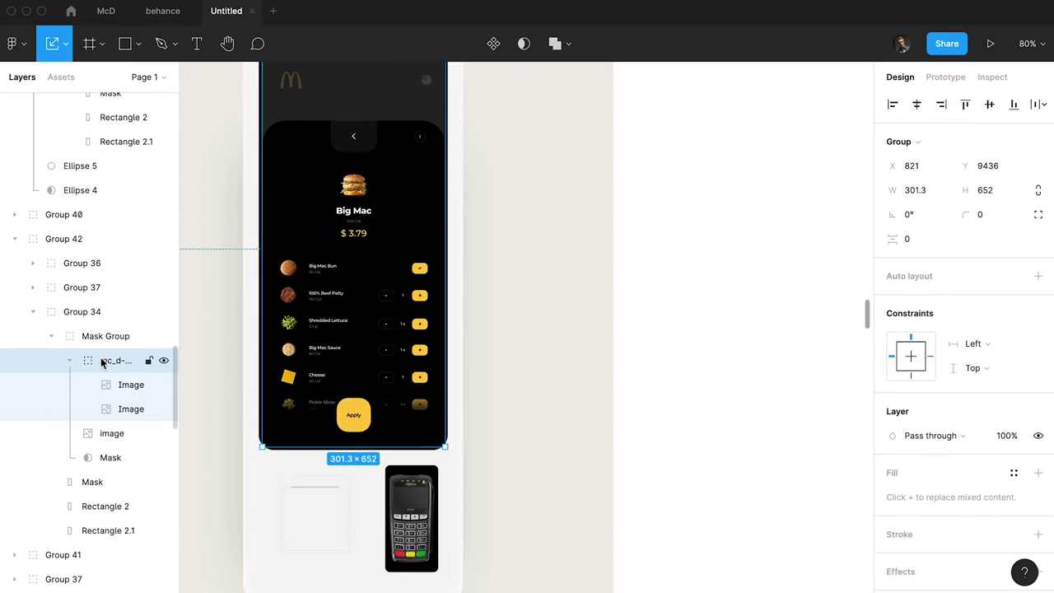
# Paste the mc_d-4-night screen into the left-hand kiosk's mask and scale it to 316.55 × 685 at X 275, Y 9626.
pyautogui.scroll(4, 355, 249)
pyautogui.scroll(-8, 410, 262)
pyautogui.click(732, 372)
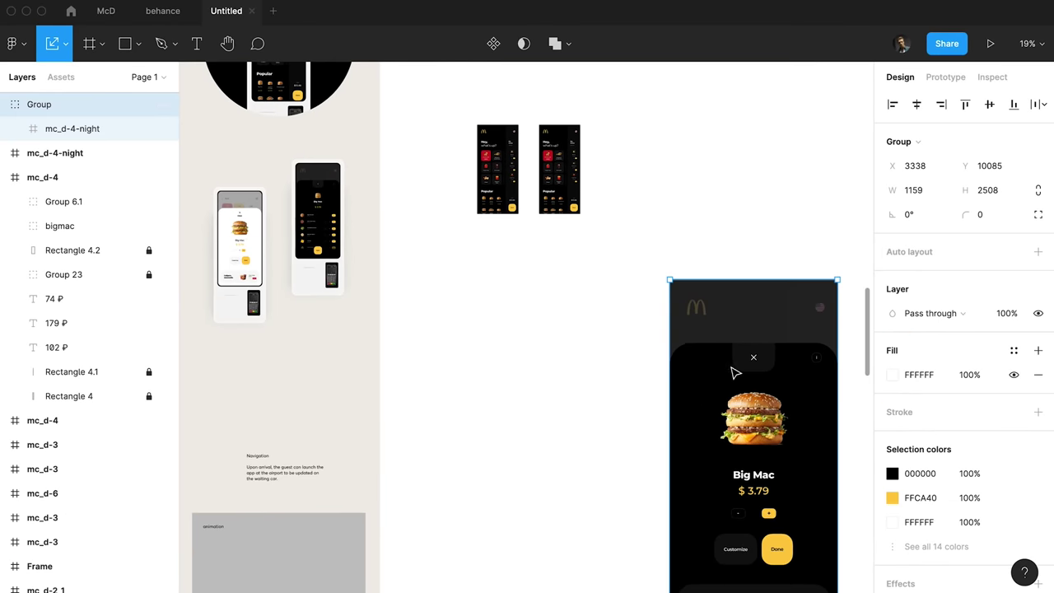
pyautogui.keyDown('super'); pyautogui.click(247, 245); pyautogui.keyUp('super')
pyautogui.hotkey('ctrl', 'v')
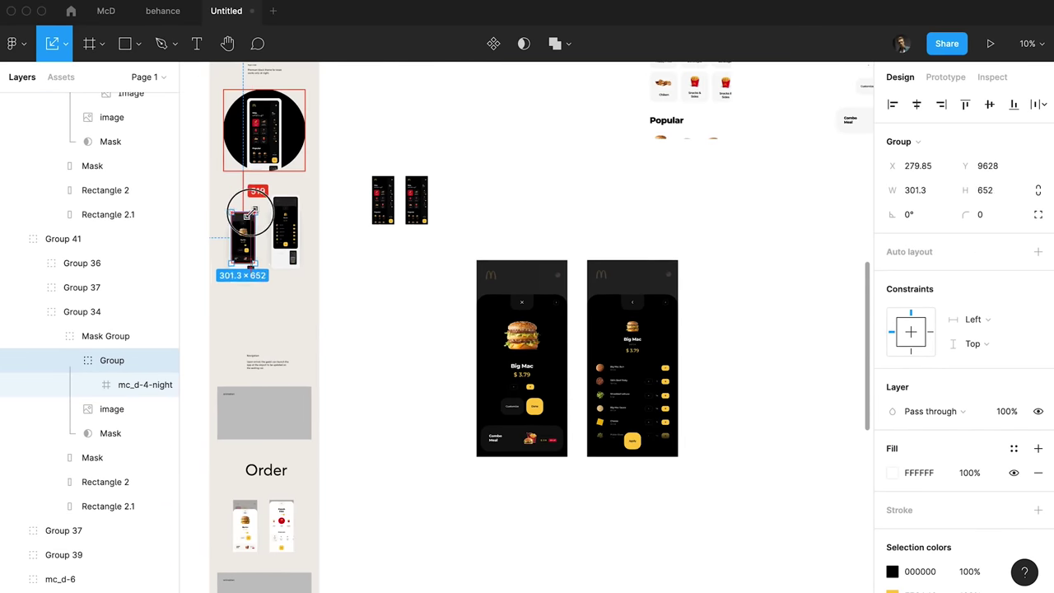
pyautogui.moveTo(250, 212); pyautogui.dragTo(252, 209)
pyautogui.scroll(6, 238, 245)
pyautogui.scroll(2, 238, 247)
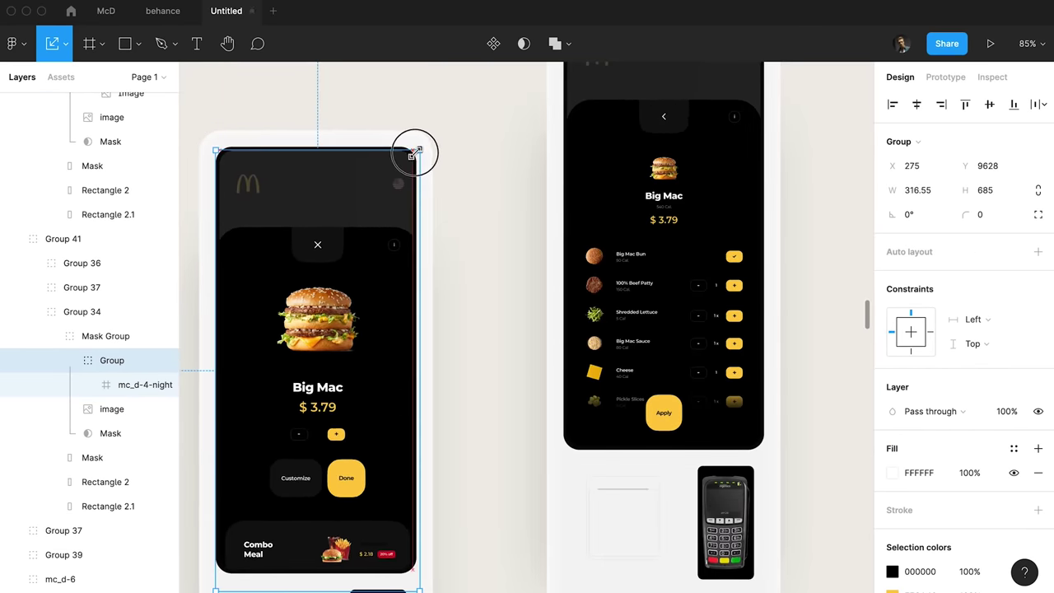
pyautogui.scroll(-6, 431, 228)
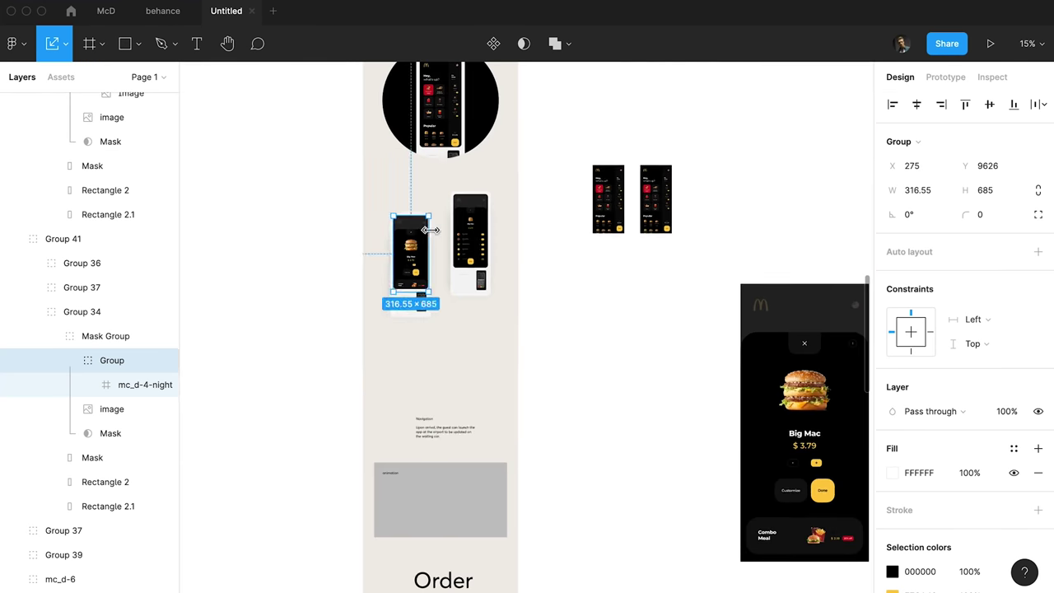
pyautogui.click(432, 229)
# Duplicate the large white Night mode heading below the two kiosks and replace its text with “Navigation”.
pyautogui.scroll(3, 453, 224)
pyautogui.moveTo(462, 221); pyautogui.dragTo(481, 494)
pyautogui.scroll(-2, 480, 494)
pyautogui.scroll(3, 441, 532)
pyautogui.click(404, 518)
pyautogui.press('v')
pyautogui.doubleClick(417, 424)
pyautogui.press('super+v')
pyautogui.press('Escape')
# Move the content from the Navigation placeholder through the closing logo further down below the new Navigation heading.
pyautogui.scroll(-6, 341, 400)
pyautogui.keyDown('shift'); pyautogui.click(379, 202); pyautogui.keyUp('shift')
pyautogui.click(480, 368)
pyautogui.scroll(-5, 461, 412)
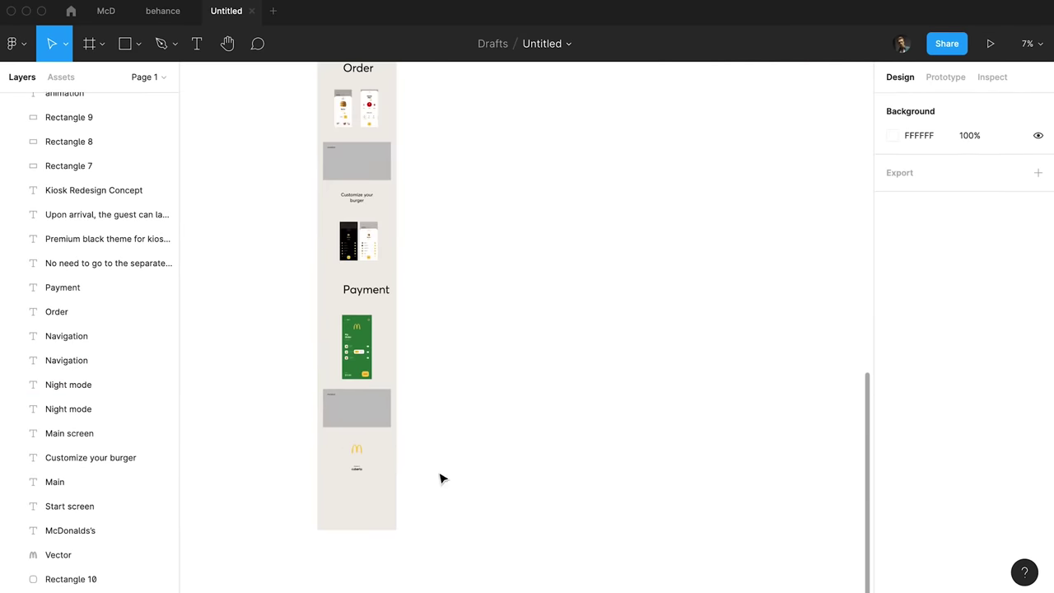
pyautogui.moveTo(417, 499); pyautogui.dragTo(321, 207)
pyautogui.scroll(4, 345, 208)
pyautogui.keyDown('shift'); pyautogui.click(361, 221); pyautogui.keyUp('shift')
pyautogui.keyDown('shift'); pyautogui.click(372, 177); pyautogui.keyUp('shift')
pyautogui.scroll(2, 371, 179)
pyautogui.moveTo(371, 248); pyautogui.dragTo(381, 311)
pyautogui.scroll(-1, 354, 310)
# Duplicate the small Night mode caption and description under the Navigation heading at X 490.
pyautogui.click(322, 307)
pyautogui.scroll(7, 322, 307)
pyautogui.moveTo(325, 153); pyautogui.dragTo(370, 170)
pyautogui.scroll(-6, 382, 354)
pyautogui.moveTo(370, 167); pyautogui.dragTo(371, 409)
# Replace the duplicated texts with “Navigation” and “Upon arrival, the guest can launch the app at the airport…”, and delete the original pair.
pyautogui.scroll(5, 373, 412)
pyautogui.doubleClick(330, 485)
pyautogui.press('super+c')
pyautogui.doubleClick(424, 391)
pyautogui.press('super+v')
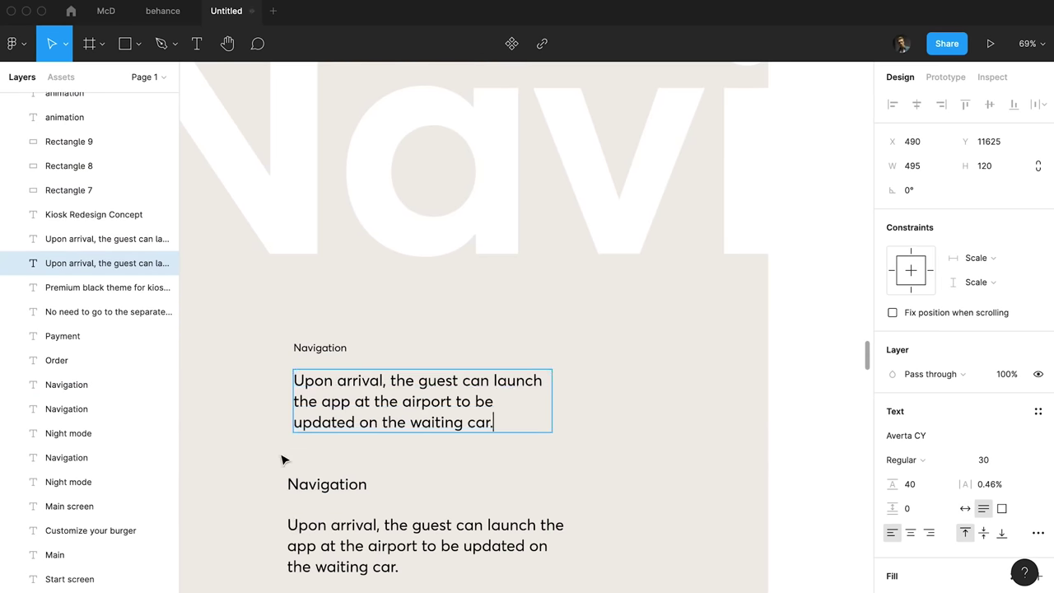
pyautogui.moveTo(282, 459); pyautogui.dragTo(391, 550)
pyautogui.press('Delete')
# Move the small Navigation caption and description further down from the large Navigation heading.
pyautogui.scroll(-4, 387, 544)
pyautogui.moveTo(430, 506); pyautogui.dragTo(312, 435)
pyautogui.keyDown('shift'); pyautogui.click(362, 395); pyautogui.keyUp('shift')
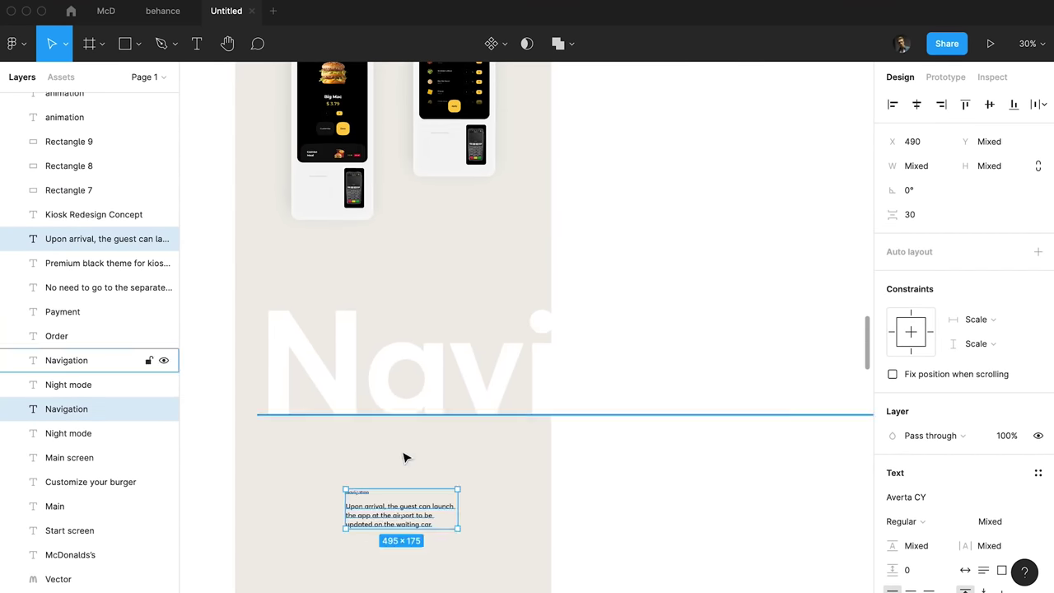
pyautogui.scroll(-5, 404, 458)
# Fill the grey animation rectangle in the Navigation section with the yellow FFCA40 of the Main circle.
pyautogui.click(416, 366)
pyautogui.scroll(-5, 416, 366)
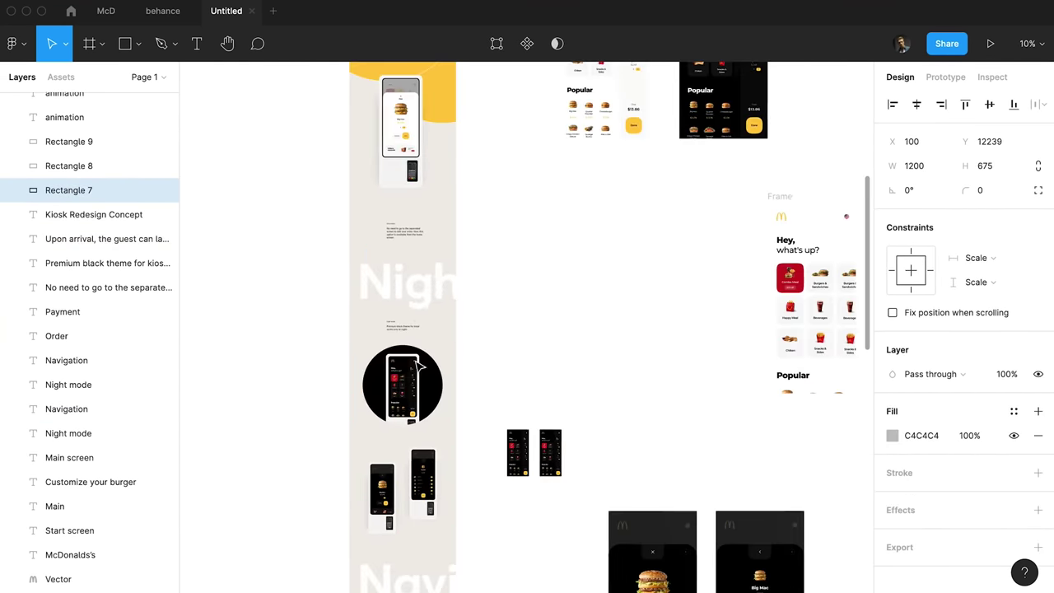
pyautogui.click(445, 110)
# Copy the large Main kiosk mockup and place it over the yellow Navigation rectangle at X 422, Y 12179.
pyautogui.click(402, 134)
pyautogui.press('super+c')
pyautogui.scroll(5, 419, 407)
pyautogui.click(419, 407)
pyautogui.press('super+v')
pyautogui.scroll(-5, 400, 407)
pyautogui.moveTo(400, 407); pyautogui.dragTo(397, 269)
pyautogui.scroll(-5, 396, 422)
pyautogui.scroll(6, 398, 270)
# Mask the kiosk with the yellow rectangle, keep a yellow background copy inside, and lower the kiosk so its top edge shows.
pyautogui.keyDown('shift'); pyautogui.click(527, 200); pyautogui.keyUp('shift')
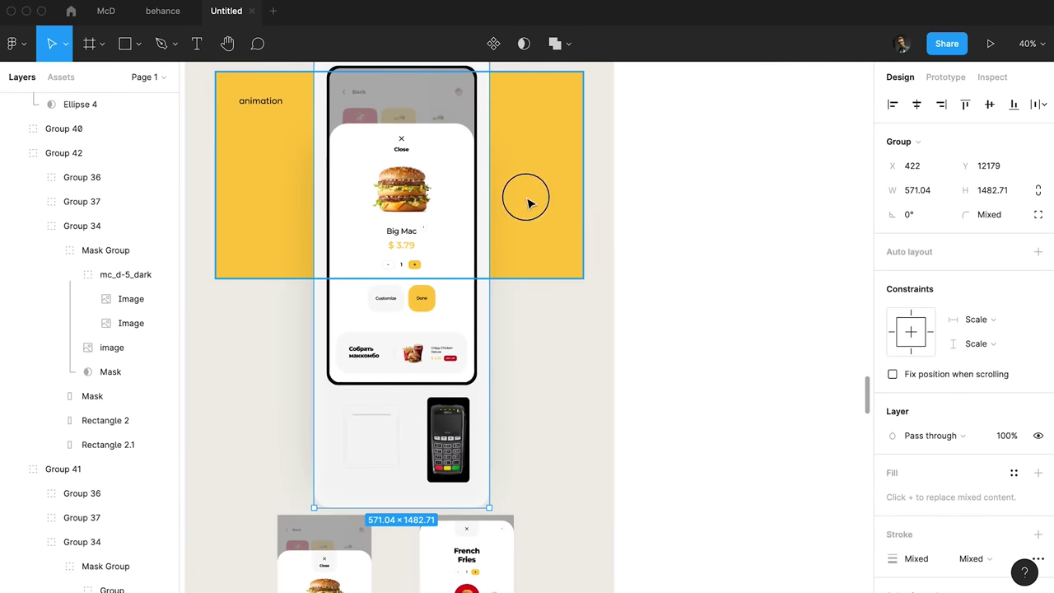
pyautogui.click(527, 45)
pyautogui.click(555, 46)
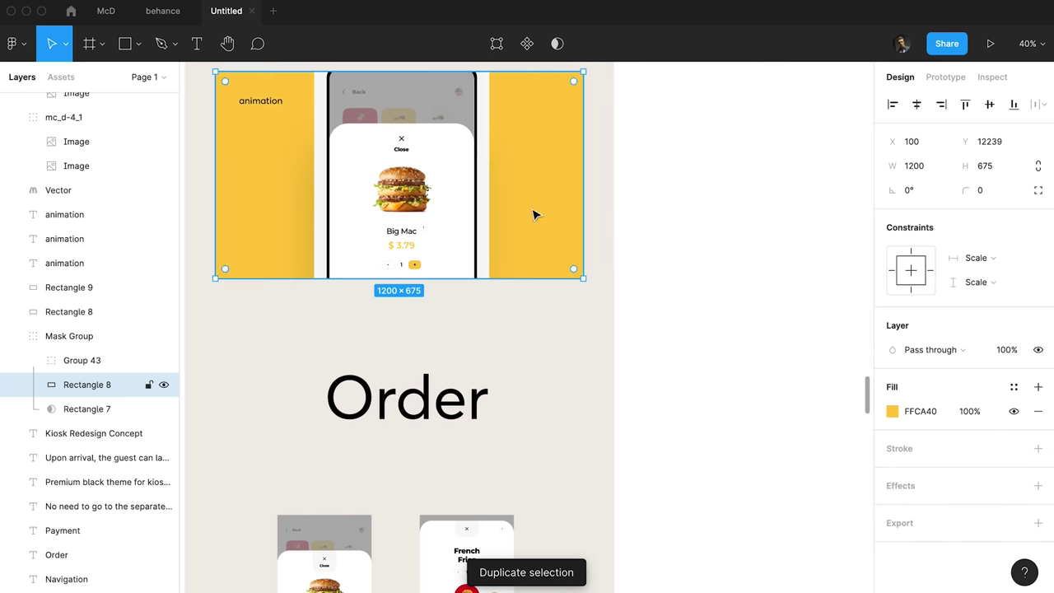
pyautogui.click(90, 364)
pyautogui.click(517, 332)
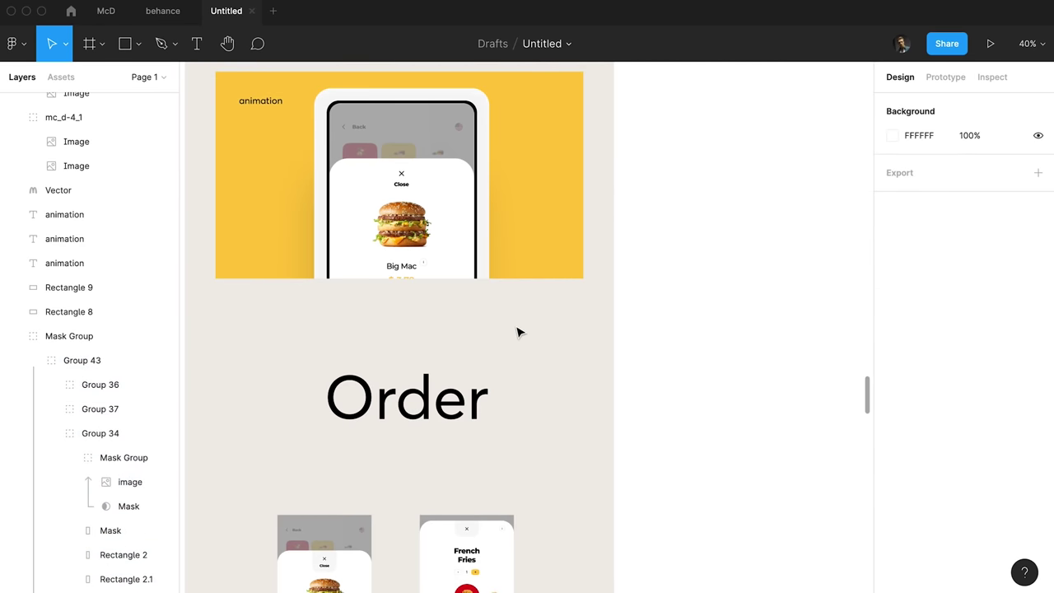
# Apply the Navigation heading's style to “Order”: white Averta CY Bold, size 650, letter spacing -3%, centred alignment, at X 177, Y 13048.
pyautogui.click(407, 398)
pyautogui.scroll(-5, 441, 369)
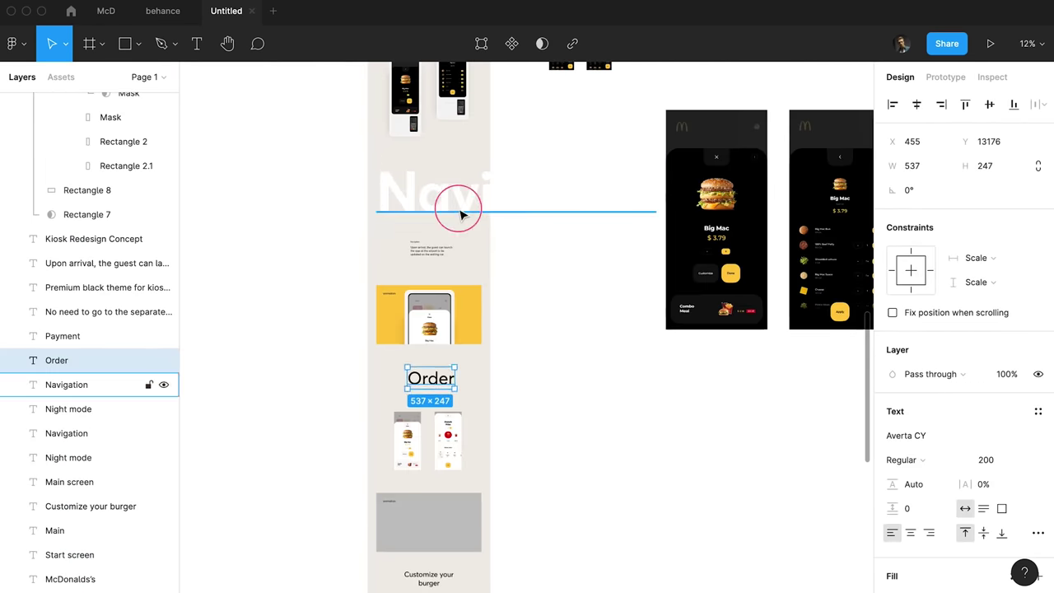
pyautogui.scroll(1, 430, 390)
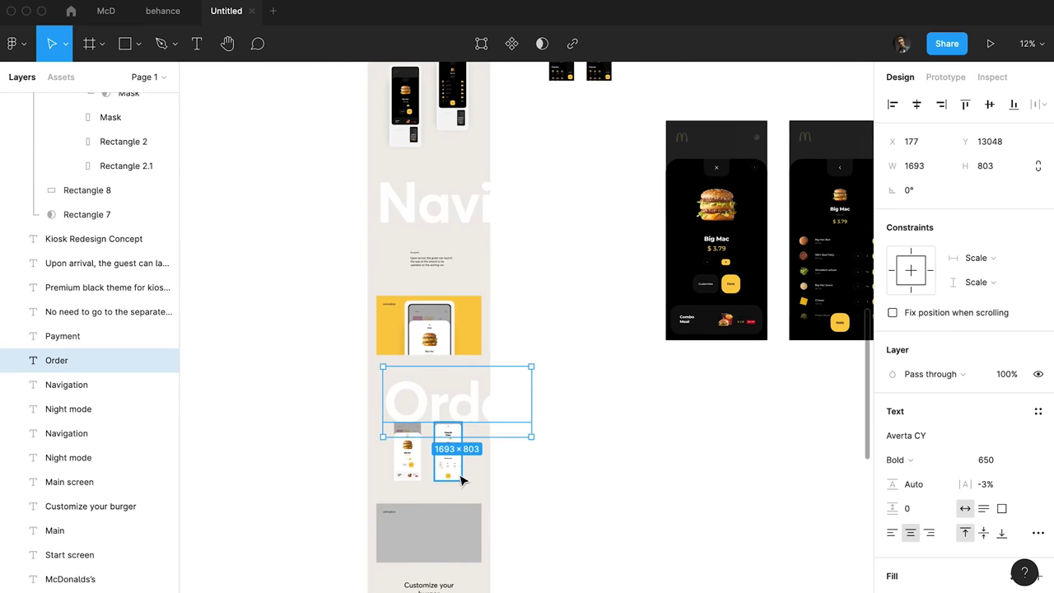
# Move the two Order screens outside the frame and duplicate the pair of Night mode kiosks below the Order heading.
pyautogui.moveTo(469, 483)
pyautogui.mouseDown()
pyautogui.moveTo(414, 470)
pyautogui.moveTo(594, 473)
pyautogui.mouseUp()
pyautogui.moveTo(497, 99); pyautogui.dragTo(379, 144)
pyautogui.moveTo(407, 117); pyautogui.dragTo(407, 441)
# Move the duplicated kiosks and all content below the Order heading further down the page.
pyautogui.scroll(-5, 384, 256)
pyautogui.moveTo(353, 125); pyautogui.dragTo(531, 577)
pyautogui.moveTo(429, 211); pyautogui.dragTo(429, 385)
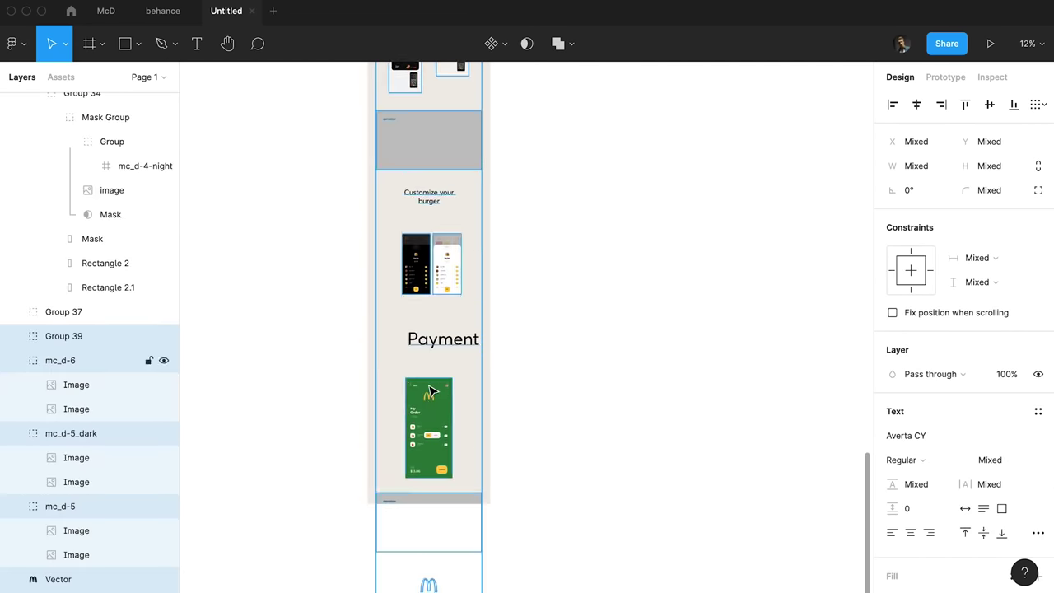
# Move the two kiosks up under the Order heading and stagger them with the left one higher than the right.
pyautogui.scroll(4, 429, 385)
pyautogui.moveTo(364, 293); pyautogui.dragTo(477, 398)
pyautogui.moveTo(442, 356); pyautogui.dragTo(443, 298)
pyautogui.moveTo(399, 346); pyautogui.dragTo(400, 235)
pyautogui.scroll(5, 418, 226)
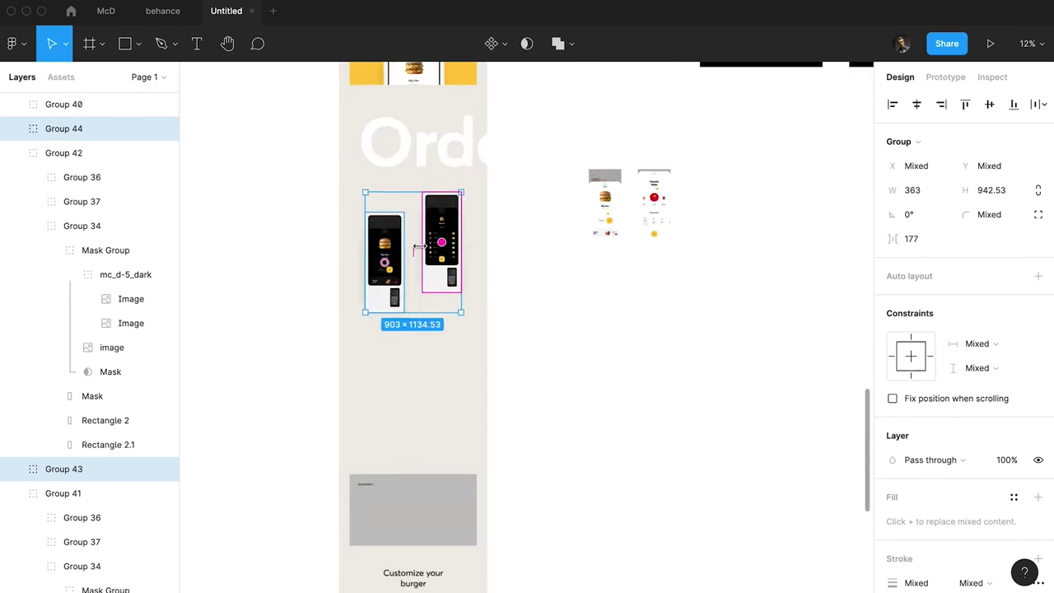
pyautogui.click(533, 275)
pyautogui.moveTo(481, 275); pyautogui.dragTo(481, 353)
# Copy the light mc_d-4 screen and delete the mc_d-4-night screen from the left-hand Order kiosk.
pyautogui.scroll(1, 485, 358)
pyautogui.hscroll(1, 485, 358)
pyautogui.click(774, 300)
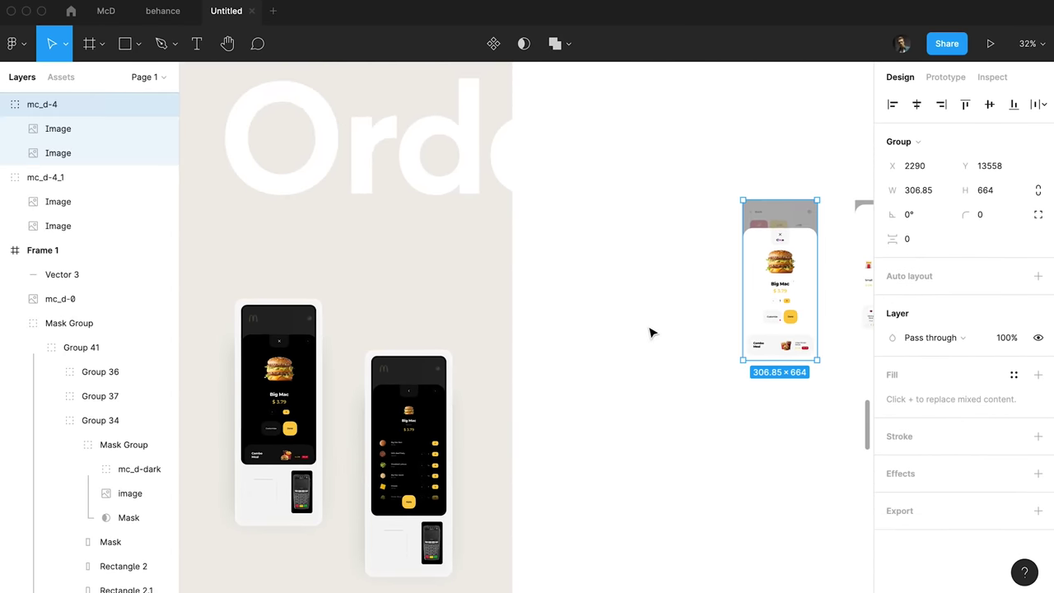
pyautogui.scroll(-2, 561, 330)
pyautogui.hscroll(-1, 561, 329)
pyautogui.keyDown('super'); pyautogui.click(329, 276); pyautogui.keyUp('super')
pyautogui.scroll(3, 330, 276)
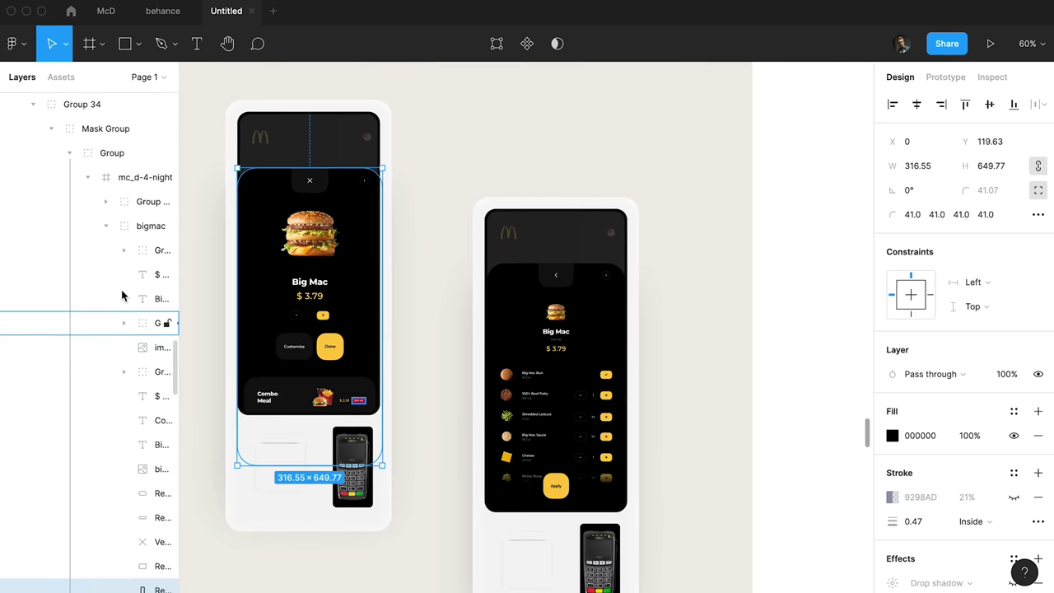
pyautogui.click(144, 179)
pyautogui.press('Delete')
# Paste mc_d-4 into the mask group of the left-hand Order kiosk over its existing screen.
pyautogui.scroll(-5, 415, 206)
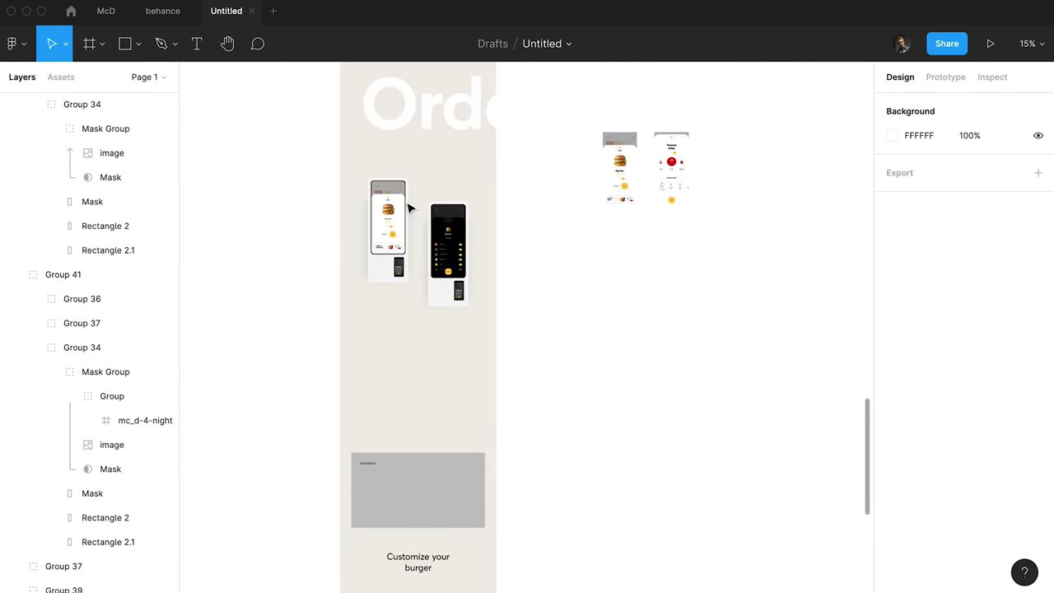
pyautogui.scroll(5, 409, 209)
pyautogui.click(397, 205)
pyautogui.hotkey('ctrl', 'v')
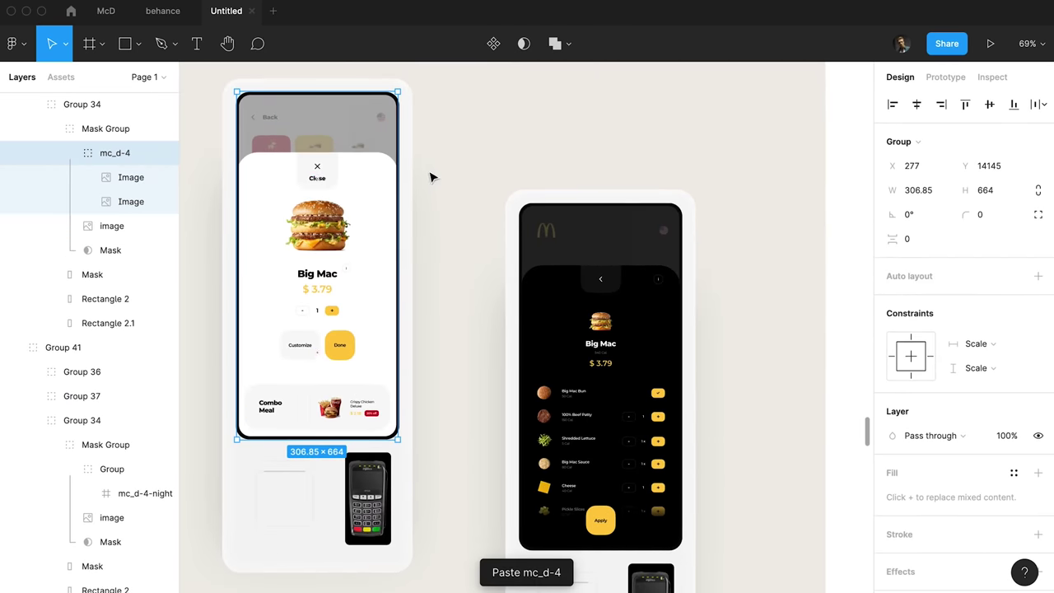
# Resize the pasted mc_d-4 screen to about 300 wide so it fits inside the left-hand Order kiosk's black bezel.
pyautogui.scroll(5, 389, 161)
pyautogui.hscroll(-10, 389, 160)
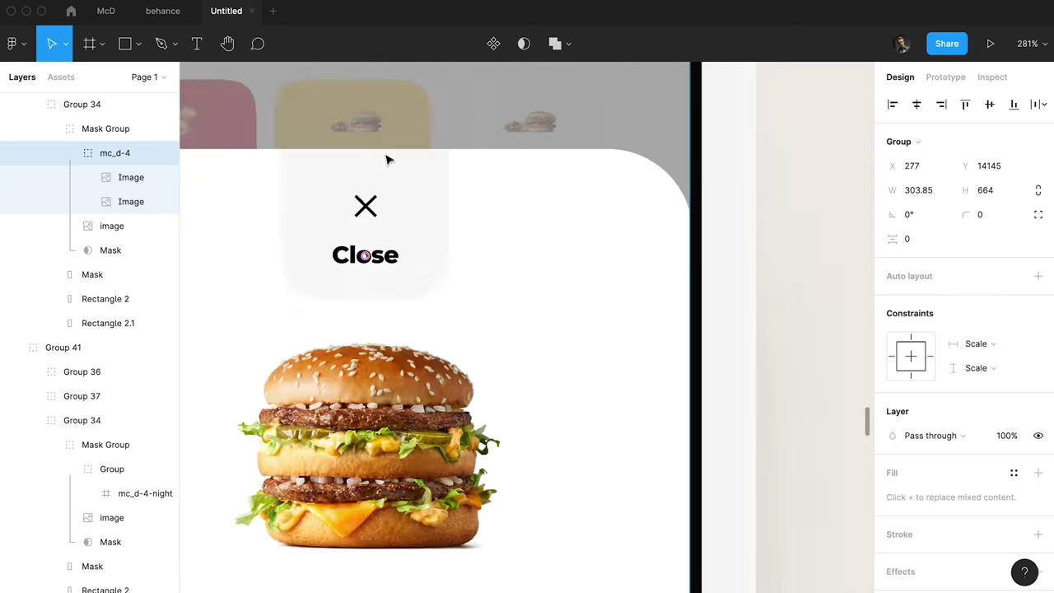
pyautogui.moveTo(574, 200); pyautogui.dragTo(579, 220)
pyautogui.scroll(5, 576, 247)
pyautogui.hscroll(5, 568, 271)
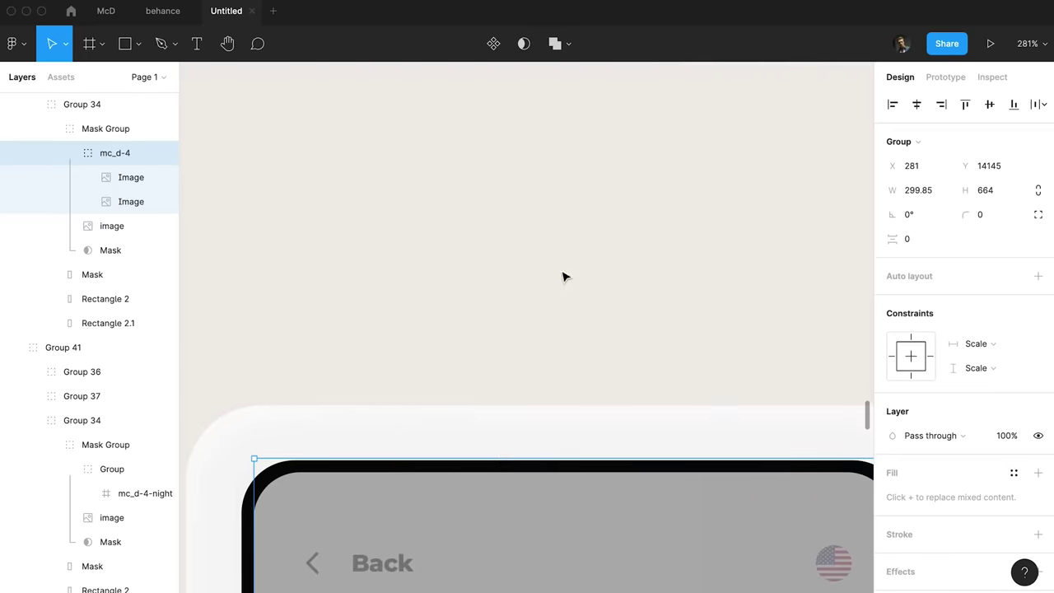
pyautogui.moveTo(474, 466); pyautogui.dragTo(474, 472)
pyautogui.scroll(-20, 482, 469)
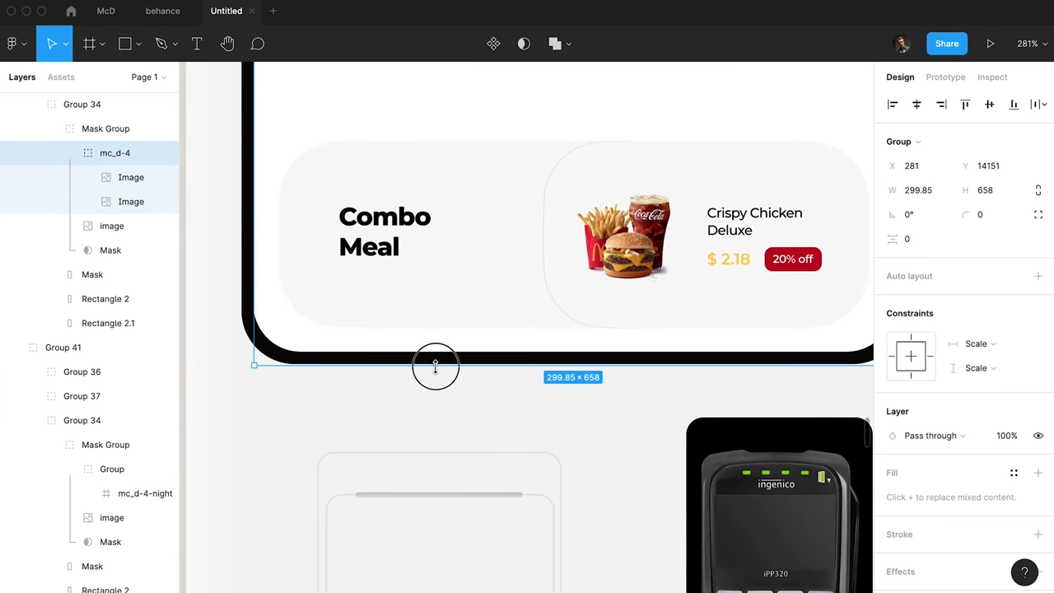
pyautogui.moveTo(436, 366); pyautogui.dragTo(437, 353)
pyautogui.scroll(-10, 441, 355)
# Copy the mc_d-4_1 French Fries screen and paste it into the mask group of the right-hand Order kiosk.
pyautogui.keyDown('super'); pyautogui.click(646, 208); pyautogui.keyUp('super')
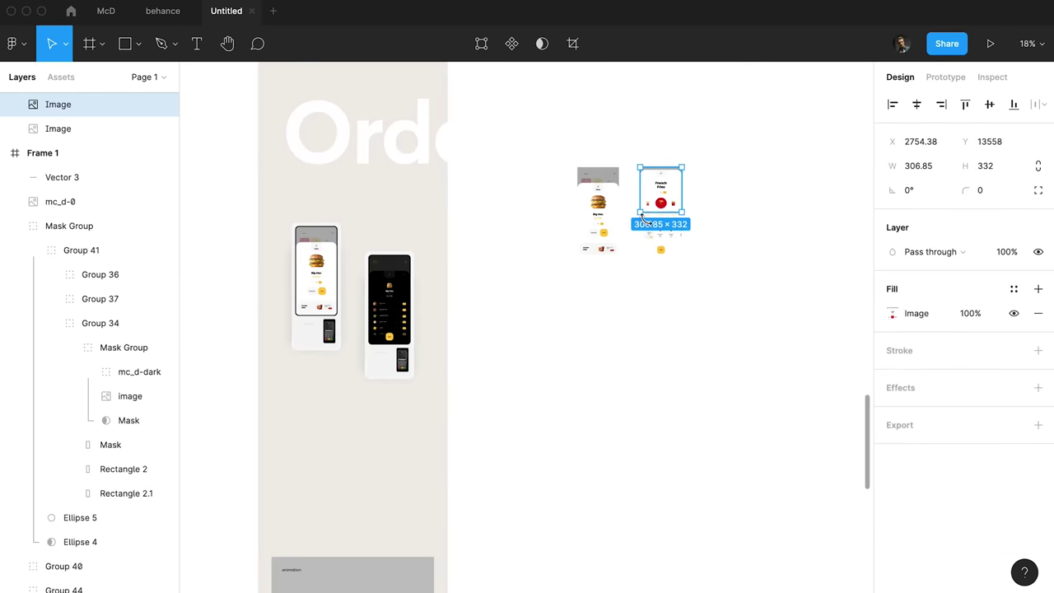
pyautogui.scroll(2, 75, 212)
pyautogui.click(73, 177)
pyautogui.press('super+c')
pyautogui.keyDown('super'); pyautogui.click(387, 297); pyautogui.keyUp('super')
pyautogui.scroll(5, 387, 297)
pyautogui.press('super+v')
pyautogui.scroll(5, 677, 282)
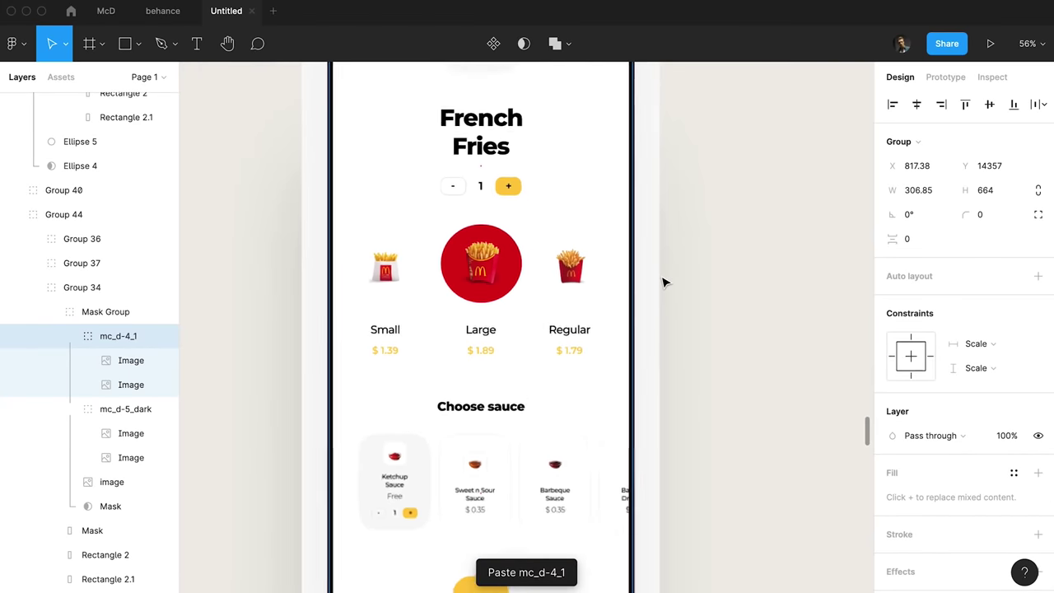
# Resize the mc_d-4_1 screen to 300 × 651 so it fits inside the right-hand kiosk's bezel.
pyautogui.scroll(3, 651, 214)
pyautogui.moveTo(622, 128); pyautogui.dragTo(622, 134)
pyautogui.scroll(-10, 610, 206)
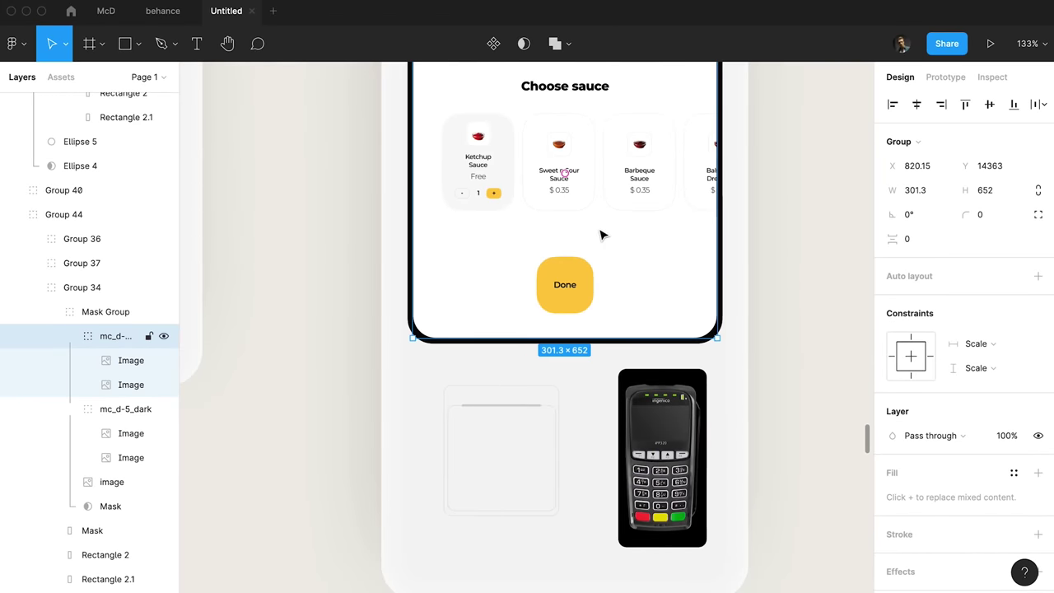
pyautogui.scroll(10, 327, 451)
pyautogui.hscroll(5, 331, 446)
pyautogui.scroll(20, 336, 452)
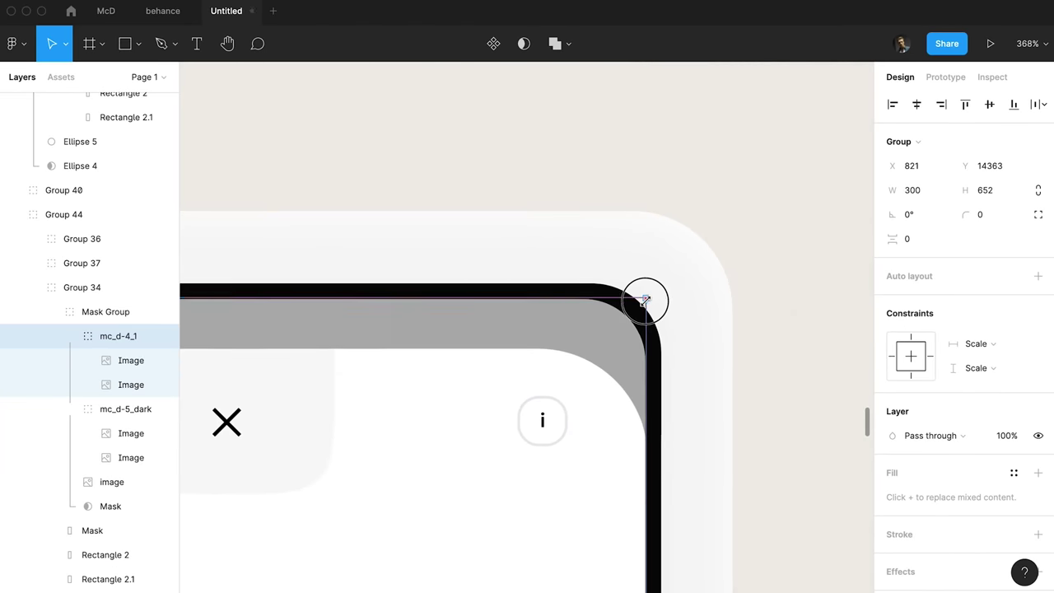
pyautogui.scroll(-15, 643, 303)
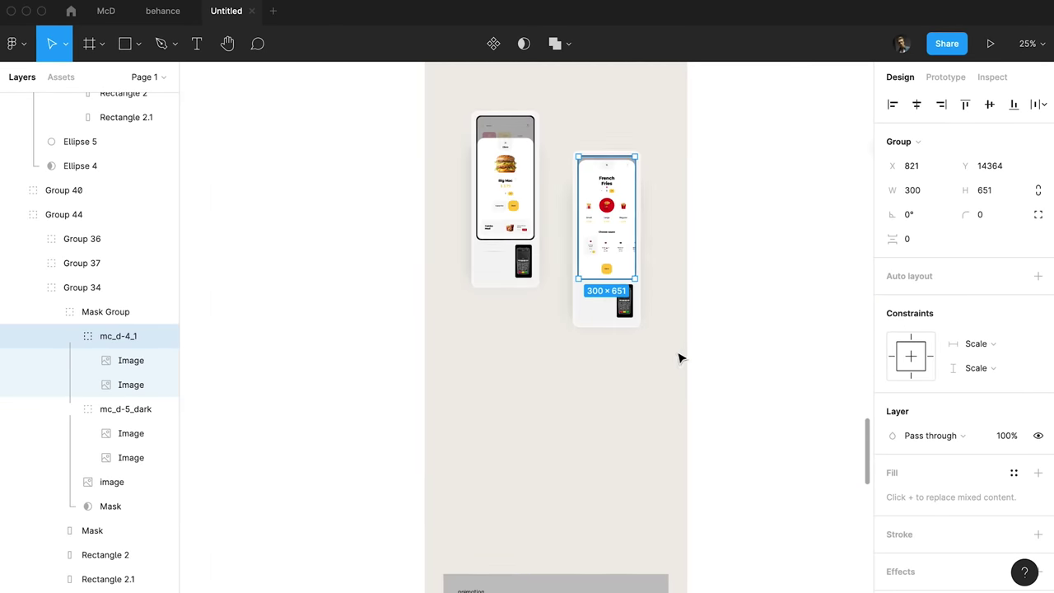
# Place a copy of the yellow circle behind the Order heading and its two kiosks.
pyautogui.click(682, 359)
pyautogui.scroll(4, 681, 358)
pyautogui.hscroll(2, 681, 358)
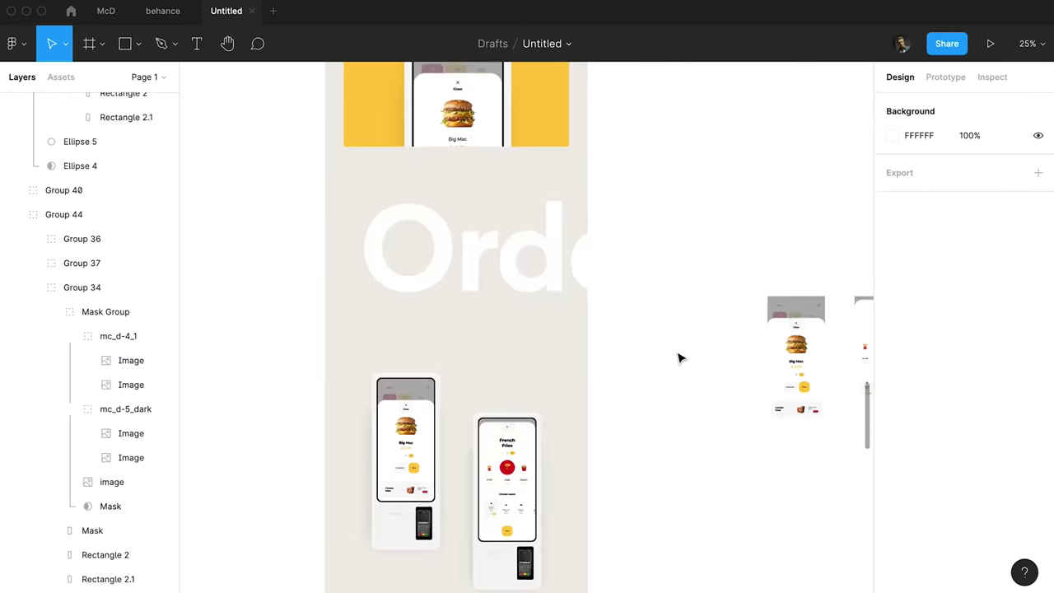
pyautogui.scroll(-5, 606, 274)
pyautogui.moveTo(564, 143); pyautogui.dragTo(522, 437)
pyautogui.scroll(-3, 525, 426)
pyautogui.scroll(5, 562, 444)
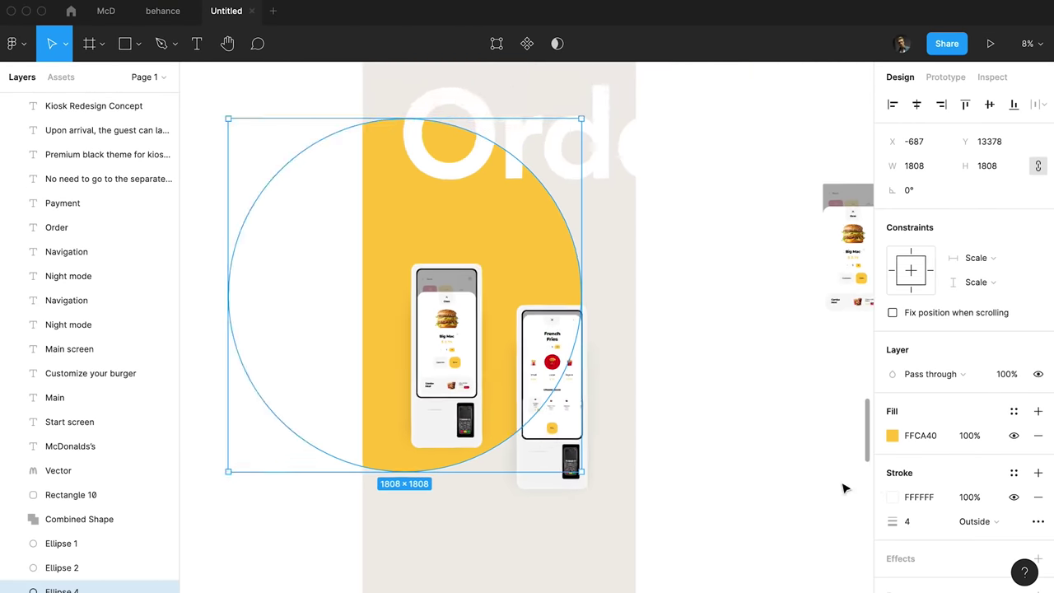
# Hide the white stroke of the Order circle and enlarge it to about 2270 wide.
pyautogui.click(1014, 497)
pyautogui.scroll(-4, 494, 294)
pyautogui.moveTo(528, 170); pyautogui.dragTo(554, 153)
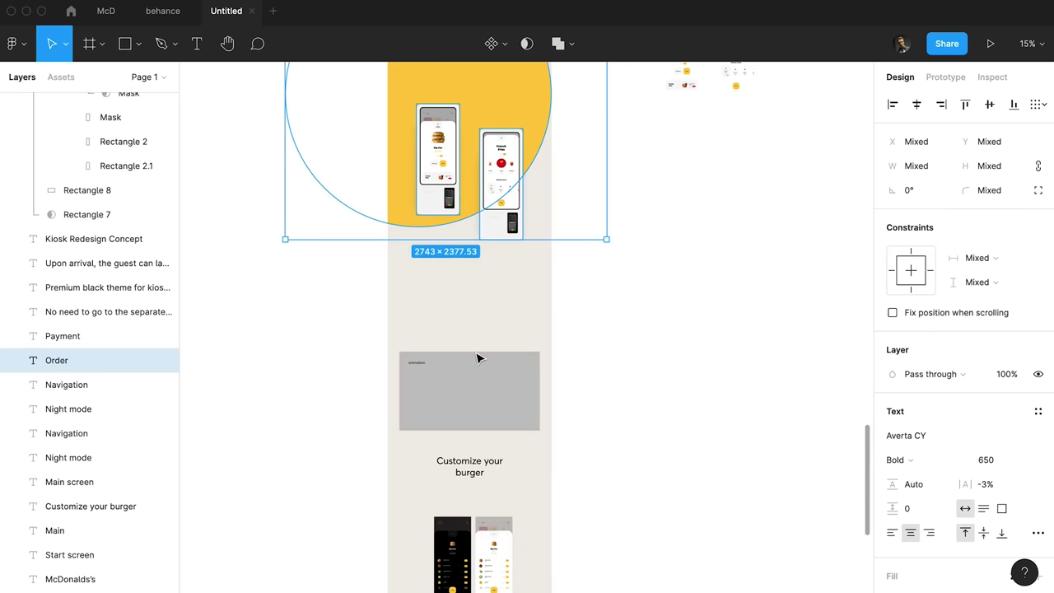
# Duplicate the yellow Navigation animation banner with its kiosk and place it below the two Order kiosks.
pyautogui.scroll(4, 478, 357)
pyautogui.hscroll(1, 478, 358)
pyautogui.moveTo(497, 129); pyautogui.dragTo(349, 153)
pyautogui.moveTo(430, 167); pyautogui.dragTo(432, 276)
pyautogui.scroll(-4, 431, 249)
# Replace the grey placeholder with the duplicated banner in red and lower it beneath the Order kiosks.
pyautogui.keyDown('super'); pyautogui.click(416, 291); pyautogui.keyUp('super')
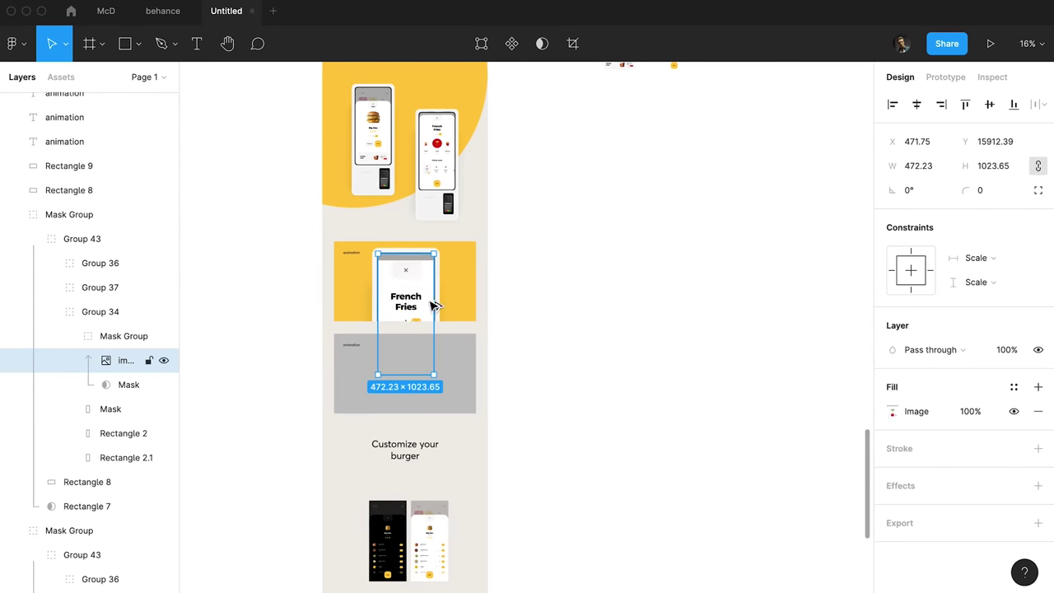
pyautogui.click(437, 146)
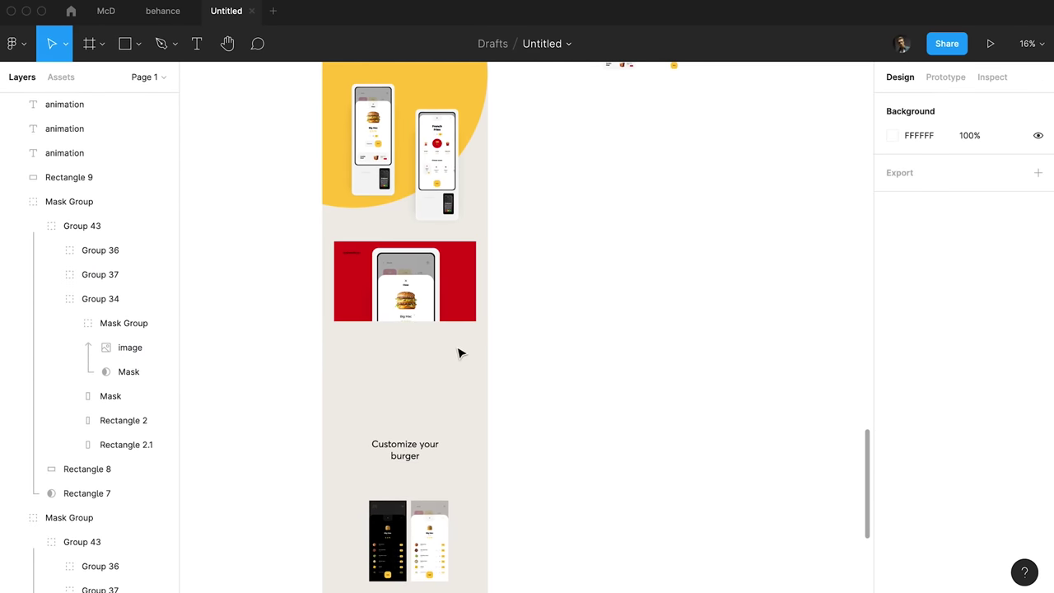
pyautogui.moveTo(481, 298); pyautogui.dragTo(340, 256)
pyautogui.moveTo(408, 283); pyautogui.dragTo(408, 309)
# Copy the Start screen heading with its wavy underline and place it below the red Order banner.
pyautogui.scroll(-2, 447, 334)
pyautogui.scroll(20, 447, 333)
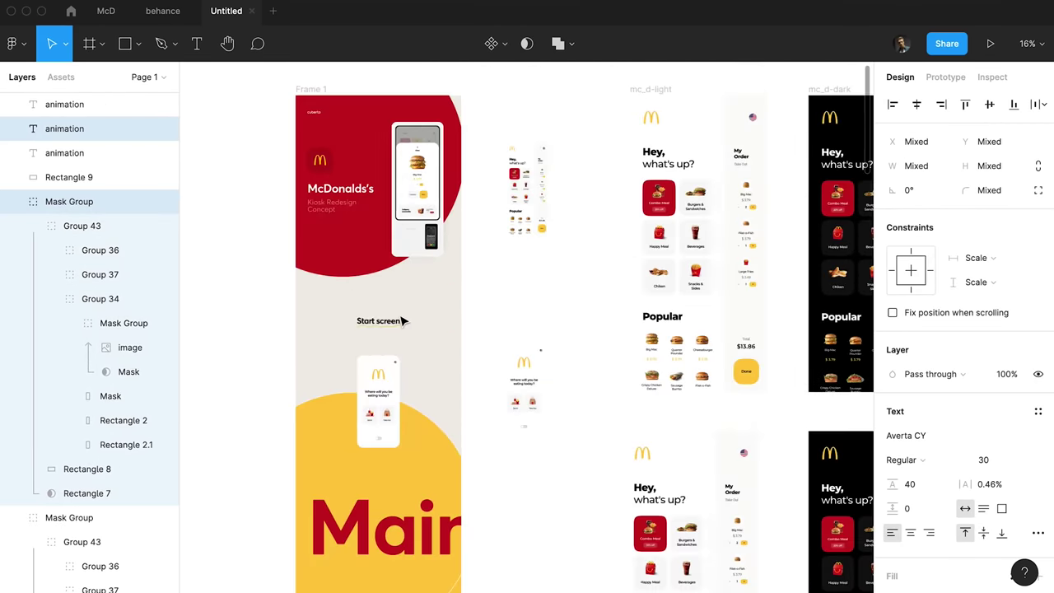
pyautogui.click(403, 345)
pyautogui.scroll(-20, 384, 368)
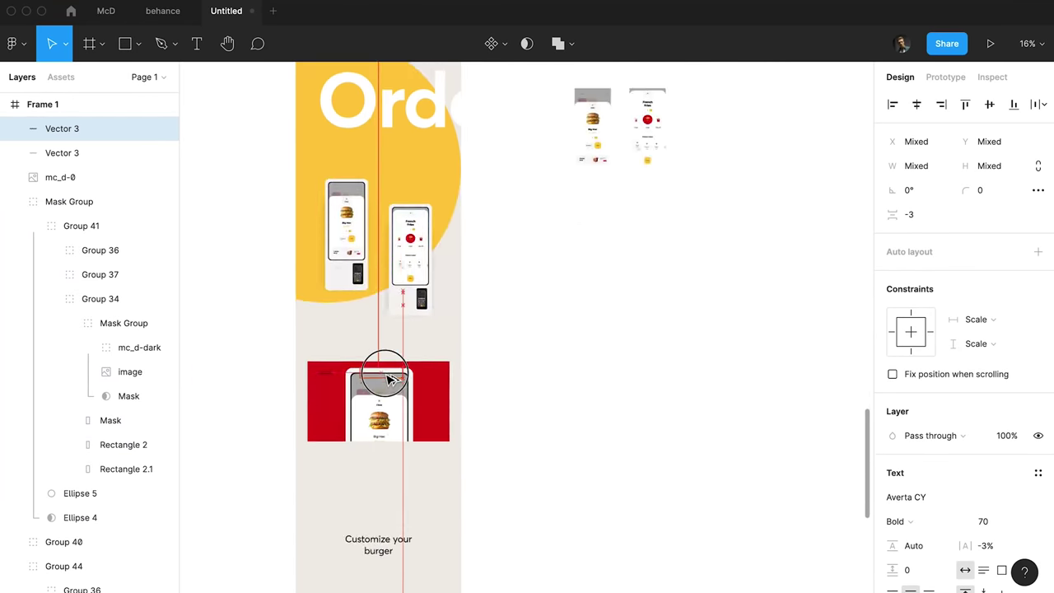
pyautogui.scroll(-5, 390, 379)
pyautogui.scroll(5, 384, 276)
# Change the copied heading to "Customize your burger" on two lines and fit the wavy underline at 315 × 12 beneath "Customize".
pyautogui.click(474, 269)
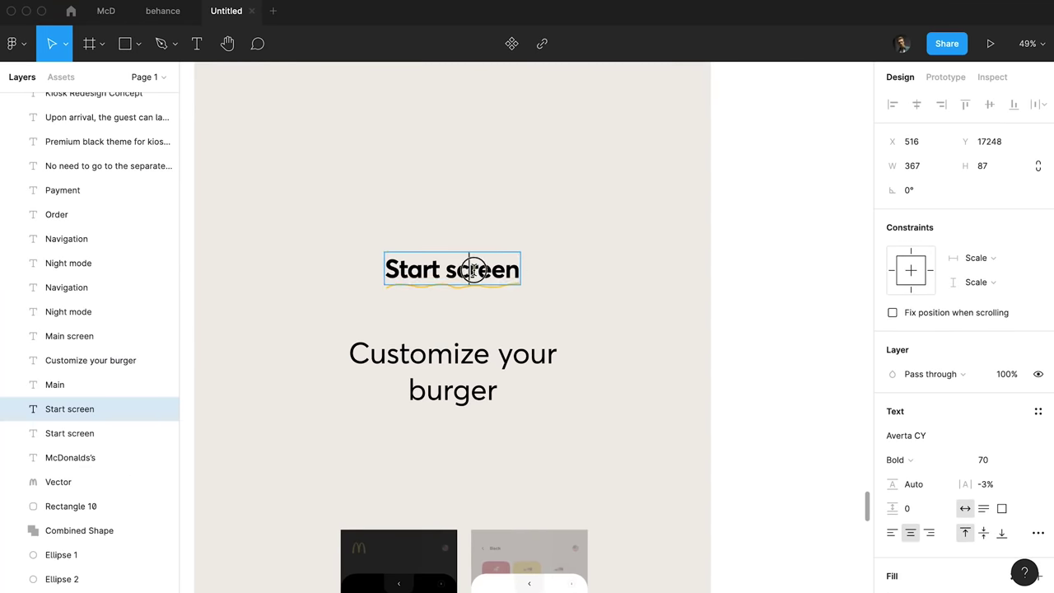
pyautogui.moveTo(527, 273); pyautogui.dragTo(527, 273)
pyautogui.click(545, 280)
pyautogui.click(511, 288)
pyautogui.scroll(5, 402, 288)
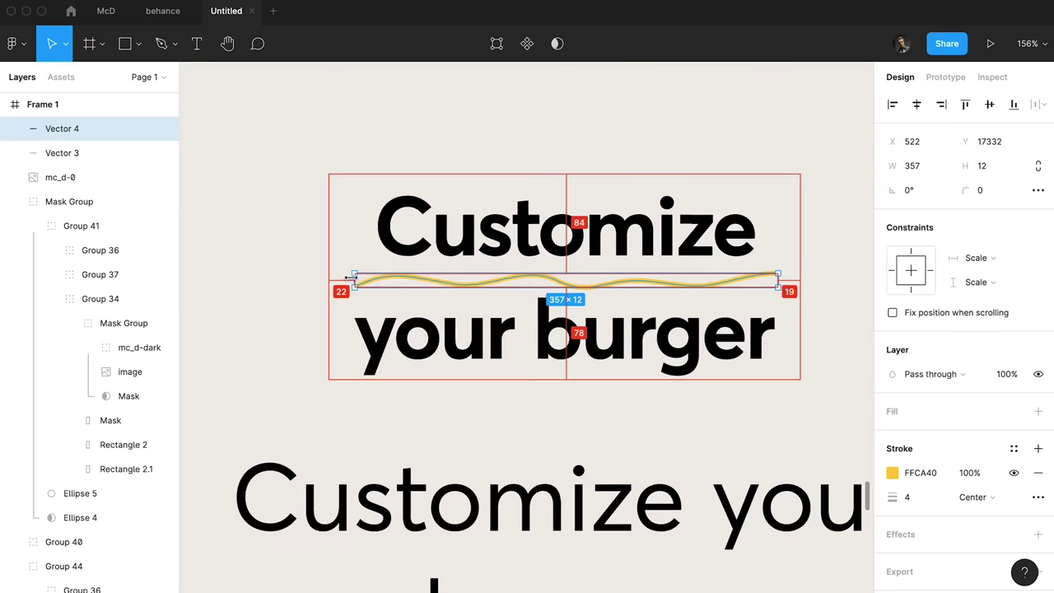
pyautogui.scroll(-5, 405, 280)
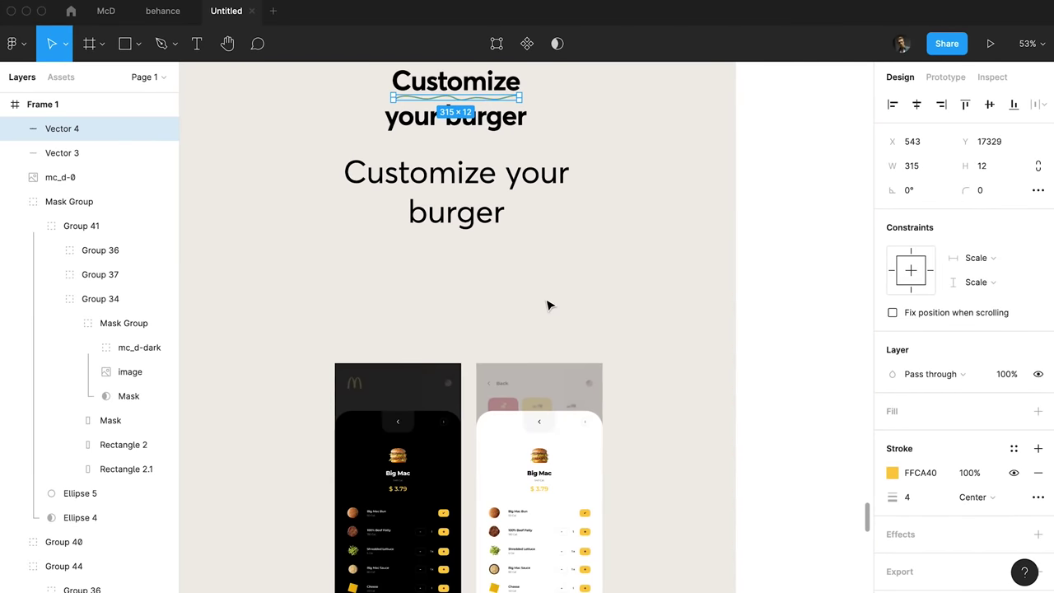
# Move the dark and light burger customization screens out of the frame to the empty canvas beside it.
pyautogui.scroll(-5, 547, 303)
pyautogui.scroll(4, 503, 202)
pyautogui.scroll(-3, 504, 202)
pyautogui.click(514, 421)
pyautogui.keyDown('shift'); pyautogui.click(482, 429); pyautogui.keyUp('shift')
pyautogui.moveTo(482, 429); pyautogui.dragTo(641, 409)
# Duplicate the two Order kiosks under the new Customize your burger heading and delete the old plain heading.
pyautogui.scroll(3, 605, 364)
pyautogui.click(521, 256)
pyautogui.keyDown('shift'); pyautogui.click(463, 235); pyautogui.keyUp('shift')
pyautogui.scroll(-4, 480, 320)
pyautogui.moveTo(464, 235); pyautogui.dragTo(483, 317)
pyautogui.click(488, 247)
pyautogui.press('Delete')
pyautogui.click(514, 333)
pyautogui.keyDown('shift'); pyautogui.click(478, 344); pyautogui.keyUp('shift')
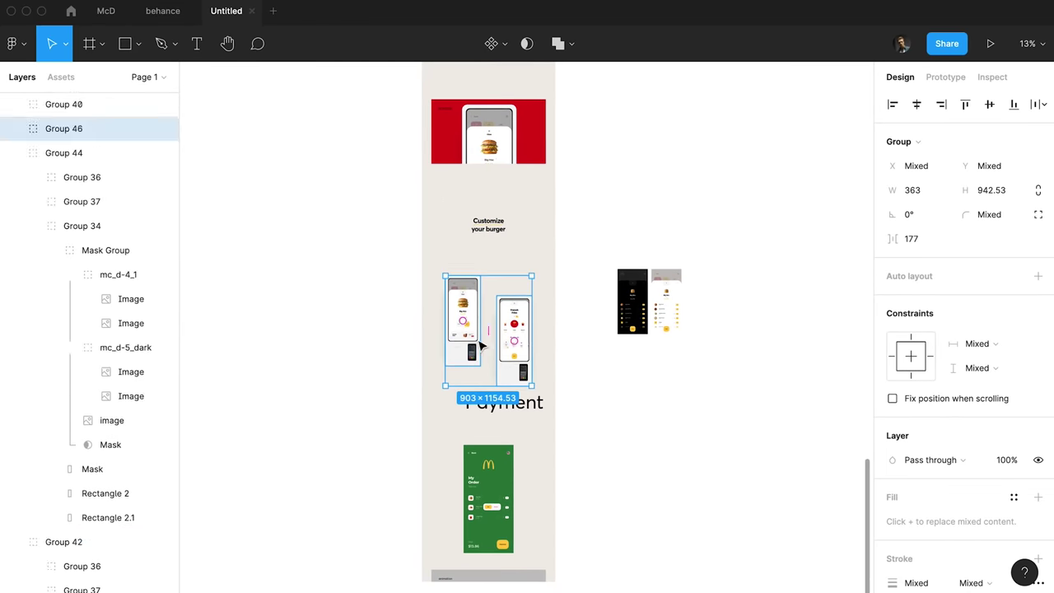
# Delete the mc_d-4 screen from the mask group of the left-hand Customize kiosk.
pyautogui.click(637, 314)
pyautogui.scroll(3, 546, 299)
pyautogui.keyDown('super'); pyautogui.click(397, 276); pyautogui.keyUp('super')
pyautogui.click(95, 339)
pyautogui.press('Delete')
pyautogui.click(95, 338)
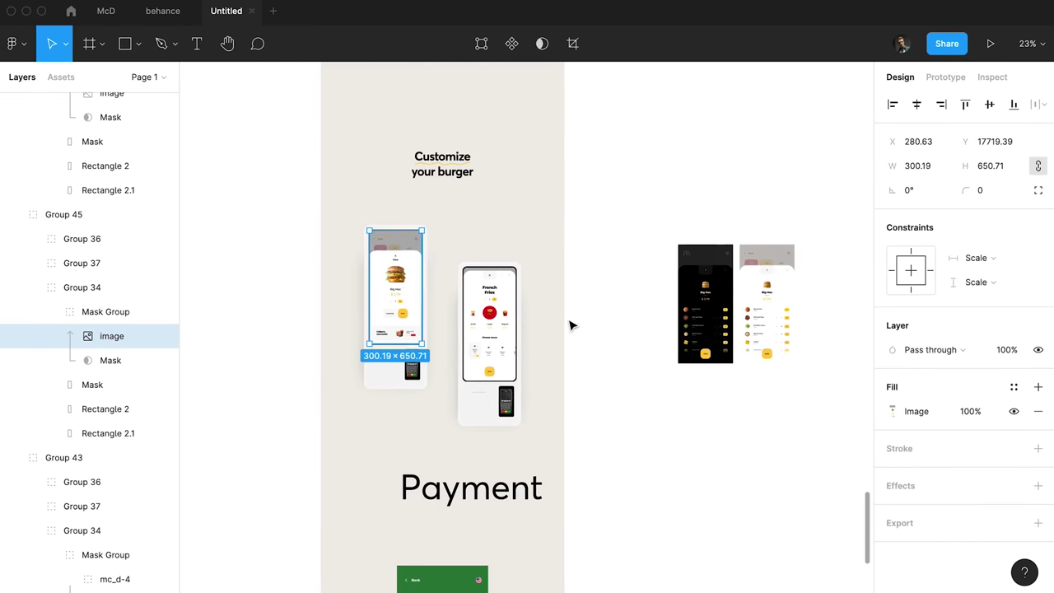
# Delete the mc_d-4_1 and mc_d-5_dark screens from the mask group of the right-hand Customize kiosk.
pyautogui.click(698, 313)
pyautogui.keyDown('super'); pyautogui.click(491, 310); pyautogui.keyUp('super')
pyautogui.click(93, 338)
pyautogui.press('Delete')
pyautogui.click(92, 339)
pyautogui.press('Delete')
pyautogui.click(92, 338)
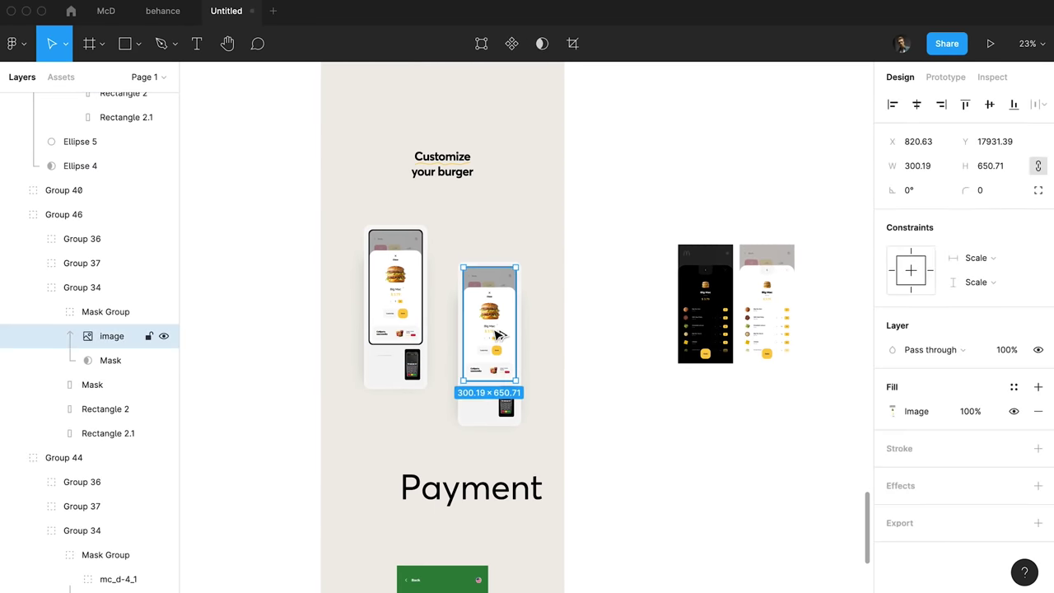
# Copy the dark mc_d-5_dark screen and paste it into the mask group of the right-hand Customize kiosk.
pyautogui.click(722, 320)
pyautogui.keyDown('super'); pyautogui.click(508, 334); pyautogui.keyUp('super')
pyautogui.scroll(4, 508, 332)
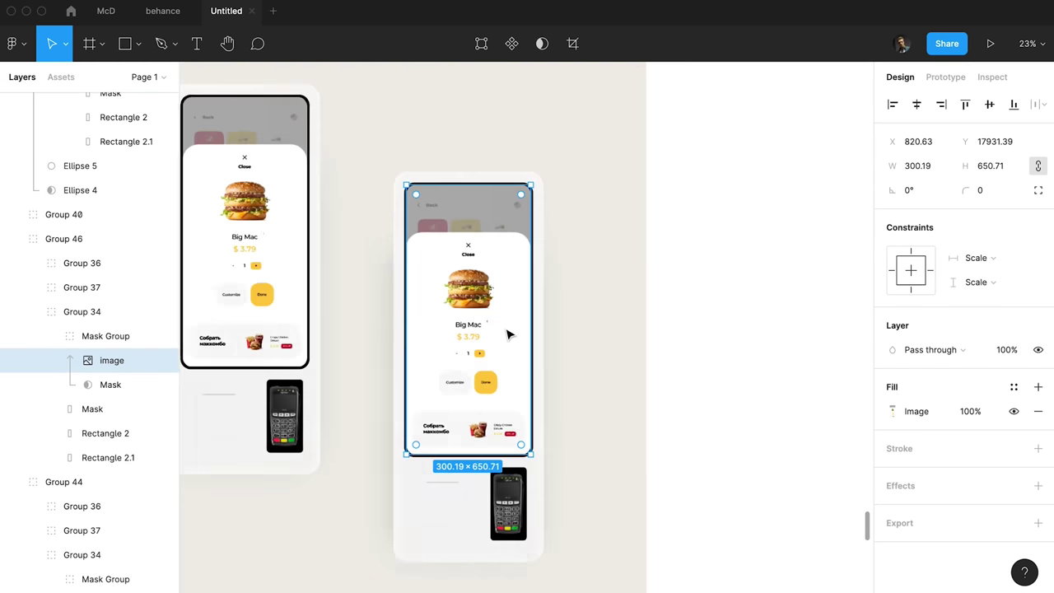
pyautogui.press('super+v')
pyautogui.scroll(5, 342, 177)
pyautogui.scroll(1, 344, 184)
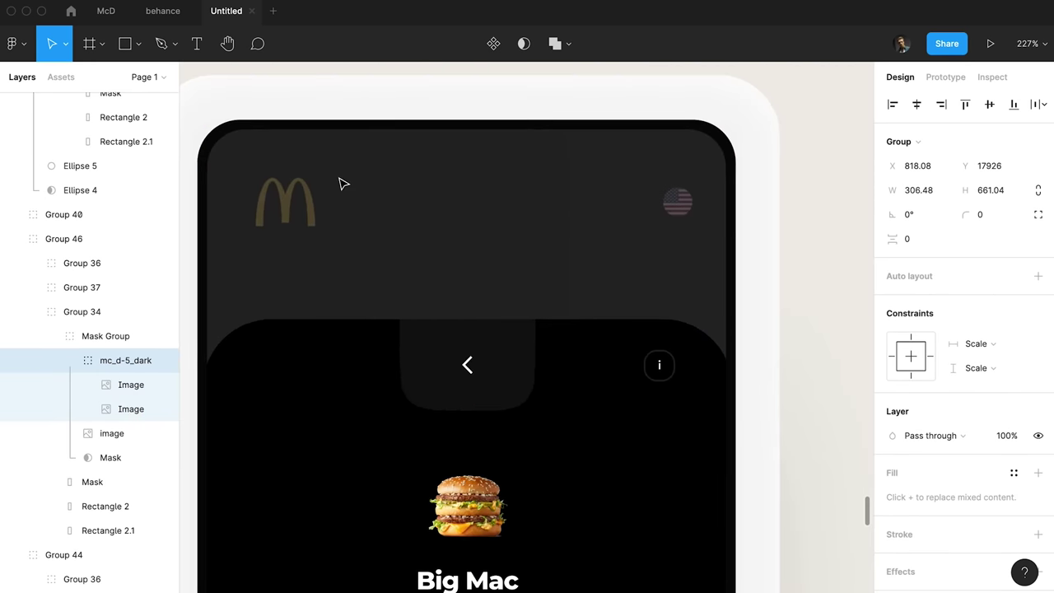
pyautogui.scroll(-7, 343, 181)
pyautogui.scroll(-5, 343, 181)
# Paste the light mc_d-5 screen into the left-hand Customize kiosk's mask group and resize it to about 301 × 652.
pyautogui.click(778, 334)
pyautogui.scroll(-1, 733, 334)
pyautogui.keyDown('super'); pyautogui.click(254, 280); pyautogui.keyUp('super')
pyautogui.scroll(4, 255, 281)
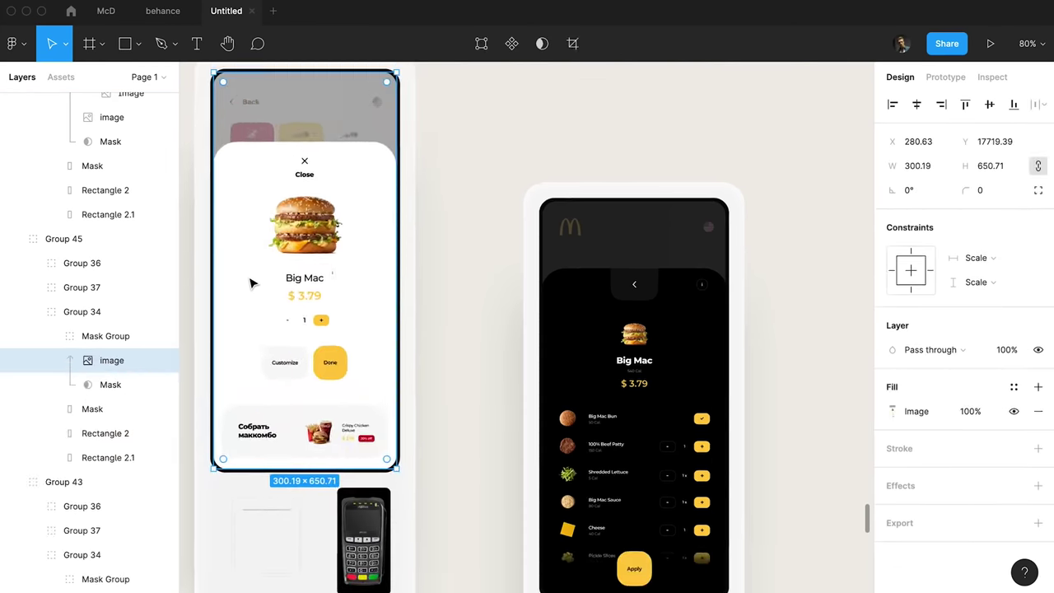
pyautogui.scroll(1, 254, 283)
pyautogui.press('super+v')
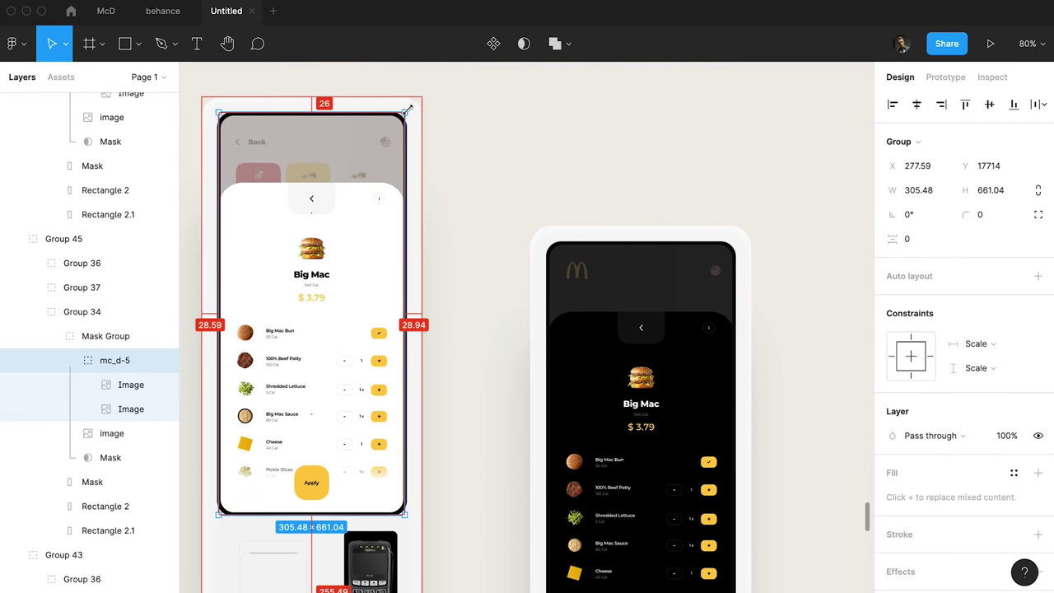
pyautogui.scroll(-5, 494, 205)
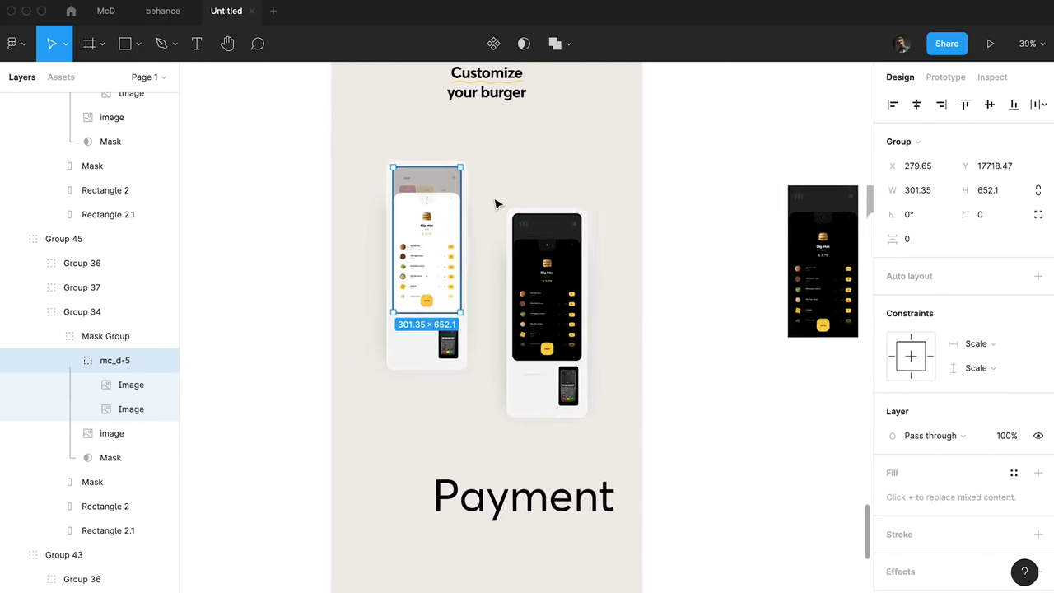
# Copy the text style of the large Order heading for use on the Payment heading.
pyautogui.scroll(-3, 464, 303)
pyautogui.scroll(-3, 468, 307)
pyautogui.click(468, 237)
pyautogui.scroll(-5, 470, 252)
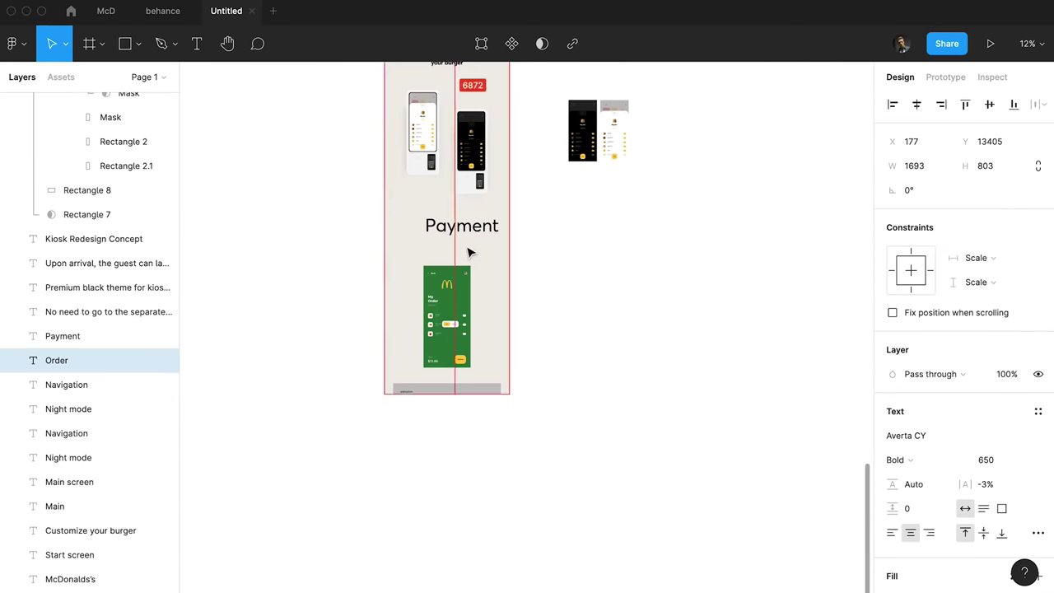
# Extend the bottom edge of Frame 1 far down to make room for the Payment section.
pyautogui.click(465, 234)
pyautogui.scroll(-5, 466, 235)
pyautogui.scroll(5, 466, 236)
pyautogui.click(513, 254)
pyautogui.scroll(-6, 513, 254)
pyautogui.scroll(3, 503, 239)
pyautogui.click(483, 180)
pyautogui.scroll(-4, 488, 214)
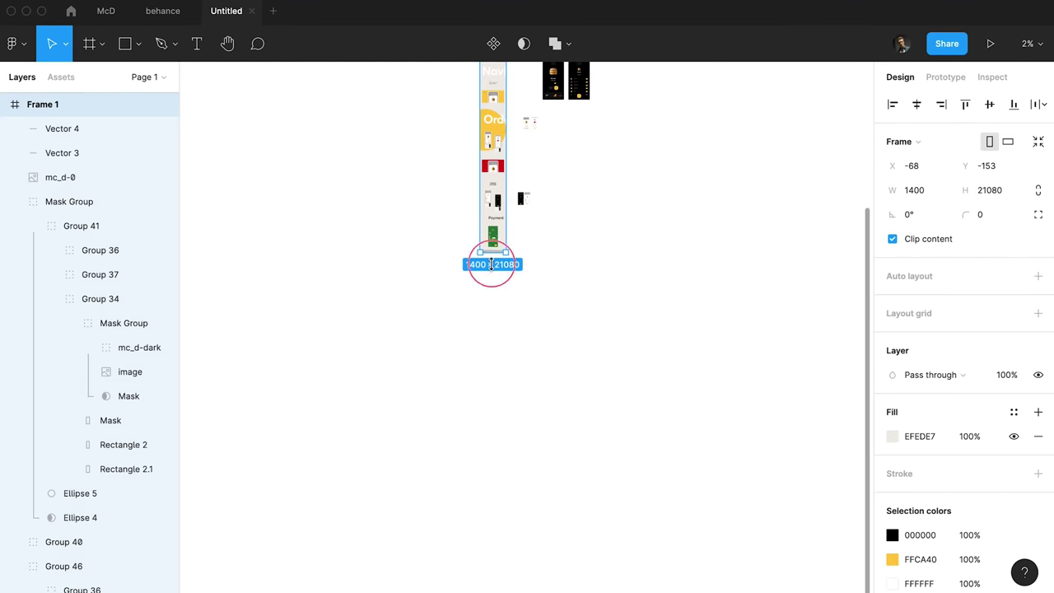
pyautogui.moveTo(492, 254); pyautogui.dragTo(494, 369)
# Apply the Order heading's bold 650 style to the Payment heading and reposition it below the Customize kiosks.
pyautogui.scroll(5, 500, 186)
pyautogui.click(463, 454)
pyautogui.press('alt+super+v')
pyautogui.moveTo(479, 487); pyautogui.dragTo(442, 461)
pyautogui.scroll(-5, 442, 461)
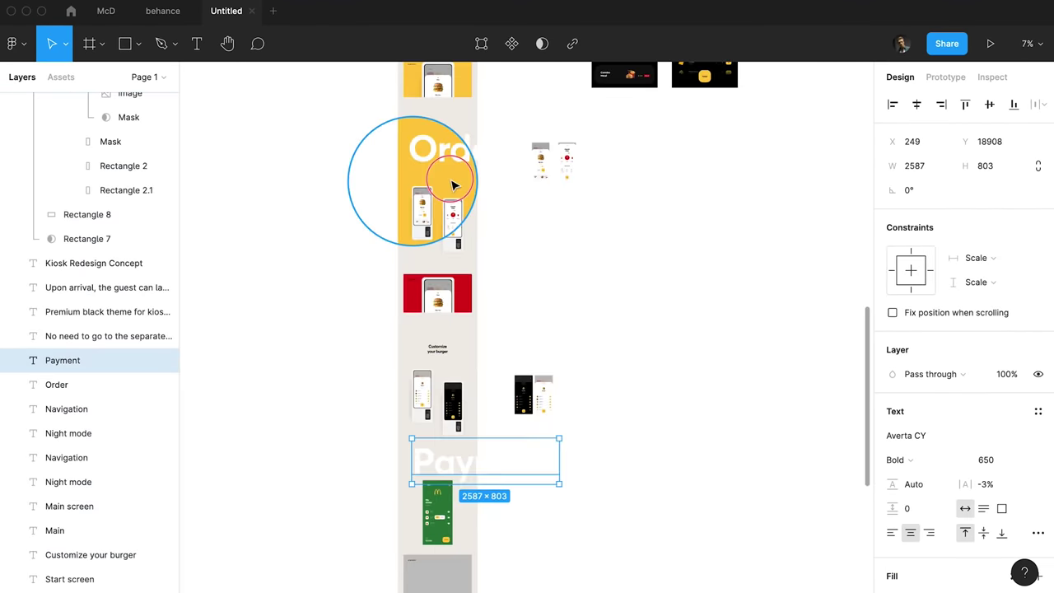
# Move the content below Payment further down and put a 2270 × 2270 copy of the Order circle in green 2B7B3B behind the heading.
pyautogui.scroll(-3, 454, 184)
pyautogui.moveTo(499, 428); pyautogui.dragTo(437, 290)
pyautogui.moveTo(418, 173); pyautogui.dragTo(418, 494)
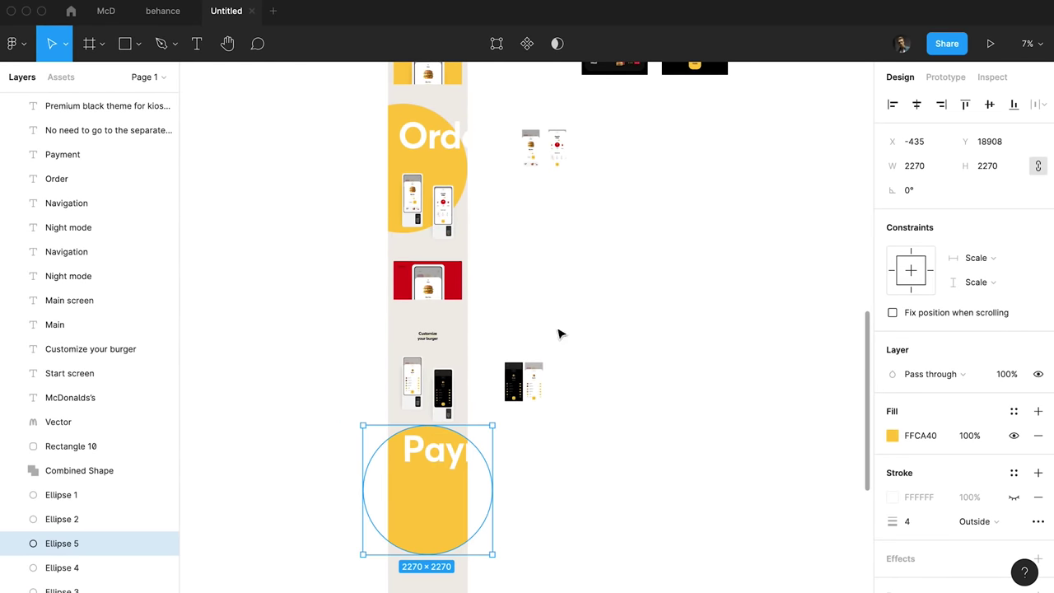
pyautogui.click(438, 514)
pyautogui.click(504, 345)
# Copy the single large kiosk from above the Night mode section and place it horizontally centred under the Payment heading.
pyautogui.scroll(7, 504, 346)
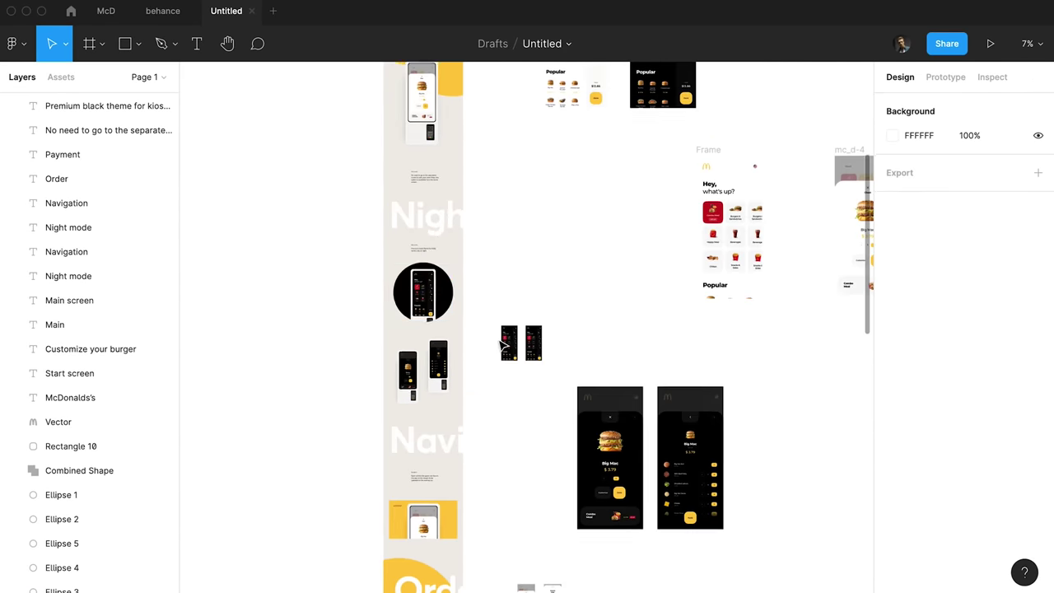
pyautogui.moveTo(423, 101); pyautogui.dragTo(410, 245)
pyautogui.scroll(-8, 422, 280)
pyautogui.scroll(4, 450, 247)
pyautogui.scroll(5, 449, 248)
pyautogui.click(423, 174)
pyautogui.click(916, 105)
pyautogui.scroll(-9, 452, 285)
pyautogui.scroll(5, 443, 287)
pyautogui.click(371, 259)
pyautogui.scroll(2, 395, 280)
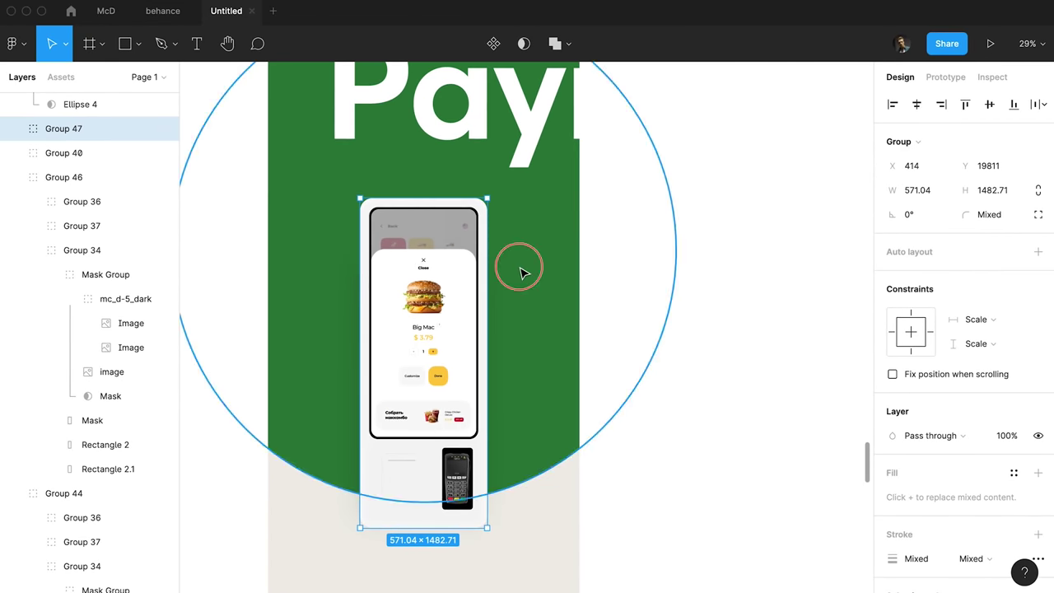
# Move the green circle up to Y 18663 behind the Payment heading and kiosk.
pyautogui.click(520, 272)
pyautogui.scroll(-3, 522, 272)
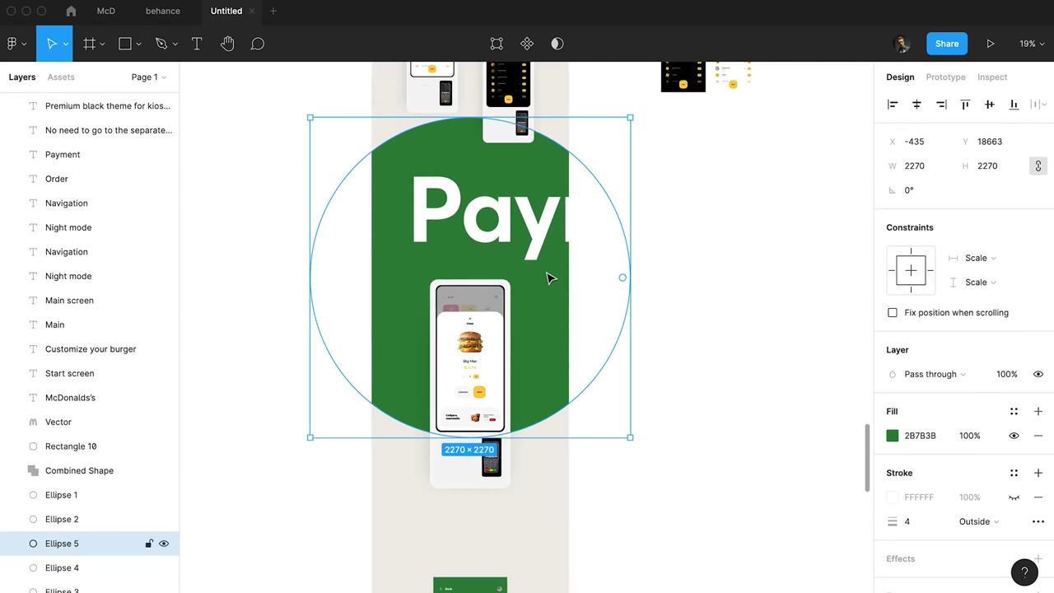
pyautogui.click(661, 293)
# Cut the green mc_d-6 My Order screen and paste it into the mask group of the Payment kiosk.
pyautogui.scroll(-2, 600, 420)
pyautogui.click(489, 498)
pyautogui.press('super+x')
pyautogui.keyDown('super'); pyautogui.click(486, 247); pyautogui.keyUp('super')
pyautogui.scroll(2, 494, 210)
pyautogui.press('super+v')
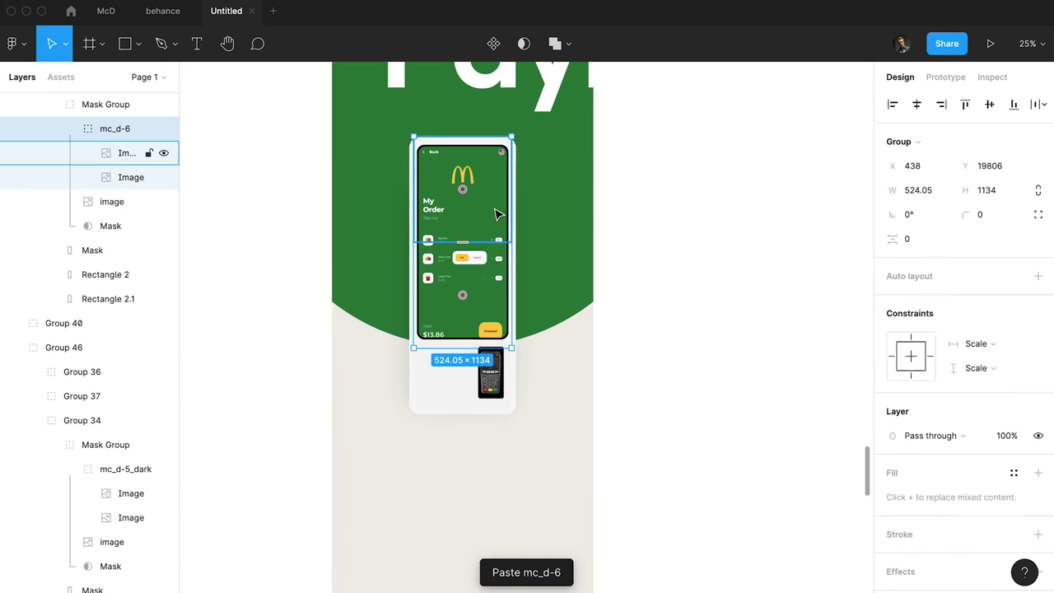
# Scale the green My Order screen down to about 490 × 1060 so it fits the Payment kiosk's display.
pyautogui.scroll(5, 498, 215)
pyautogui.scroll(1, 529, 90)
pyautogui.moveTo(535, 120); pyautogui.dragTo(529, 135)
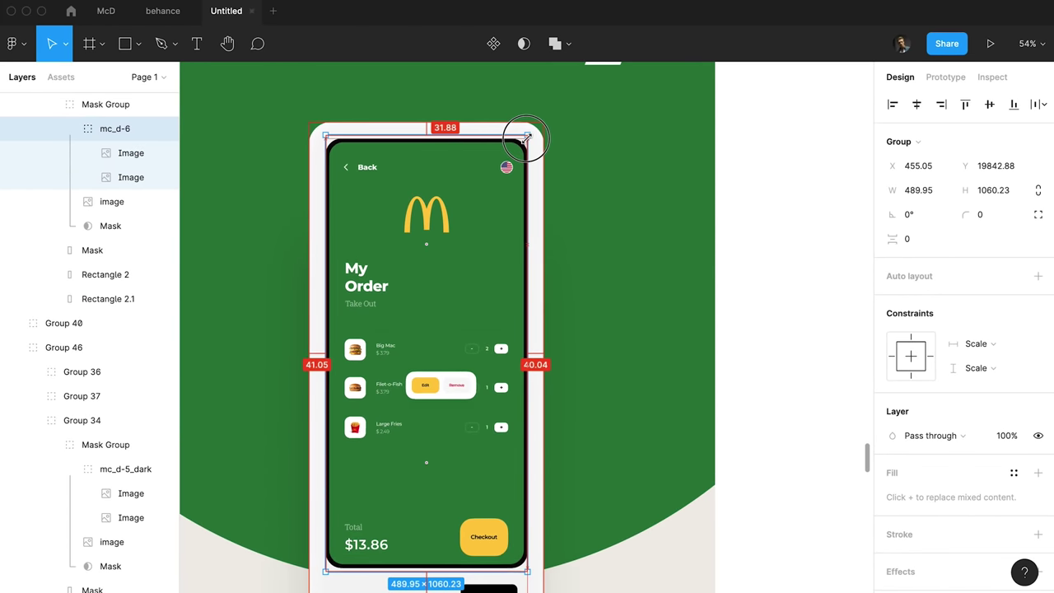
# Move the Payment kiosk further down and shrink the green circle behind it.
pyautogui.scroll(-6, 526, 139)
pyautogui.click(606, 281)
pyautogui.scroll(1, 606, 282)
pyautogui.moveTo(512, 274); pyautogui.dragTo(511, 293)
pyautogui.click(560, 272)
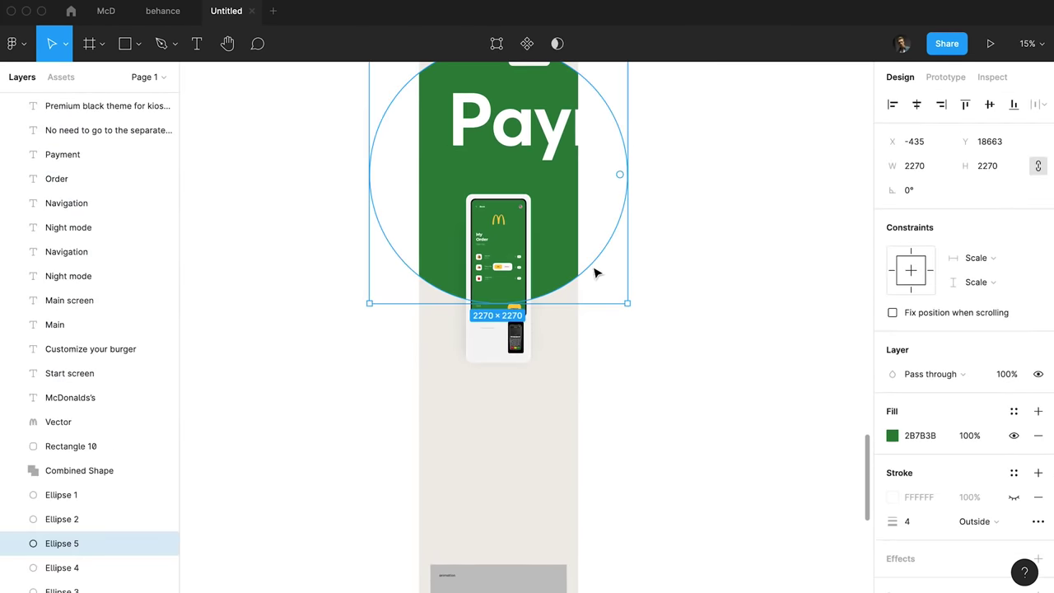
pyautogui.scroll(2, 613, 281)
pyautogui.click(665, 245)
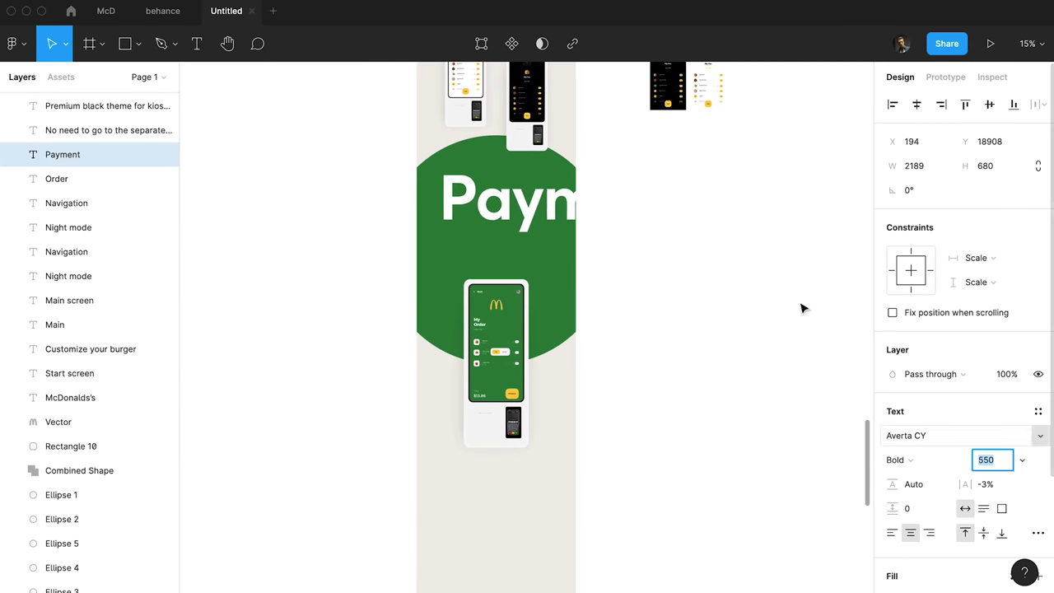
# Lower the Payment heading within the green circle and move the heading, circle and kiosk down together.
pyautogui.moveTo(504, 209); pyautogui.dragTo(504, 221)
pyautogui.moveTo(626, 439); pyautogui.dragTo(458, 240)
pyautogui.moveTo(475, 362); pyautogui.dragTo(475, 401)
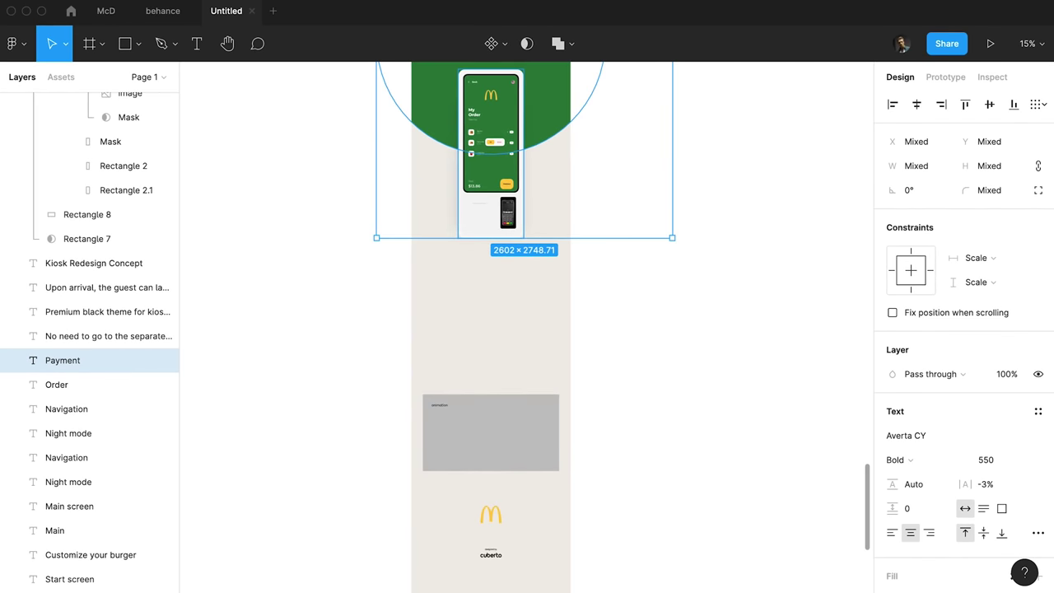
# Copy the red animation block with its label below the Payment kiosk and change its background to FFCA40.
pyautogui.scroll(10, 524, 323)
pyautogui.moveTo(590, 337); pyautogui.dragTo(445, 388)
pyautogui.scroll(-10, 511, 395)
pyautogui.moveTo(513, 379)
pyautogui.mouseDown()
pyautogui.moveTo(509, 411)
pyautogui.moveTo(514, 391)
pyautogui.mouseUp()
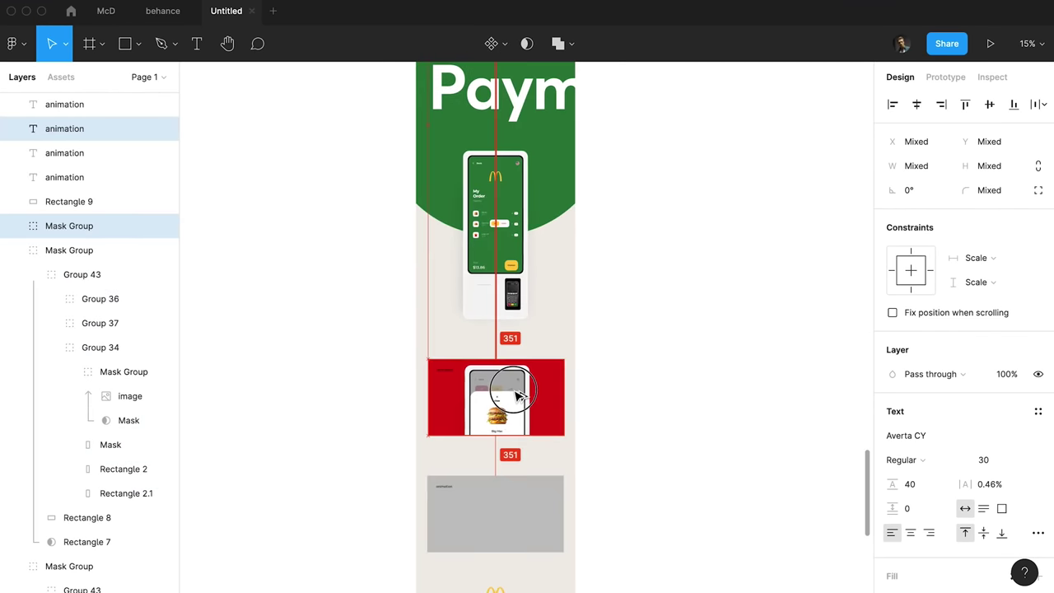
pyautogui.doubleClick(558, 388)
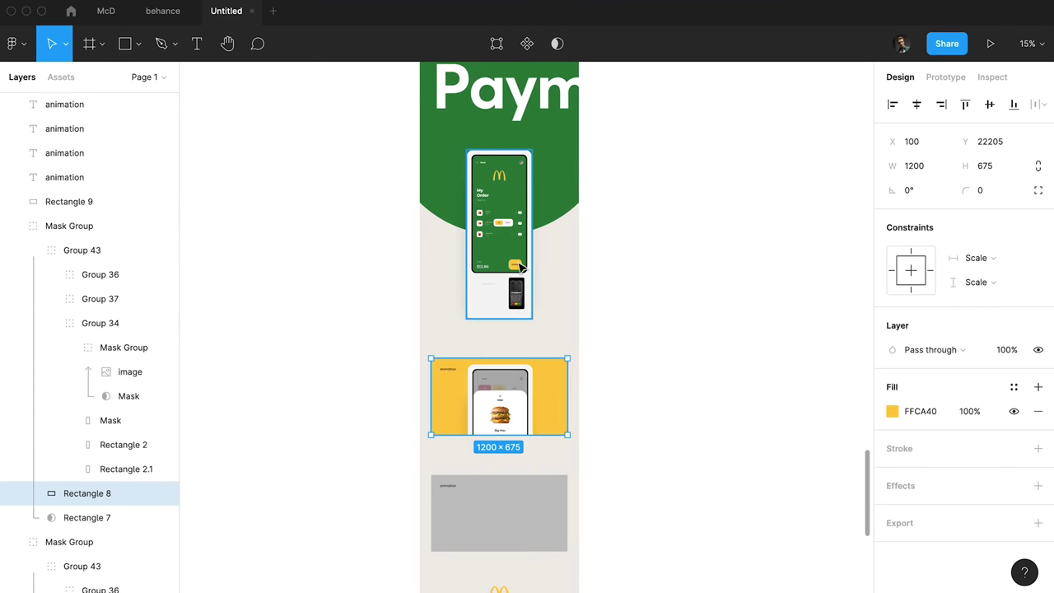
# Delete the grey animation placeholder below the yellow animation block.
pyautogui.moveTo(598, 358); pyautogui.dragTo(436, 427)
pyautogui.scroll(-4, 436, 427)
pyautogui.moveTo(586, 306); pyautogui.dragTo(436, 363)
pyautogui.press('BackSpace')
# Move the McDonald's logo and the cuberto credit up together to sit beneath the yellow animation block.
pyautogui.moveTo(503, 393); pyautogui.dragTo(534, 471)
pyautogui.scroll(5, 533, 454)
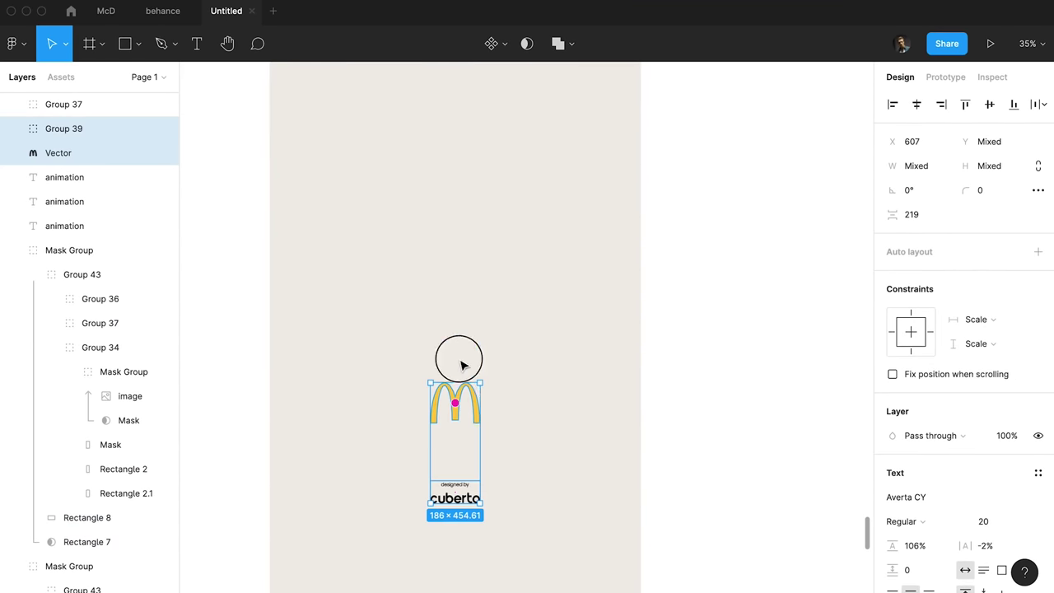
pyautogui.moveTo(465, 497); pyautogui.dragTo(467, 233)
pyautogui.scroll(4, 471, 440)
pyautogui.click(552, 244)
pyautogui.scroll(20, 553, 245)
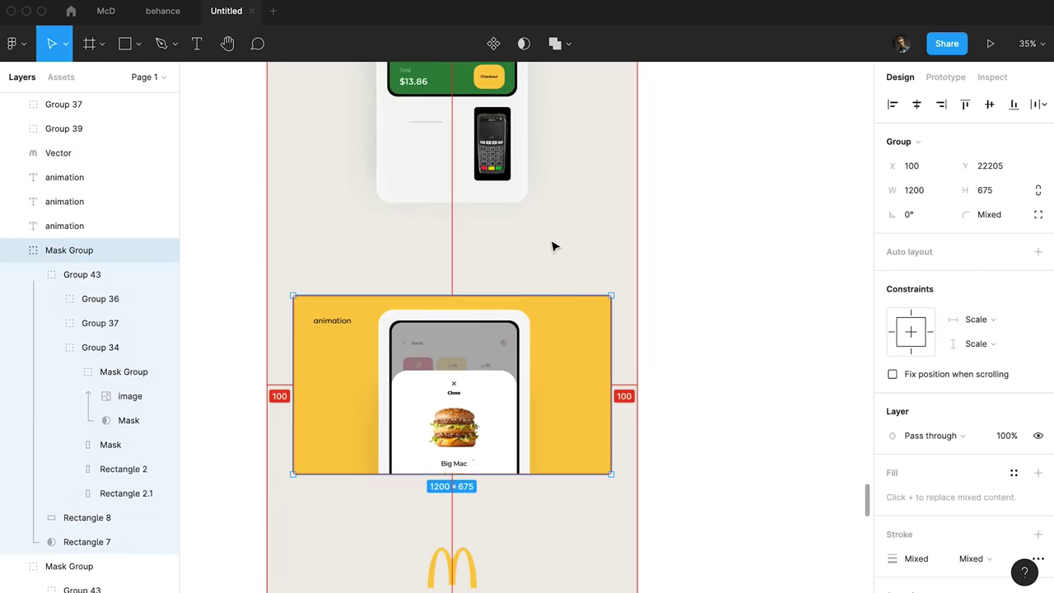
# Adjust the vertical spacing between the Payment, Customize your burger, Order, Navigation and Night mode sections by shifting the content below each gap.
pyautogui.scroll(-6, 553, 245)
pyautogui.moveTo(434, 174); pyautogui.dragTo(549, 442)
pyautogui.click(499, 264)
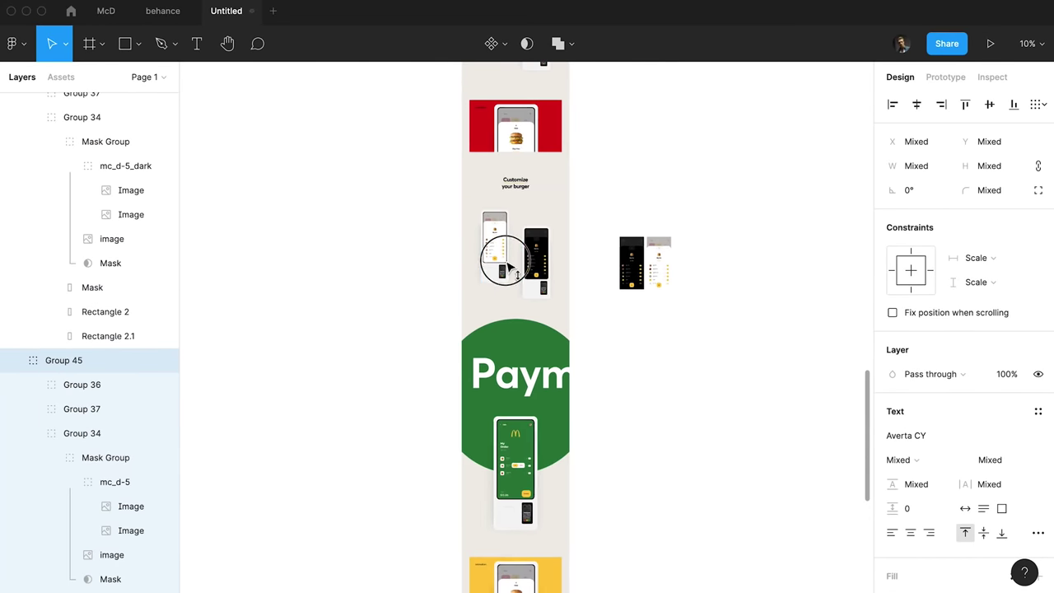
pyautogui.scroll(8, 447, 259)
pyautogui.moveTo(515, 343); pyautogui.dragTo(513, 326)
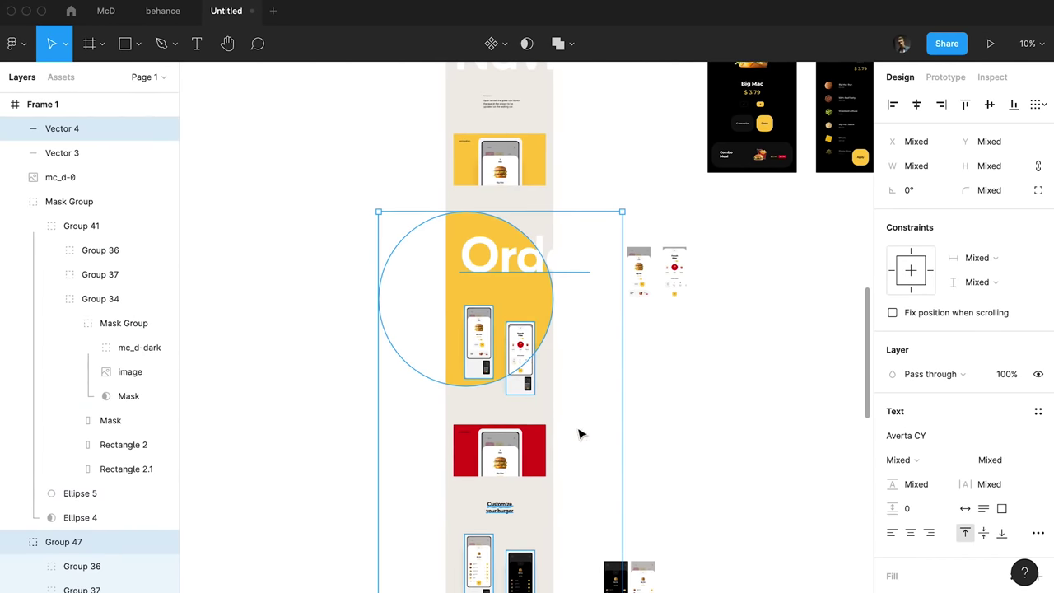
pyautogui.scroll(6, 504, 356)
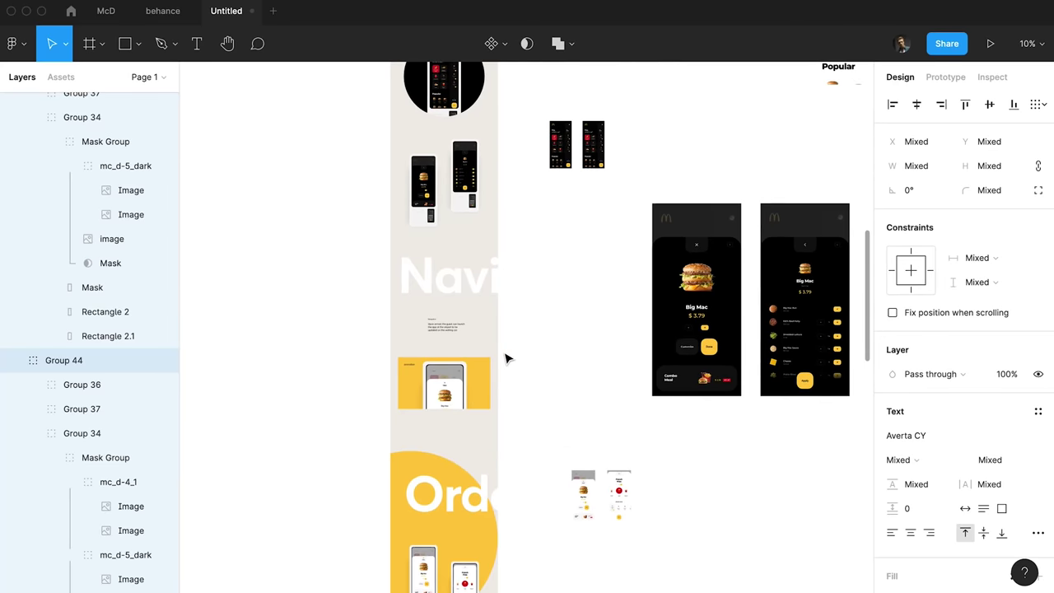
pyautogui.scroll(2, 498, 297)
pyautogui.scroll(2, 437, 289)
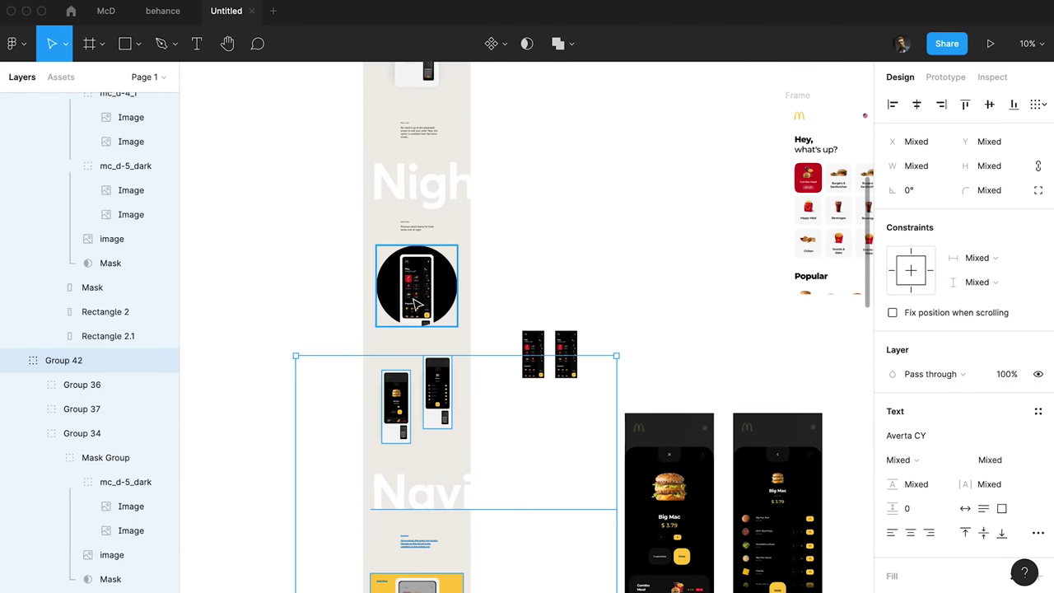
pyautogui.scroll(4, 440, 292)
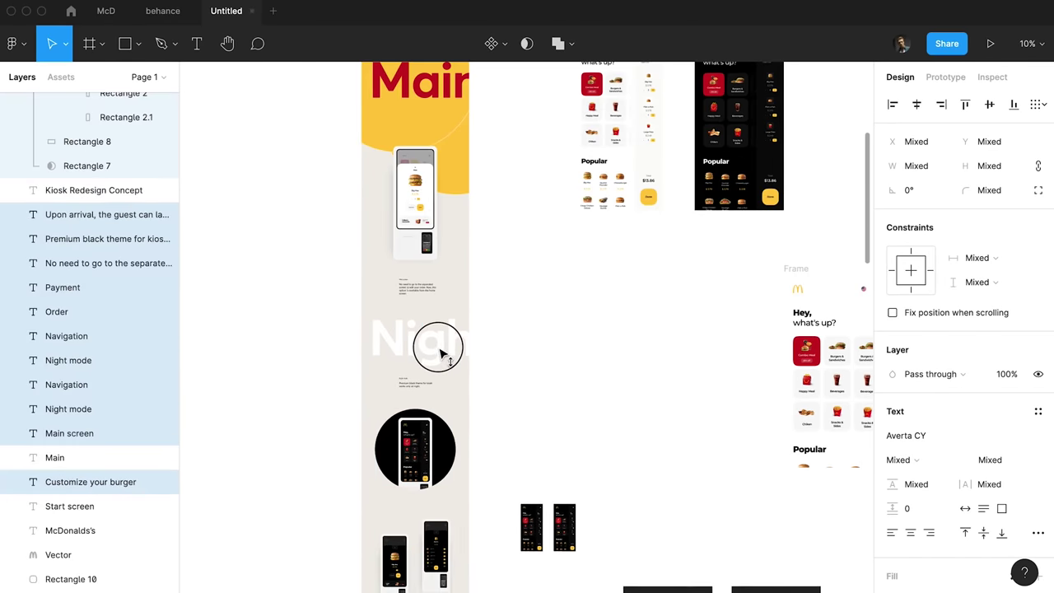
pyautogui.scroll(3, 436, 283)
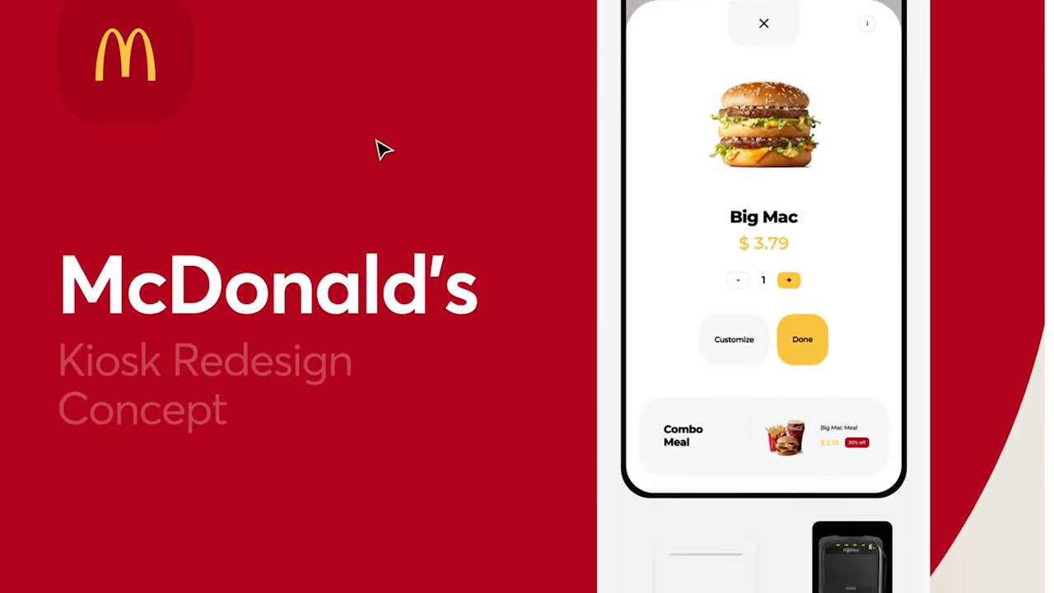
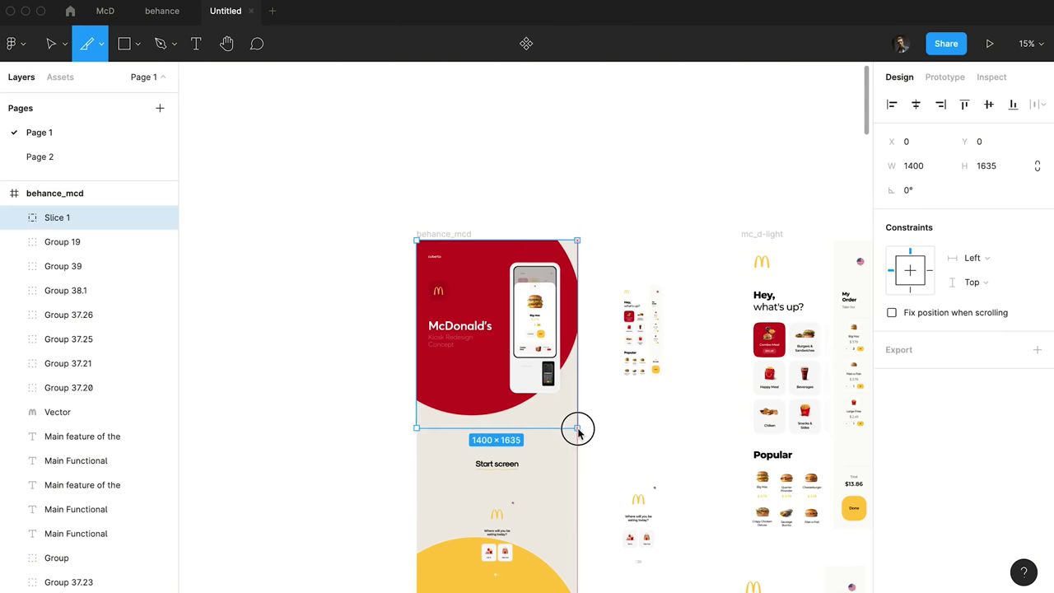
# Size the first slice over the red McDonald's cover section to 1400 × 1629.
pyautogui.scroll(5, 577, 404)
pyautogui.hscroll(-1, 494, 370)
pyautogui.scroll(2, 494, 370)
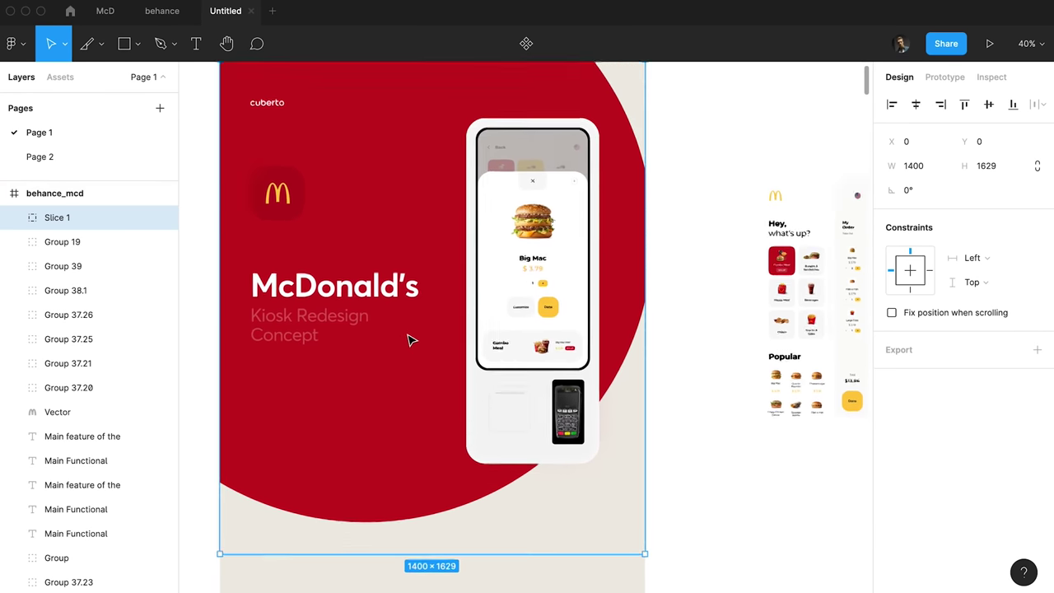
# Duplicate the cover slice directly below at Y 1629 and resize it to 1400 × 1469 over the Start screen section.
pyautogui.press('super+d')
pyautogui.scroll(-6, 440, 454)
pyautogui.moveTo(393, 103); pyautogui.dragTo(440, 447)
pyautogui.scroll(-2, 439, 450)
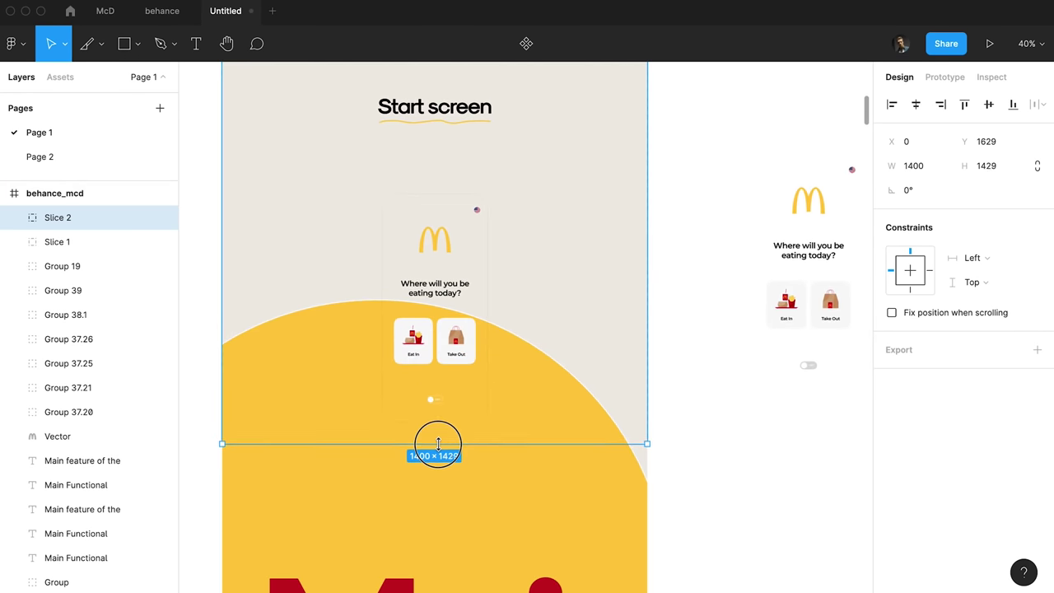
pyautogui.scroll(4, 414, 390)
# Duplicate the slice, place it at Y 3098 and resize it to 1400 × 1071 over the Main heading.
pyautogui.hotkey('ctrl', 'd')
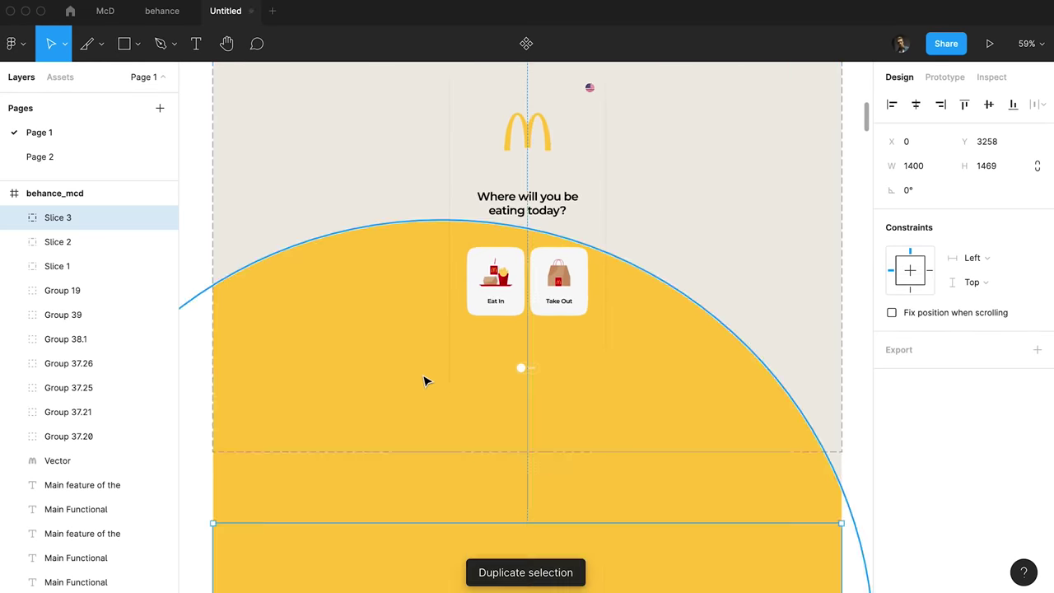
pyautogui.scroll(-10, 517, 239)
pyautogui.scroll(-6, 481, 242)
pyautogui.scroll(-8, 485, 245)
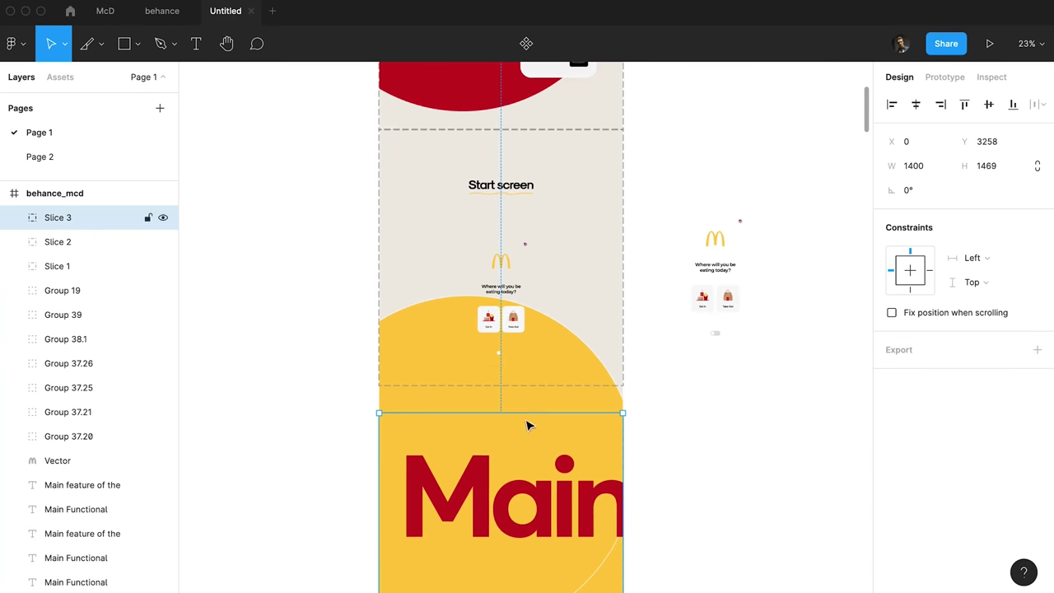
pyautogui.scroll(-6, 525, 392)
pyautogui.moveTo(528, 415); pyautogui.dragTo(515, 371)
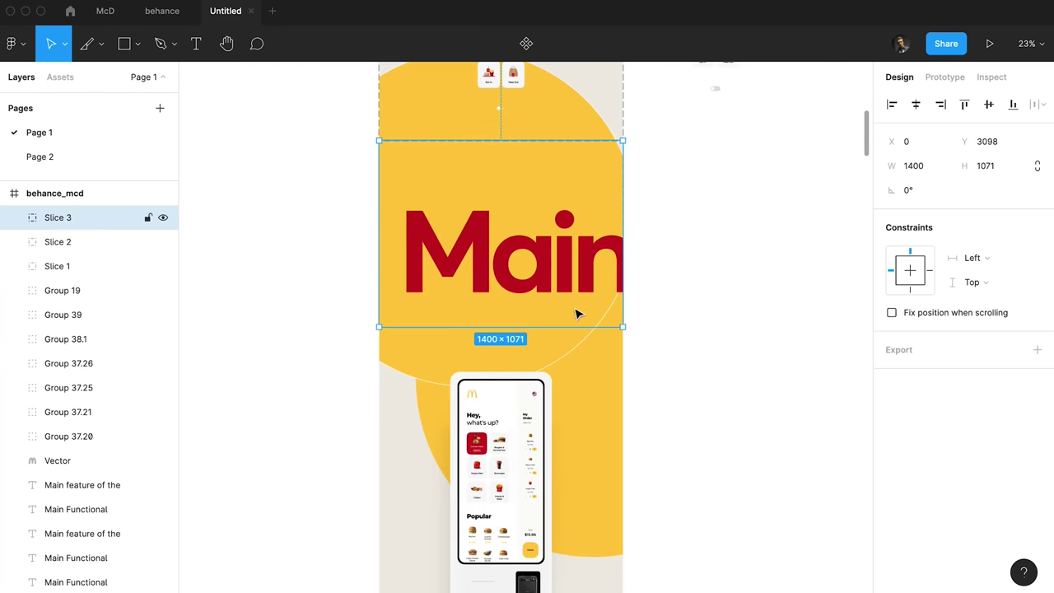
pyautogui.scroll(5, 529, 123)
# Duplicate the slice at Y 4169 and resize it to 1400 × 1893 over the Main screen kiosk.
pyautogui.press('super+d')
pyautogui.scroll(-8, 520, 527)
pyautogui.moveTo(497, 162); pyautogui.dragTo(519, 470)
pyautogui.scroll(5, 522, 440)
pyautogui.scroll(-3, 522, 443)
pyautogui.scroll(5, 530, 233)
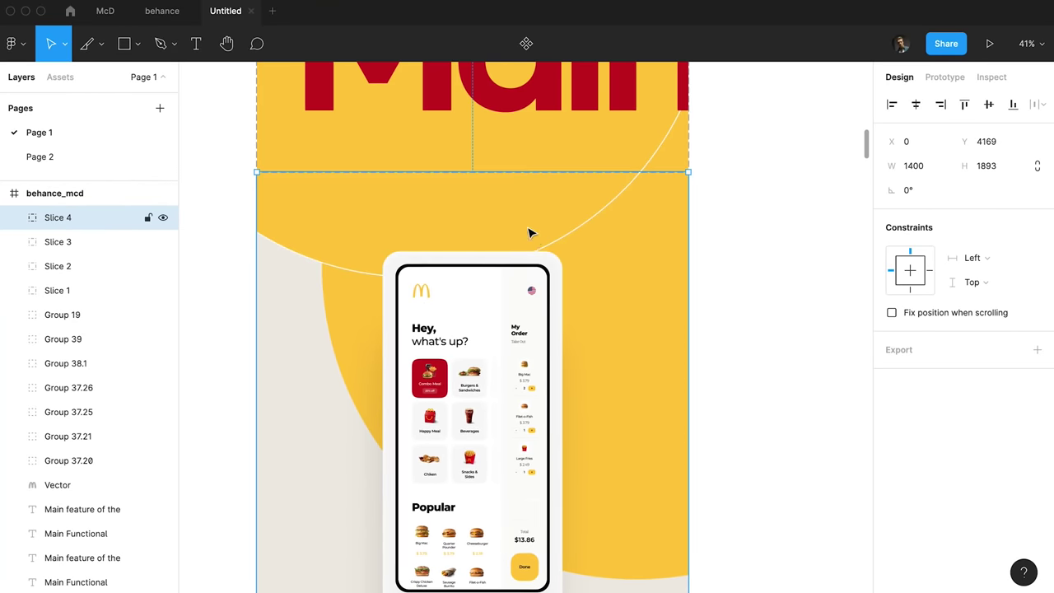
# Add another slice at Y 6062, extending down to Y 7770 over the Main screen caption and the Night mode heading.
pyautogui.scroll(-7, 520, 280)
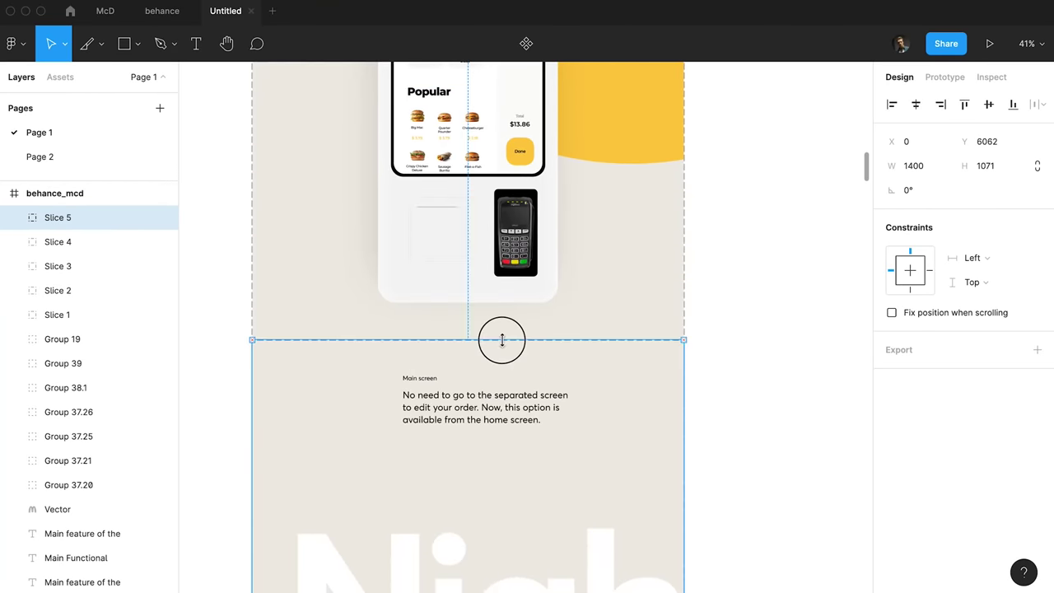
pyautogui.scroll(-4, 503, 339)
pyautogui.moveTo(509, 430); pyautogui.dragTo(511, 478)
pyautogui.scroll(-3, 512, 479)
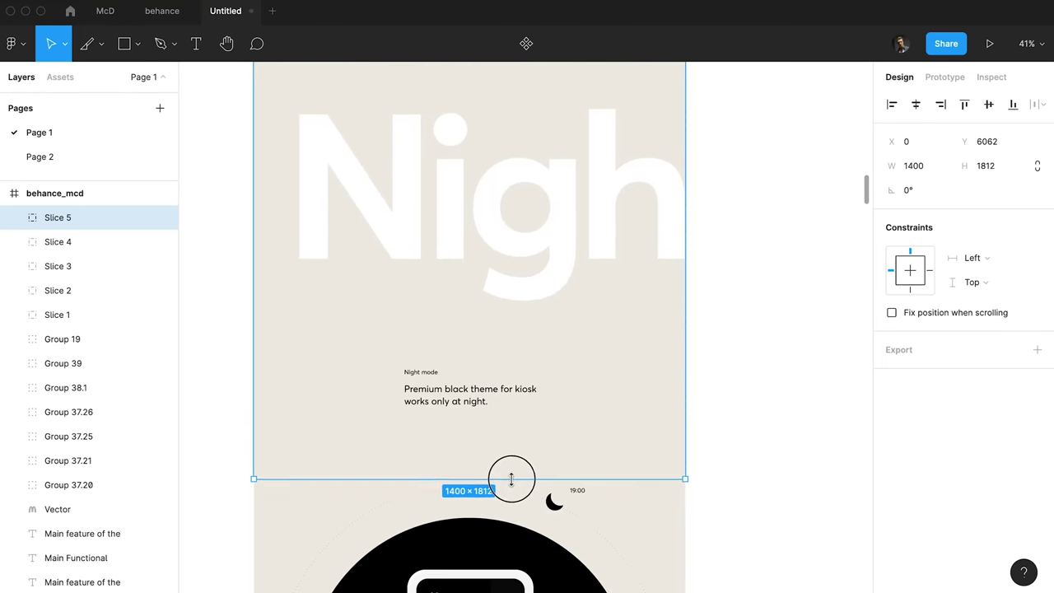
# Add a 1462 px high slice at Y 7770 over the black circle kiosk and place another at Y 9232 below it.
pyautogui.press('super+d')
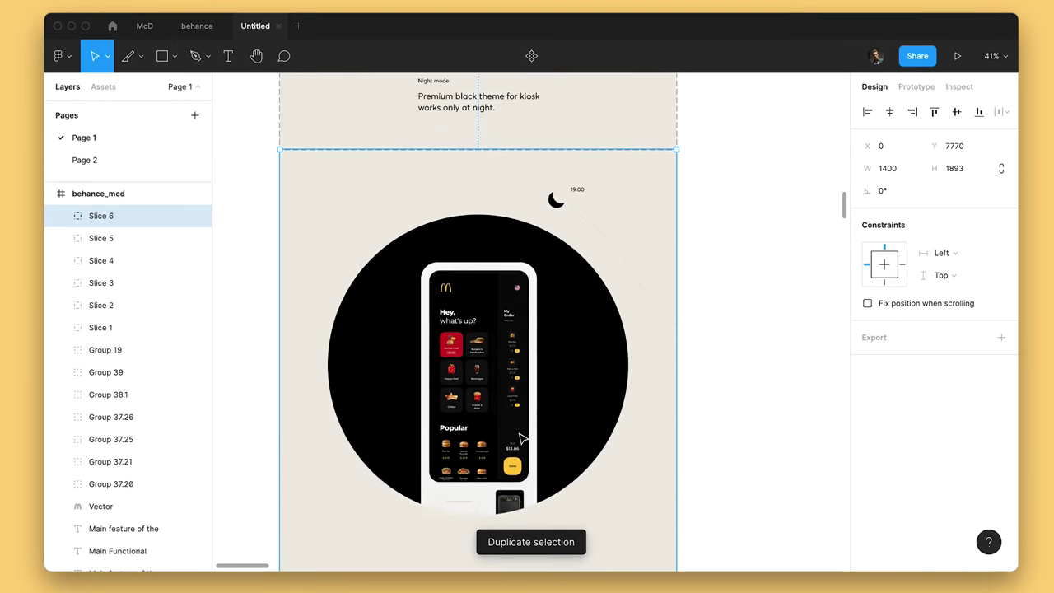
pyautogui.moveTo(506, 418); pyautogui.dragTo(508, 296)
pyautogui.scroll(3, 525, 301)
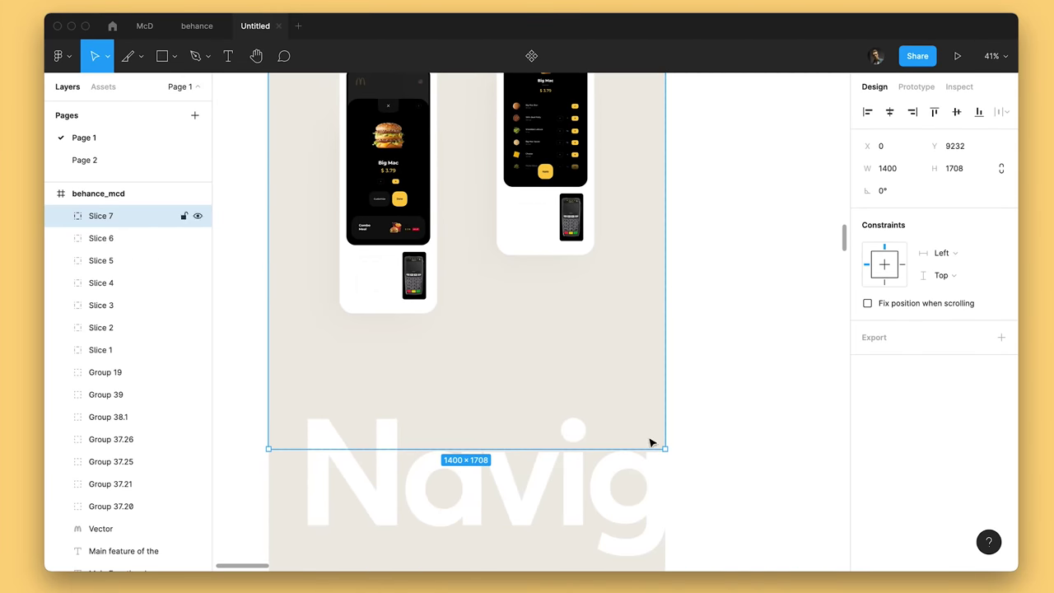
# End the dark kiosks' slice at Y 10637 and add a 1400 × 1342 slice below it over the Navigation heading and text.
pyautogui.press('super+d')
pyautogui.scroll(-3, 522, 370)
pyautogui.scroll(2, 473, 282)
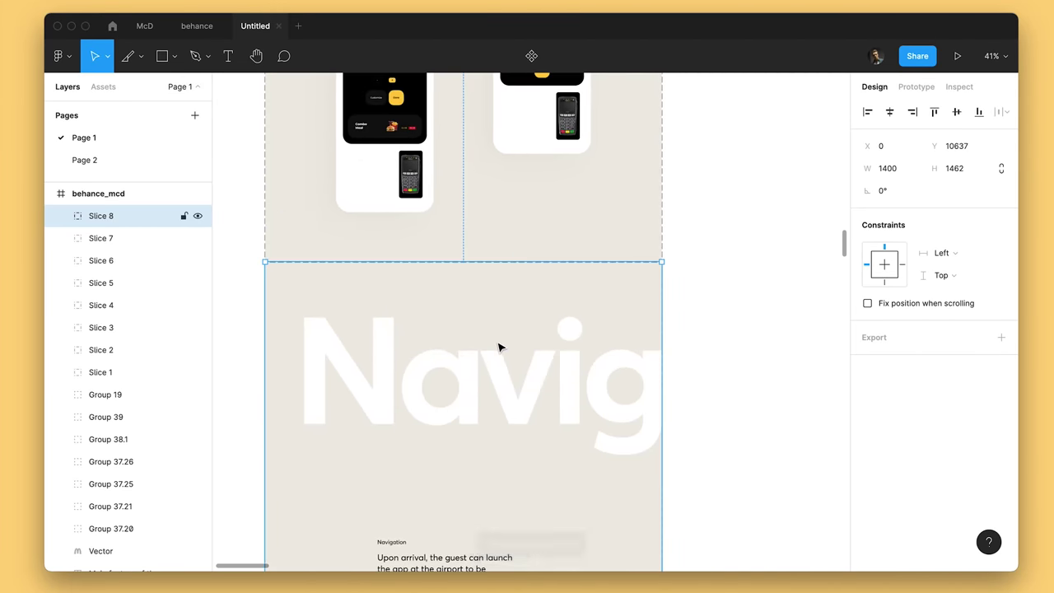
pyautogui.scroll(-5, 499, 348)
pyautogui.scroll(2, 513, 391)
# Duplicate the Navigation slice, place it at Y 12672 below the animation block and fit it around the Order heading down to Y 13765.
pyautogui.press('super+d')
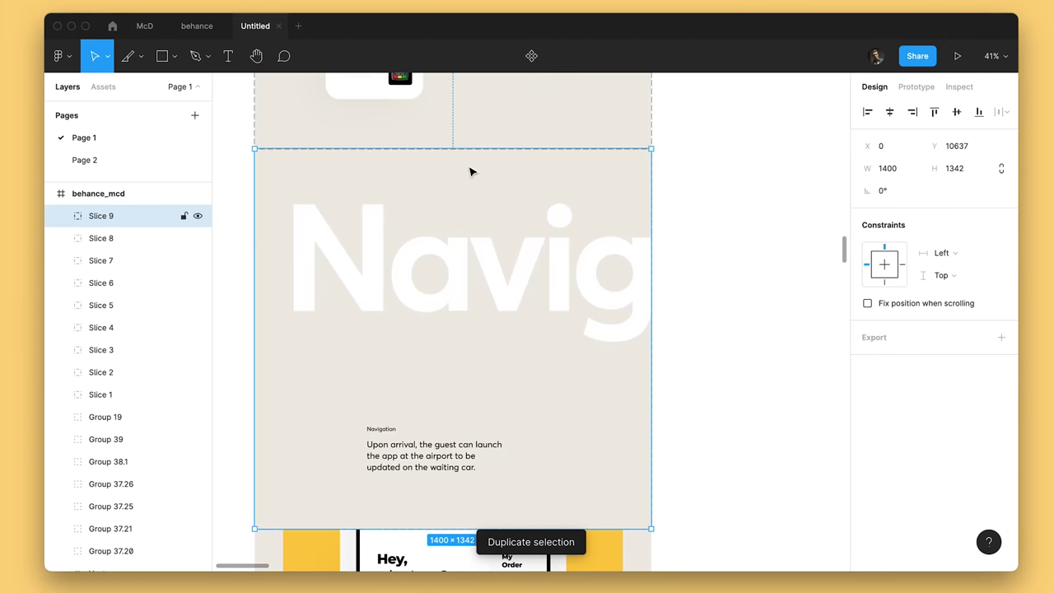
pyautogui.moveTo(470, 172); pyautogui.dragTo(470, 552)
pyautogui.scroll(-10, 473, 502)
pyautogui.moveTo(480, 452)
pyautogui.mouseDown()
pyautogui.moveTo(480, 435)
pyautogui.moveTo(480, 463)
pyautogui.mouseUp()
pyautogui.scroll(3, 461, 247)
pyautogui.scroll(-5, 491, 383)
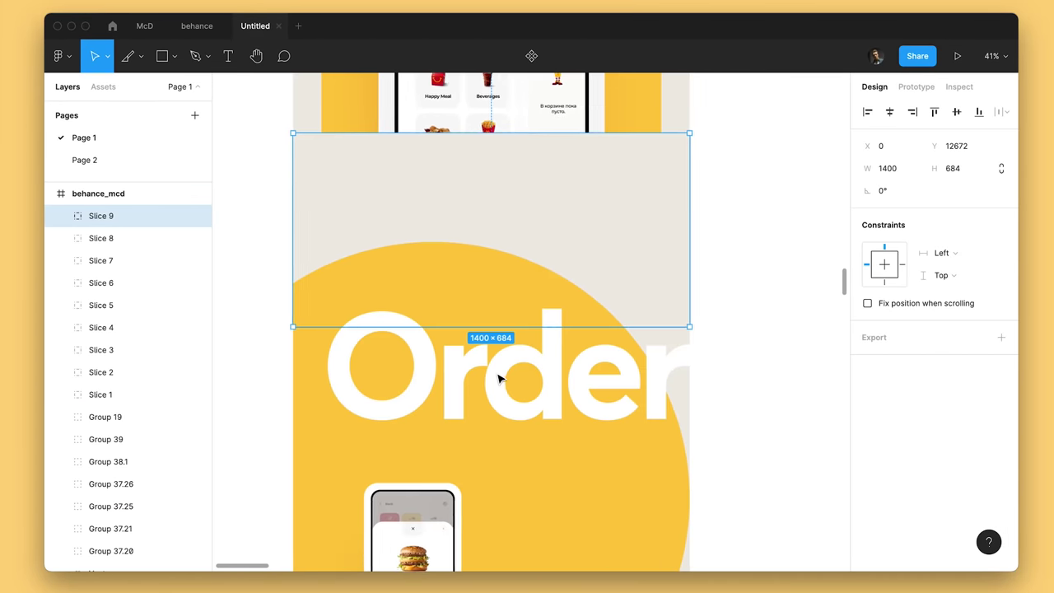
pyautogui.scroll(3, 499, 377)
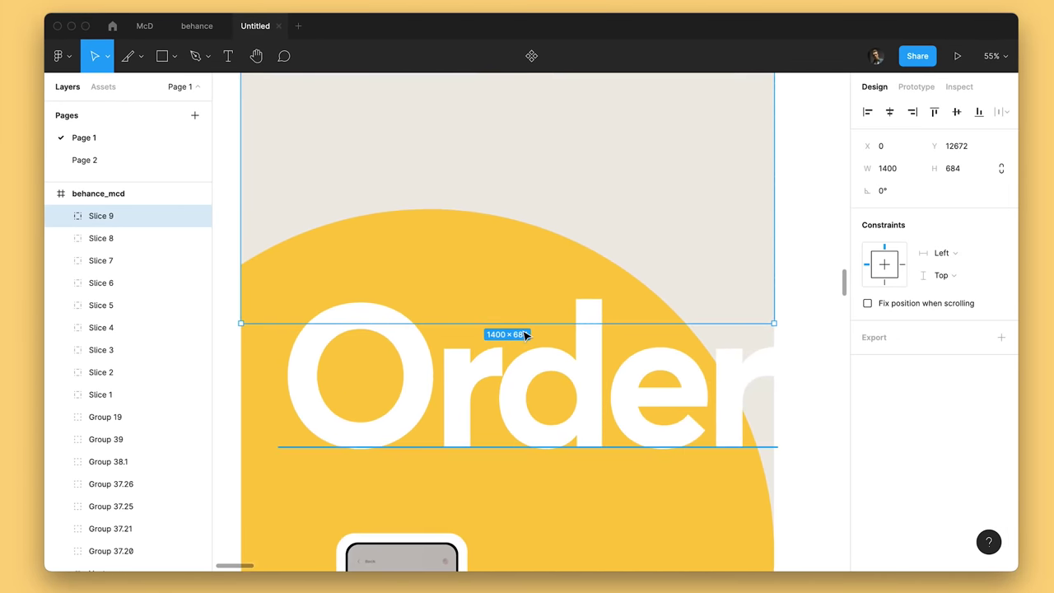
# Duplicate the slice at Y 13765 and resize it to 1400 × 1804 over the two Order kiosks.
pyautogui.press('super+d')
pyautogui.scroll(-5, 536, 357)
pyautogui.scroll(3, 531, 466)
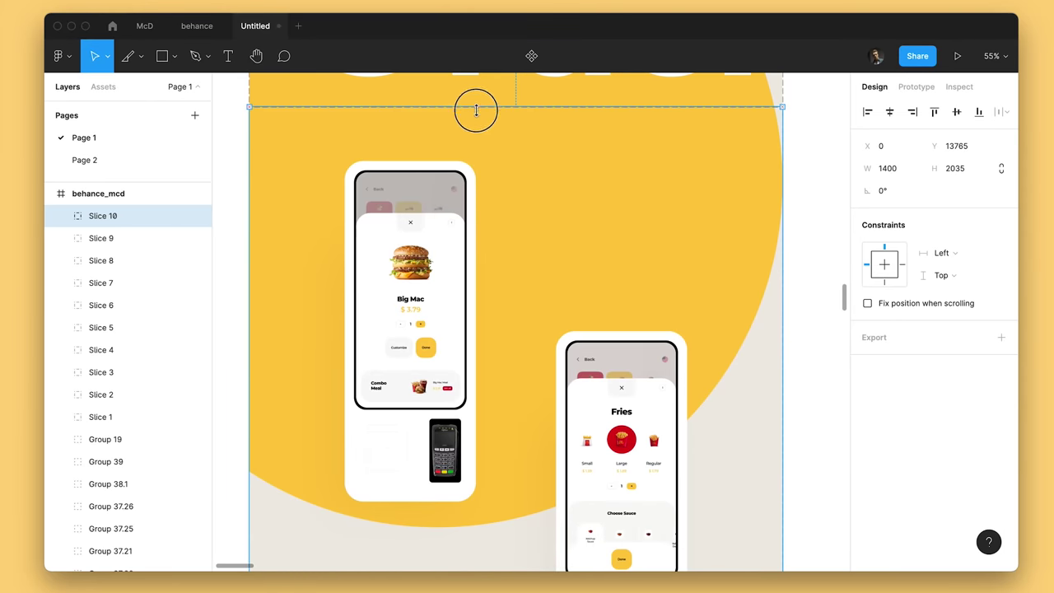
pyautogui.scroll(-5, 536, 454)
pyautogui.moveTo(527, 368); pyautogui.dragTo(518, 263)
pyautogui.scroll(4, 525, 283)
pyautogui.scroll(-1, 527, 283)
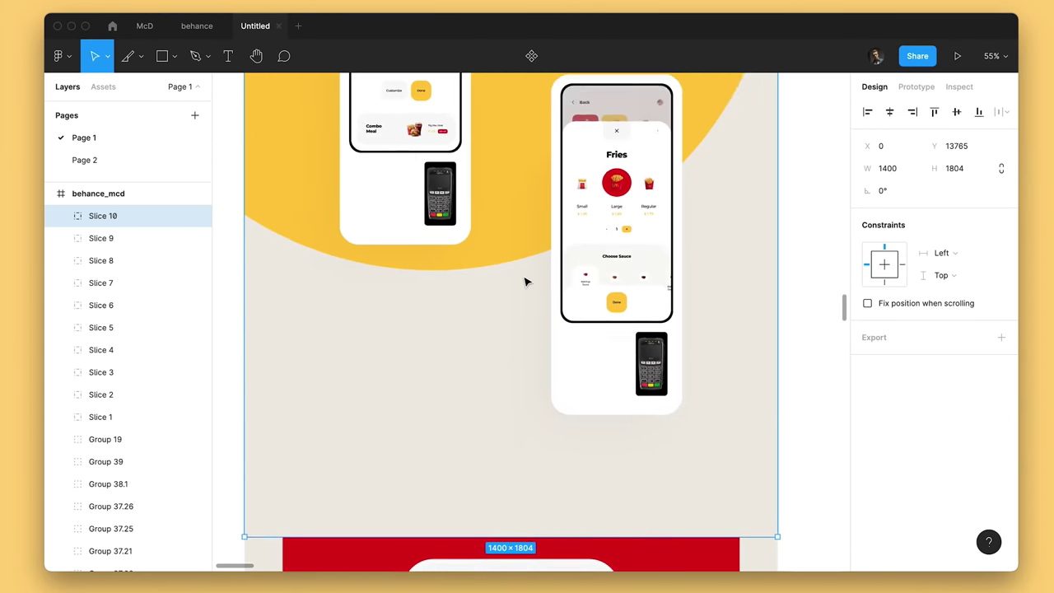
# Duplicate the slice, place it at Y 16262 below the red animation block and resize it to 1400 × 2092 over Customize your burger.
pyautogui.press('super+d')
pyautogui.scroll(-2, 530, 289)
pyautogui.scroll(1, 528, 280)
pyautogui.moveTo(514, 221); pyautogui.dragTo(513, 435)
pyautogui.scroll(-4, 513, 428)
pyautogui.scroll(-3, 517, 408)
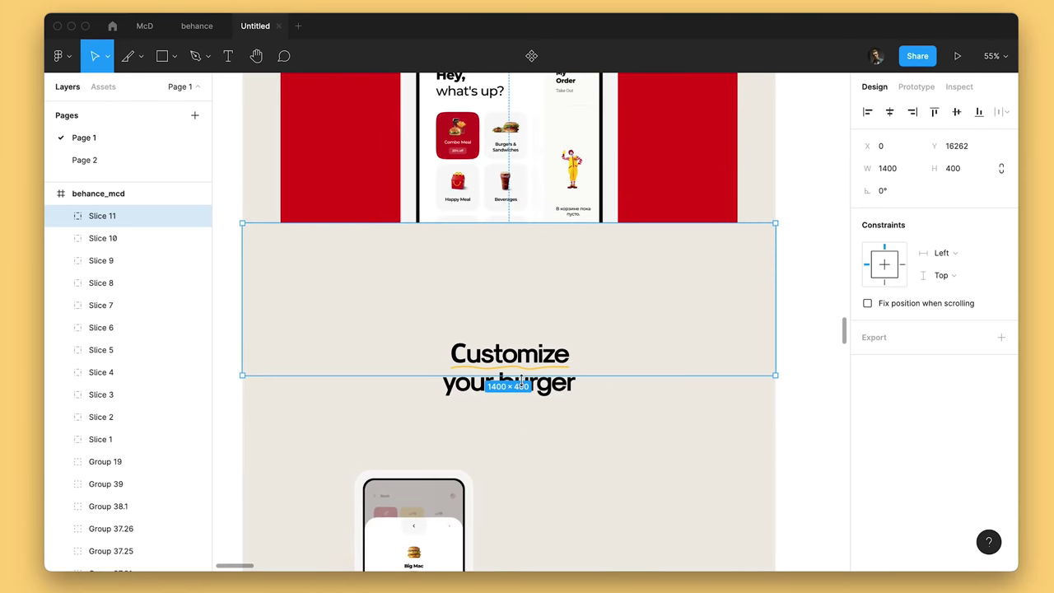
pyautogui.scroll(-8, 532, 464)
pyautogui.moveTo(522, 379); pyautogui.dragTo(532, 431)
pyautogui.scroll(1, 532, 453)
pyautogui.scroll(4, 534, 434)
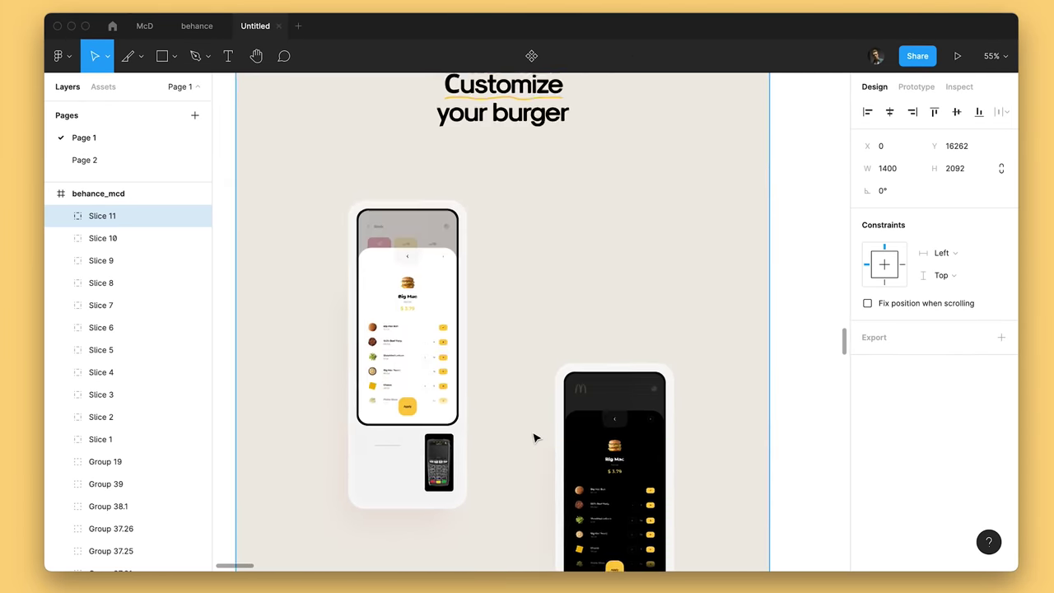
# Duplicate the slice at Y 18354 and resize it to 1400 × 3269 to cover the Payment section above the yellow animation block.
pyautogui.press('super+d')
pyautogui.scroll(-10, 535, 437)
pyautogui.scroll(5, 532, 481)
pyautogui.scroll(-10, 527, 348)
pyautogui.moveTo(527, 336); pyautogui.dragTo(549, 476)
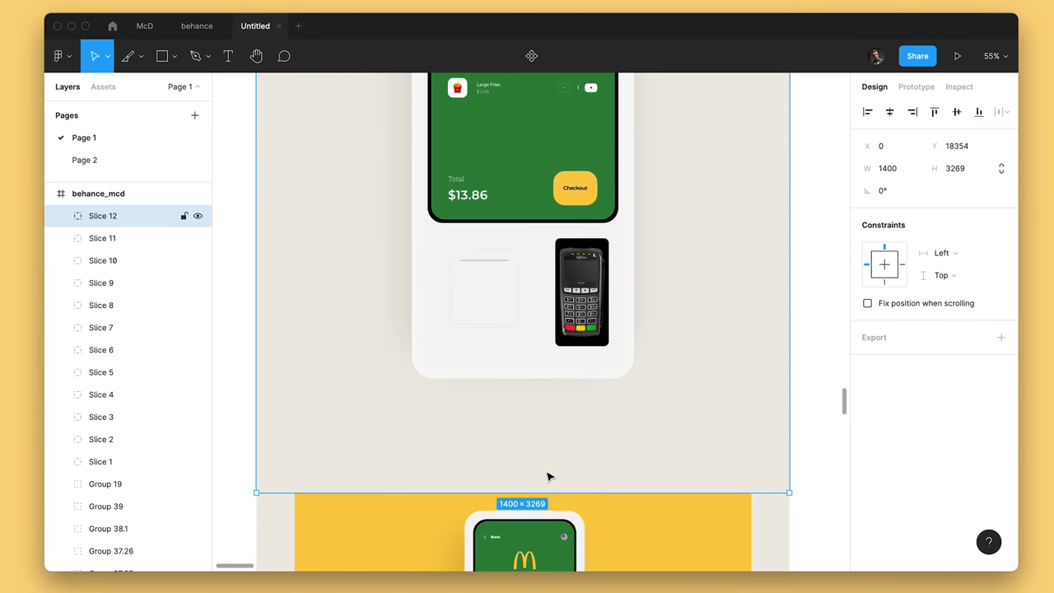
# Duplicate the slice, place it at Y 22316 below the yellow animation block and resize it to about 1400 × 1399 over the footer.
pyautogui.press('super+d')
pyautogui.scroll(-4, 543, 453)
pyautogui.scroll(-5, 540, 437)
pyautogui.keyDown('ctrl'); pyautogui.scroll(5, 556, 471); pyautogui.keyUp('ctrl')
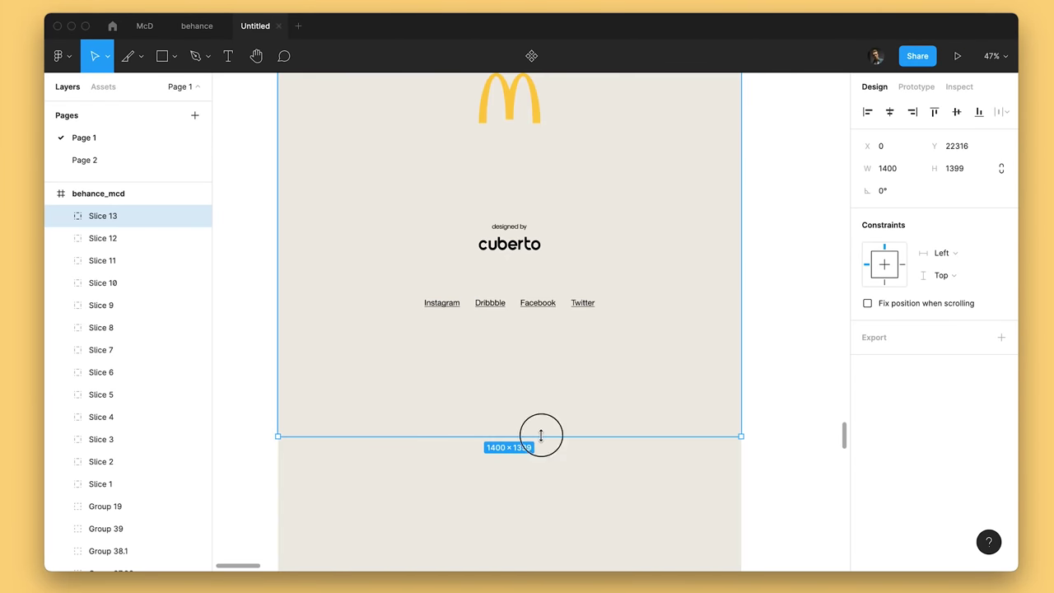
# Shorten the last slice to 1400 × 969 so it ends just above the social links in the footer.
pyautogui.keyDown('ctrl'); pyautogui.scroll(5, 520, 292); pyautogui.keyUp('ctrl')
pyautogui.scroll(5, 522, 299)
pyautogui.keyDown('ctrl'); pyautogui.scroll(-3, 522, 299); pyautogui.keyUp('ctrl')
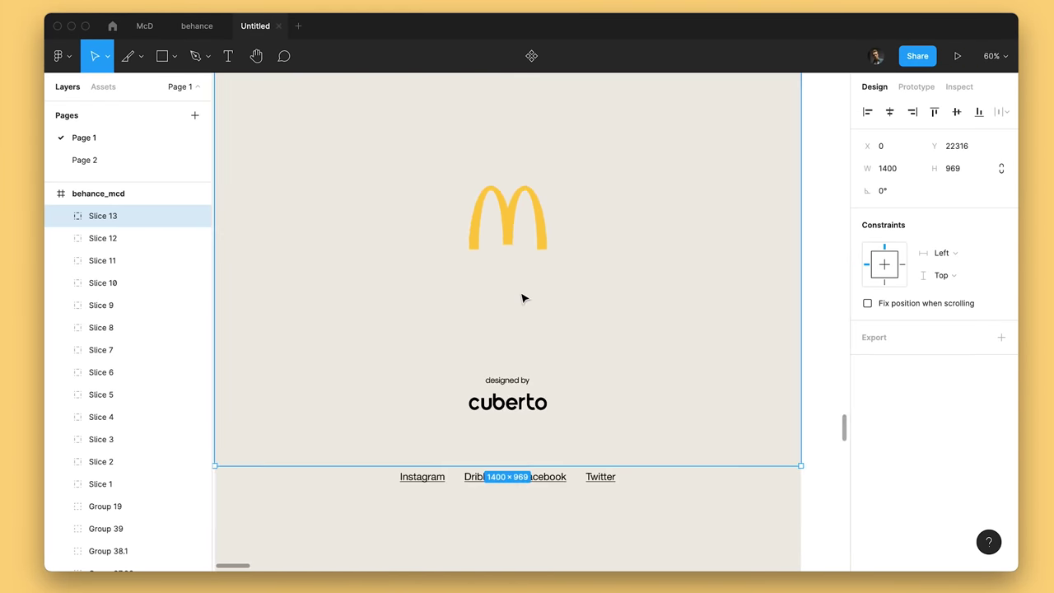
# Check the Instagram, Dribbble, Facebook and Twitter link texts below the last slice one by one.
pyautogui.click(445, 516)
pyautogui.click(428, 481)
pyautogui.click(480, 484)
pyautogui.click(558, 480)
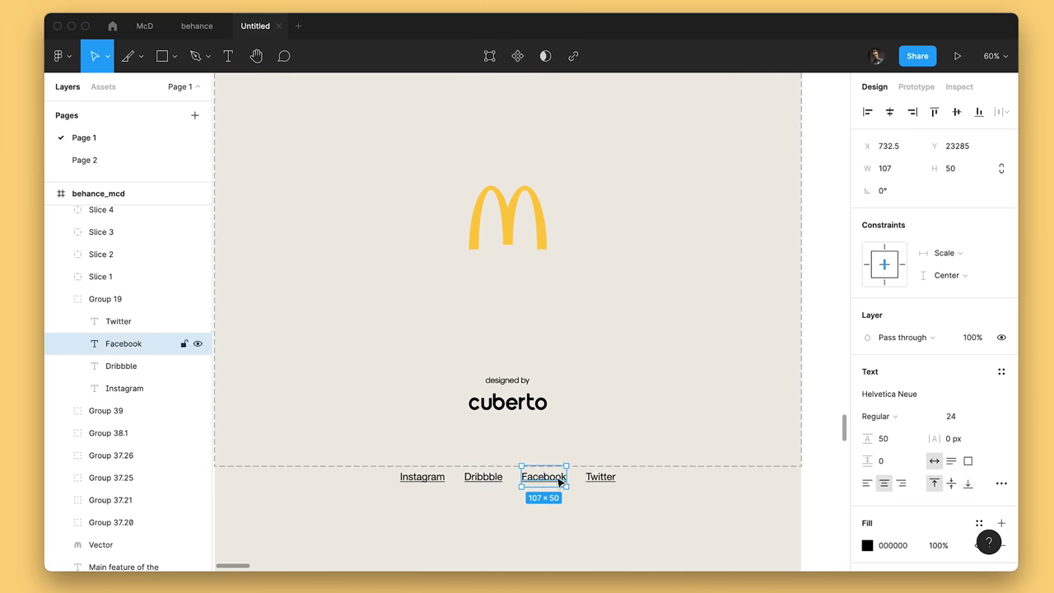
pyautogui.click(598, 481)
pyautogui.click(588, 512)
# Select Slice 1 through Slice 13 and export them all as PNG at 2x.
pyautogui.scroll(2, 579, 499)
pyautogui.keyDown('ctrl'); pyautogui.scroll(-3, 579, 499); pyautogui.keyUp('ctrl')
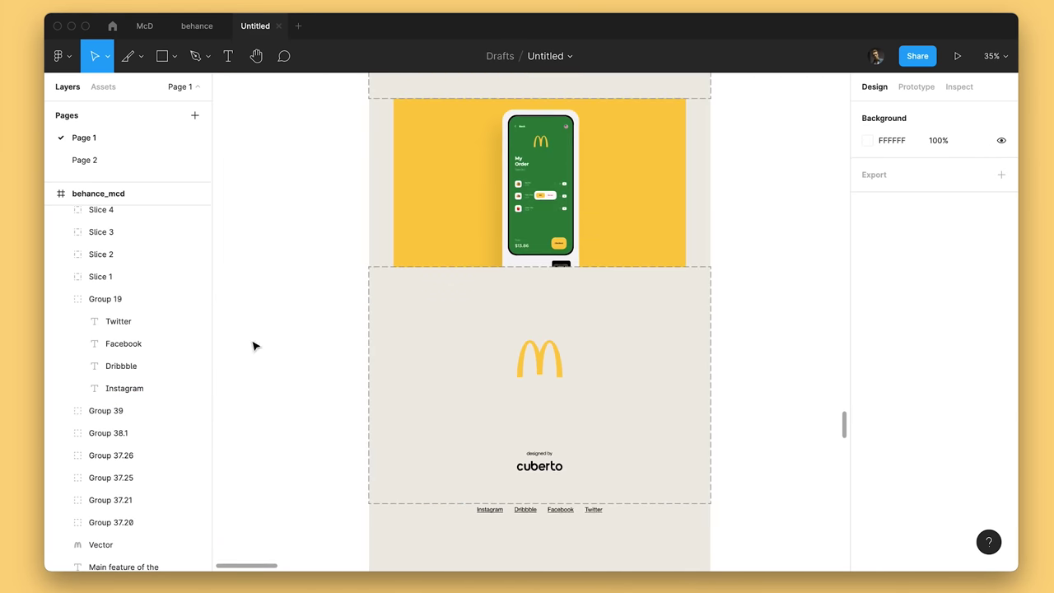
pyautogui.scroll(4, 115, 238)
pyautogui.click(112, 218)
pyautogui.keyDown('shift'); pyautogui.click(108, 482); pyautogui.keyUp('shift')
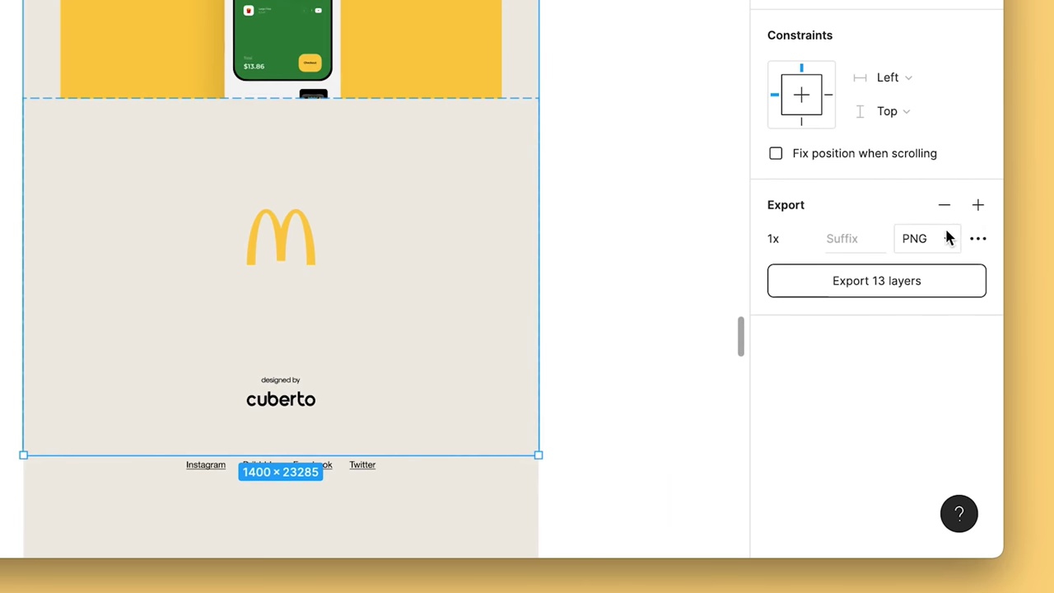
pyautogui.click(803, 243)
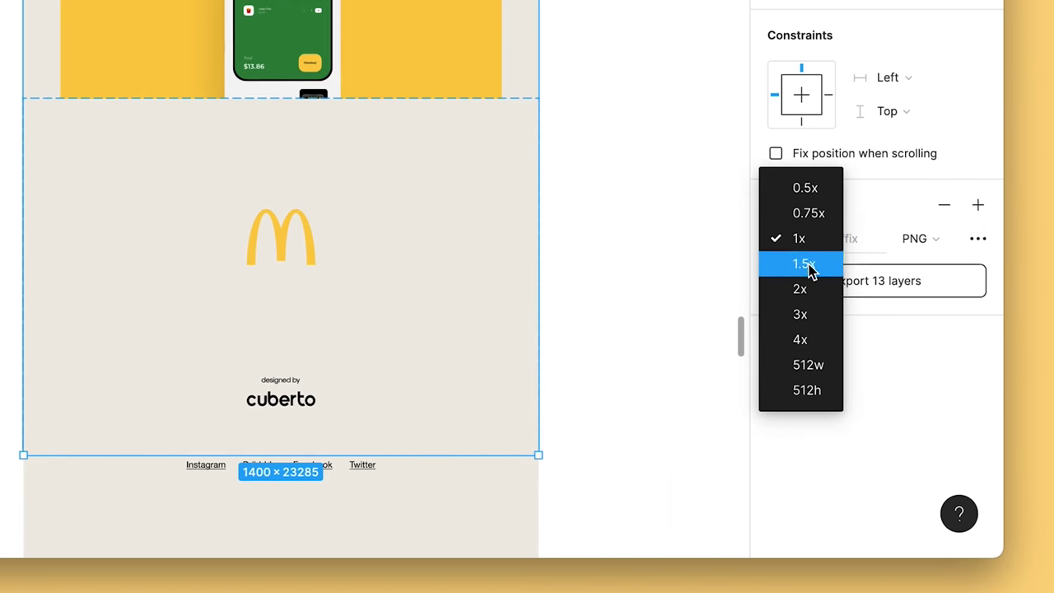
pyautogui.click(811, 293)
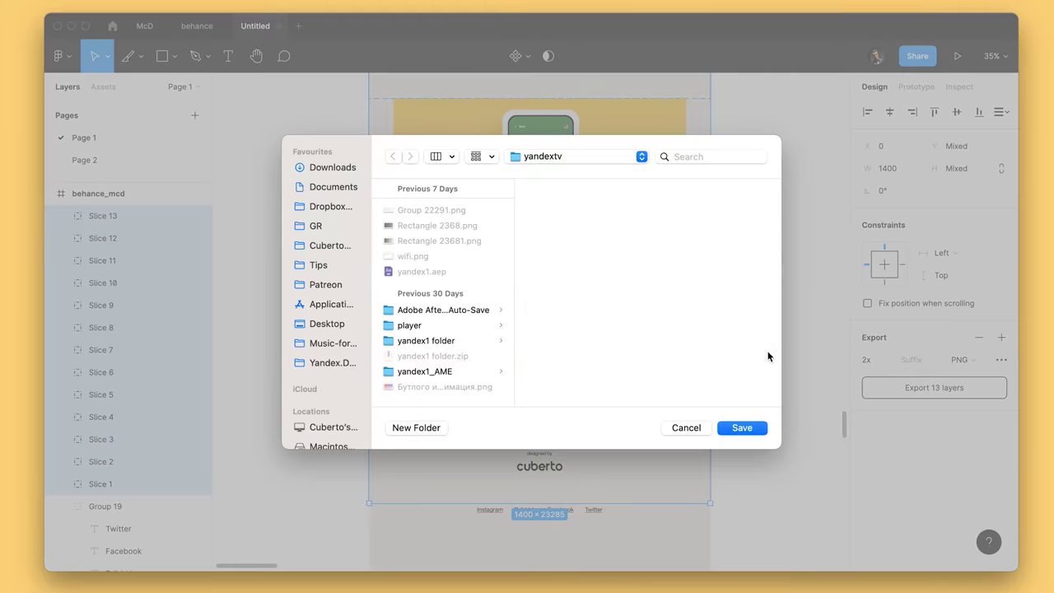
pyautogui.click(742, 428)
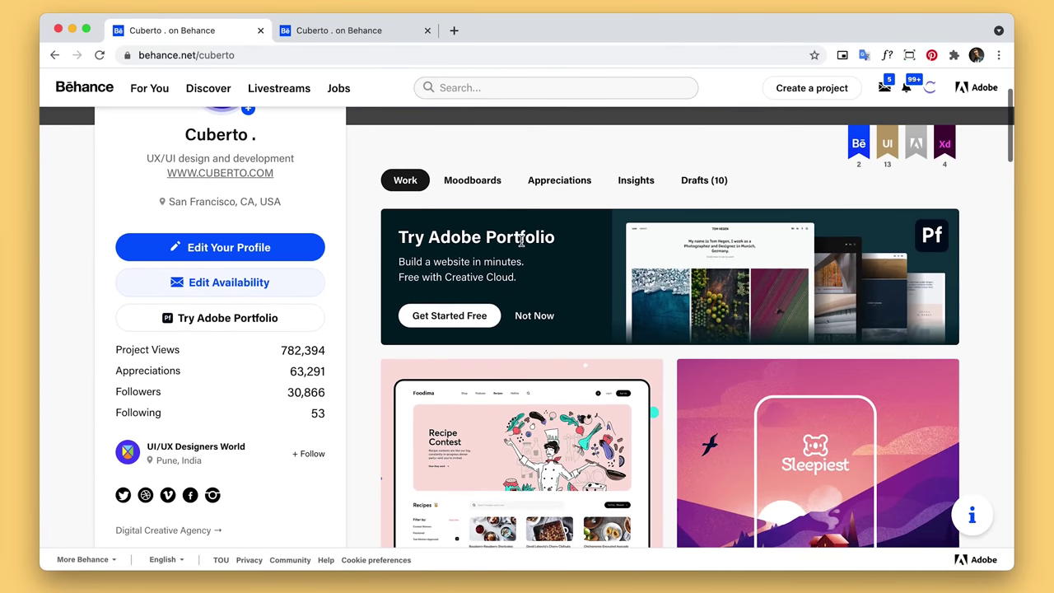
# Create a new Behance project and upload Slice 1.png through Slice 13.png from the behance folder into it.
pyautogui.click(810, 93)
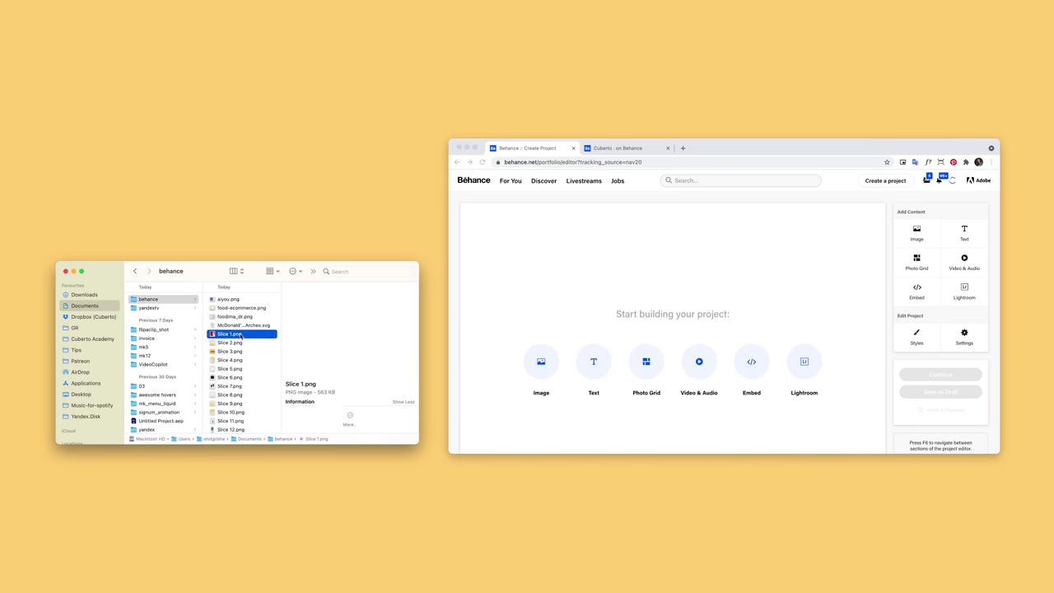
pyautogui.scroll(-1, 241, 335)
pyautogui.keyDown('shift'); pyautogui.click(248, 417); pyautogui.keyUp('shift')
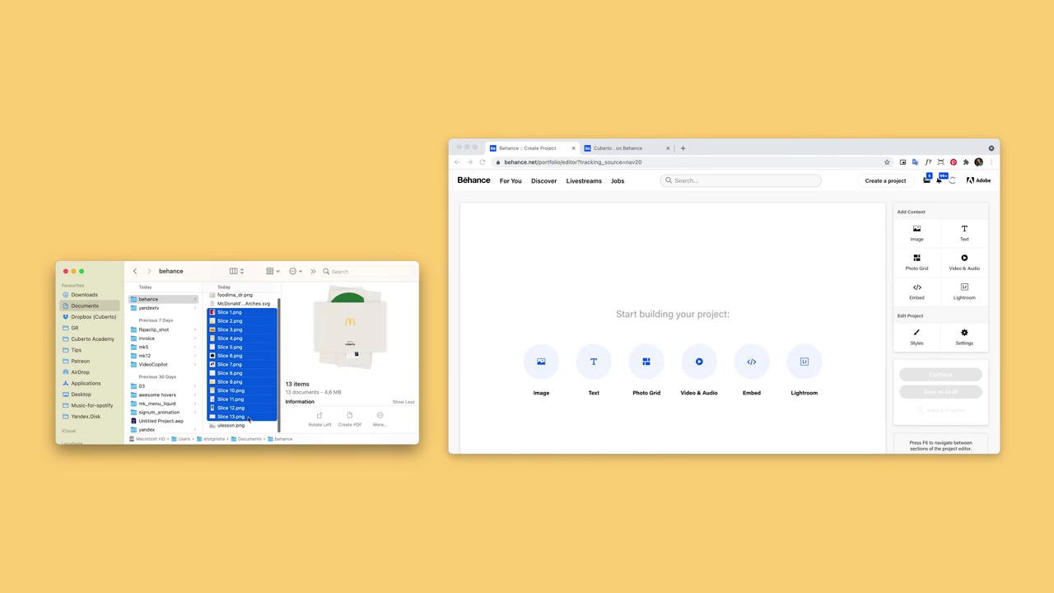
pyautogui.moveTo(307, 376); pyautogui.dragTo(630, 313)
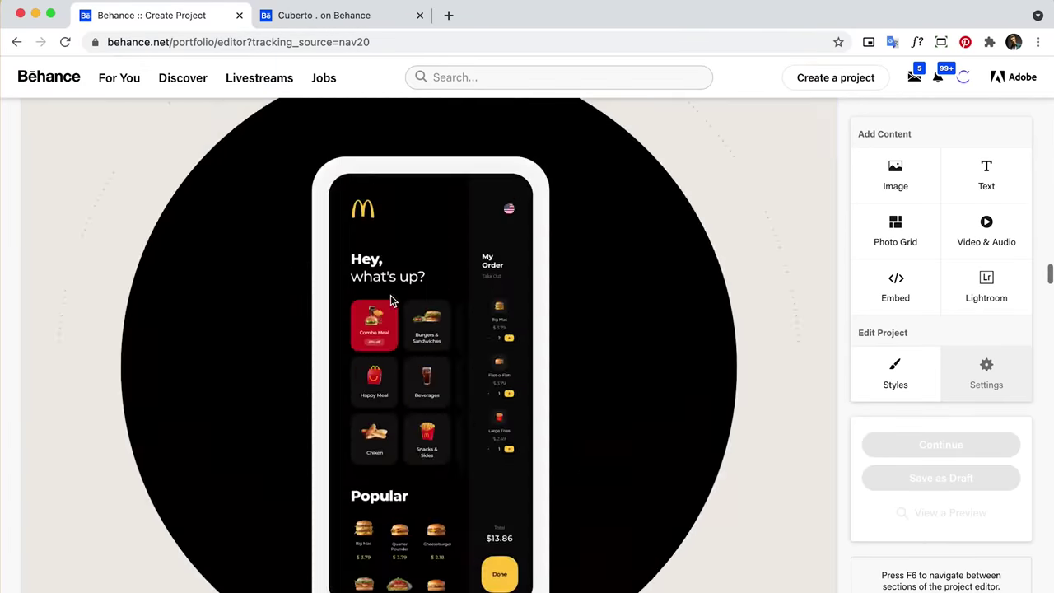
# Reorder the project by moving the yellow My Order animation higher in the content list, and save the order.
pyautogui.scroll(15, 390, 295)
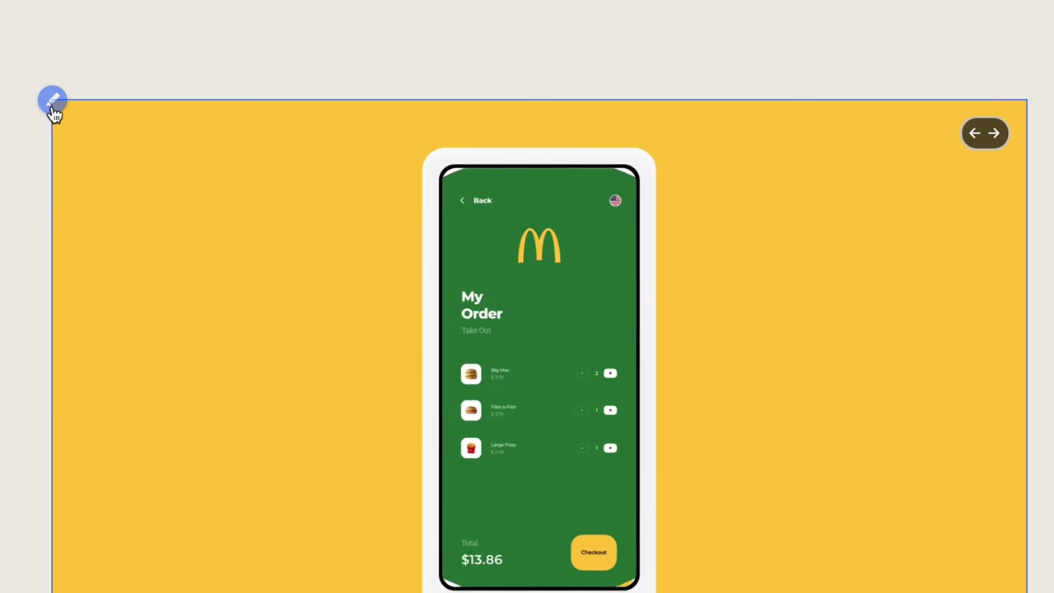
pyautogui.click(53, 102)
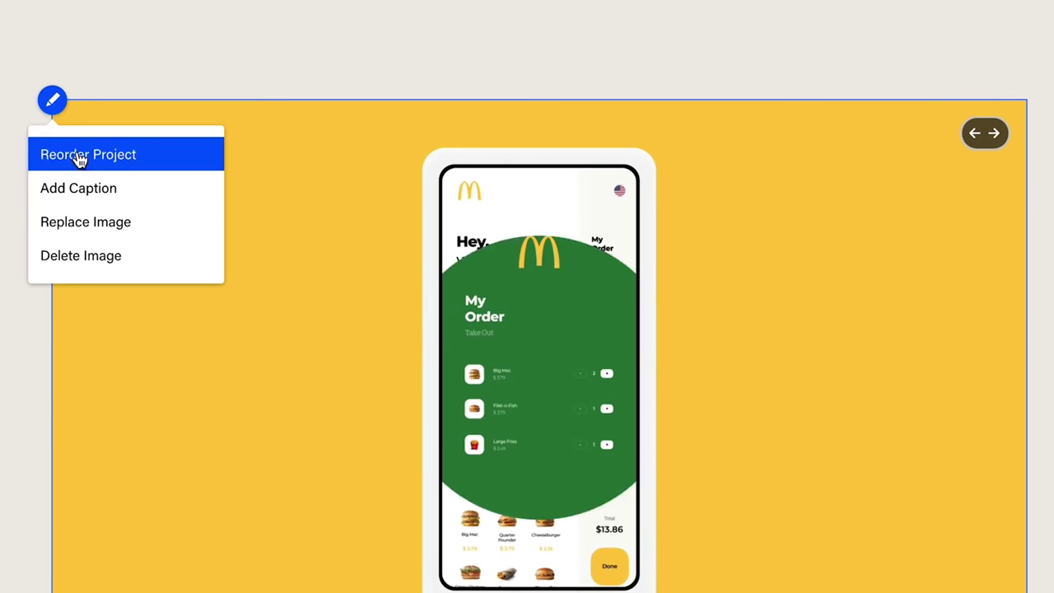
pyautogui.click(77, 158)
pyautogui.scroll(-10, 647, 354)
pyautogui.moveTo(443, 489); pyautogui.dragTo(445, 364)
pyautogui.click(514, 574)
# Set the project's content spacing to 0 px and save the project styles.
pyautogui.scroll(6, 583, 418)
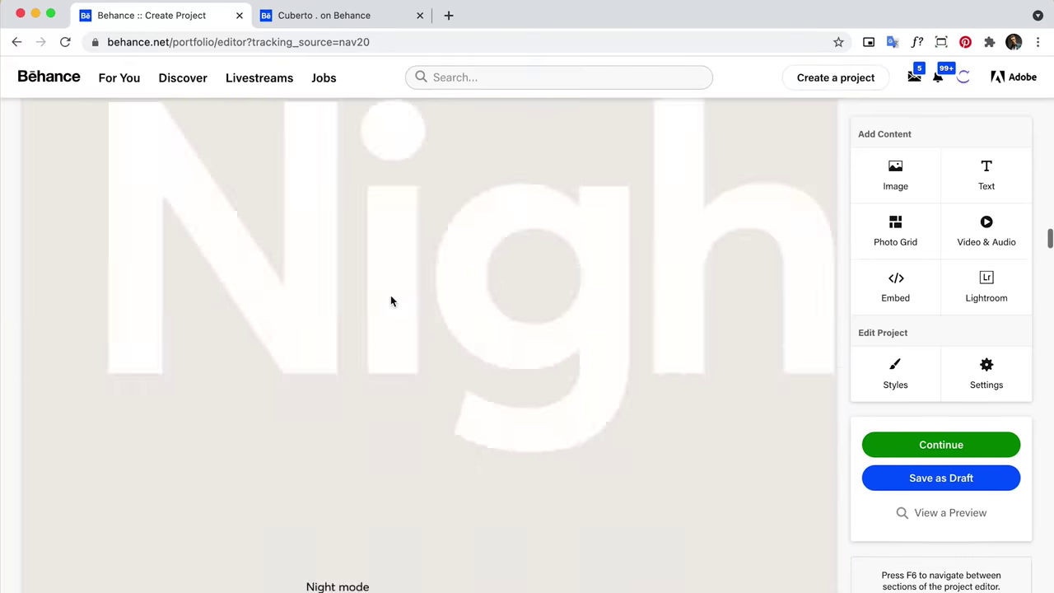
pyautogui.scroll(-15, 391, 298)
pyautogui.scroll(-15, 391, 301)
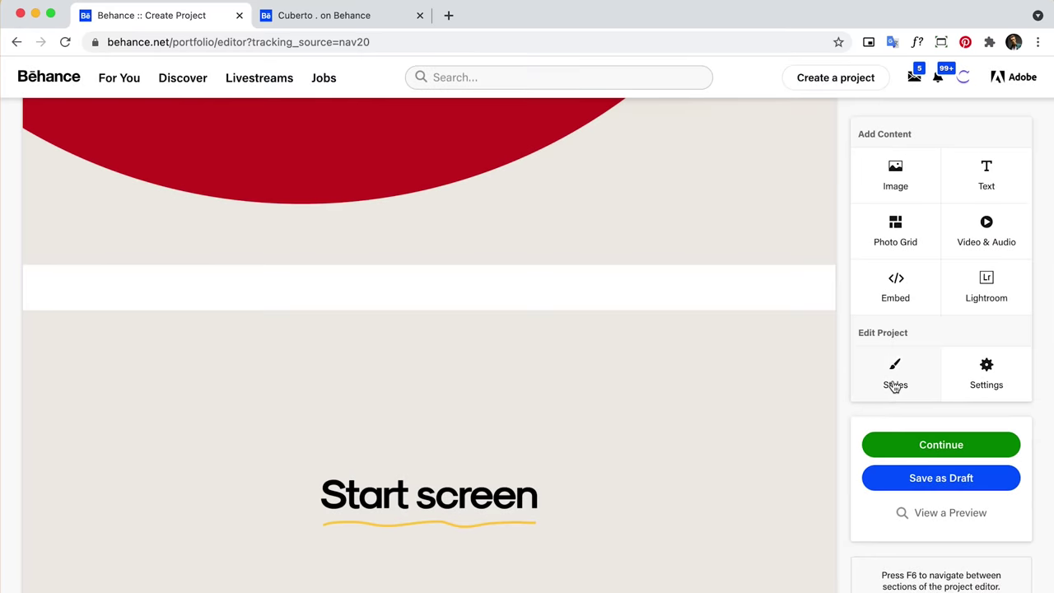
pyautogui.click(895, 377)
pyautogui.moveTo(685, 350); pyautogui.dragTo(470, 358)
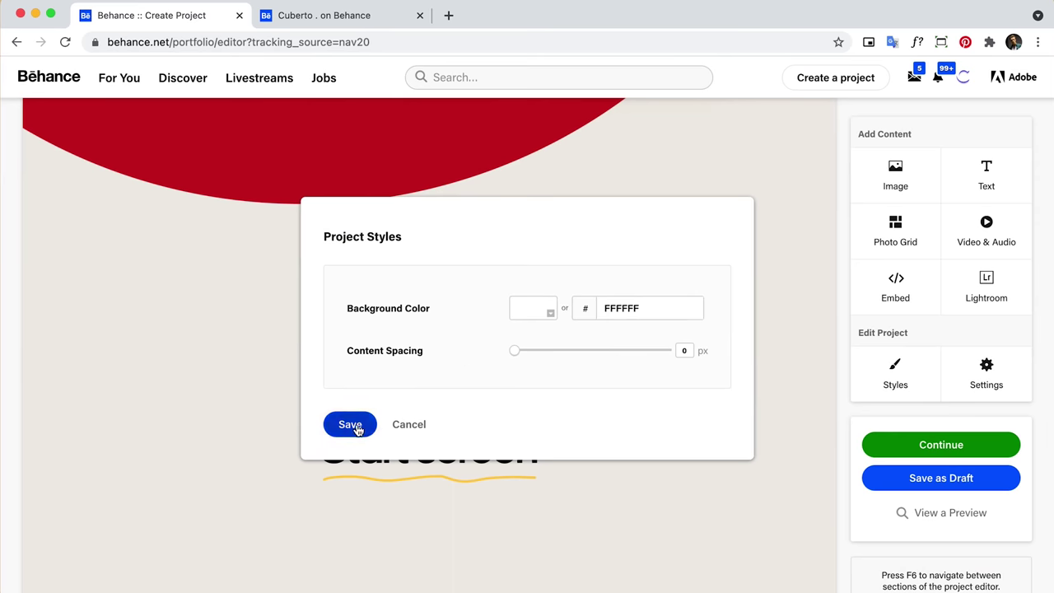
pyautogui.click(350, 425)
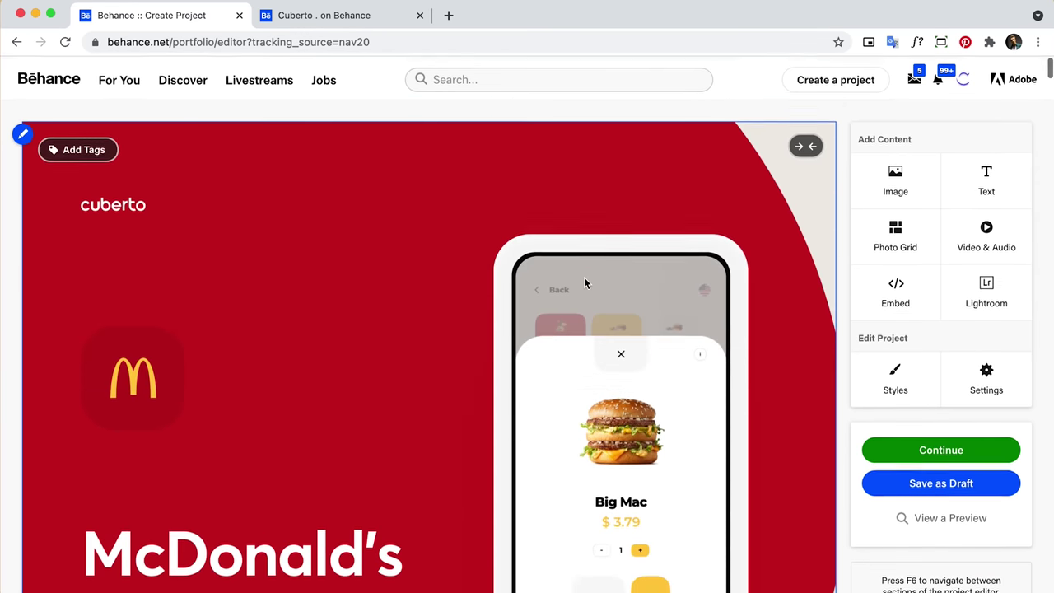
pyautogui.scroll(-2, 584, 279)
pyautogui.scroll(2, 584, 279)
pyautogui.scroll(-4, 584, 279)
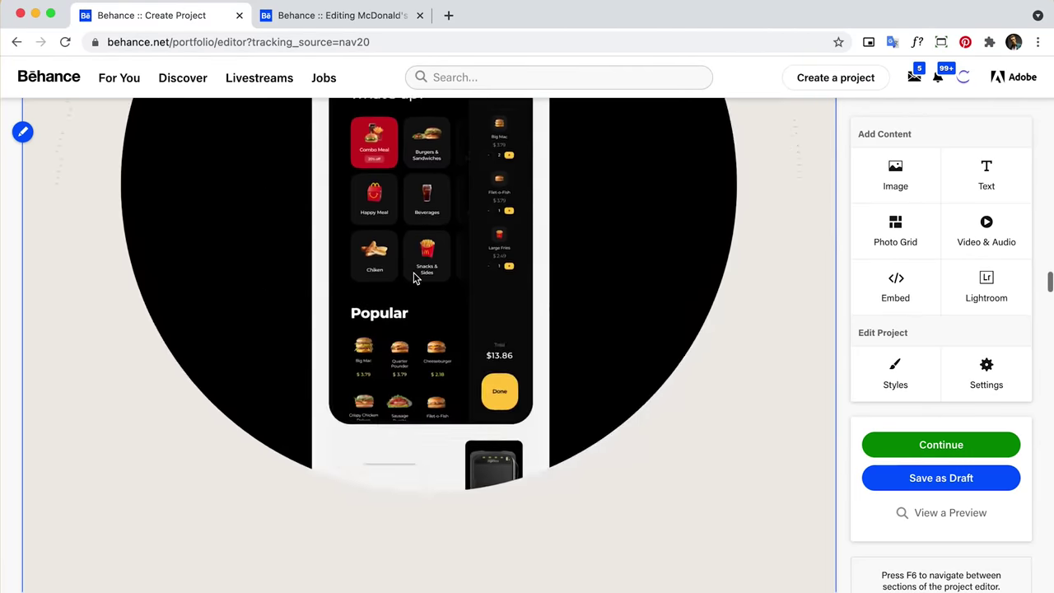
pyautogui.scroll(-15, 415, 278)
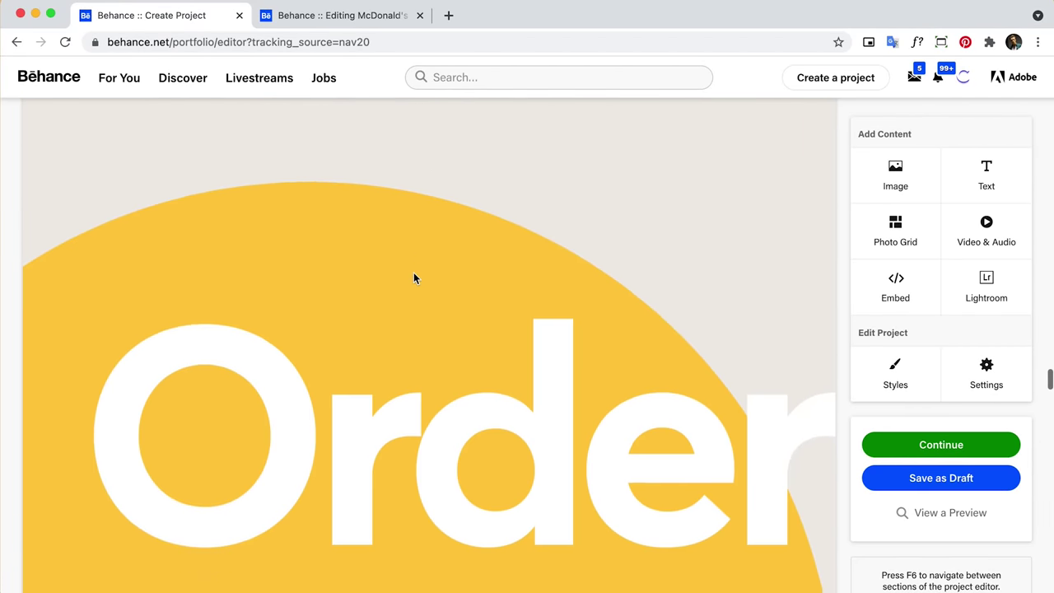
pyautogui.scroll(-15, 414, 279)
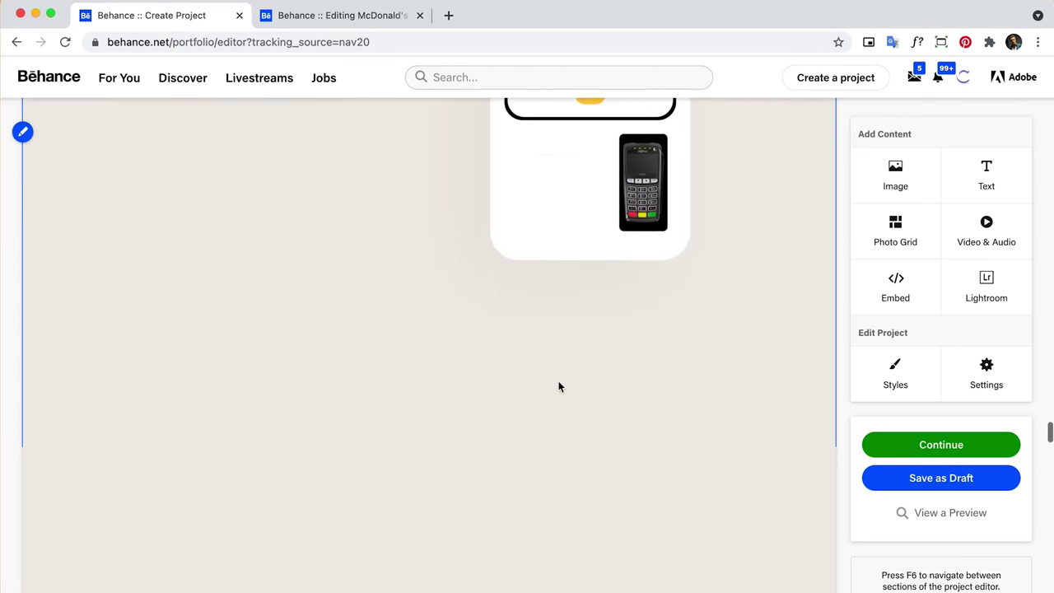
pyautogui.scroll(-3, 559, 386)
pyautogui.moveTo(277, 305)
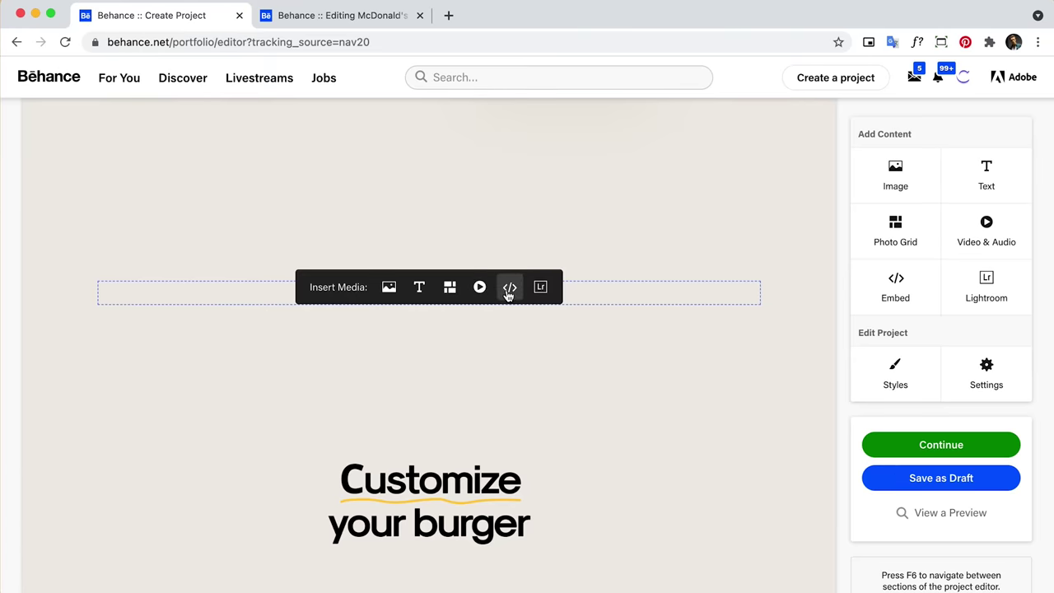
pyautogui.click(510, 289)
pyautogui.write('<iframe src="https://player.vimeo.com/video/356955786?autoplay=1&loop=1&muted=1&autopause=0&background=1&title=0&byline=0&portrait=0" width="1400" height="788" frameborder="0" webkitallowfullscreen mozallowfullscreen allowfullscreen></iframe>')
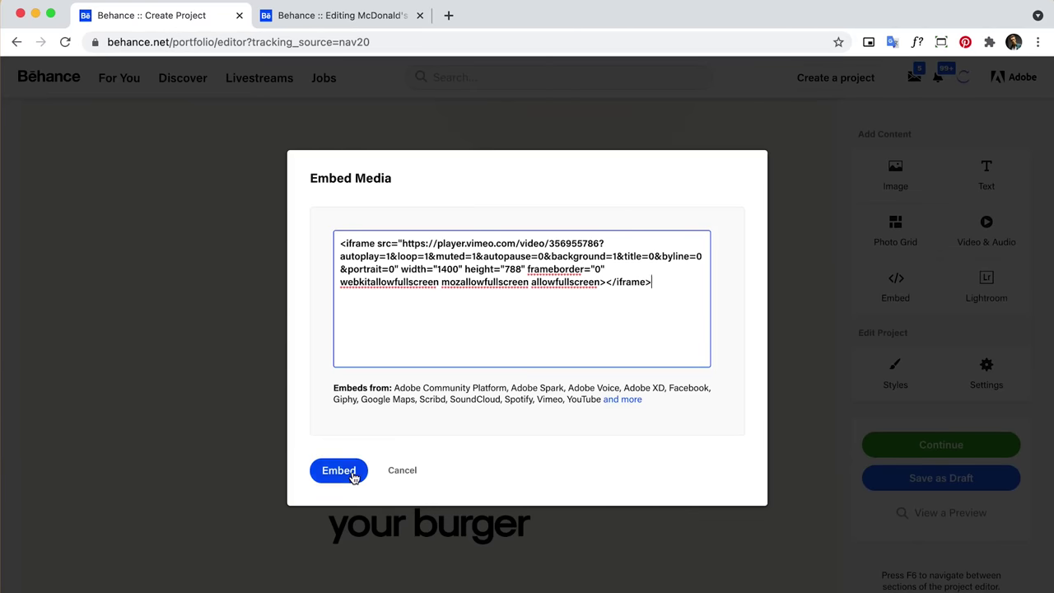
pyautogui.click(356, 471)
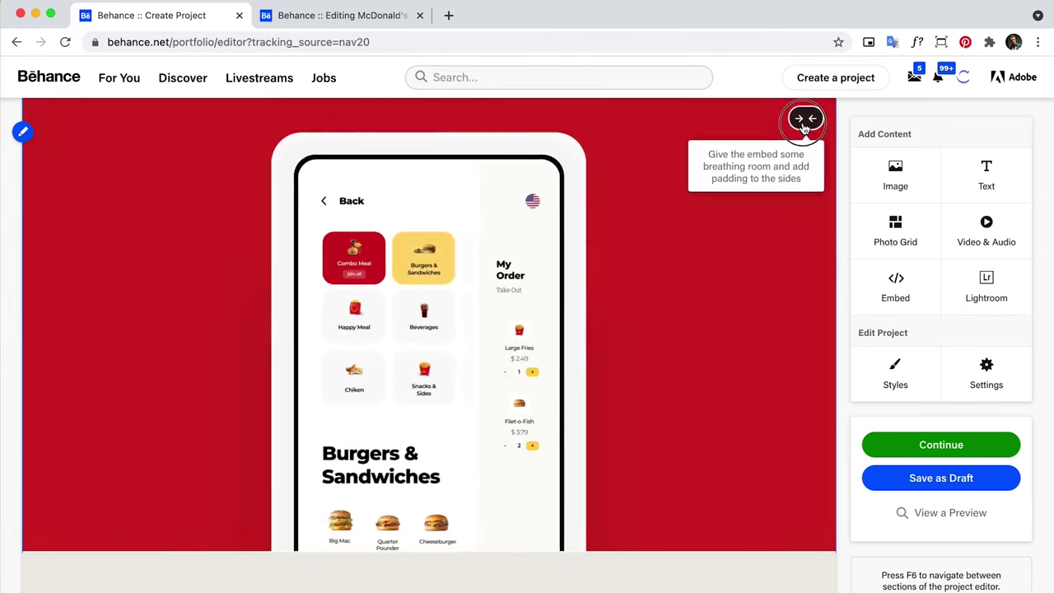
pyautogui.click(804, 124)
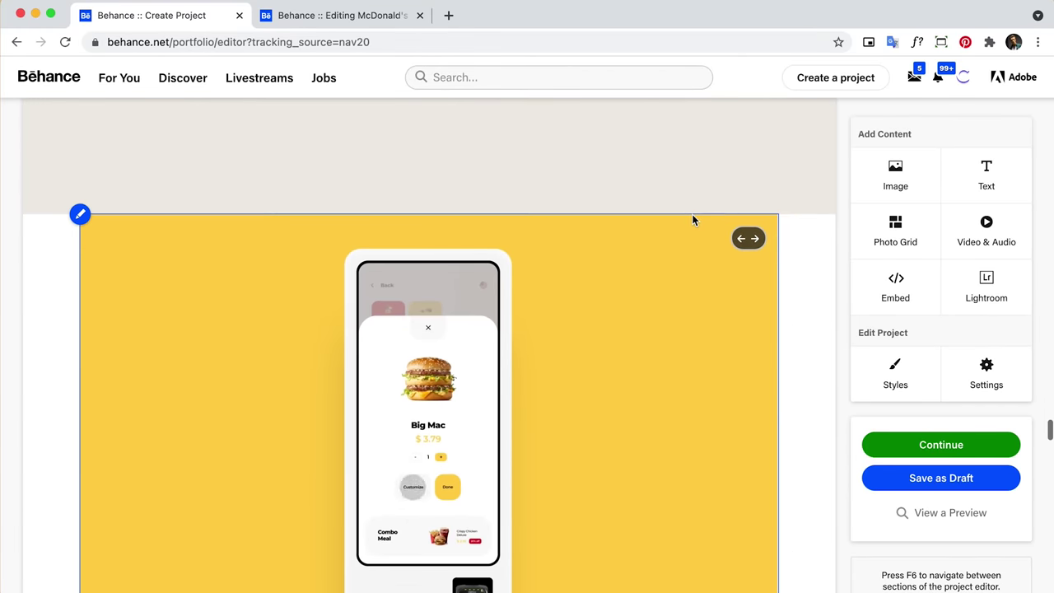
# Switch to Figma and select the behance_mcd frame to look up its fill colour.
pyautogui.moveTo(694, 219)
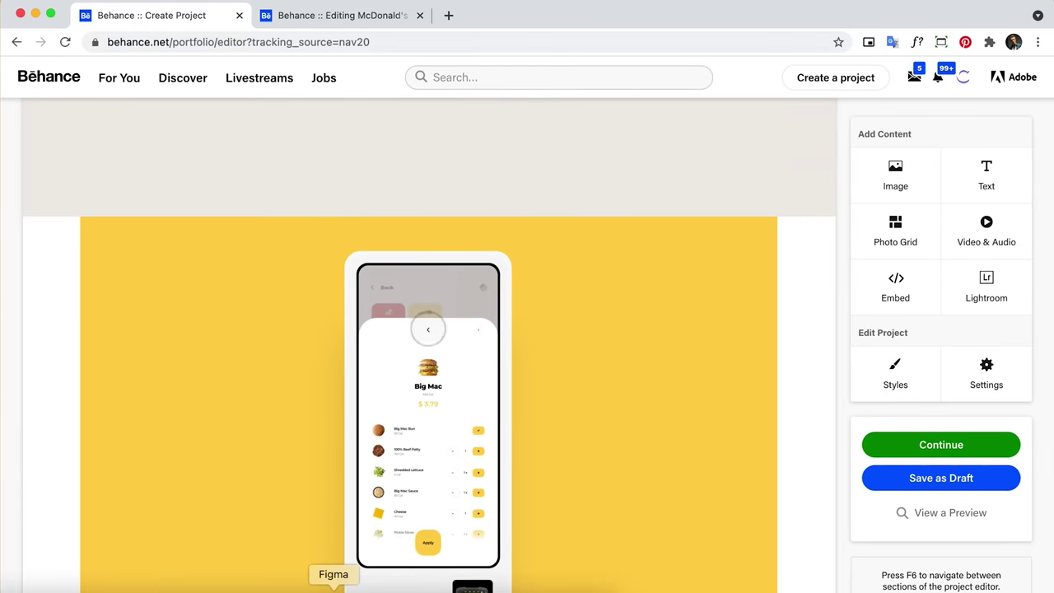
pyautogui.click(342, 592)
pyautogui.click(688, 373)
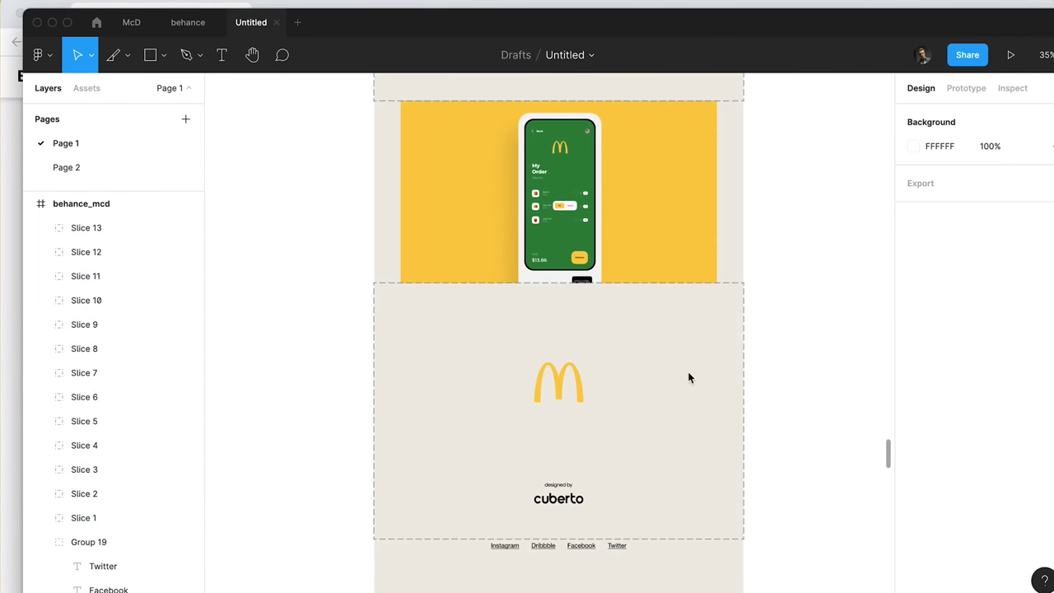
pyautogui.scroll(20, 690, 380)
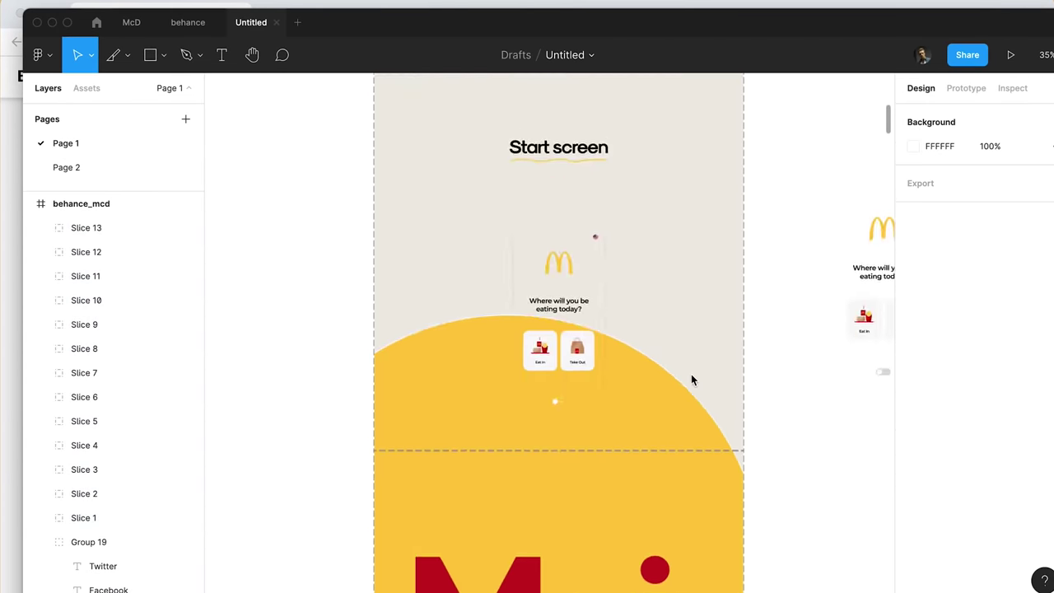
pyautogui.scroll(5, 691, 380)
pyautogui.click(404, 464)
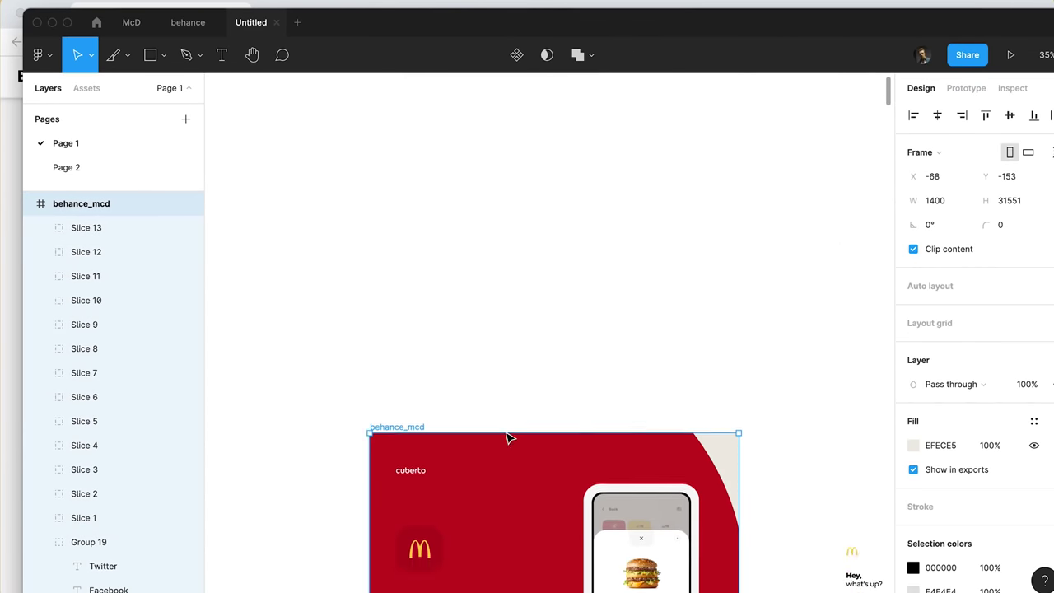
pyautogui.scroll(-6, 708, 430)
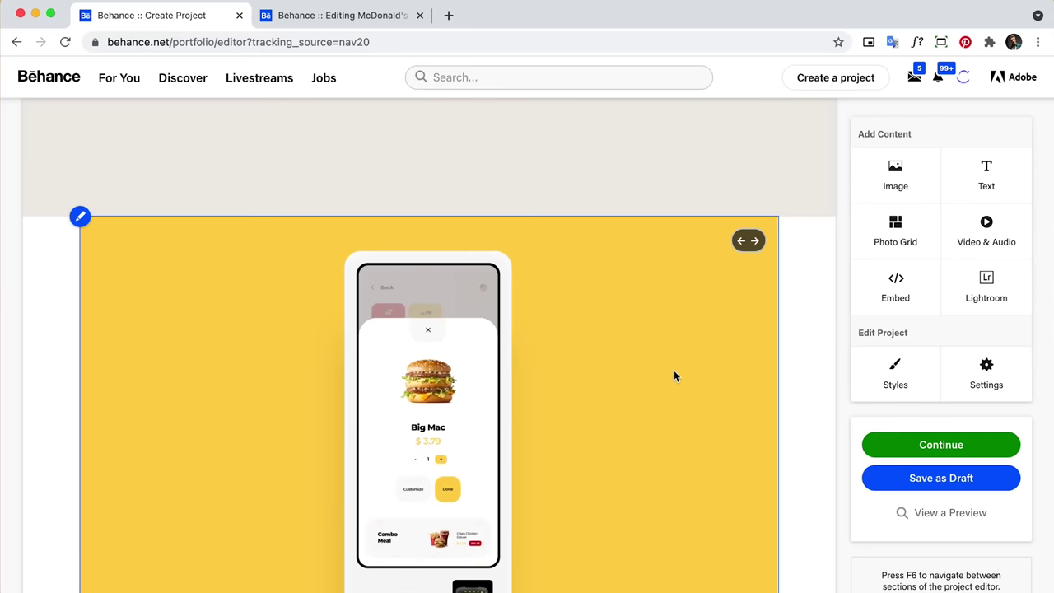
# Set the Behance project's background colour to EFECE5 in the project styles.
pyautogui.click(885, 373)
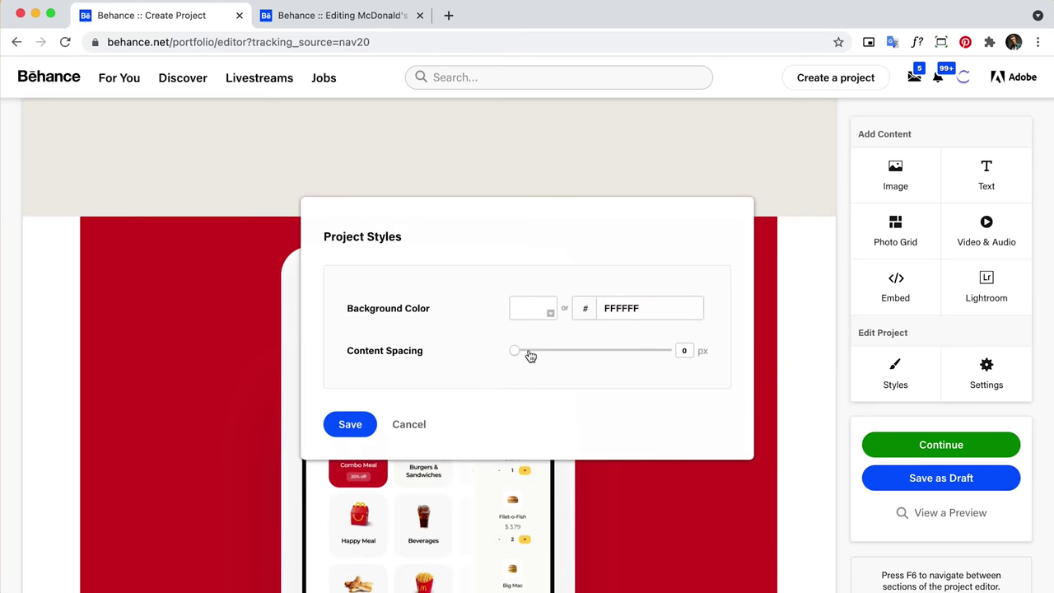
pyautogui.moveTo(590, 315); pyautogui.dragTo(653, 308)
pyautogui.write('EFECE5')
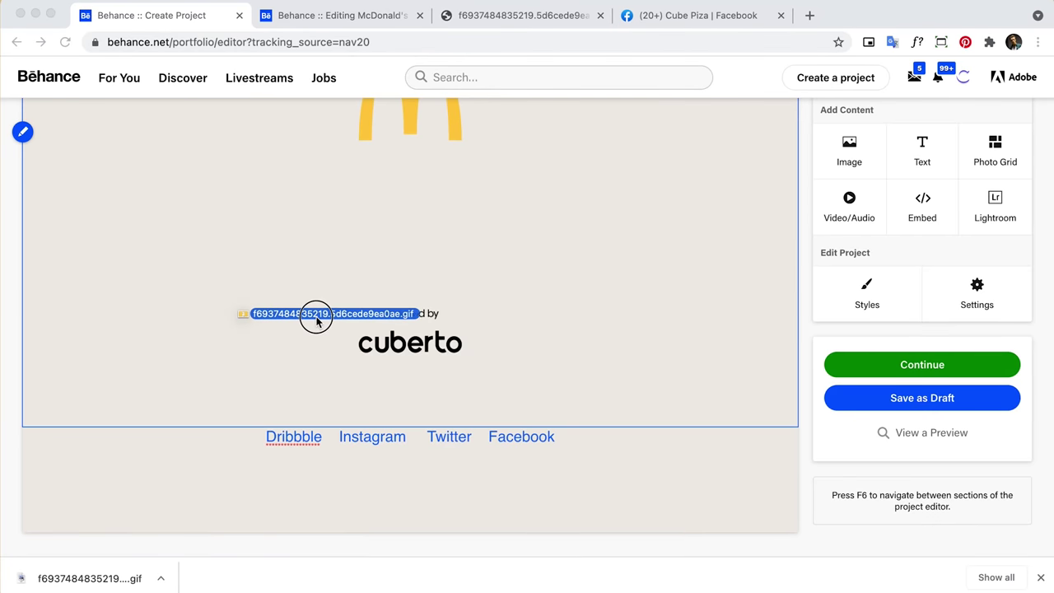
# Add the downloaded f6937484835219.5d6cede9ea0ae.gif kiosk animation to the Behance project.
pyautogui.scroll(5, 317, 321)
pyautogui.moveTo(316, 321); pyautogui.dragTo(360, 301)
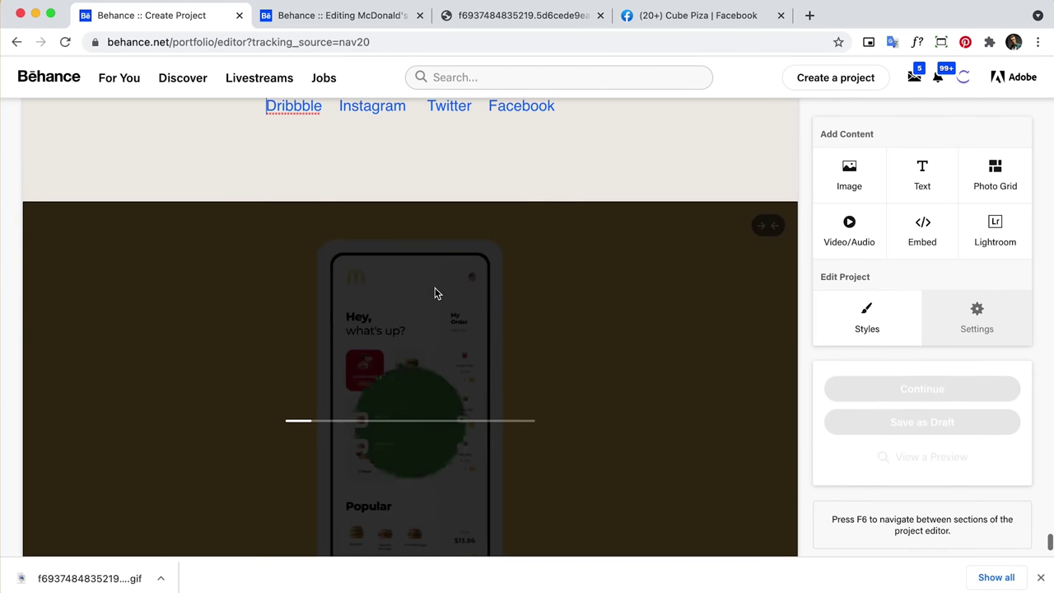
pyautogui.scroll(-2, 436, 293)
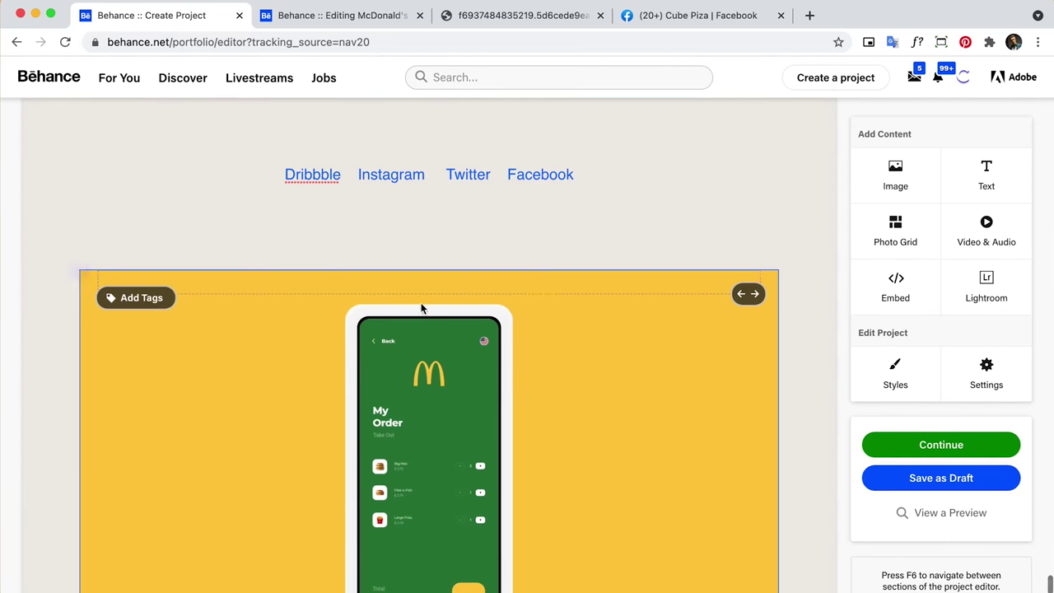
# Move the newly added My Order GIF from the end of the content order to above the footer, and save the order.
pyautogui.scroll(-1, 71, 179)
pyautogui.click(80, 183)
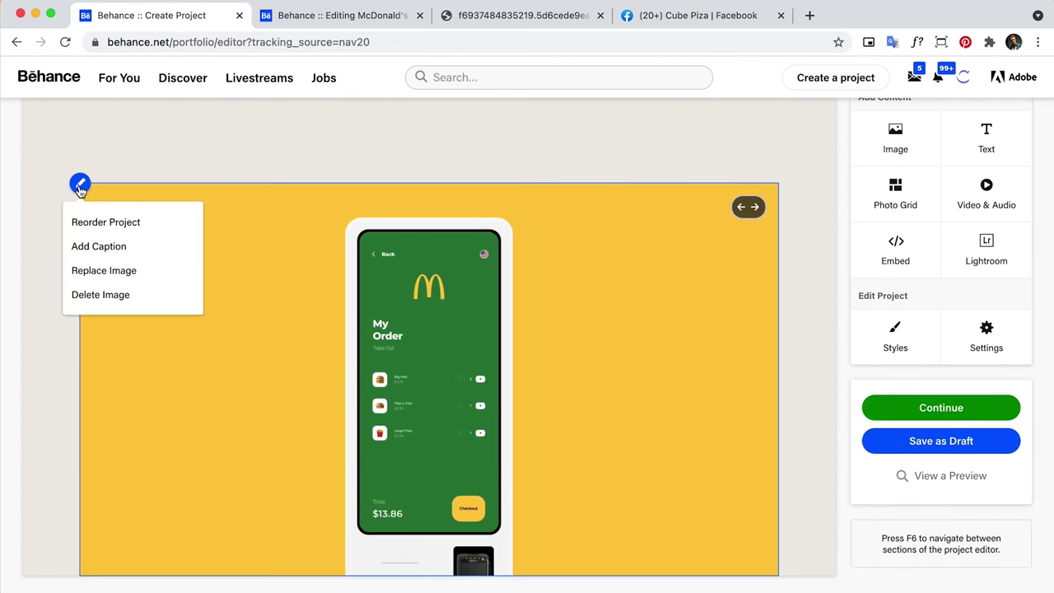
pyautogui.click(126, 233)
pyautogui.scroll(-5, 434, 445)
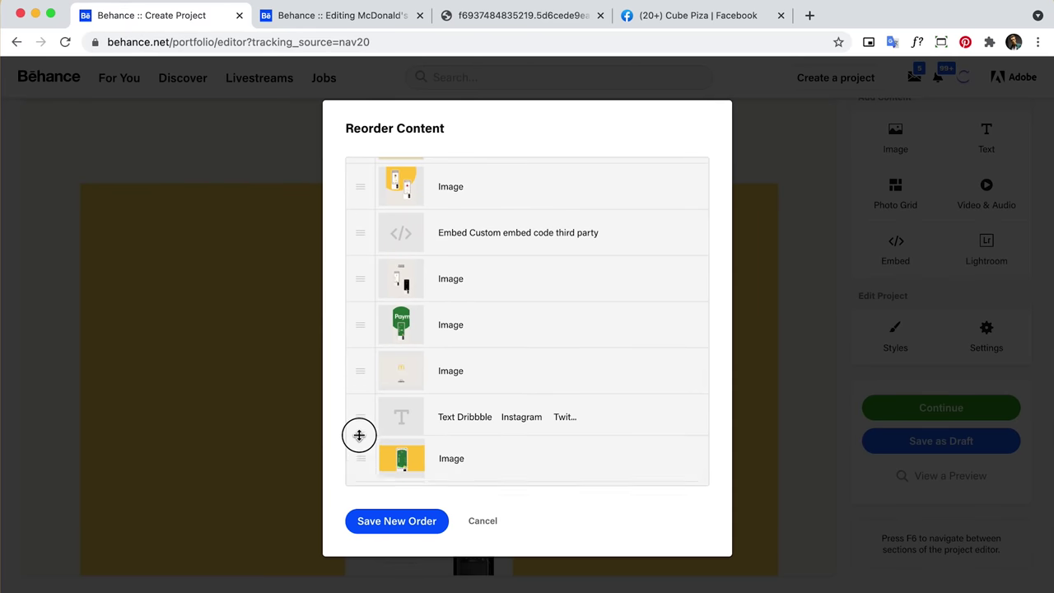
pyautogui.moveTo(359, 435); pyautogui.dragTo(361, 381)
pyautogui.click(397, 521)
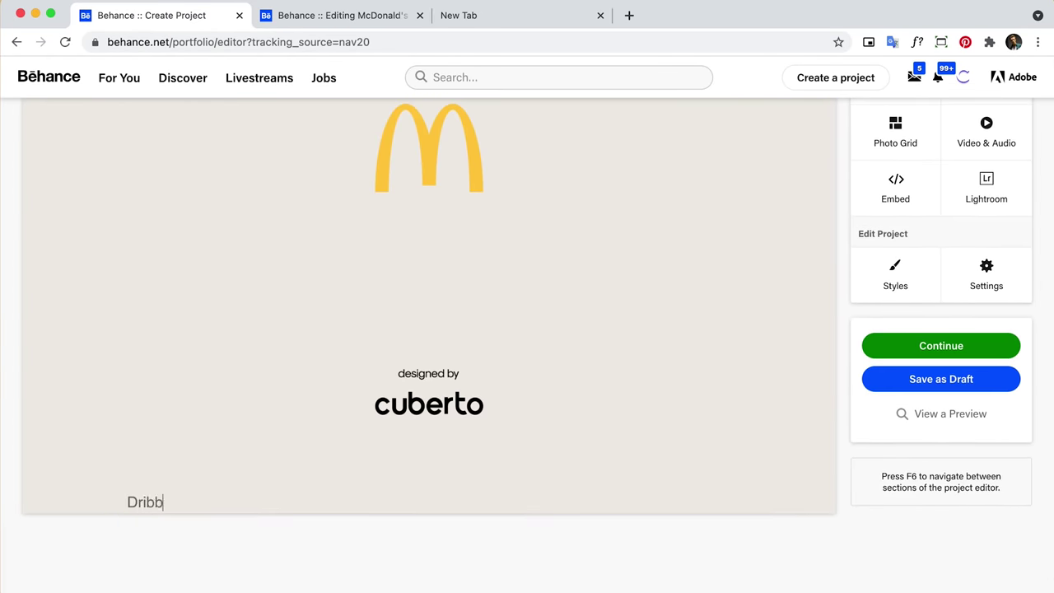
pyautogui.doubleClick(130, 502)
pyautogui.click(432, 467)
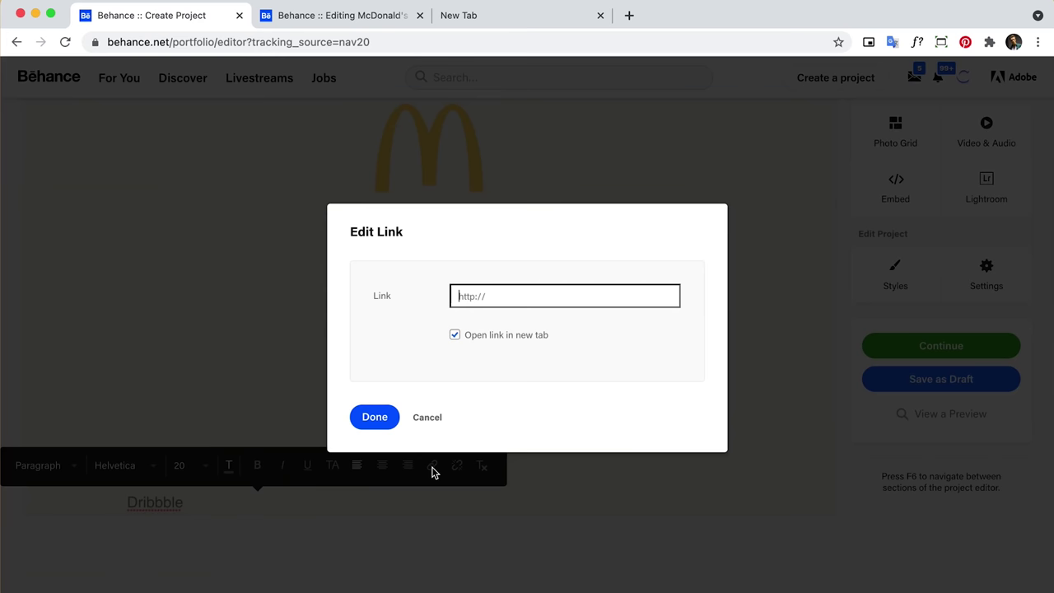
pyautogui.click(373, 429)
pyautogui.click(225, 504)
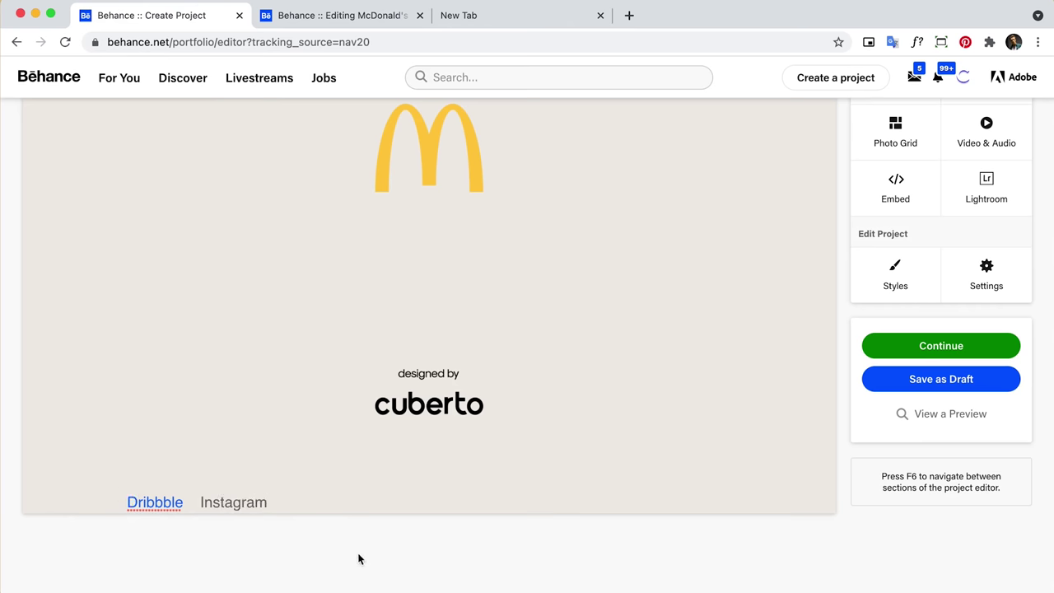
pyautogui.click(435, 465)
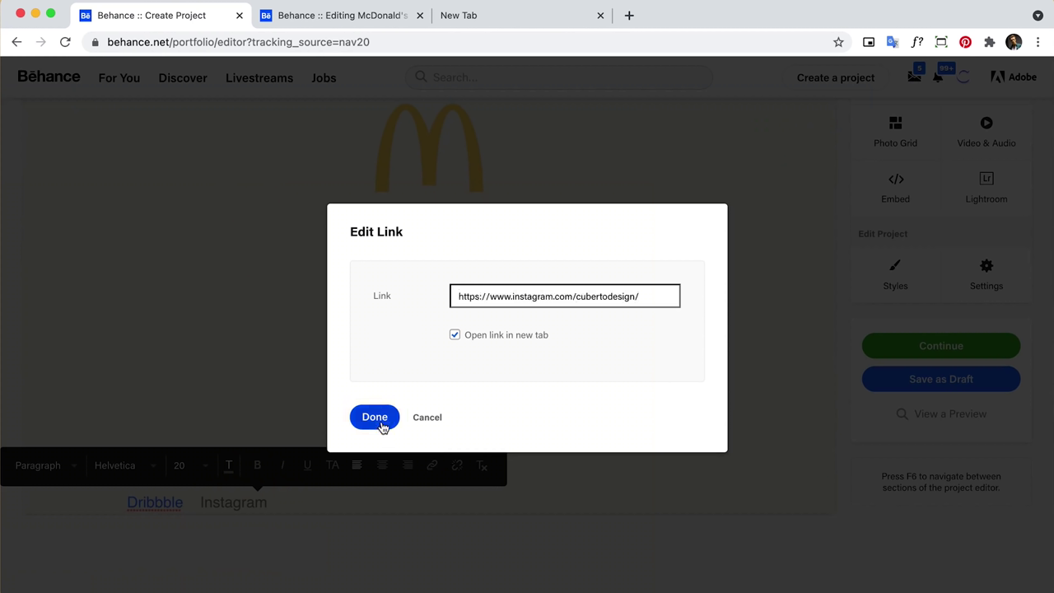
pyautogui.click(375, 418)
# Link the footer word Twitter to the studio's Twitter page.
pyautogui.click(305, 505)
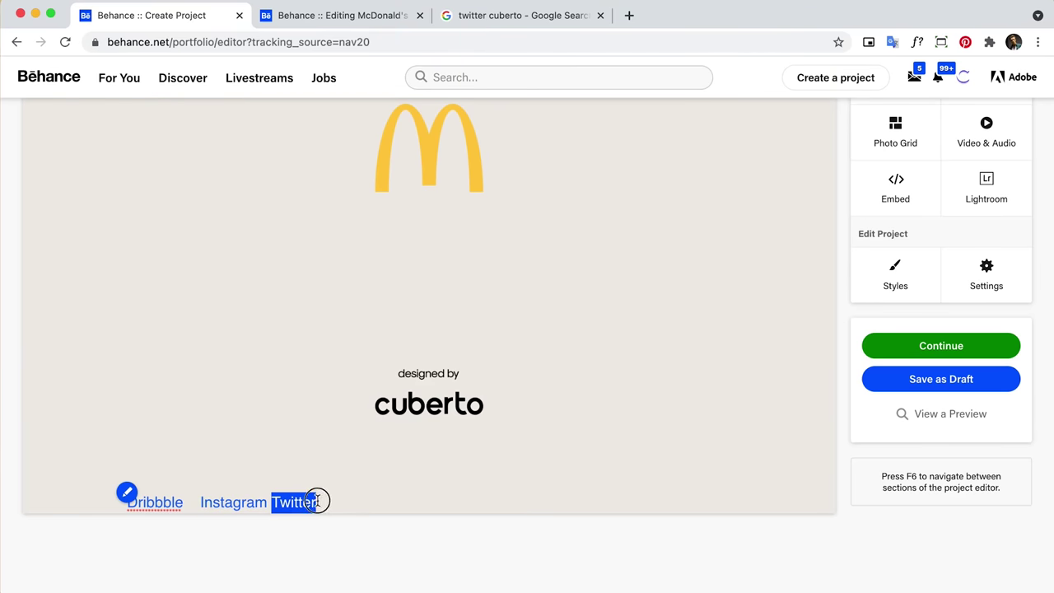
pyautogui.click(476, 467)
pyautogui.click(374, 418)
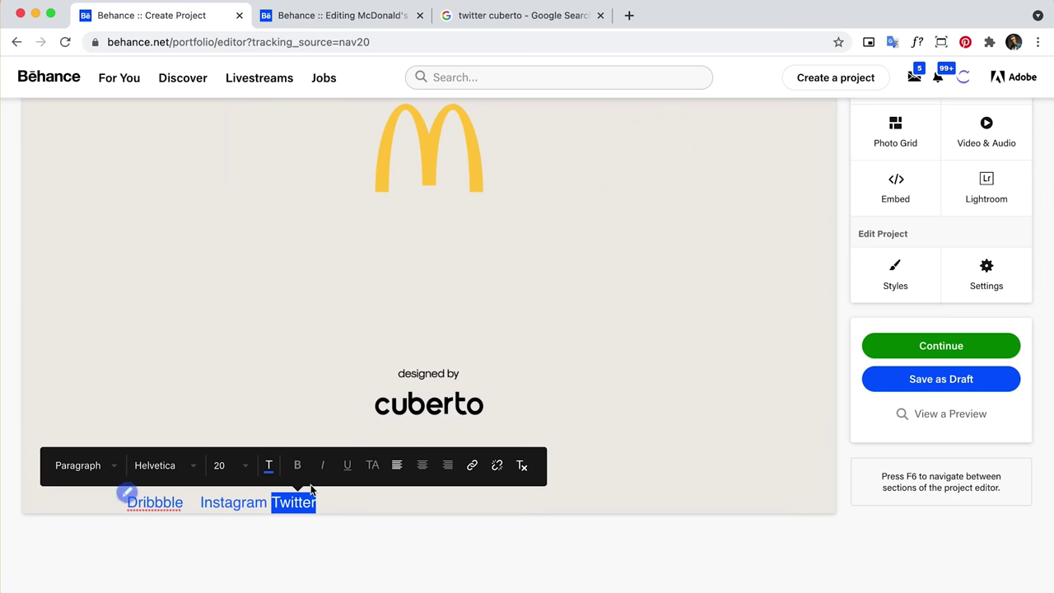
# Add the word Facebook after Twitter in the footer and link it to the copied Facebook page address.
pyautogui.write('Facebook')
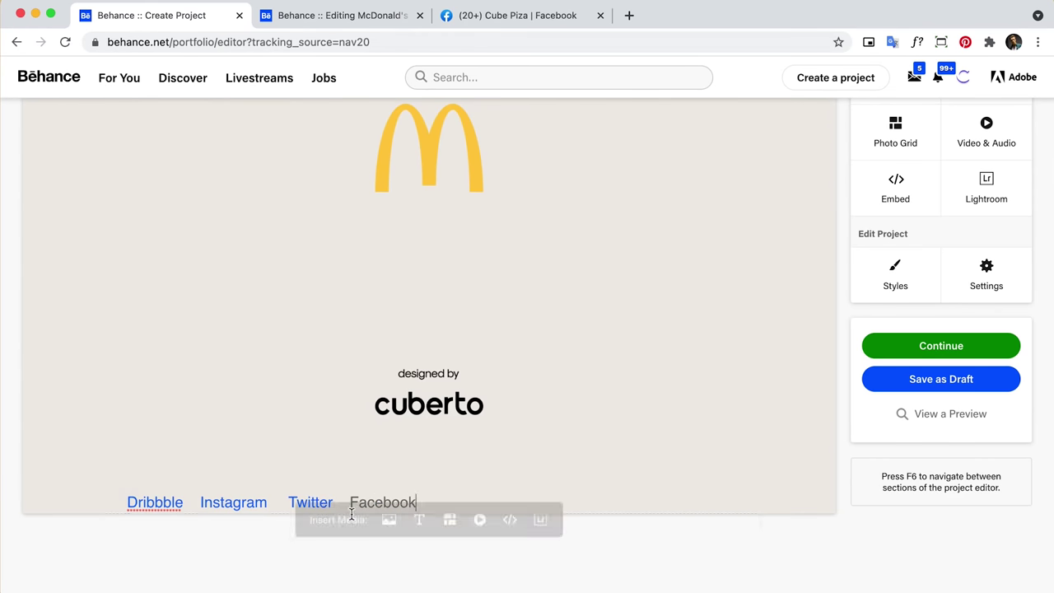
pyautogui.moveTo(350, 503); pyautogui.dragTo(423, 500)
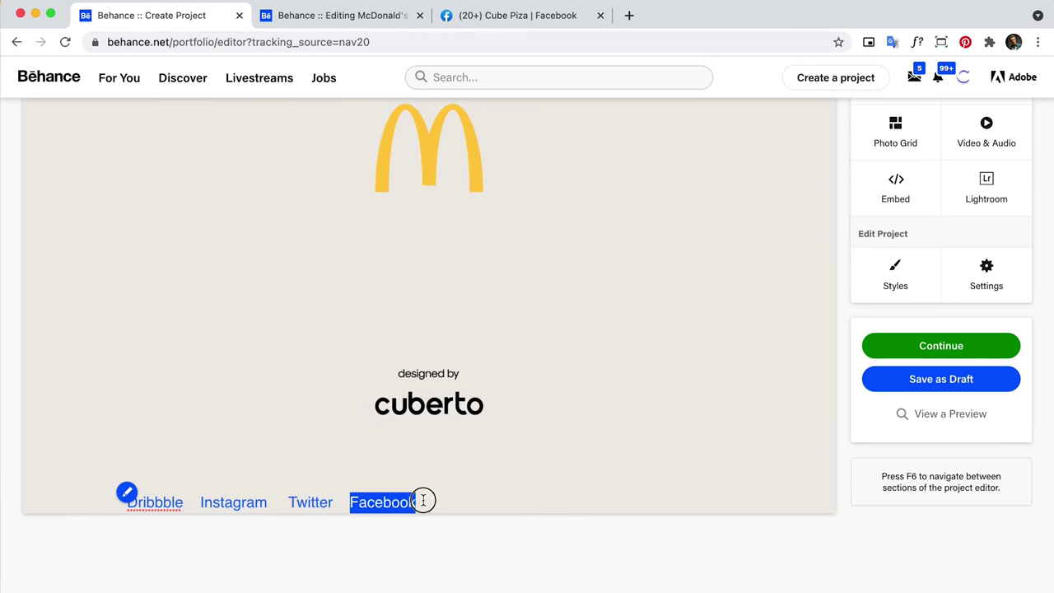
pyautogui.click(561, 465)
pyautogui.hotkey('ctrl', 'v')
pyautogui.click(375, 418)
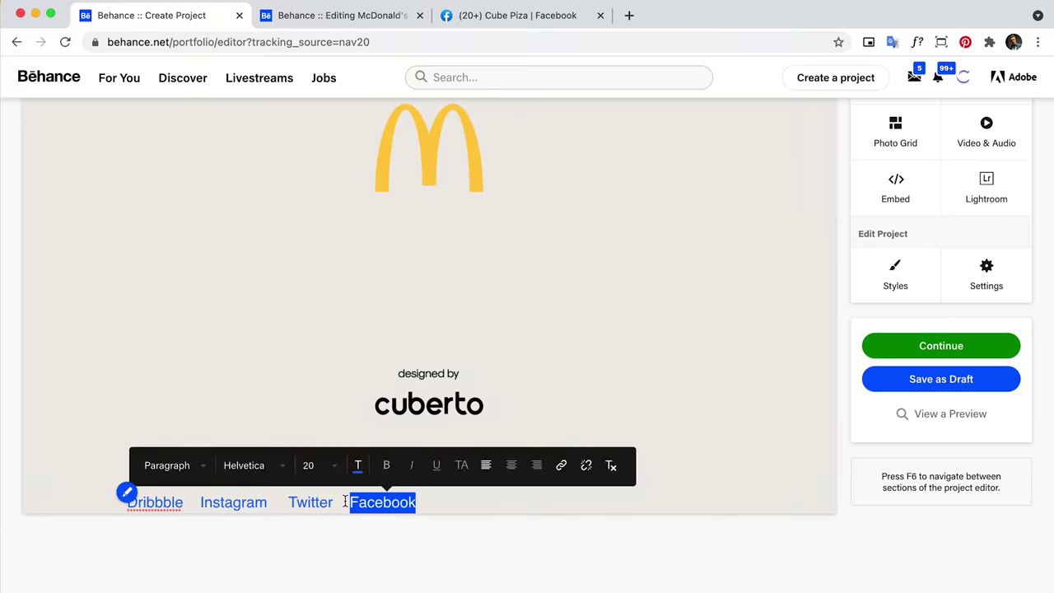
# Centre the row of footer links and add four line breaks after Facebook to leave space below it.
pyautogui.tripleClick(345, 502)
pyautogui.click(402, 466)
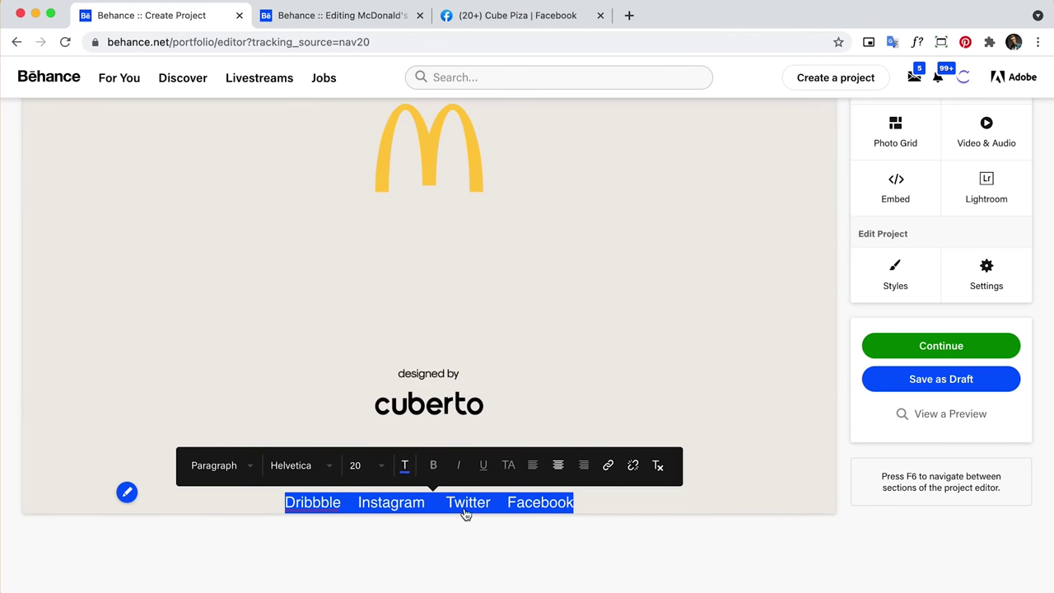
pyautogui.click(618, 509)
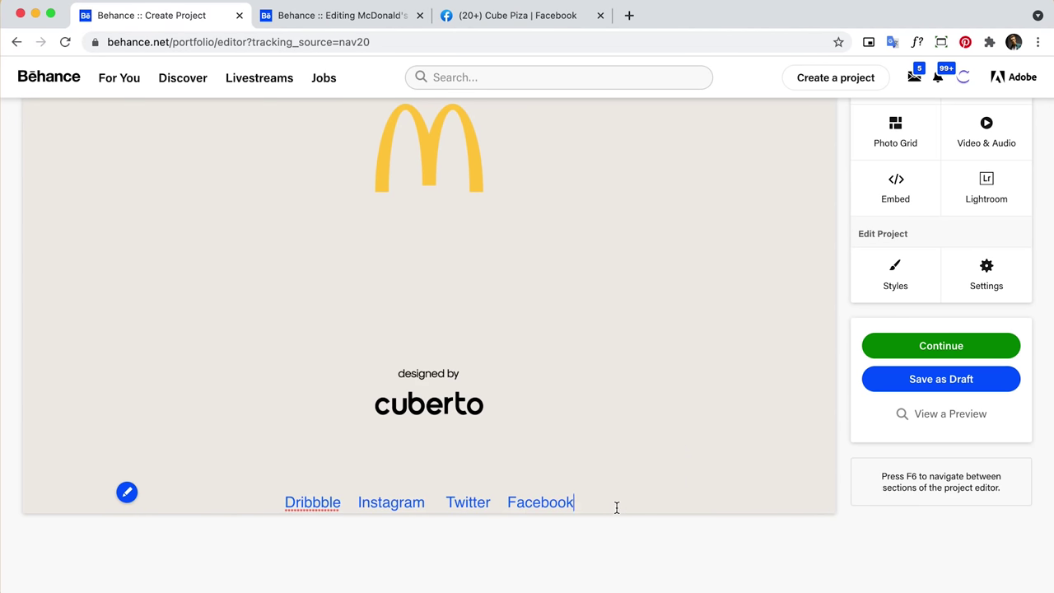
pyautogui.press('Return')
pyautogui.press('Return')
pyautogui.press('Return')
pyautogui.press('Return')
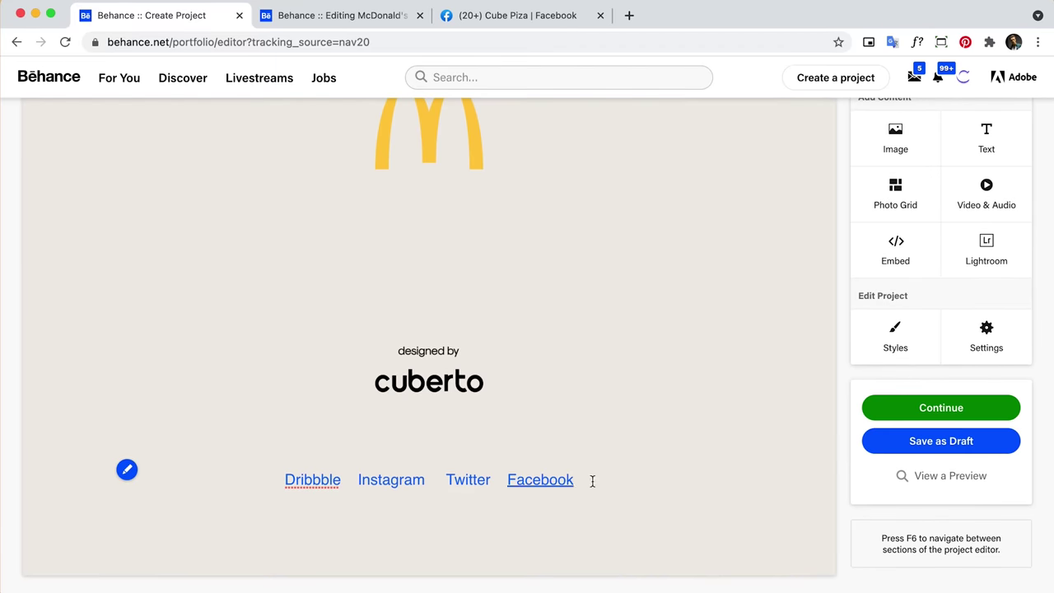
# Preview the project and check the start screen, main menu, night mode and My Order animation sections.
pyautogui.click(934, 478)
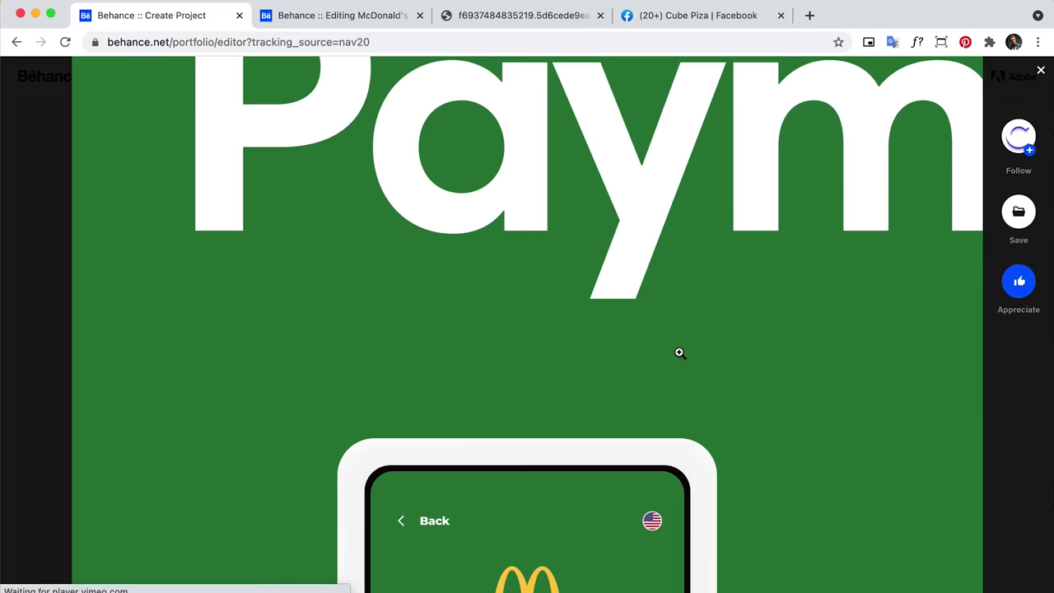
pyautogui.scroll(20, 680, 354)
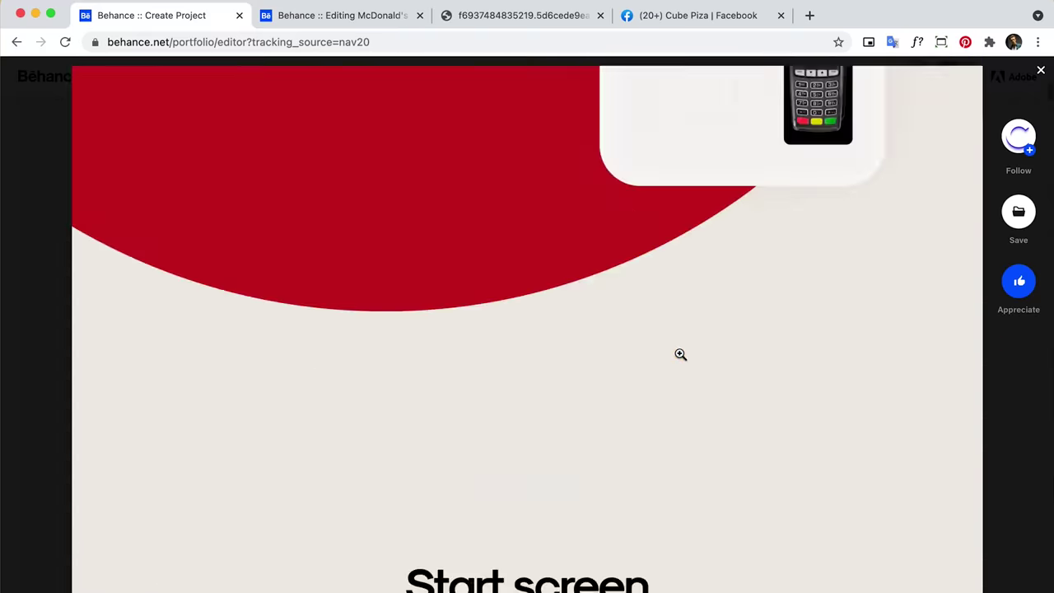
pyautogui.scroll(-7, 682, 355)
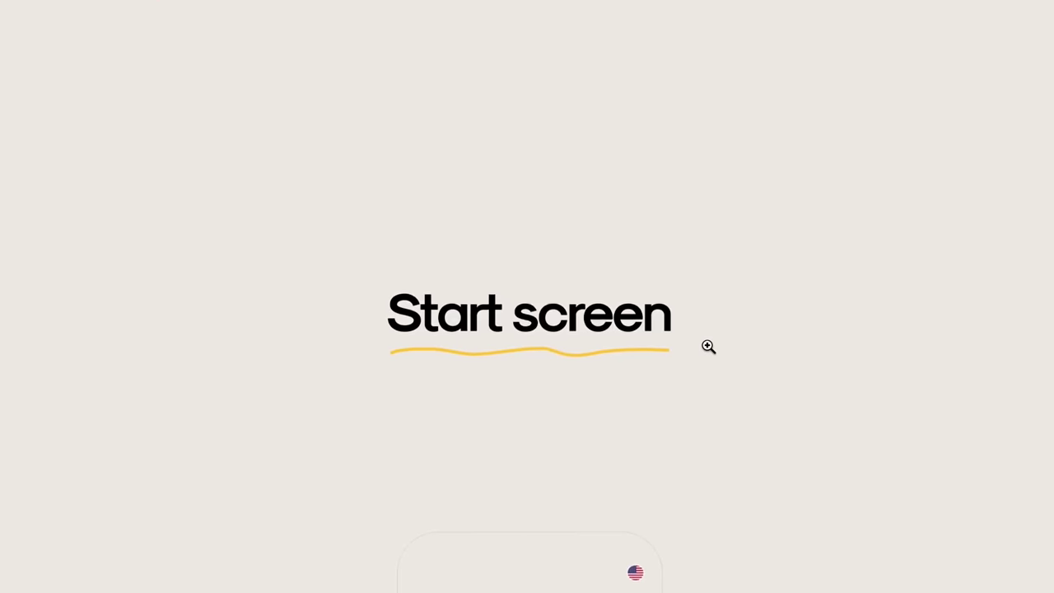
pyautogui.scroll(-20, 706, 346)
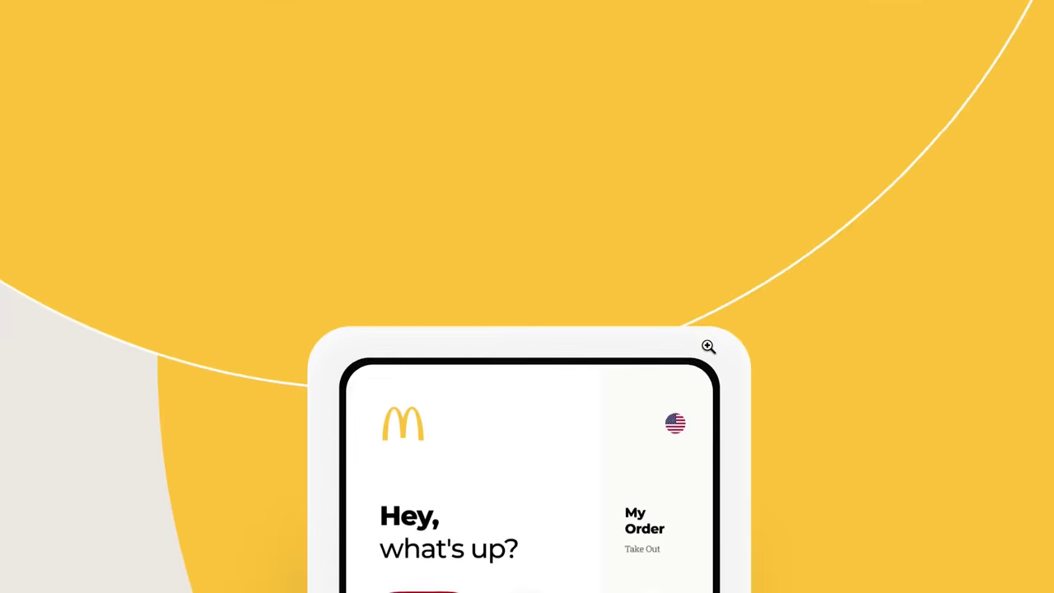
pyautogui.scroll(-20, 708, 346)
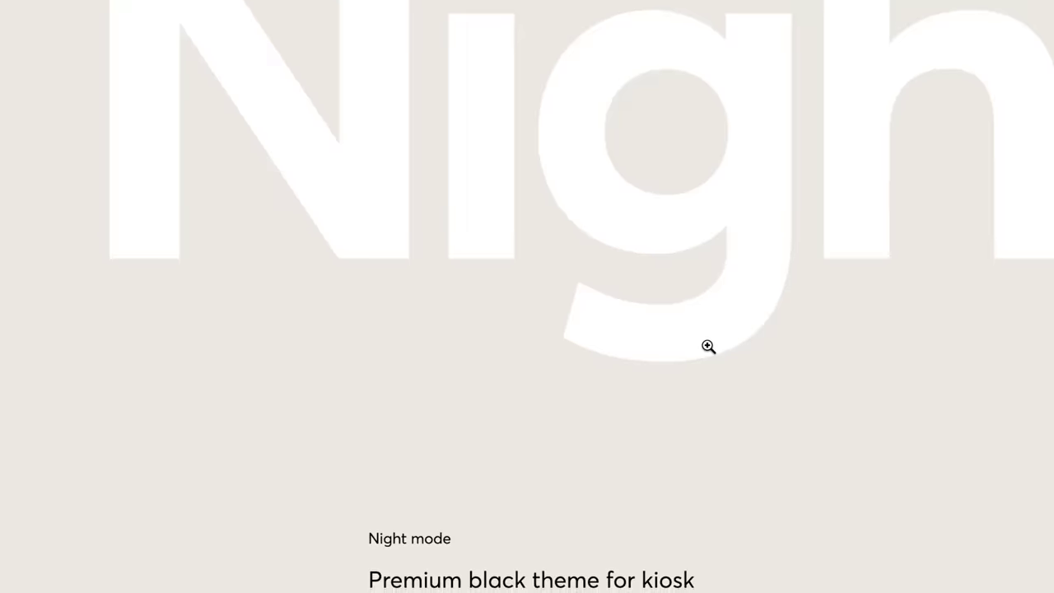
pyautogui.scroll(-20, 708, 346)
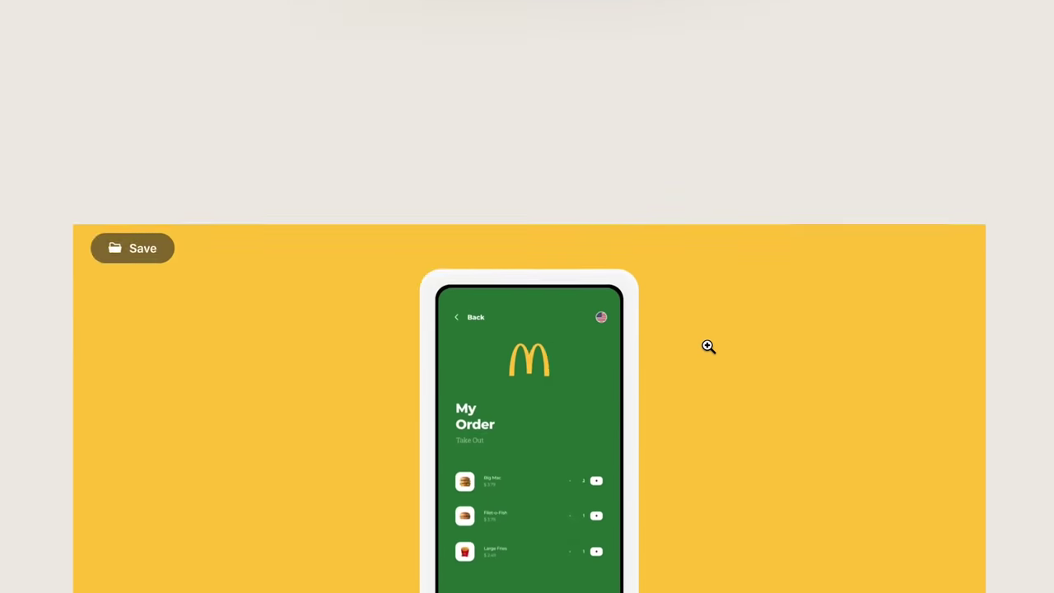
pyautogui.scroll(-3, 706, 345)
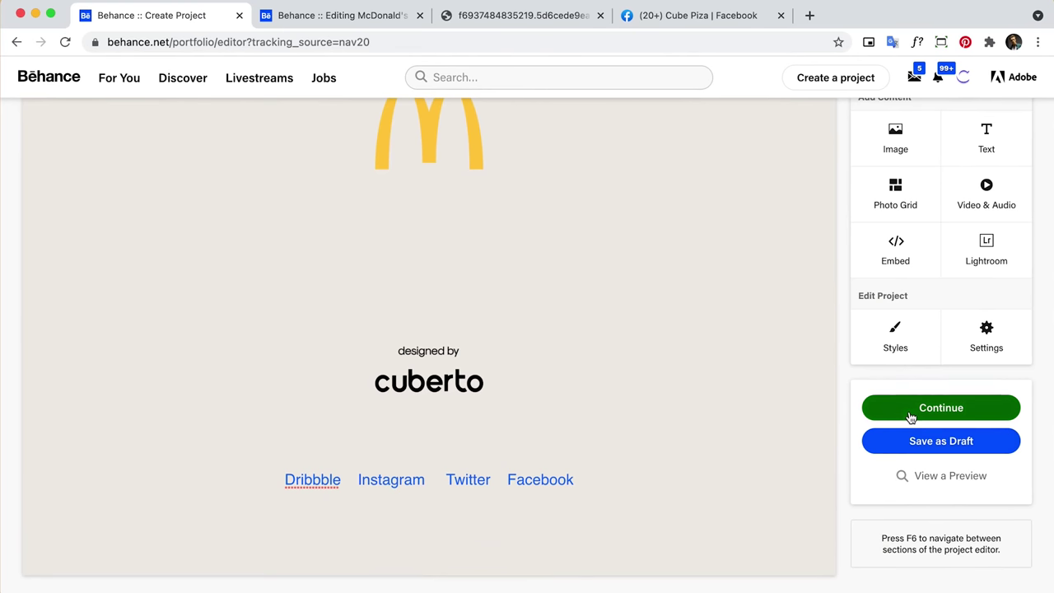
# Continue to the project's publishing details, and switch to Figma to inspect the behance_mcd_cover frame's dimensions and export settings.
pyautogui.click(911, 417)
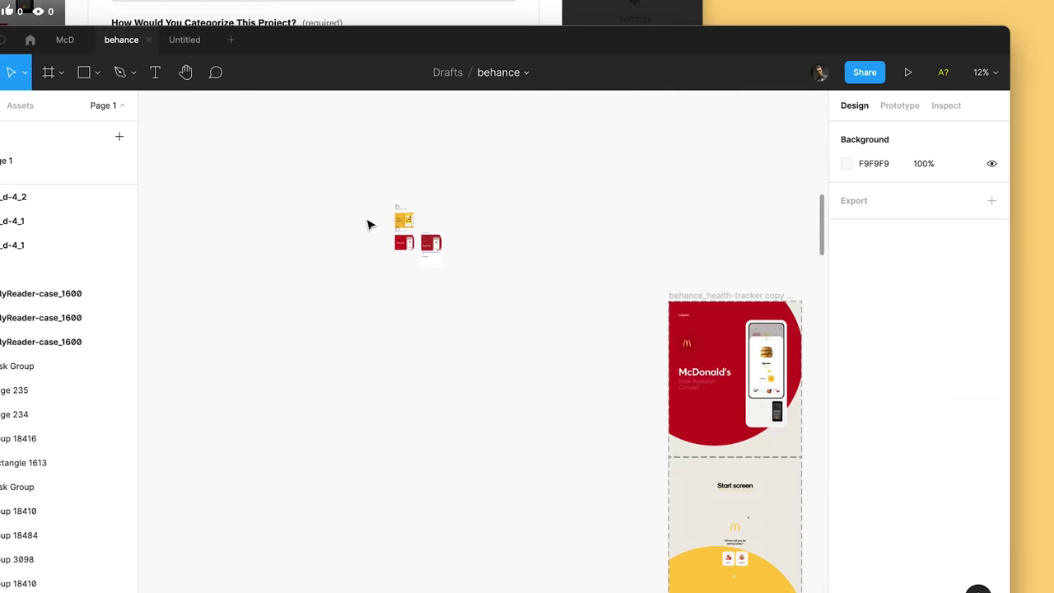
pyautogui.scroll(10, 494, 270)
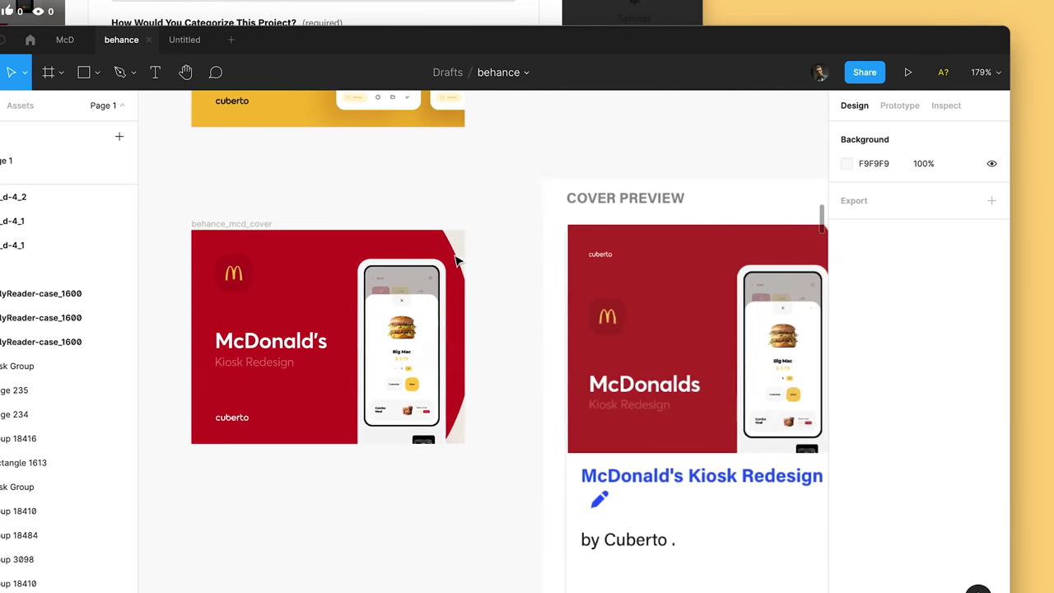
pyautogui.hscroll(-2, 458, 262)
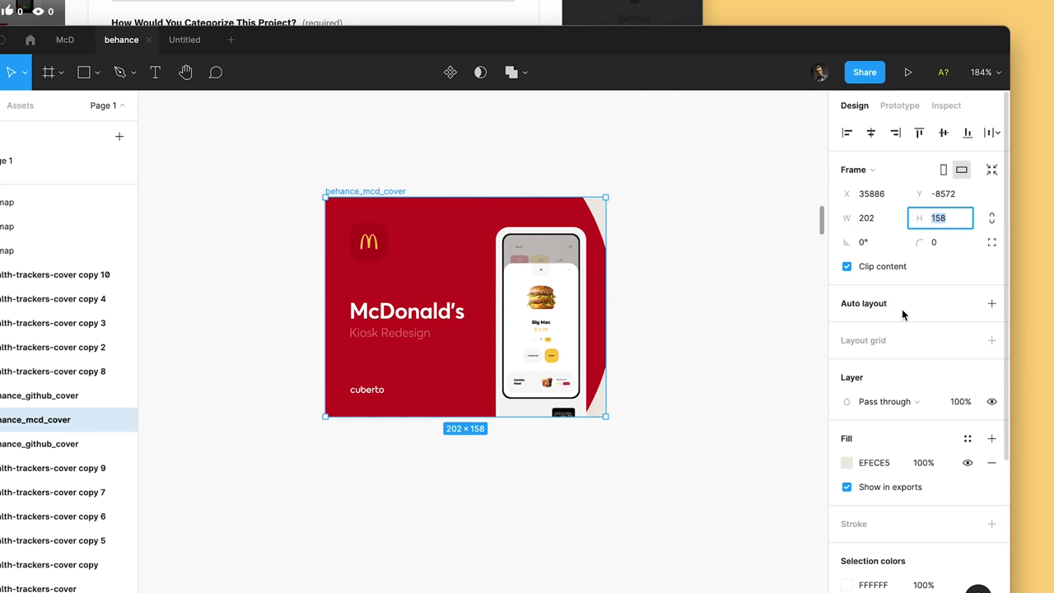
pyautogui.scroll(-5, 923, 423)
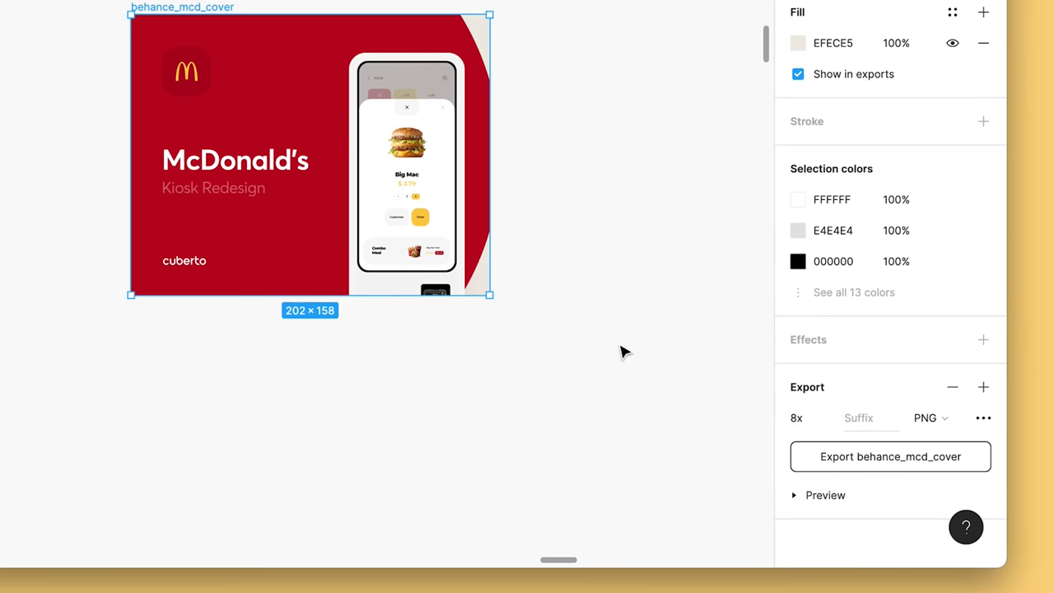
pyautogui.click(219, 170)
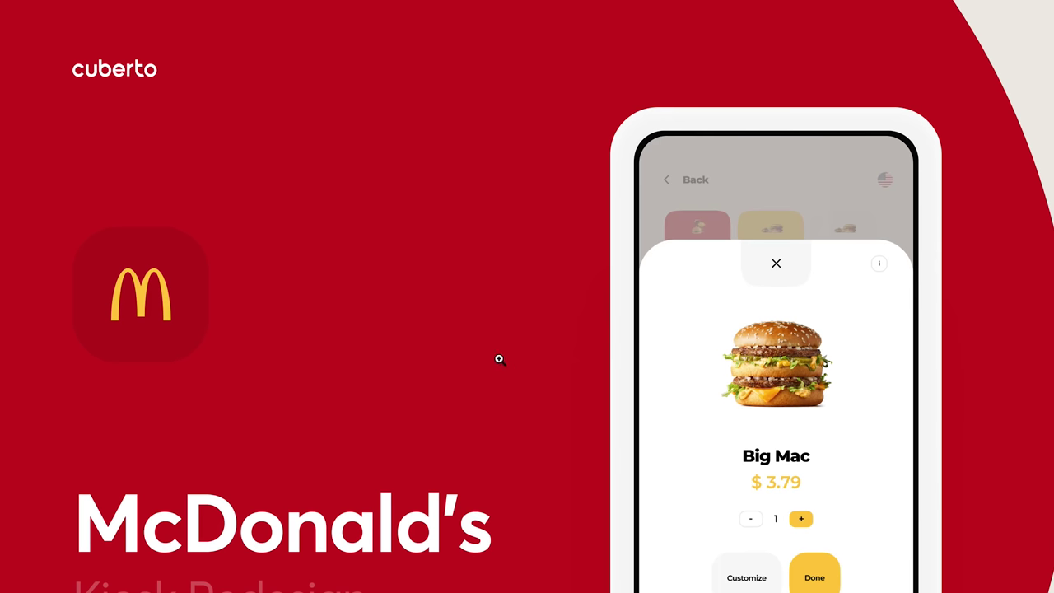
# Review the published McDonald's Kiosk Redesign project on Behance, from its opening image through every section and animation to the footer links.
pyautogui.scroll(-10, 522, 365)
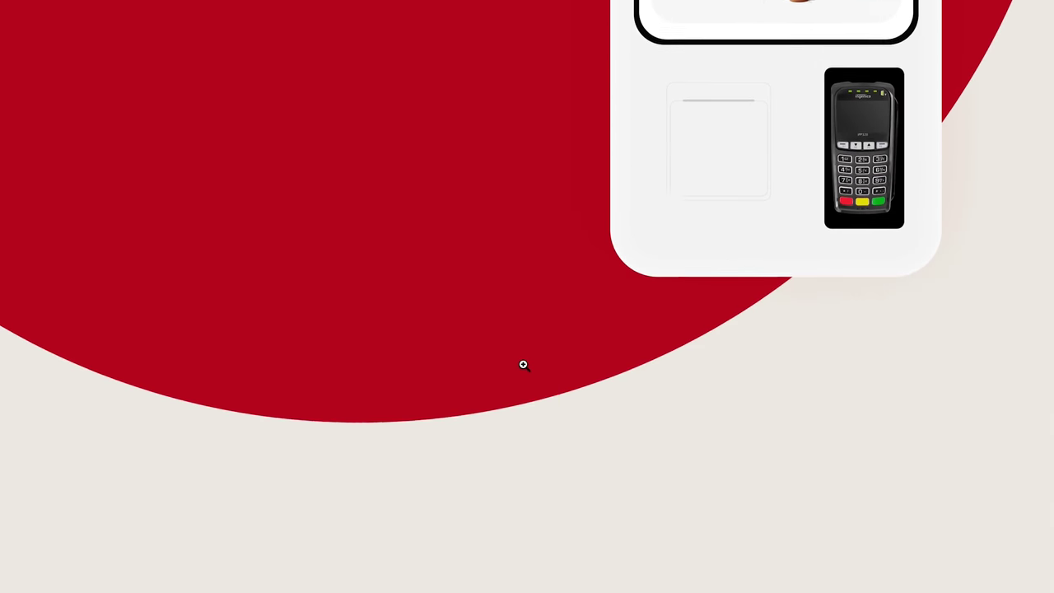
pyautogui.scroll(-10, 522, 364)
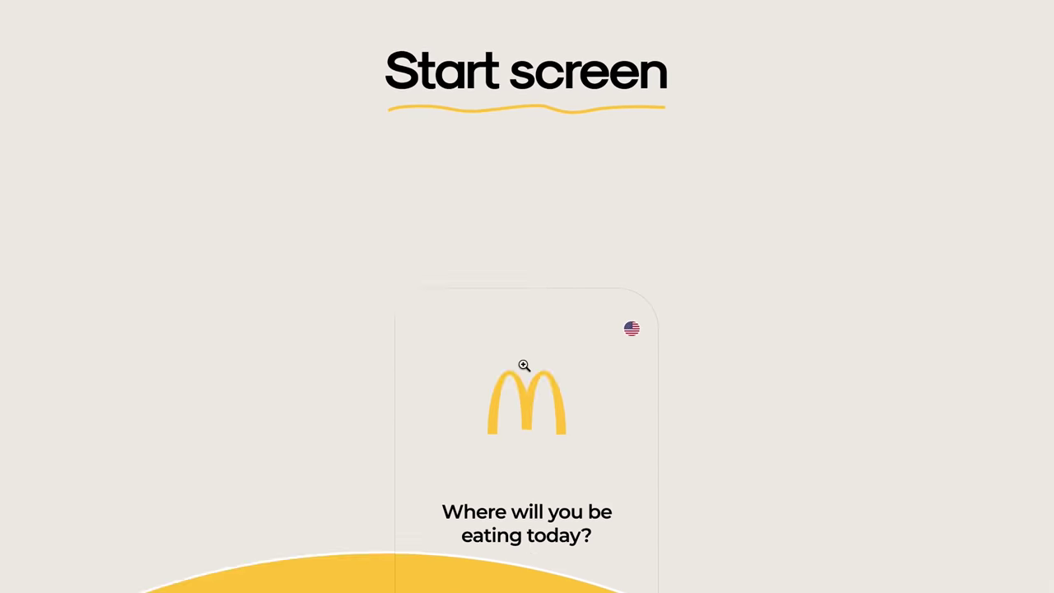
pyautogui.scroll(-10, 523, 365)
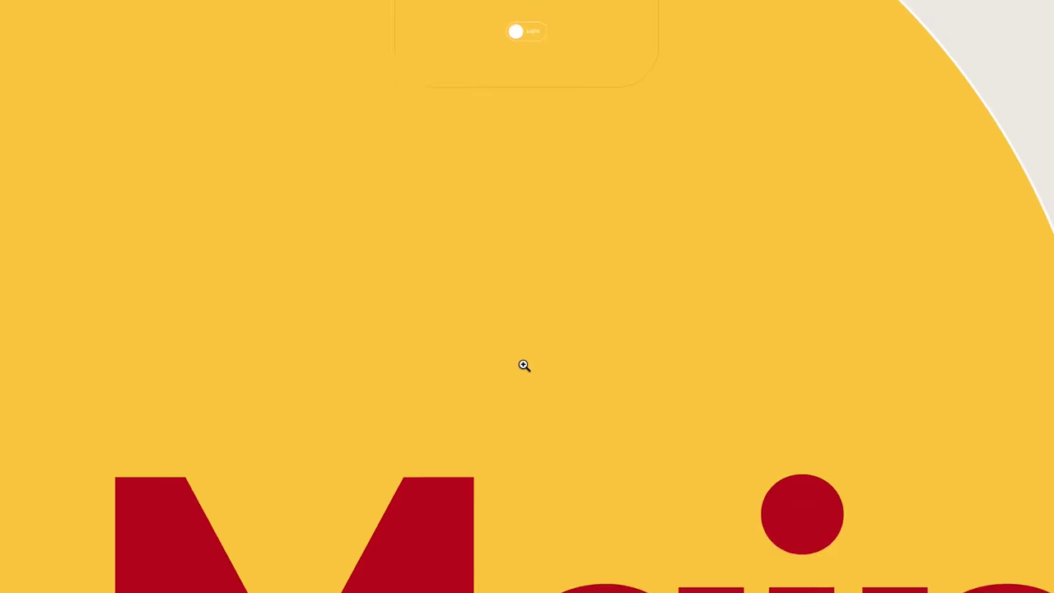
pyautogui.scroll(-8, 524, 365)
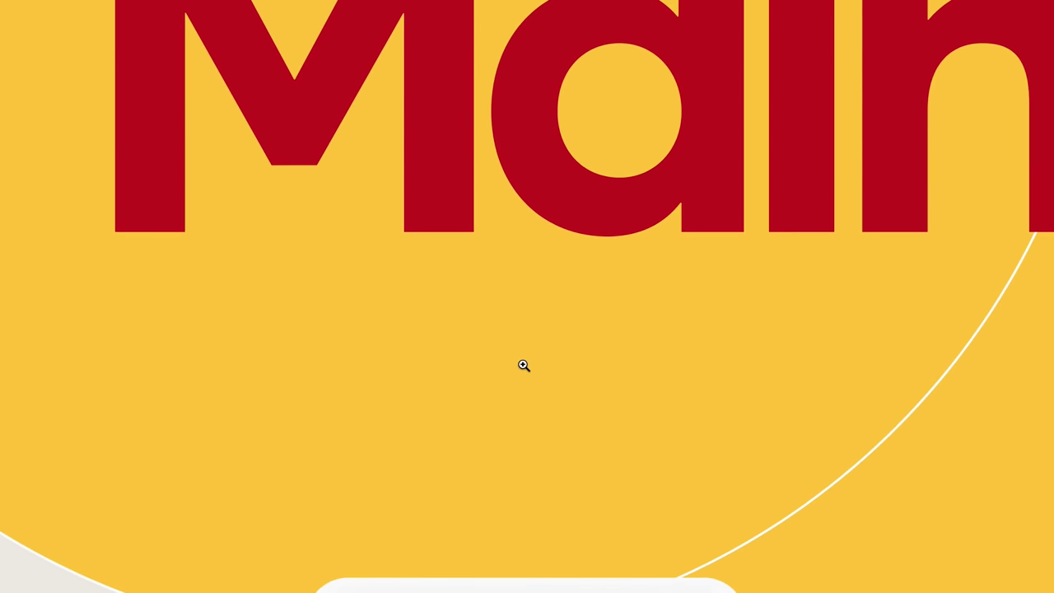
pyautogui.scroll(-6, 523, 365)
pyautogui.scroll(-10, 522, 363)
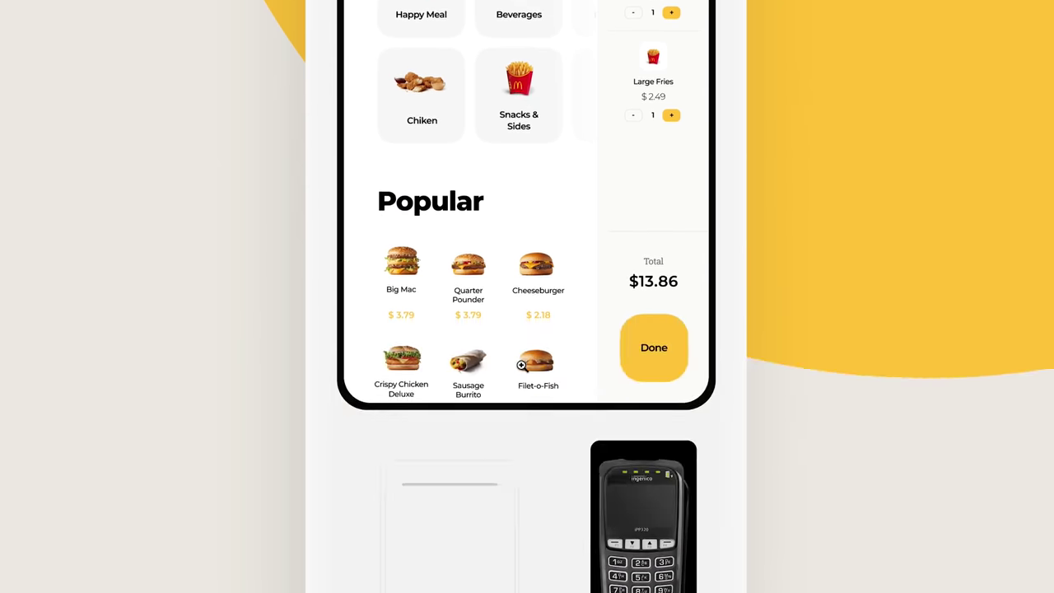
pyautogui.scroll(-10, 522, 365)
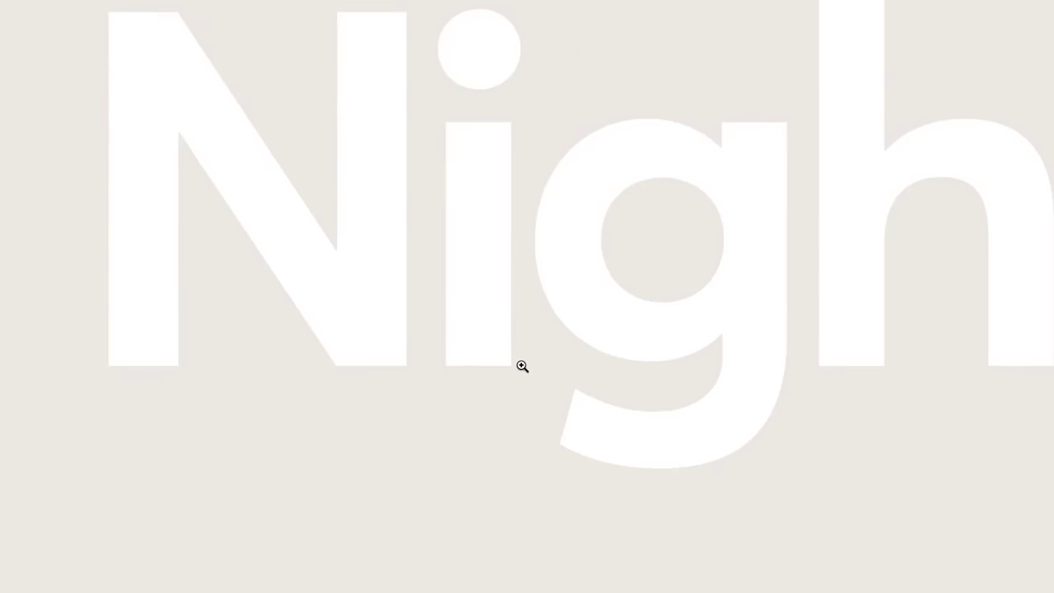
pyautogui.scroll(-10, 521, 365)
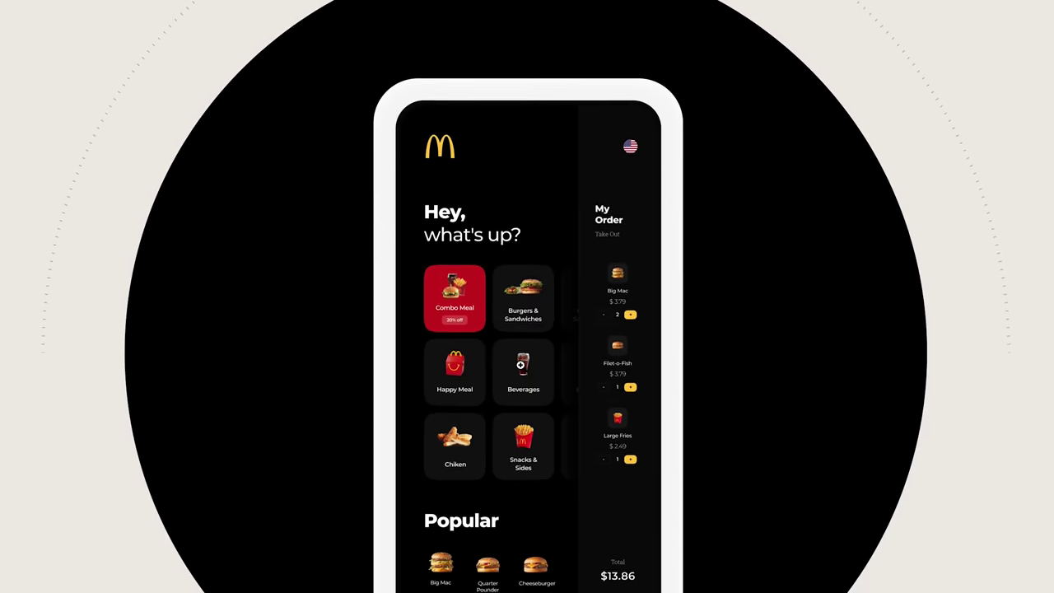
pyautogui.scroll(-10, 521, 366)
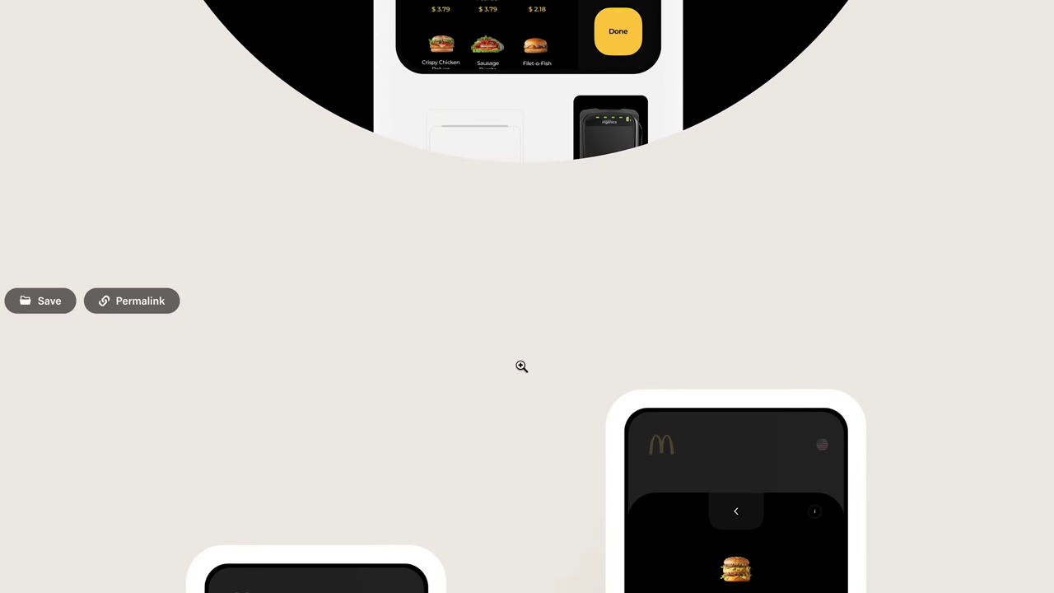
pyautogui.scroll(-10, 521, 365)
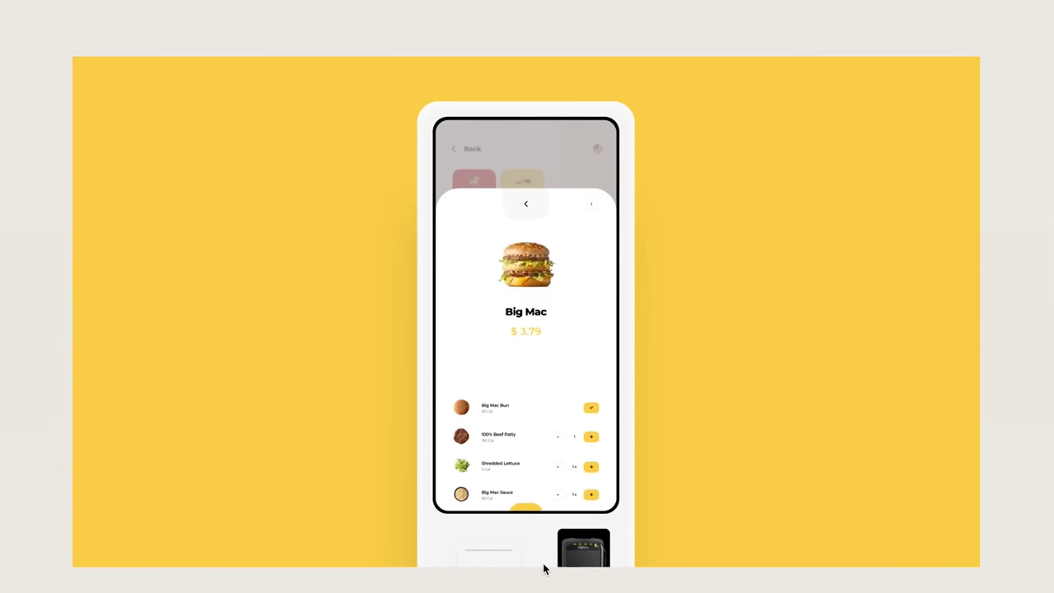
pyautogui.scroll(-15, 541, 566)
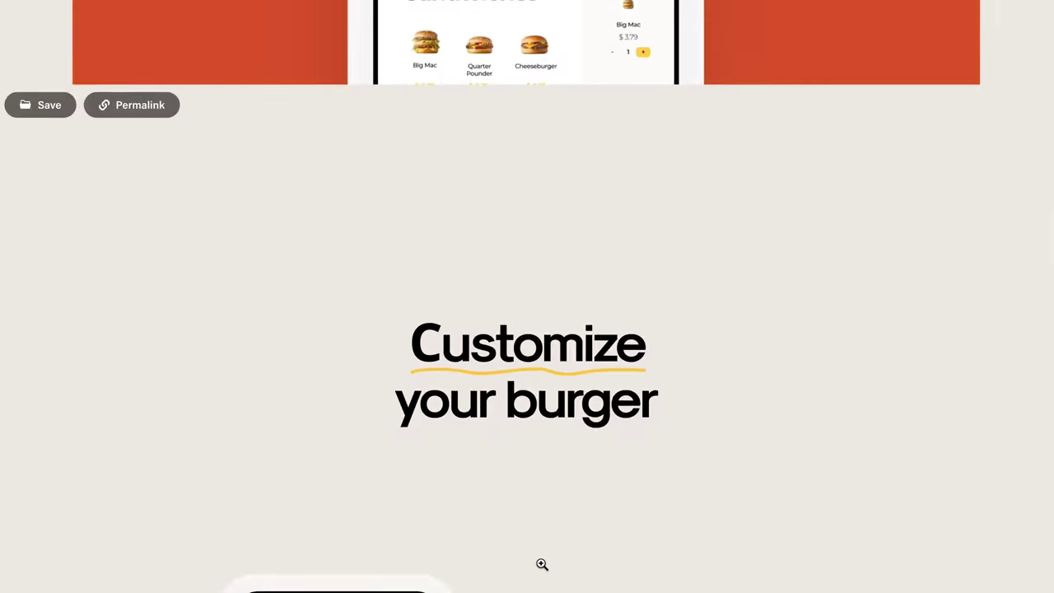
pyautogui.scroll(-3, 541, 565)
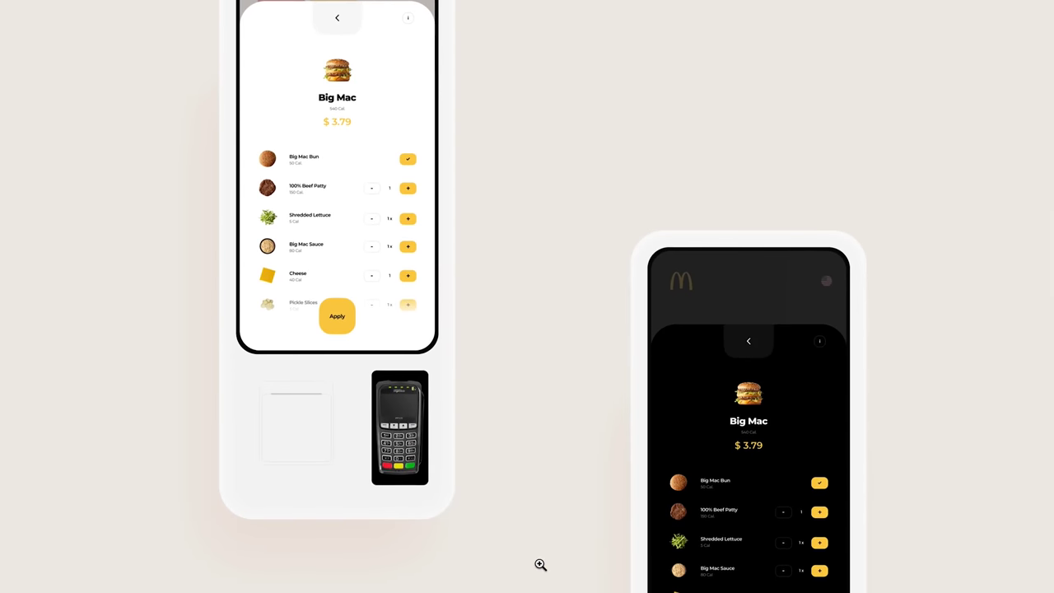
pyautogui.scroll(-5, 540, 565)
pyautogui.scroll(-15, 540, 565)
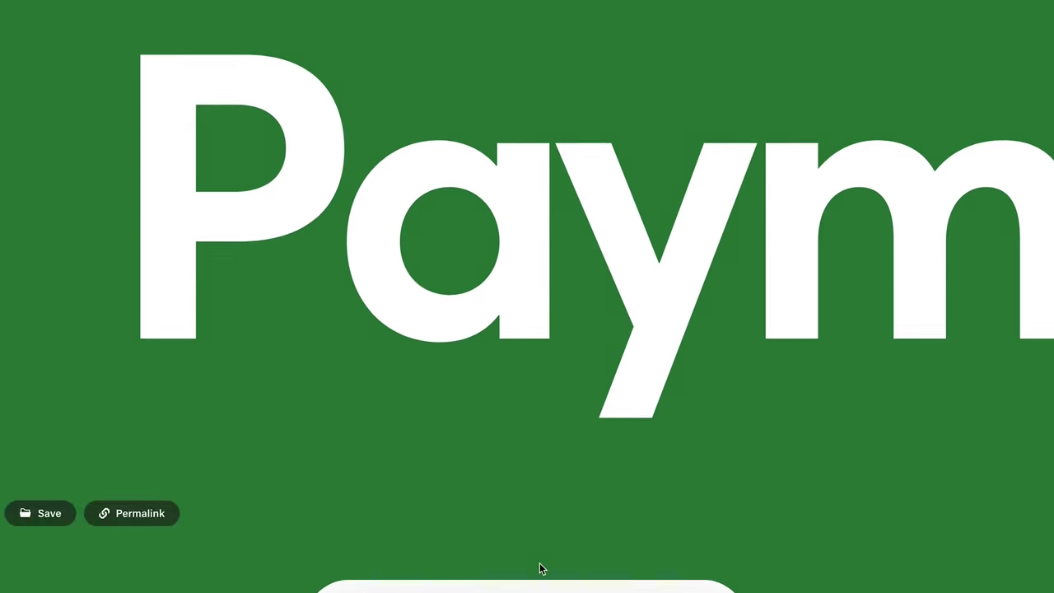
pyautogui.scroll(-8, 556, 310)
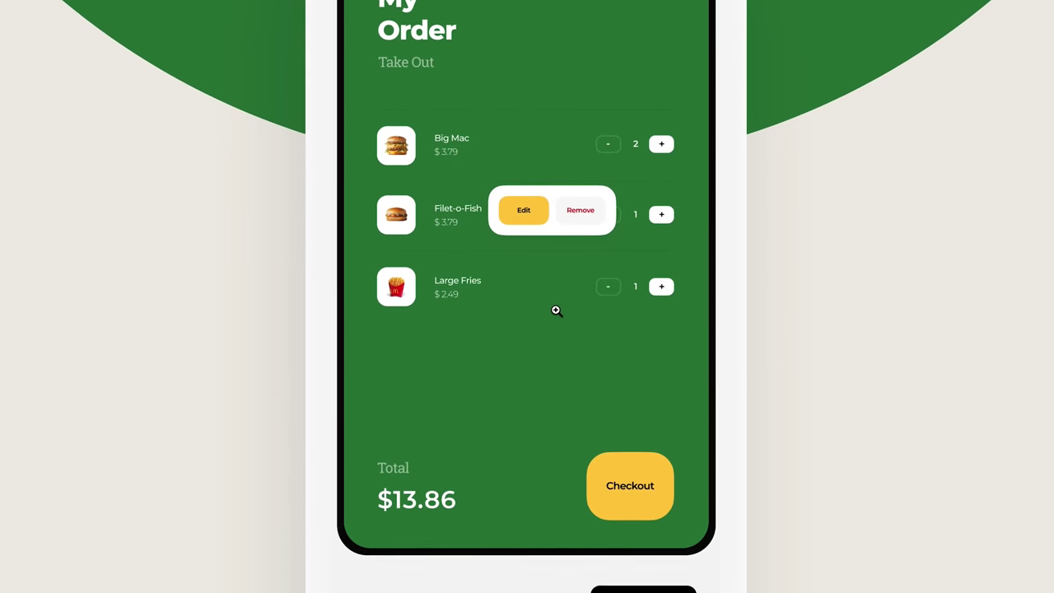
pyautogui.scroll(-8, 556, 311)
pyautogui.scroll(-10, 556, 310)
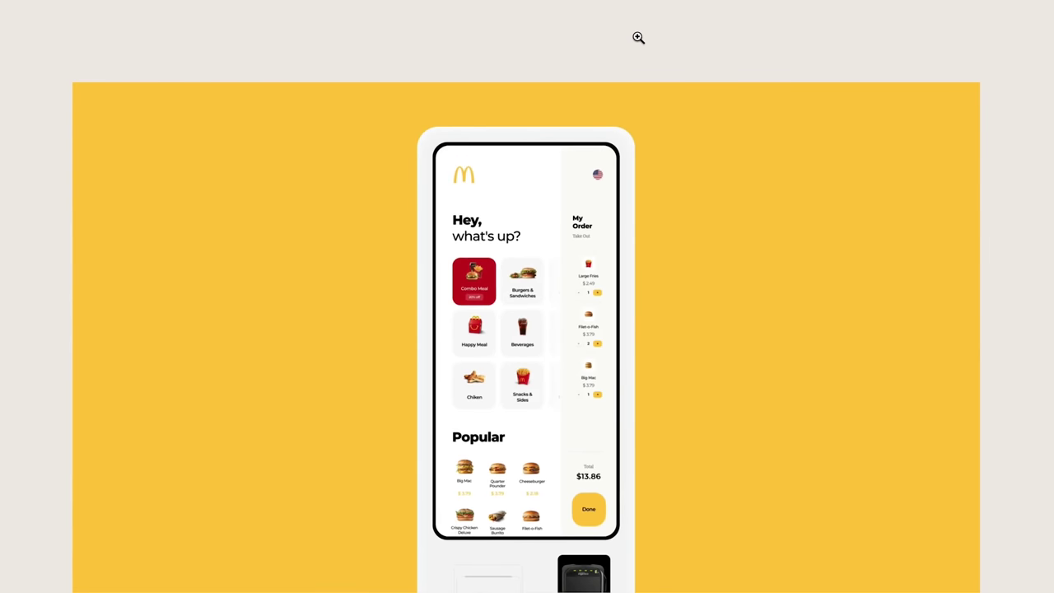
pyautogui.scroll(-8, 638, 37)
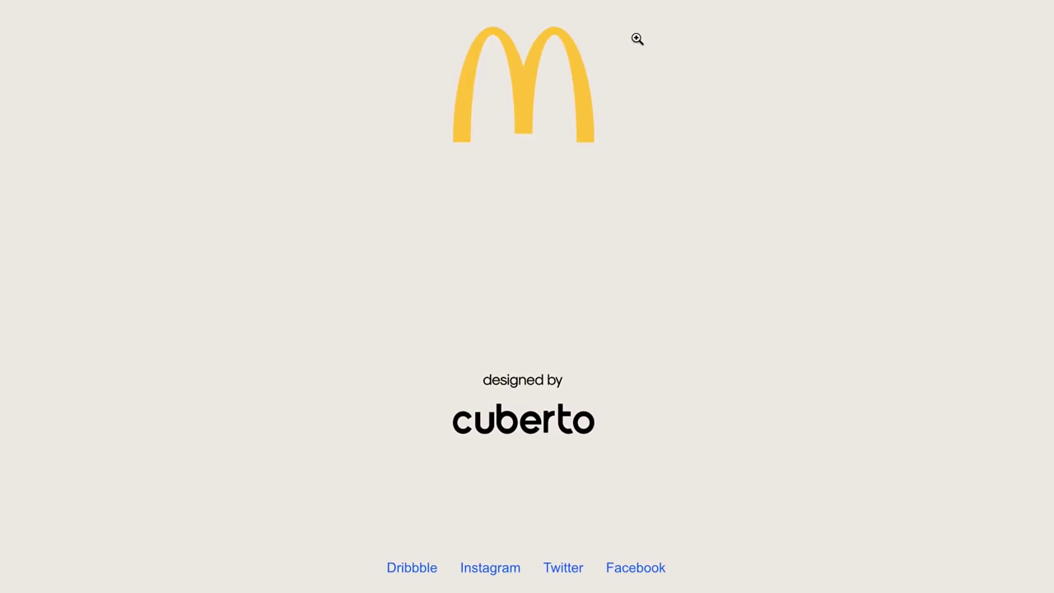
pyautogui.scroll(-7, 637, 39)
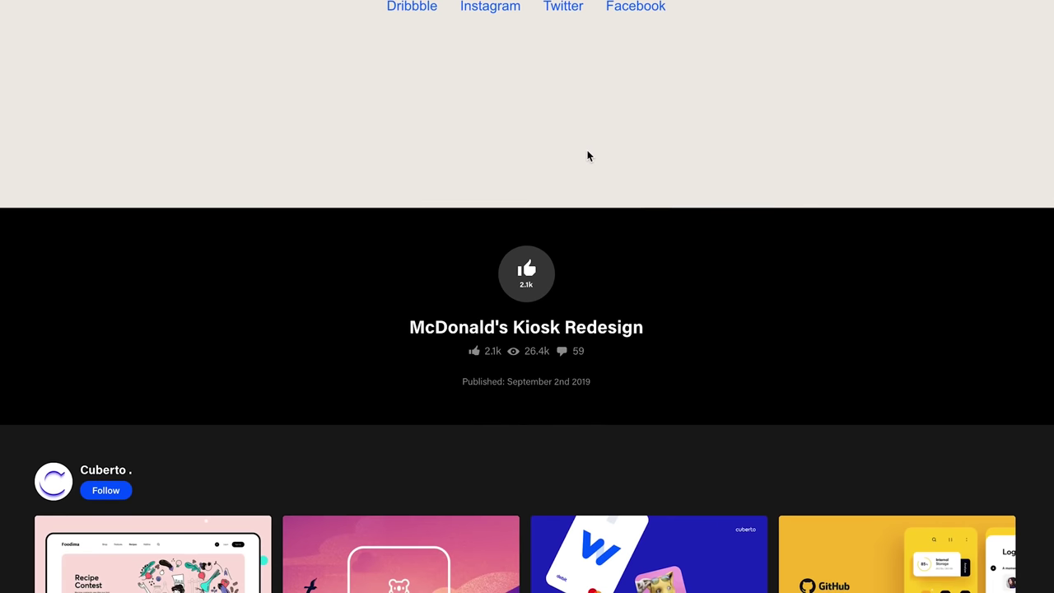